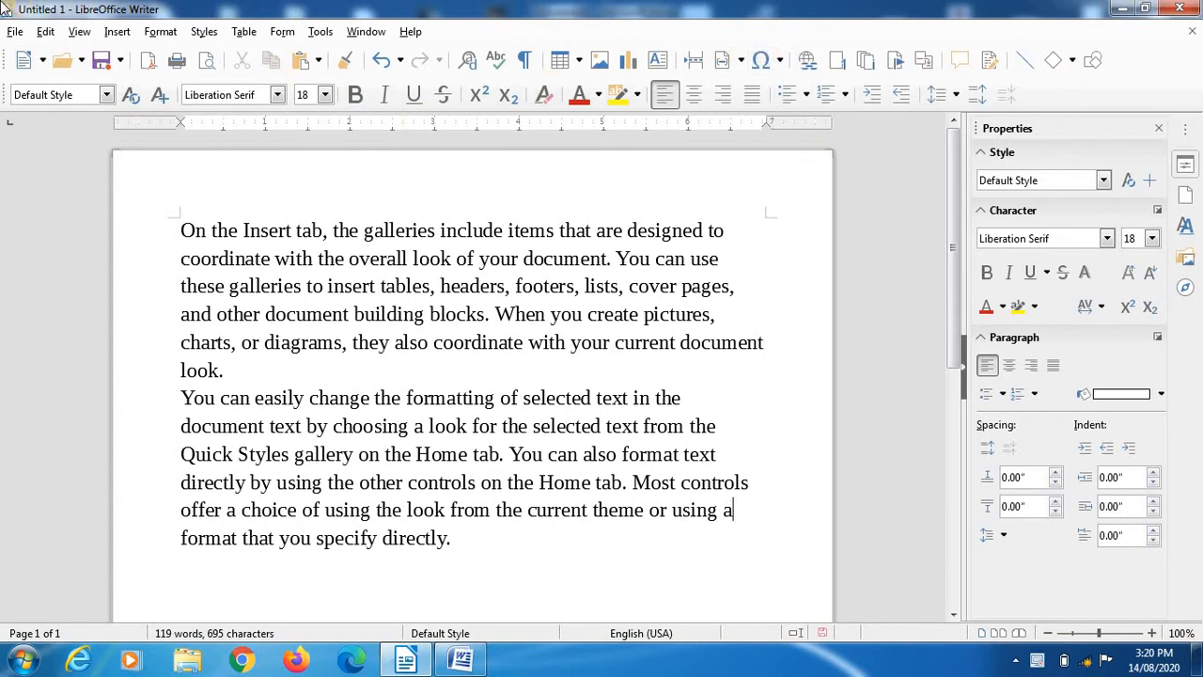
click(45, 31)
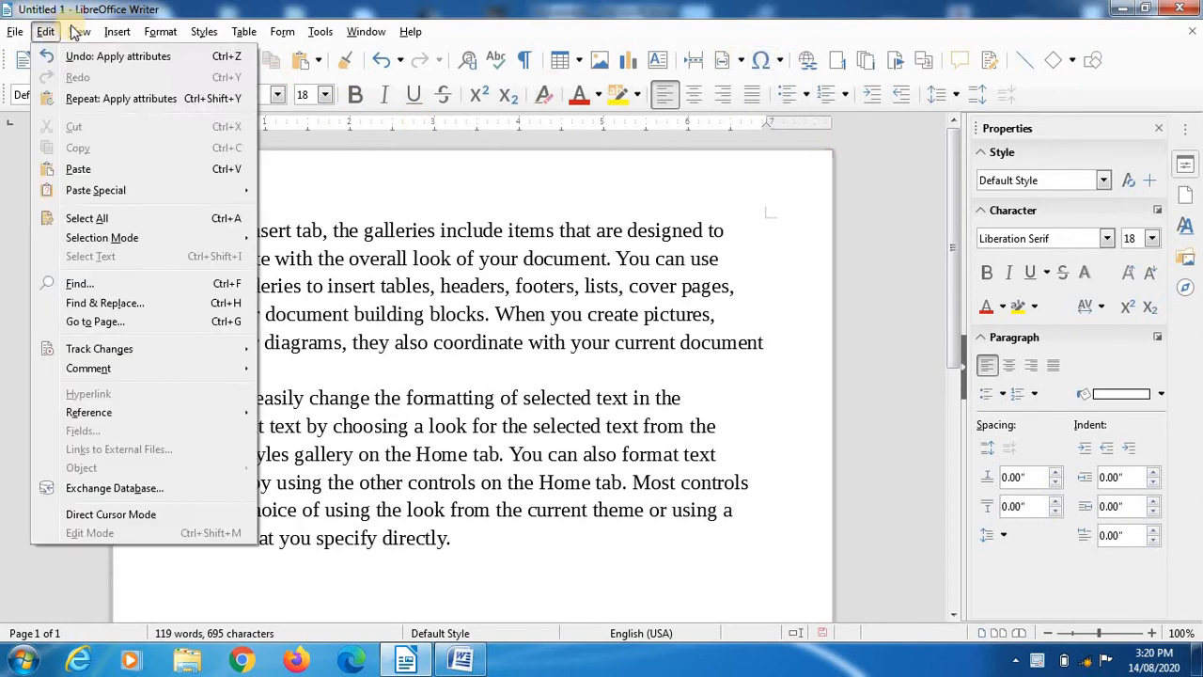
mouse_move(126, 38)
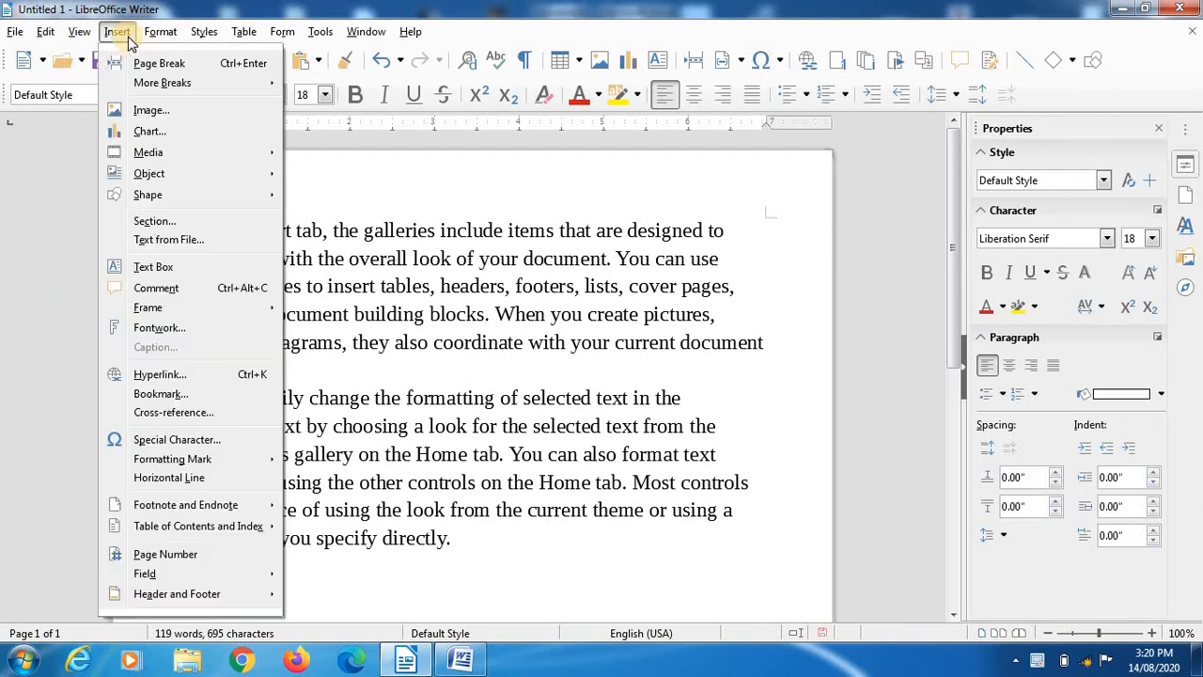
mouse_move(163, 41)
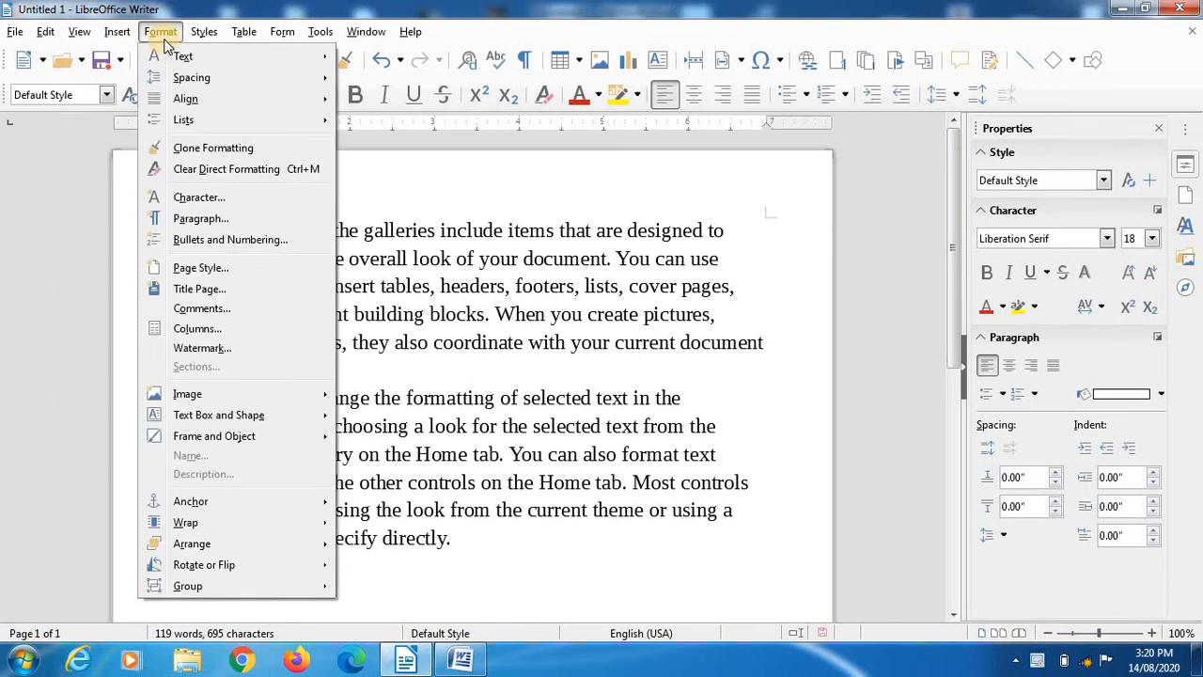
mouse_move(256, 34)
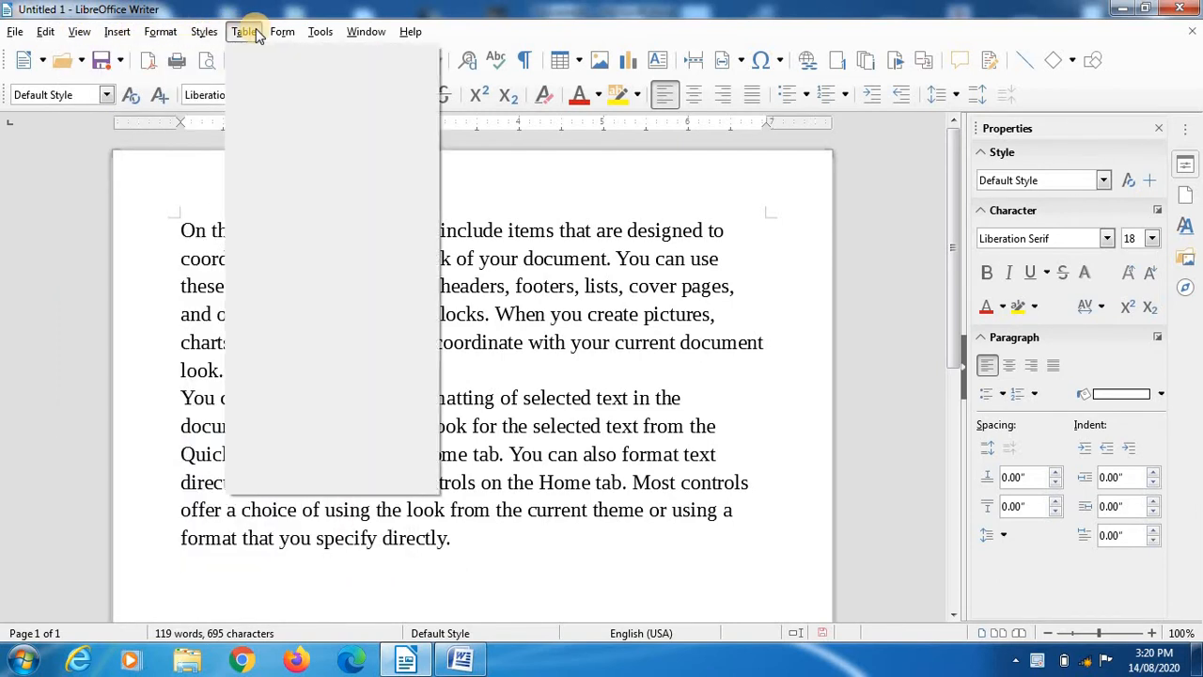
mouse_move(366, 34)
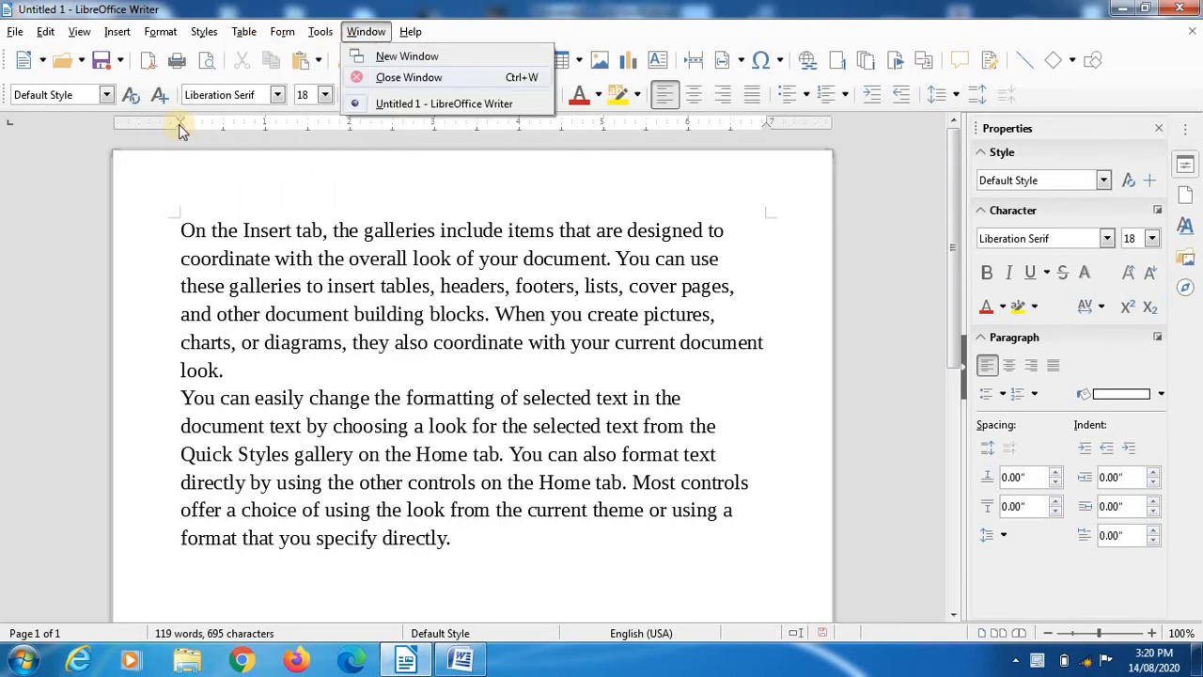
mouse_move(79, 31)
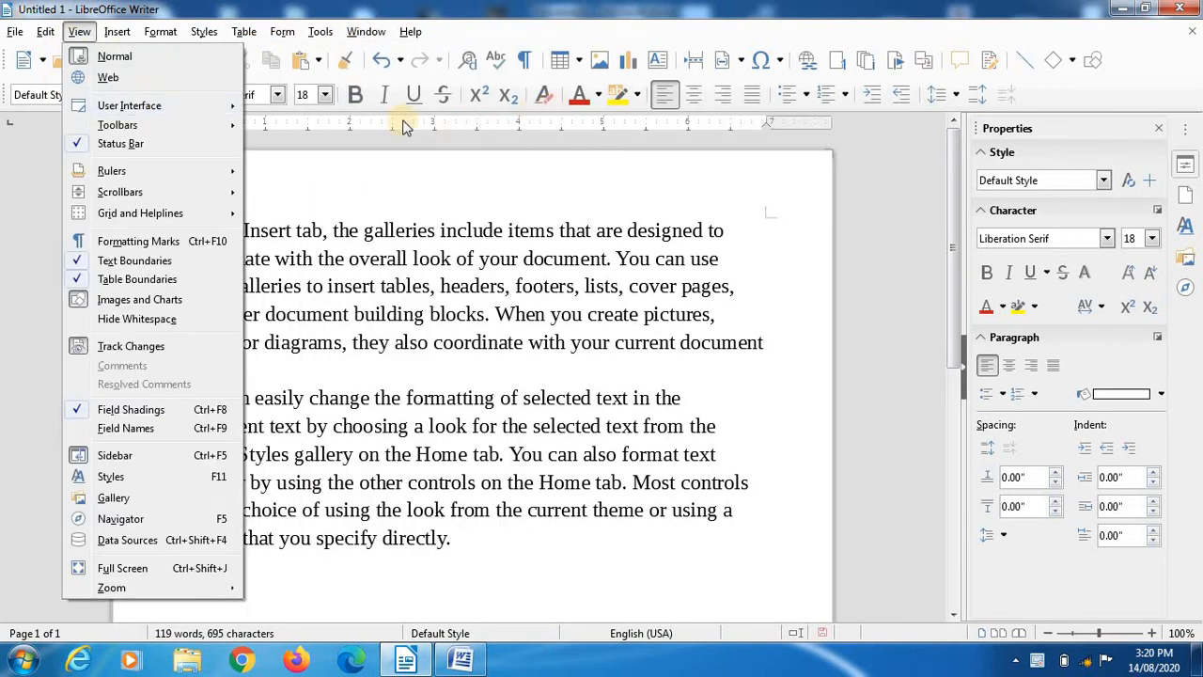
click(442, 153)
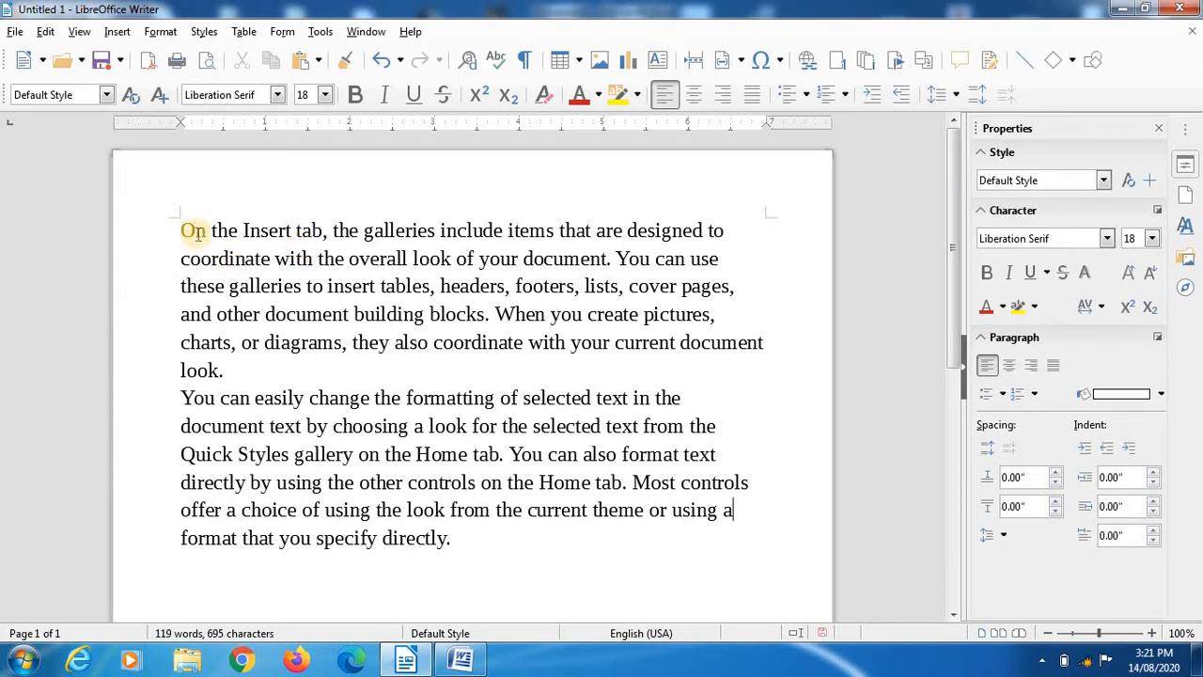
Step: Change the font of the document's opening text, from "On the Insert tab" through "insert tables", to LilyUPC
drag(179, 228, 433, 286)
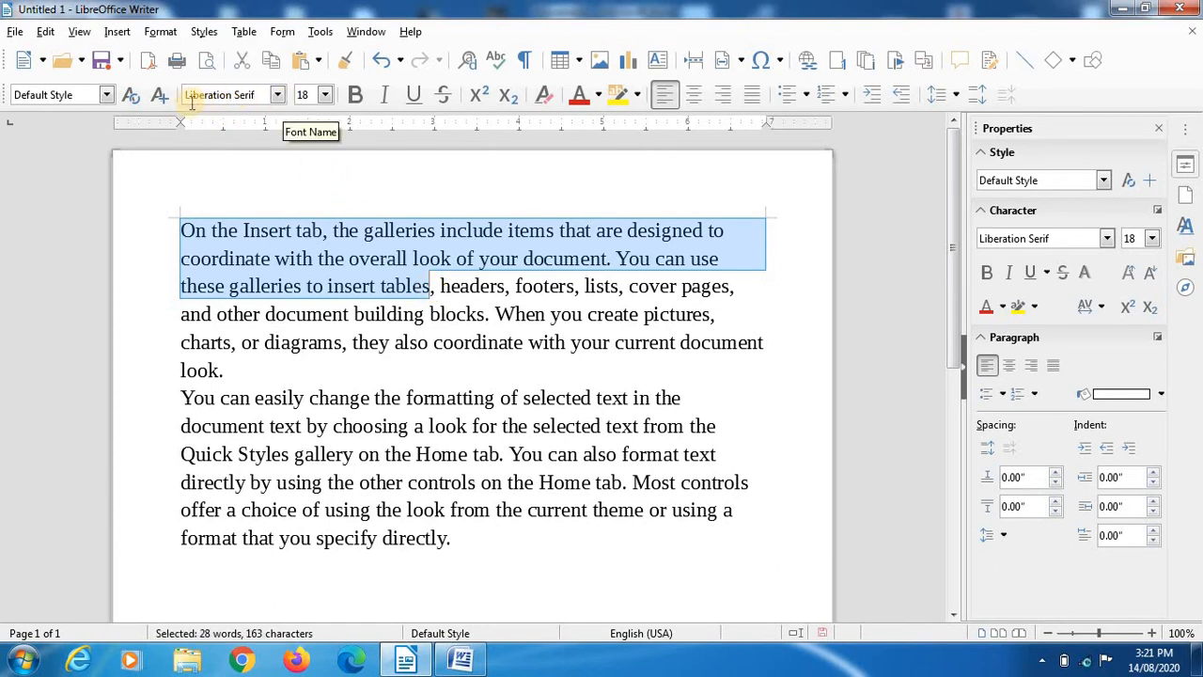
click(284, 96)
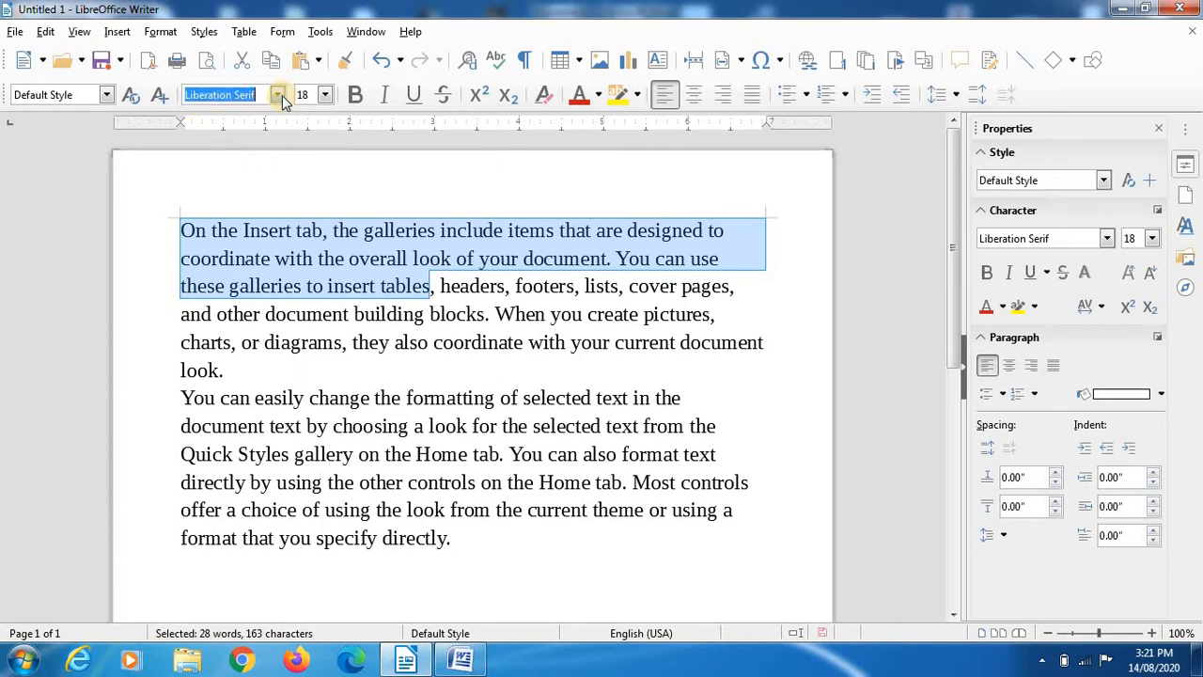
click(929, 184)
click(277, 96)
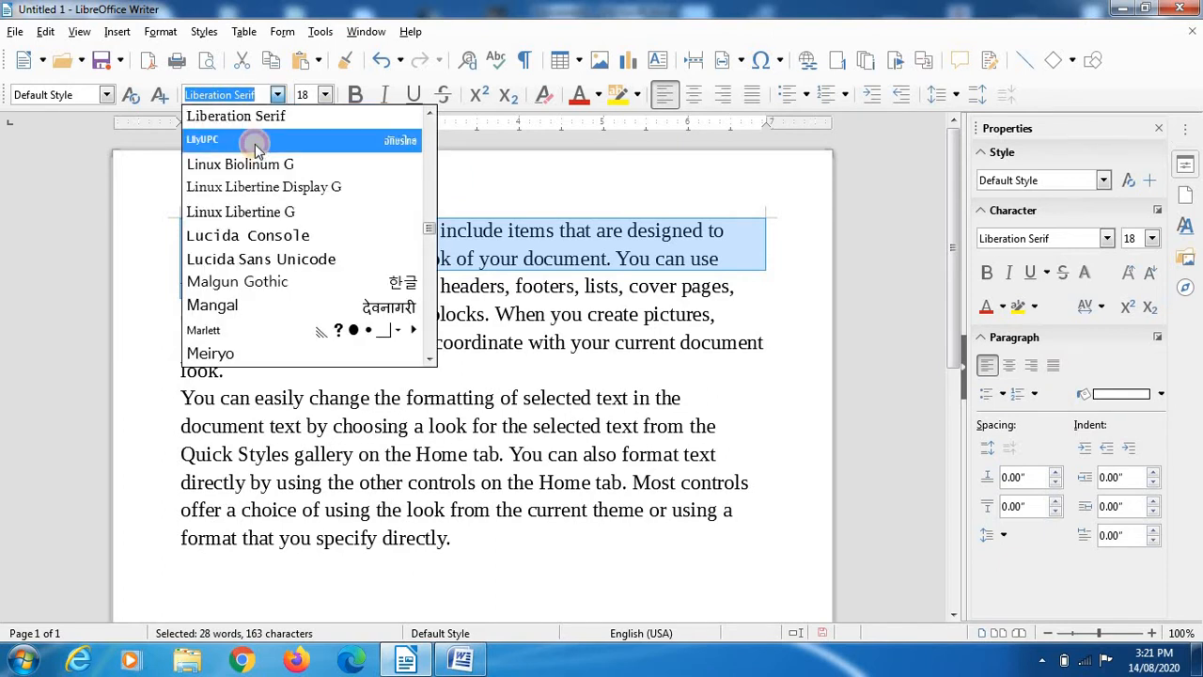
click(255, 144)
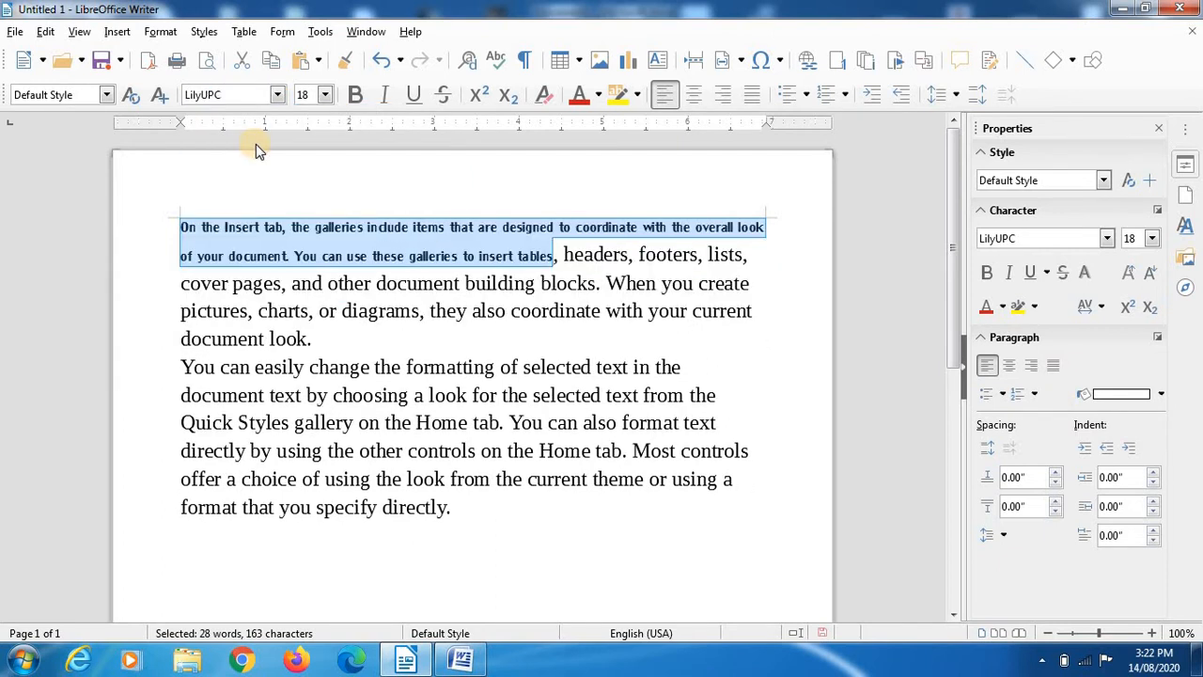
Step: Set the selected text's size to 24, raise it to 32, and make the text bold and italic
click(324, 95)
click(306, 232)
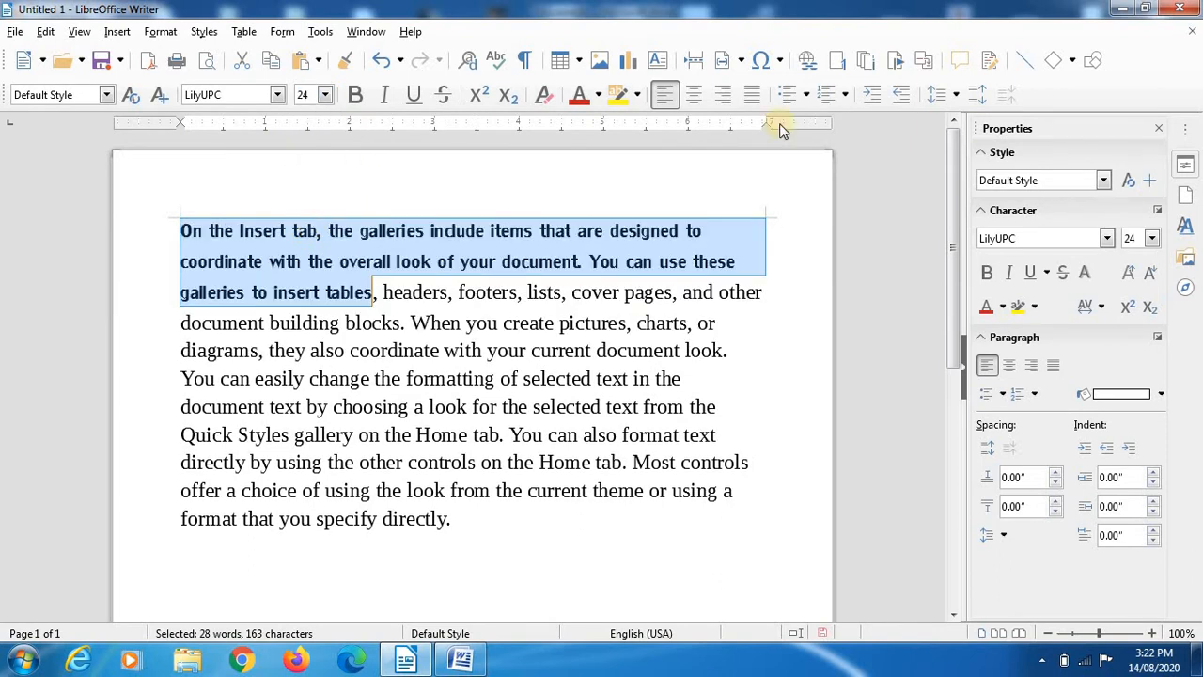
click(1153, 239)
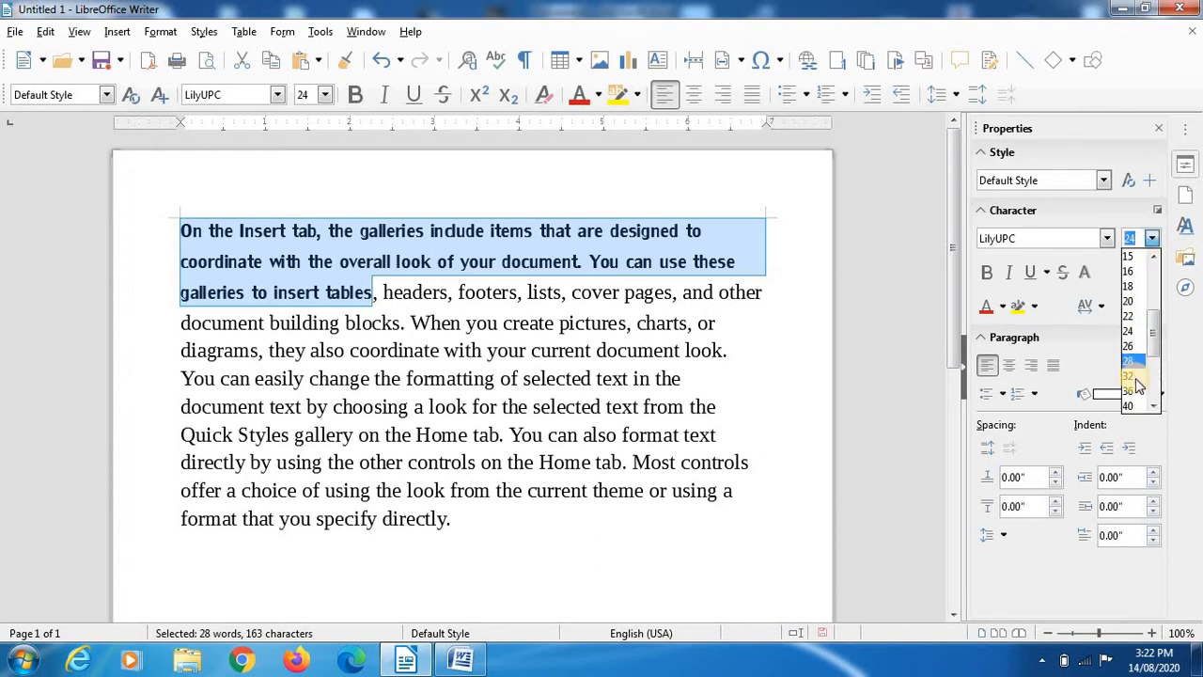
click(1132, 376)
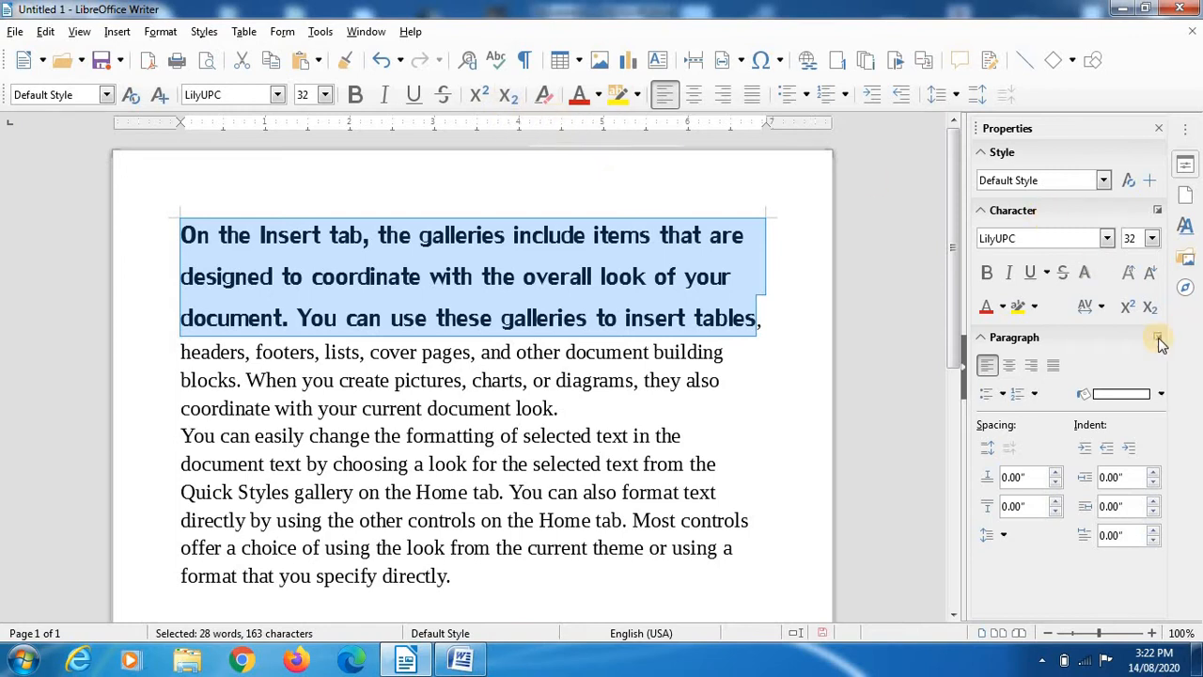
click(984, 273)
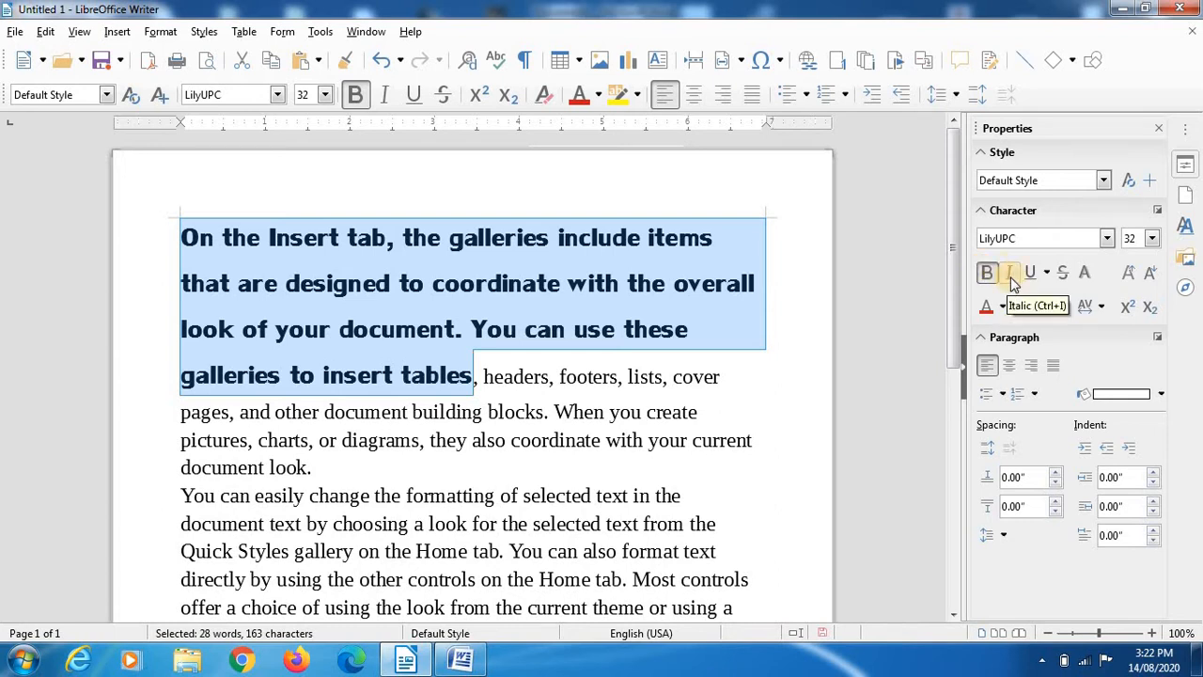
click(1010, 275)
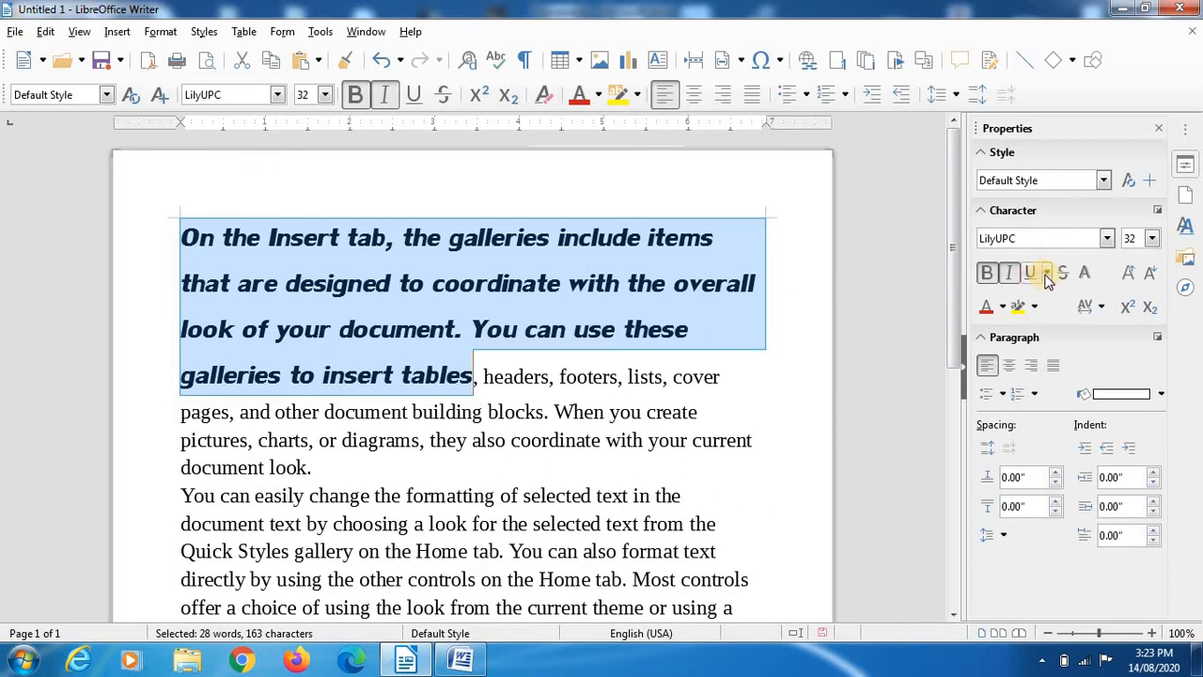
Step: Open the character font effects from the underline options and set the font color to Red and the overlining to Double
click(1046, 274)
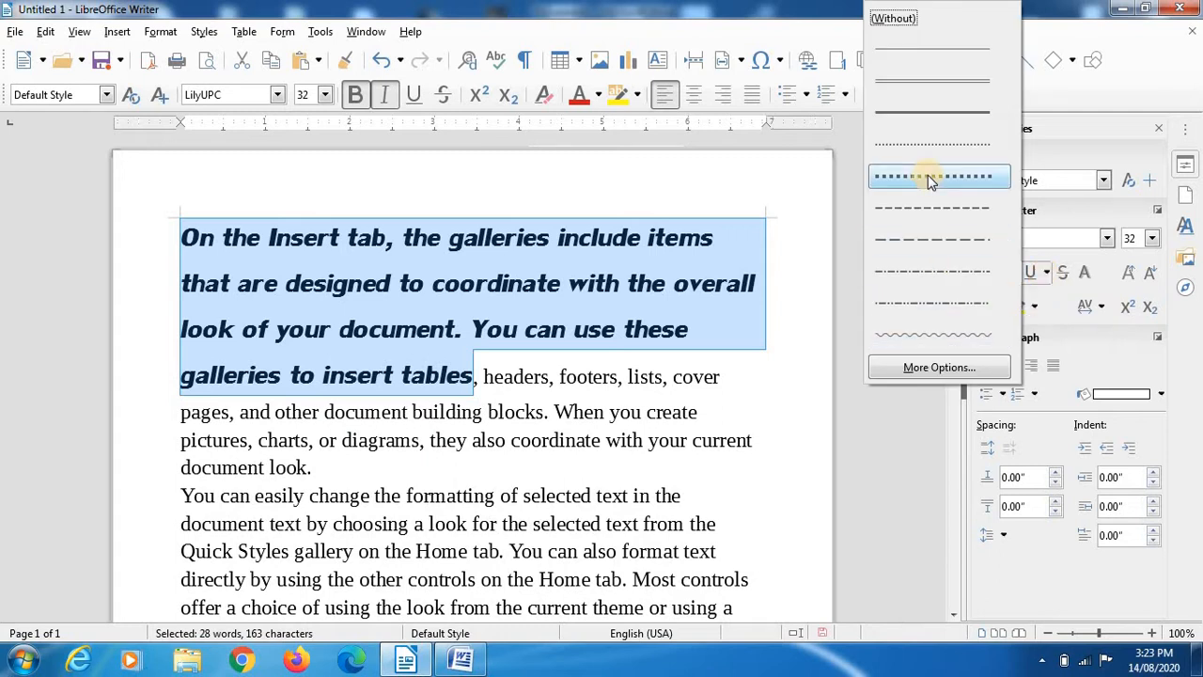
click(935, 369)
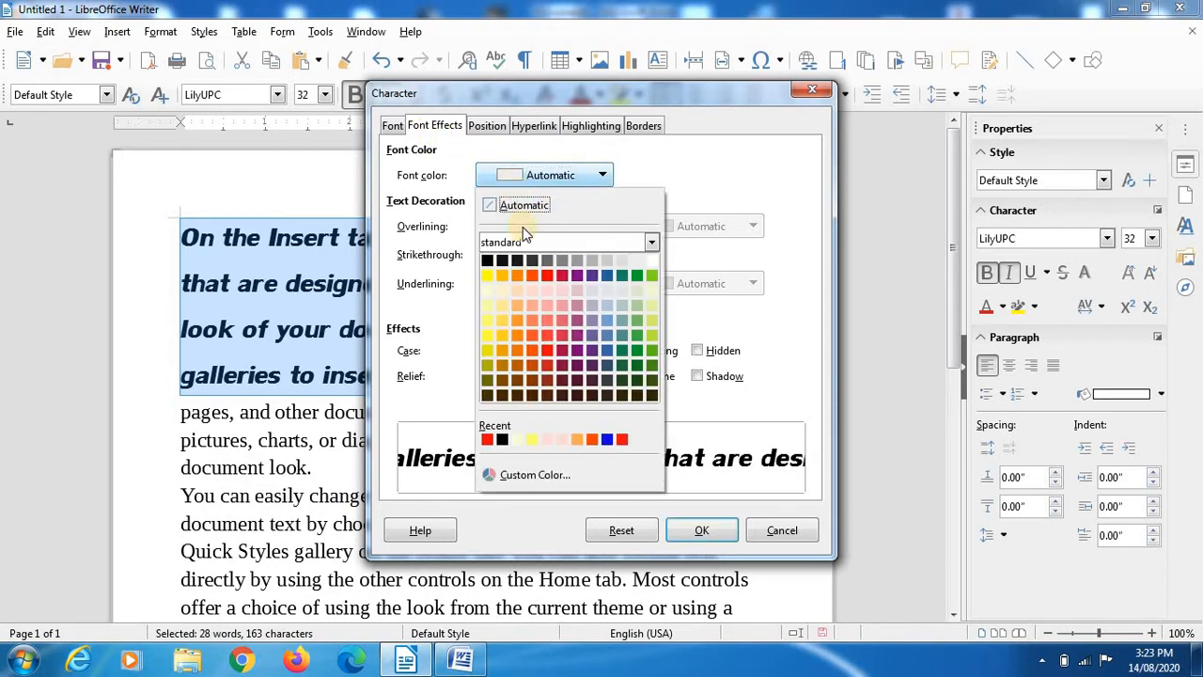
click(544, 277)
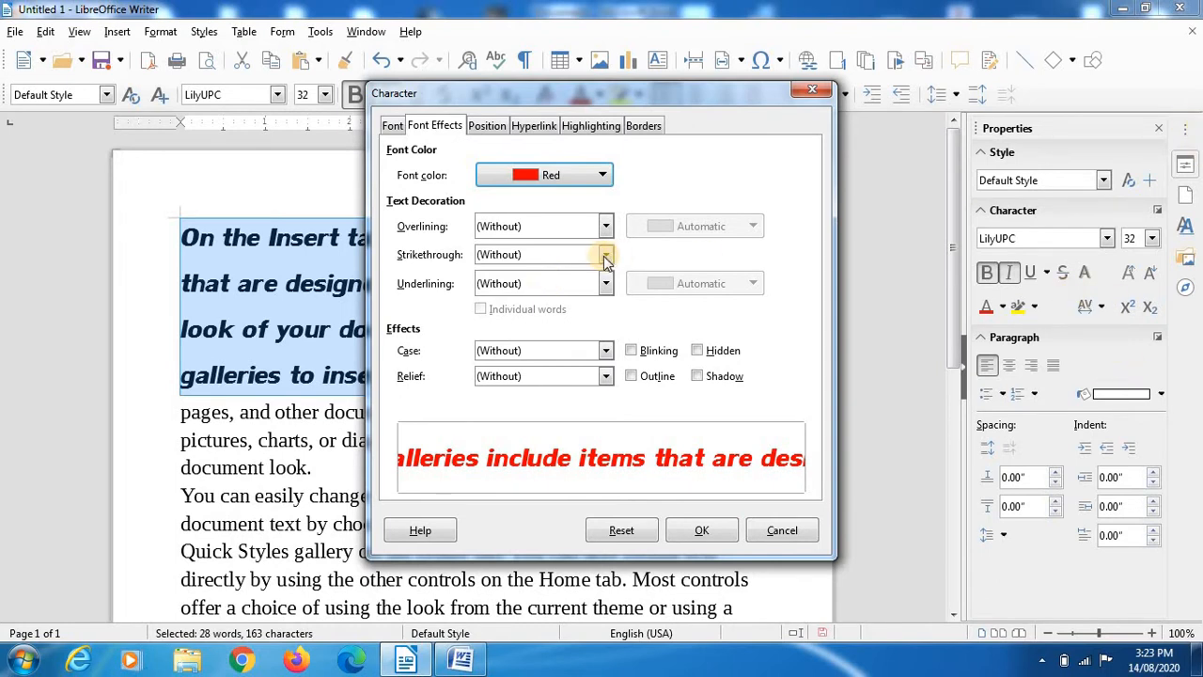
click(562, 229)
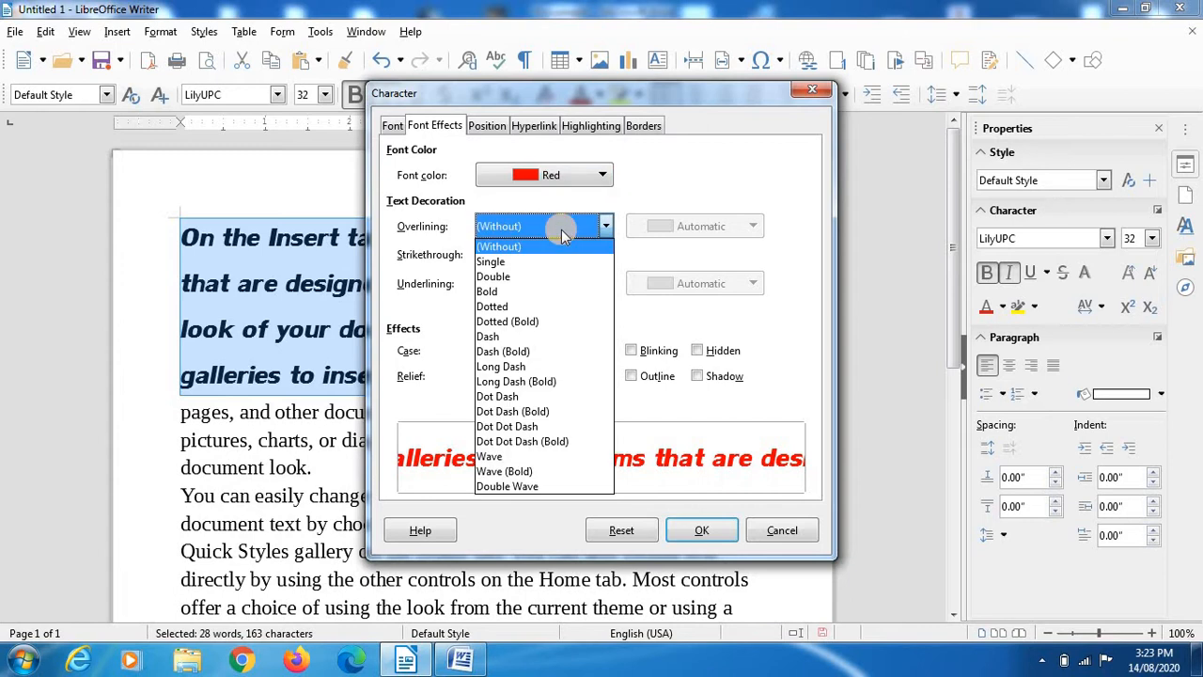
click(529, 278)
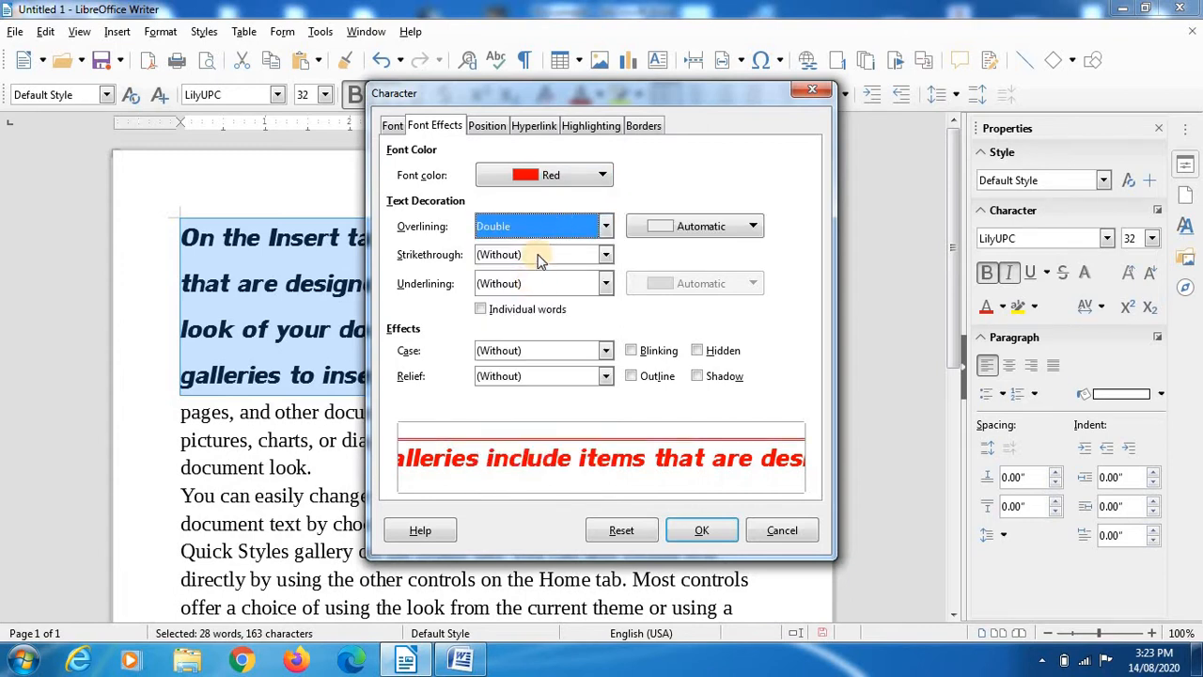
Step: Try a Single strikethrough on the selected text and set the strikethrough back to (Without)
click(532, 254)
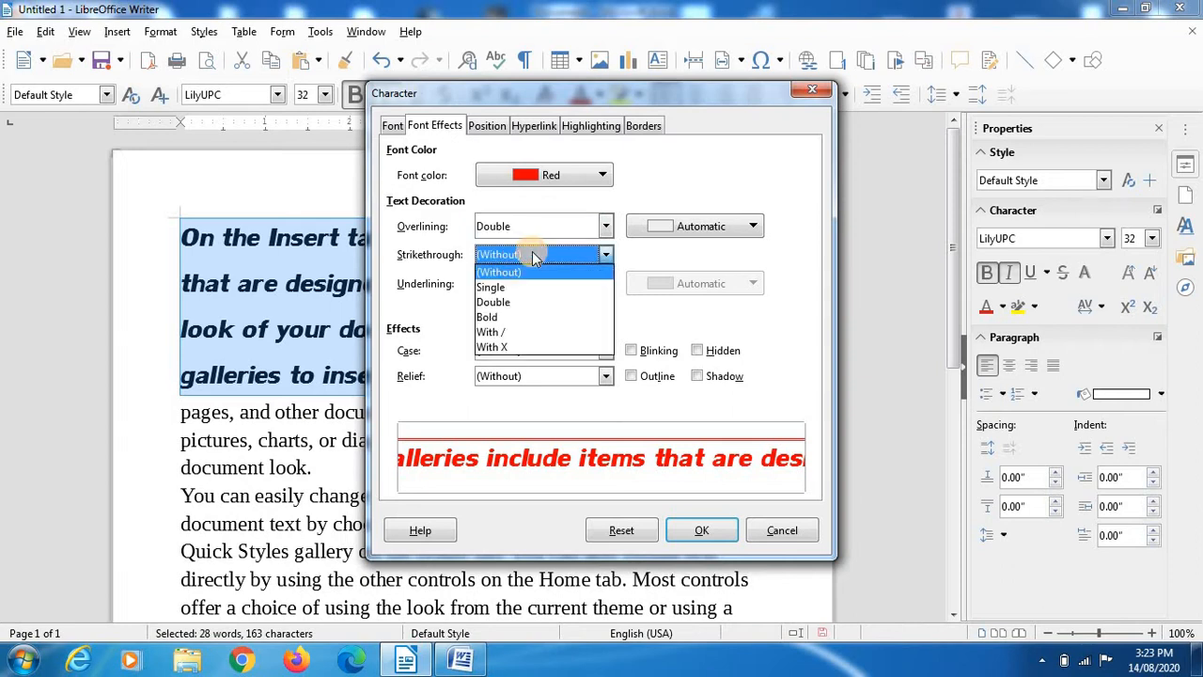
click(524, 289)
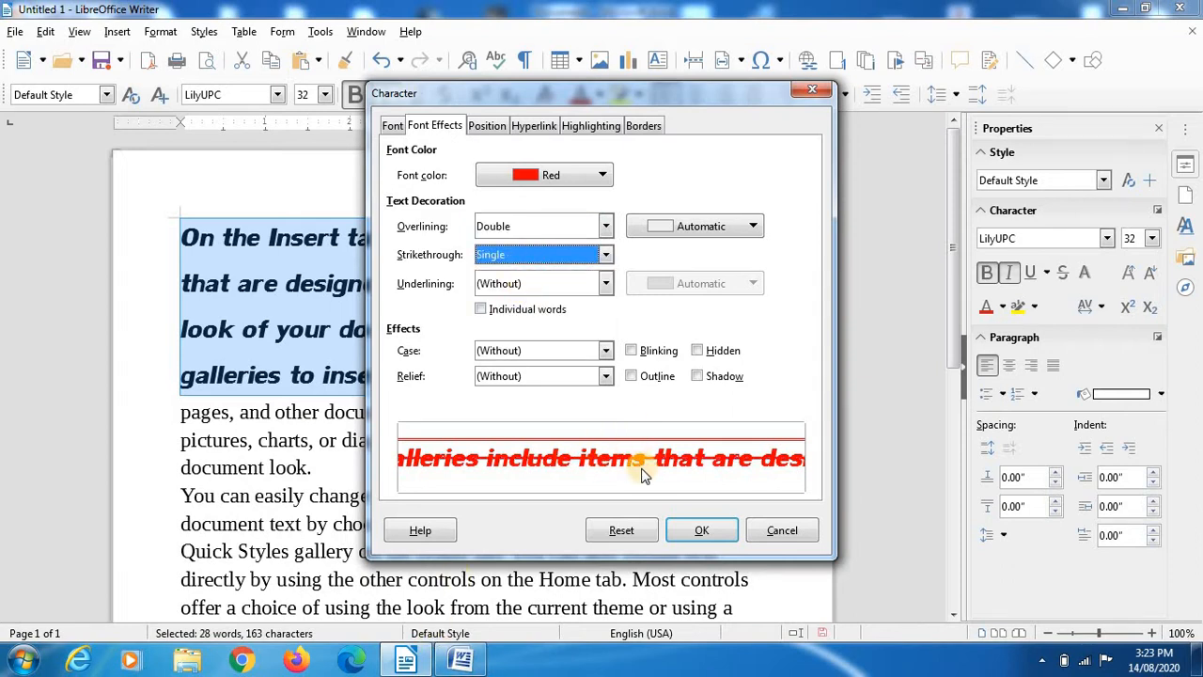
click(499, 256)
click(506, 272)
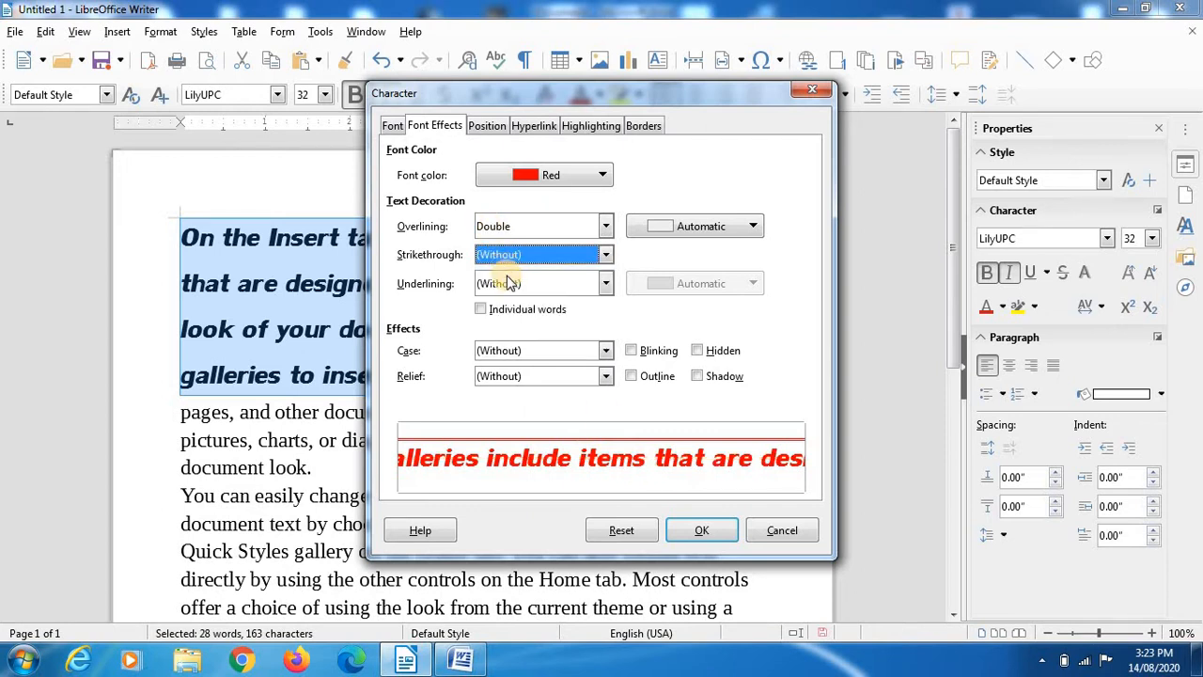
Step: Set the underlining to Dot Dash (Bold) and color the overline Brick, replacing that color with Light Blue 4
click(511, 287)
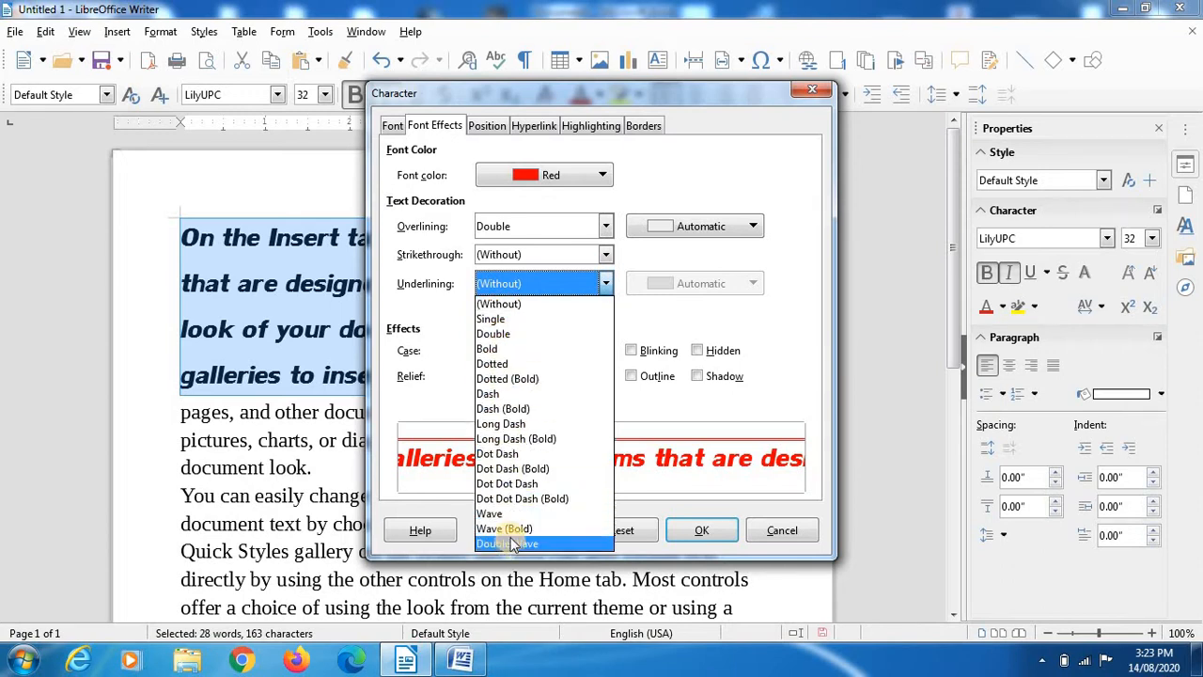
click(516, 470)
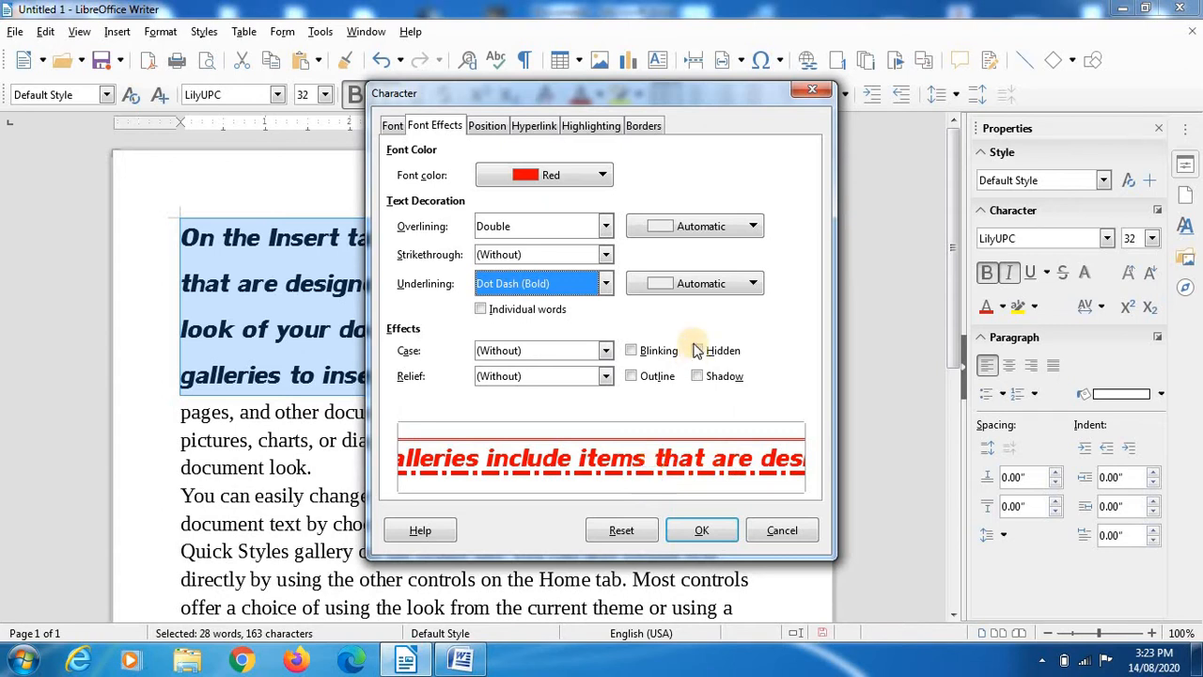
click(687, 228)
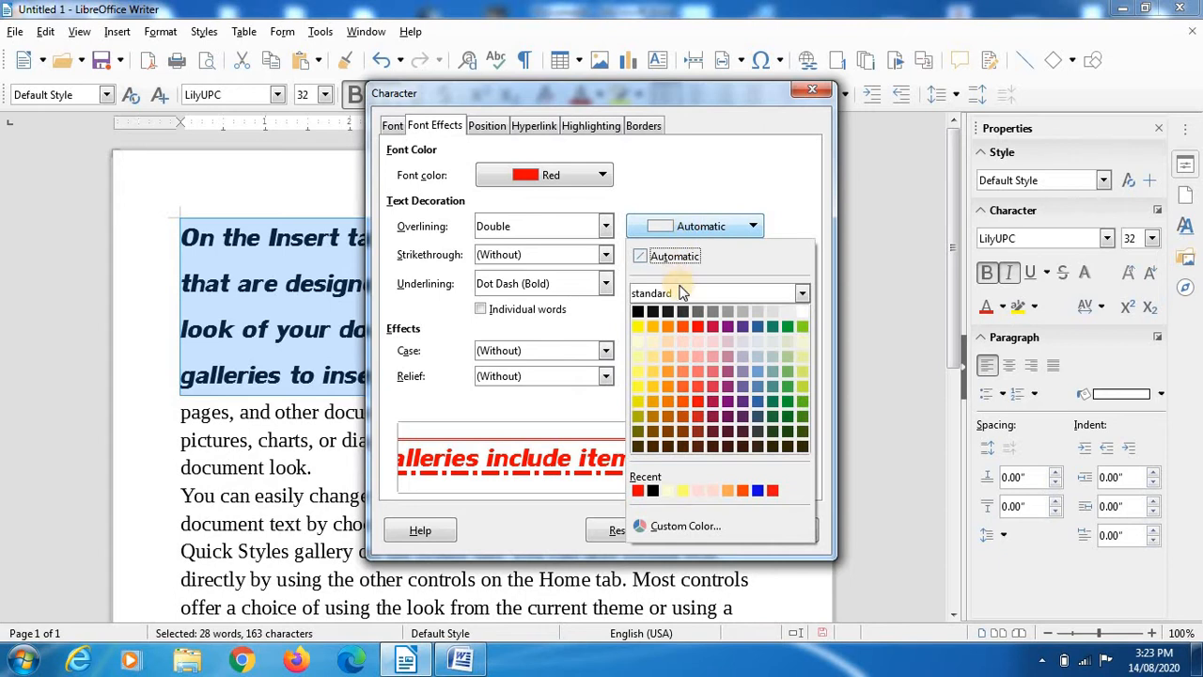
click(682, 328)
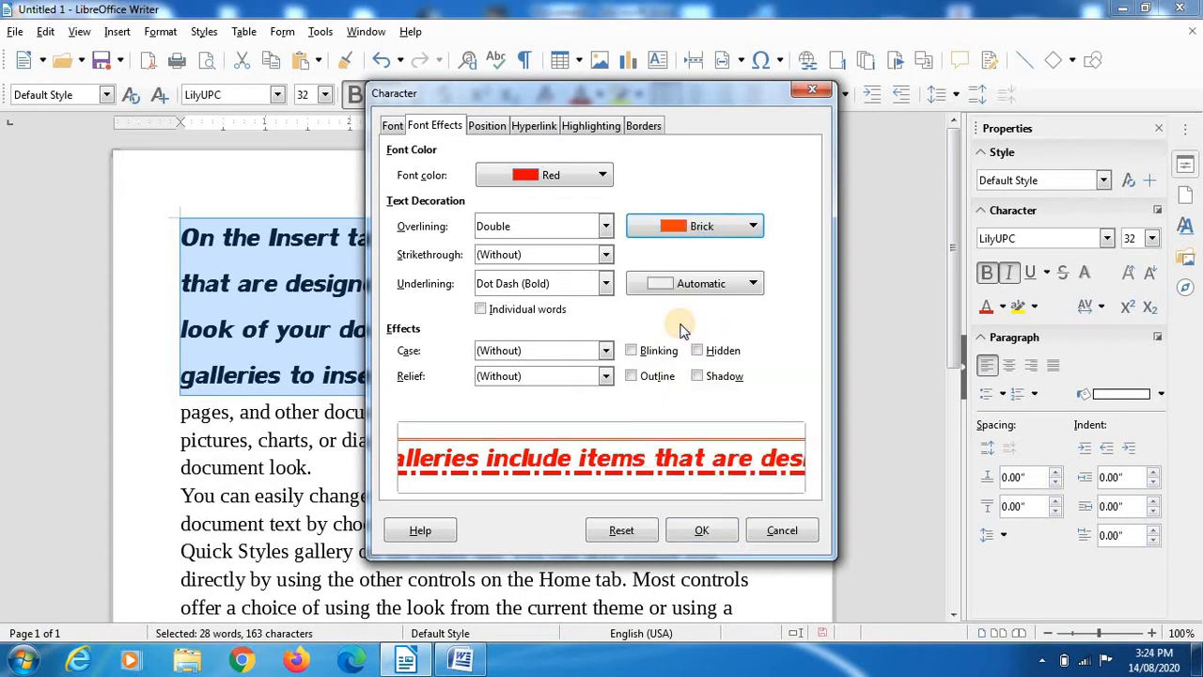
click(711, 230)
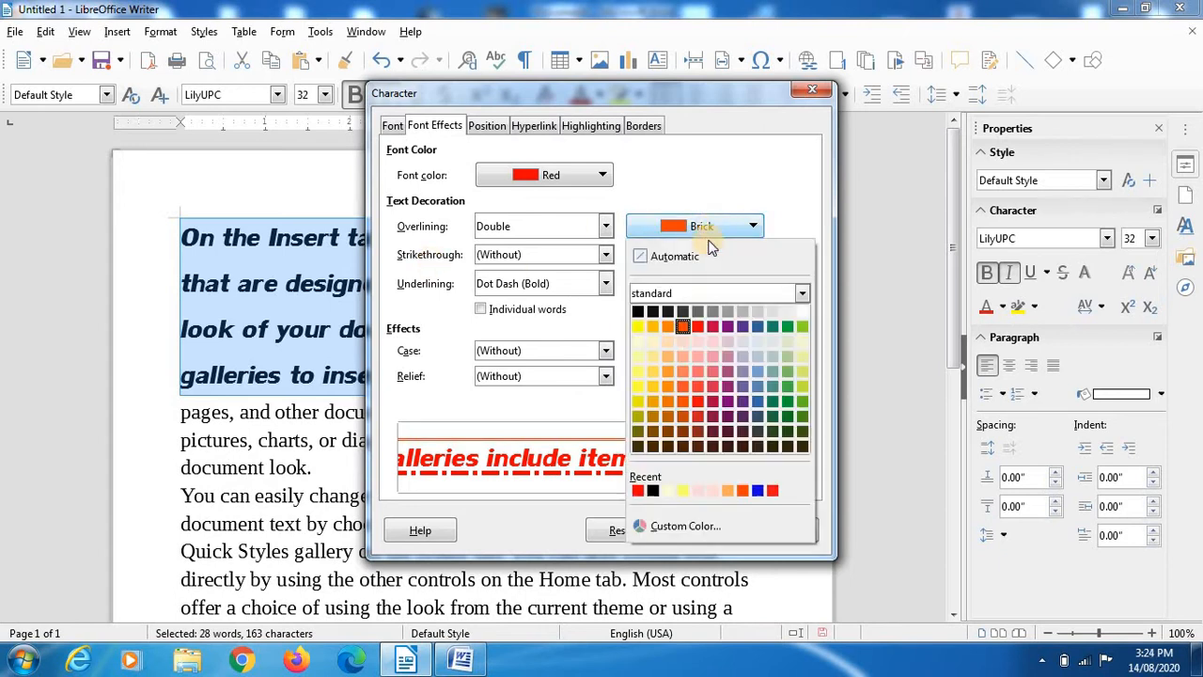
click(758, 340)
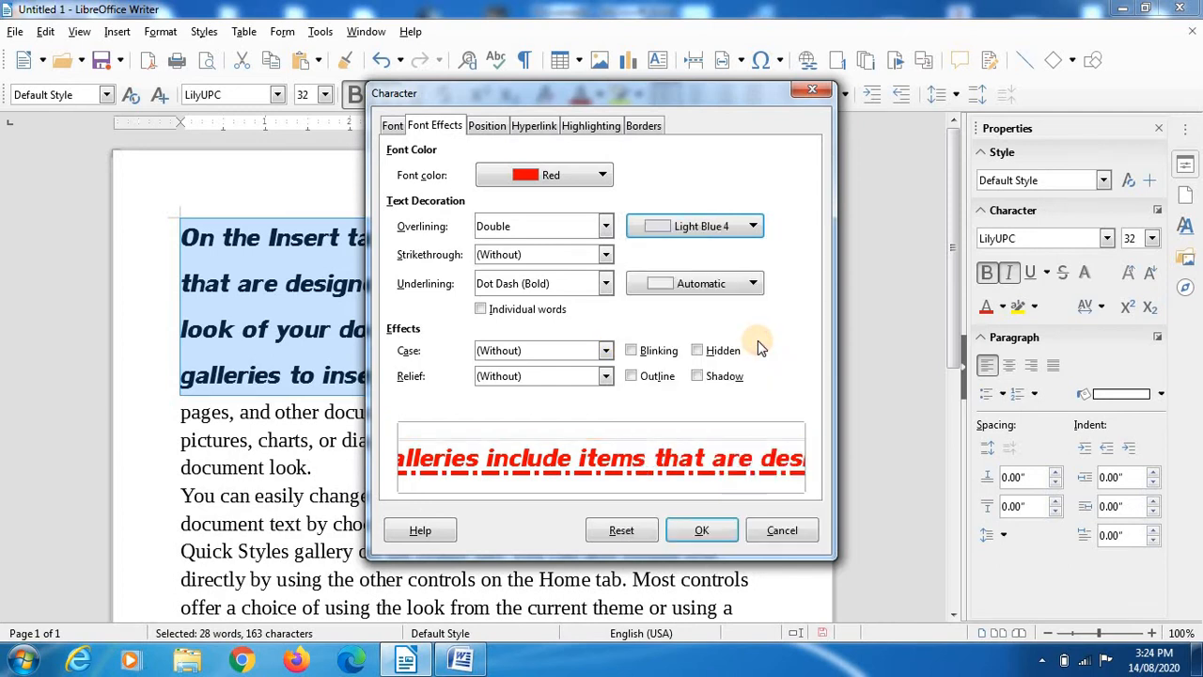
Step: Try the Capitals, Lowercase and Title case effects on the selected text and set the case to Small capitals
click(516, 354)
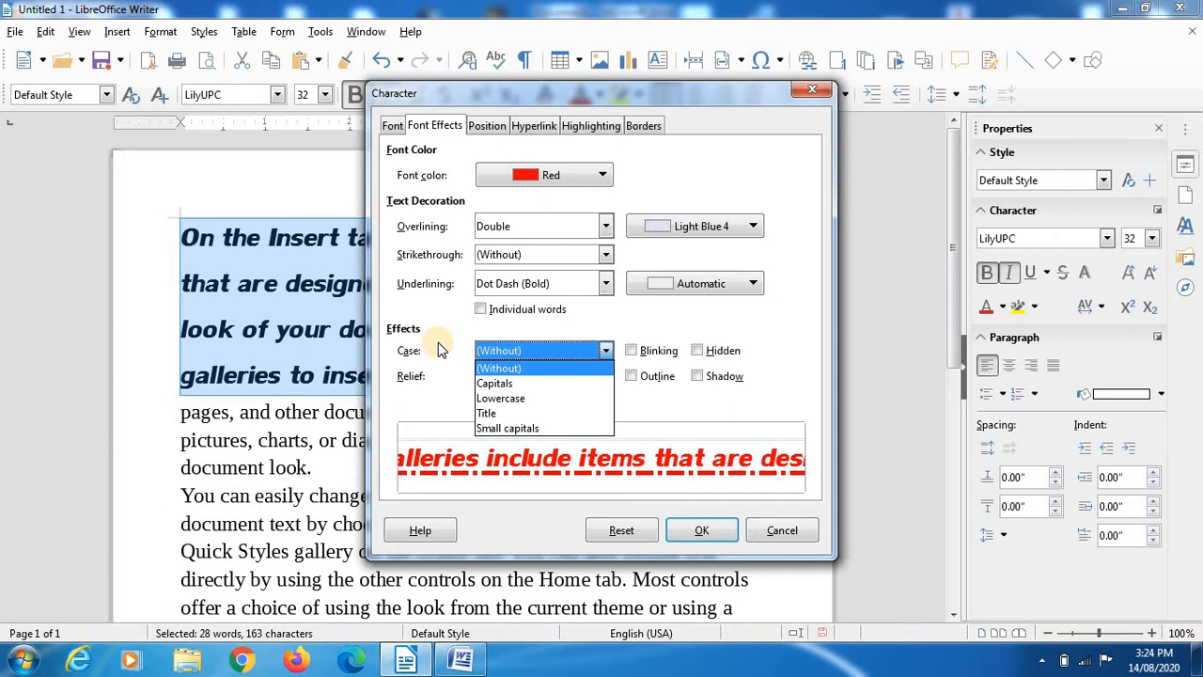
click(503, 384)
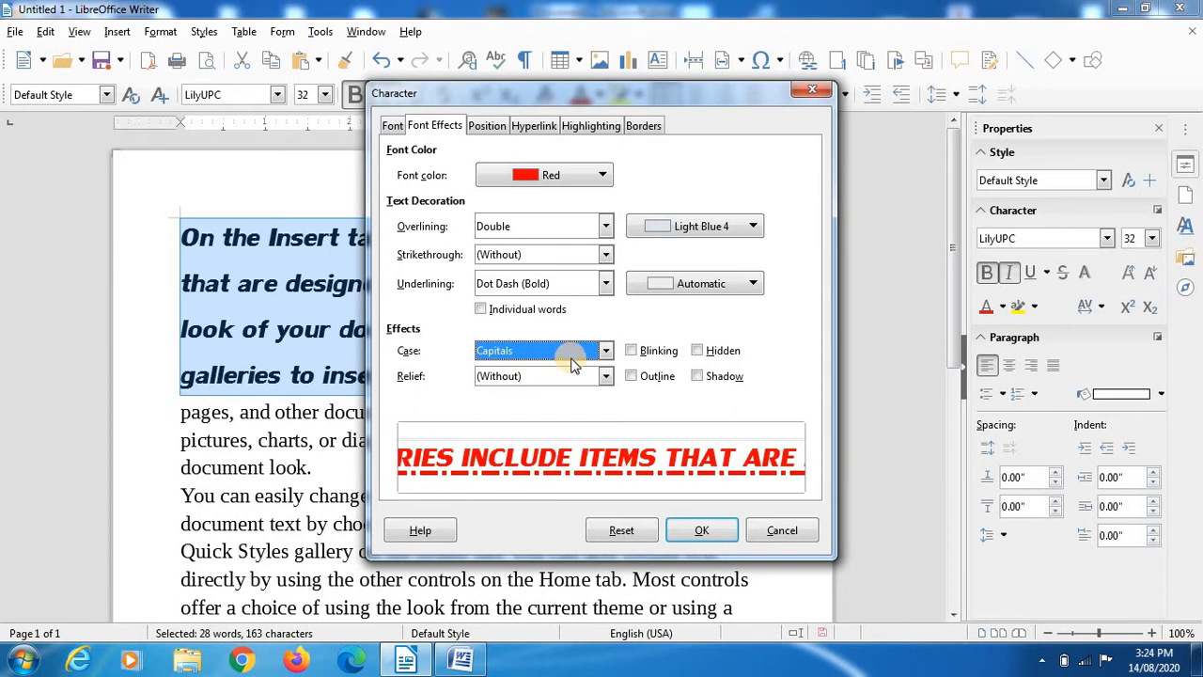
click(571, 353)
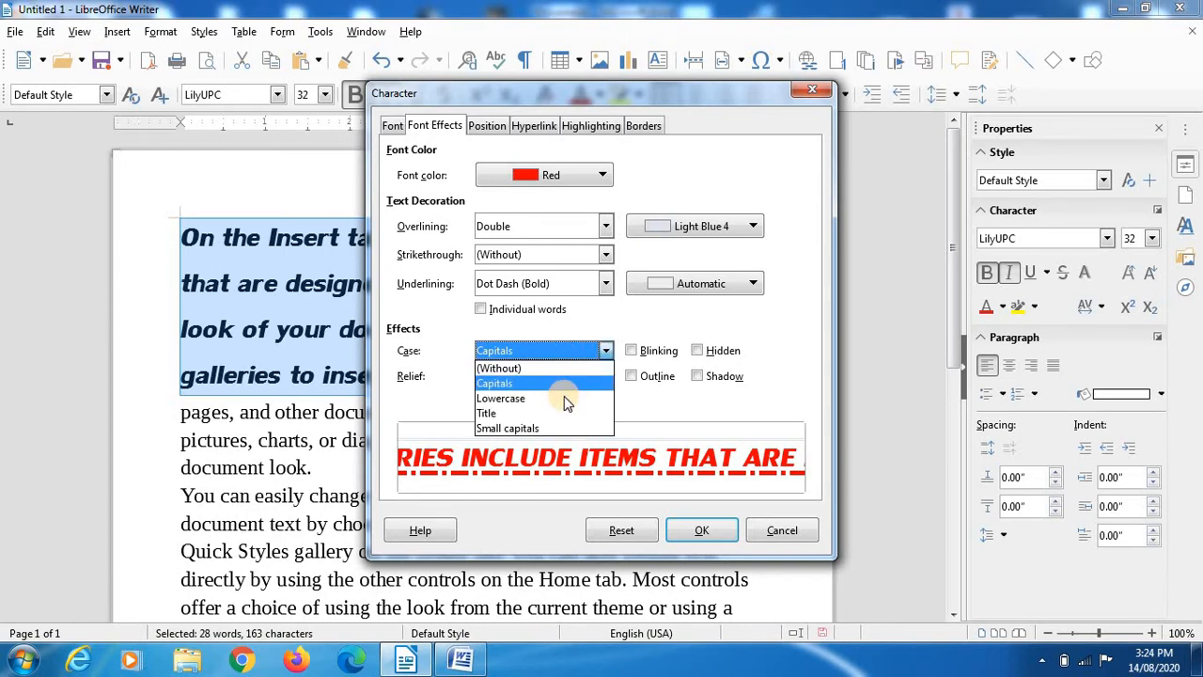
click(564, 395)
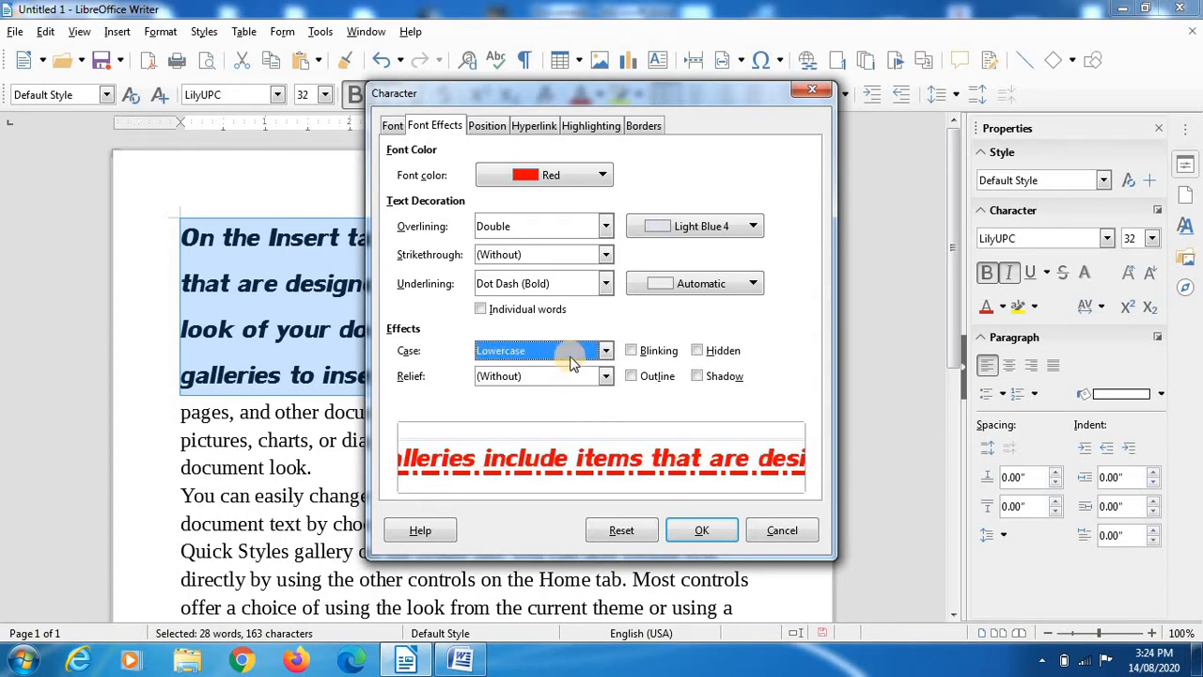
click(571, 349)
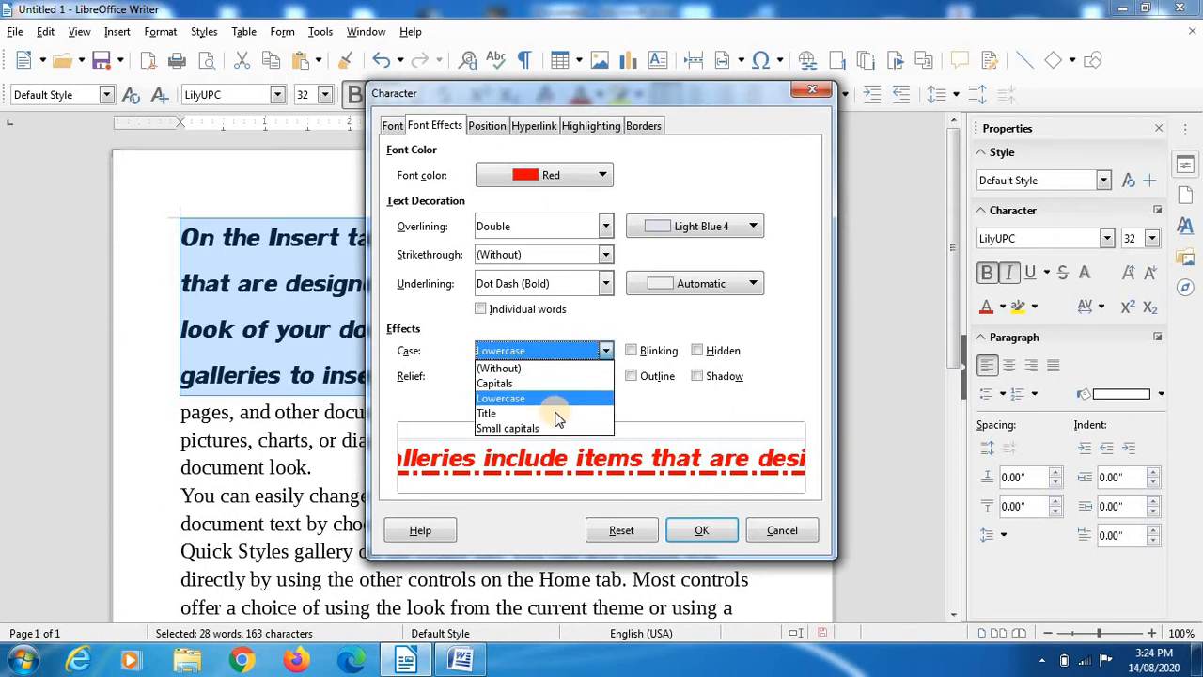
click(554, 411)
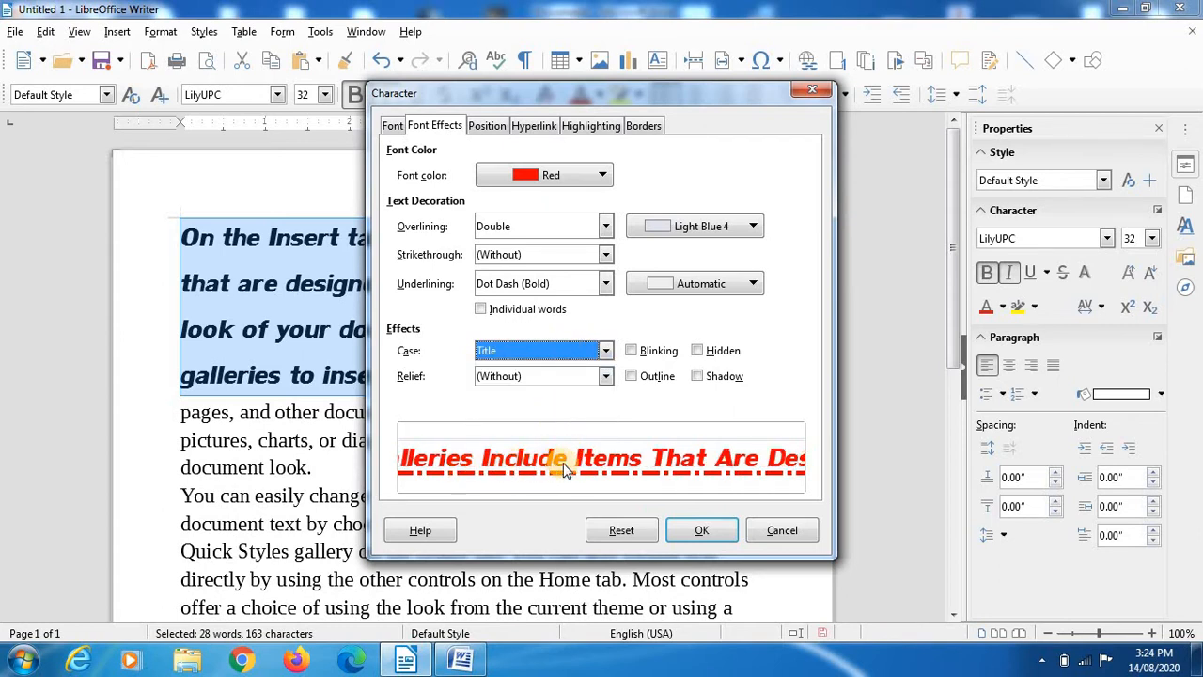
click(567, 351)
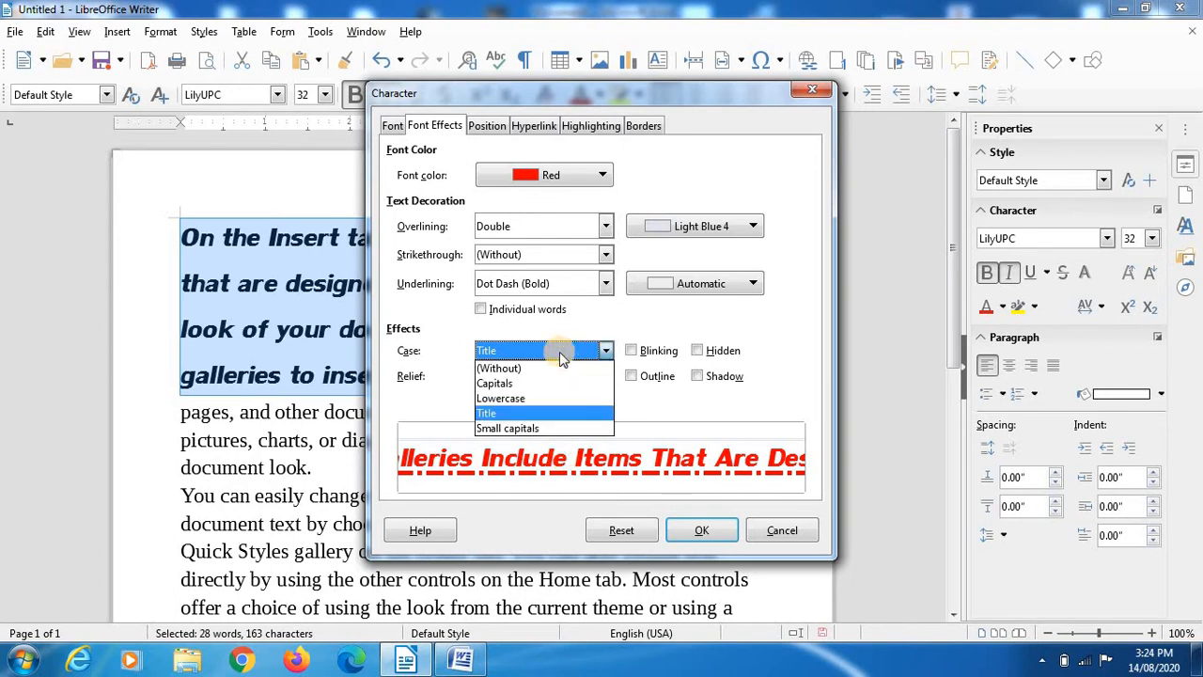
click(530, 431)
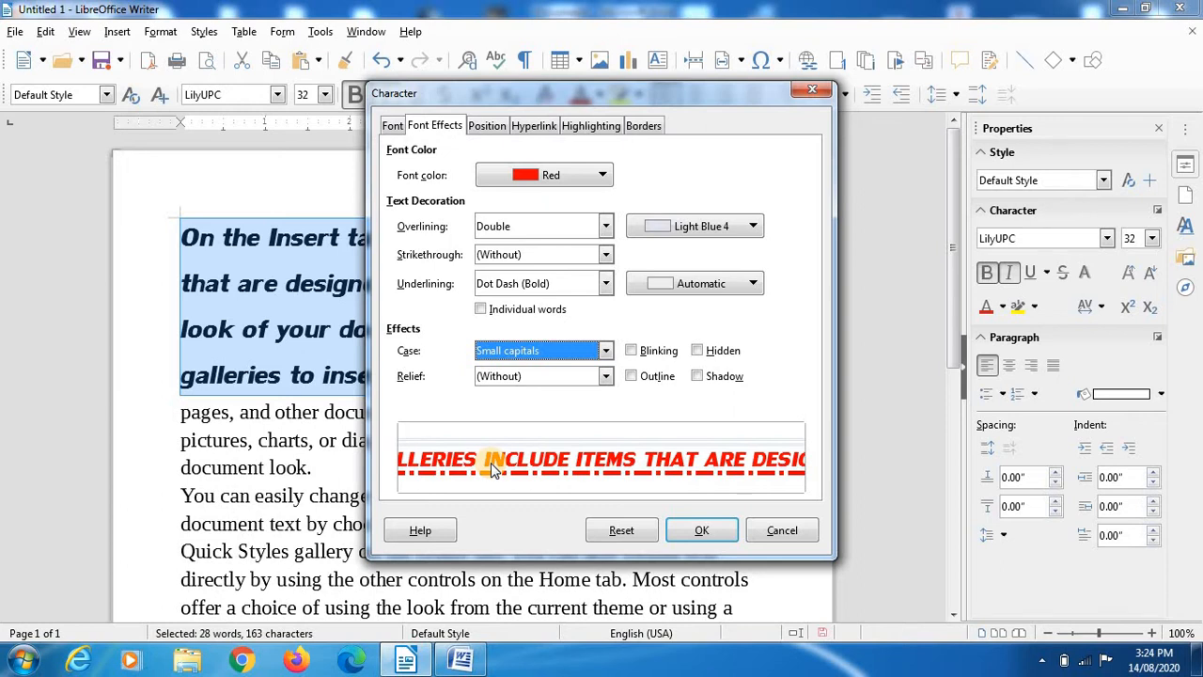
Step: Set the relief to Embossed and try the Blinking and Hidden effects, turning both off again
click(523, 377)
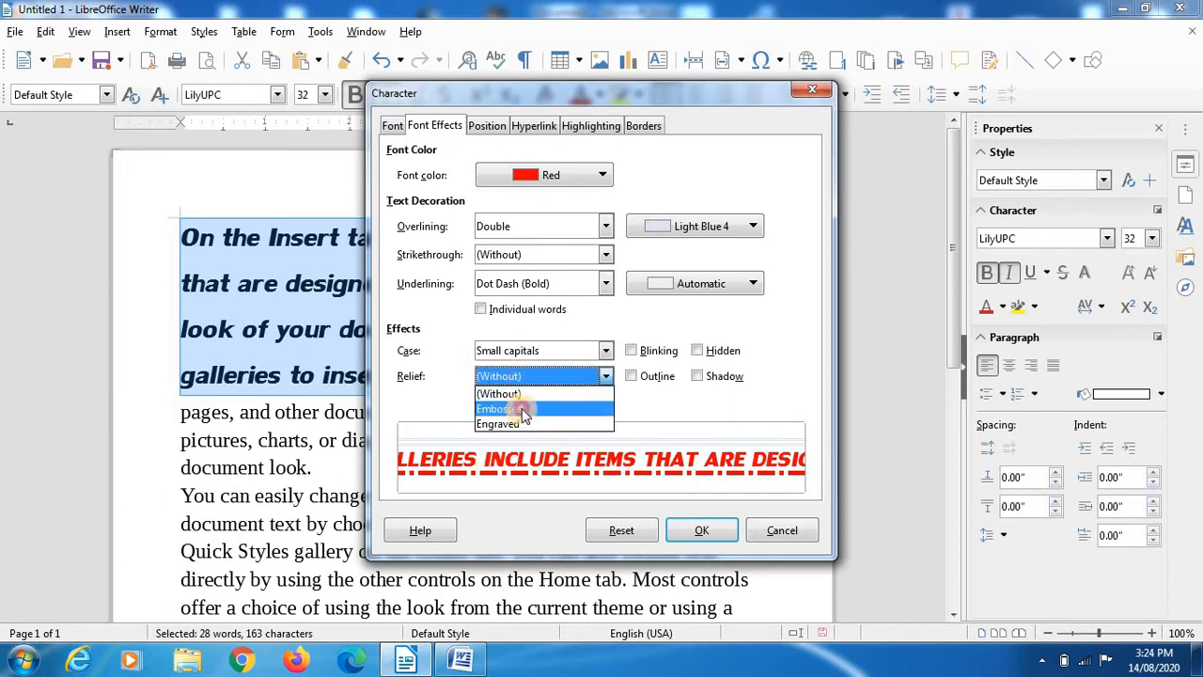
click(521, 408)
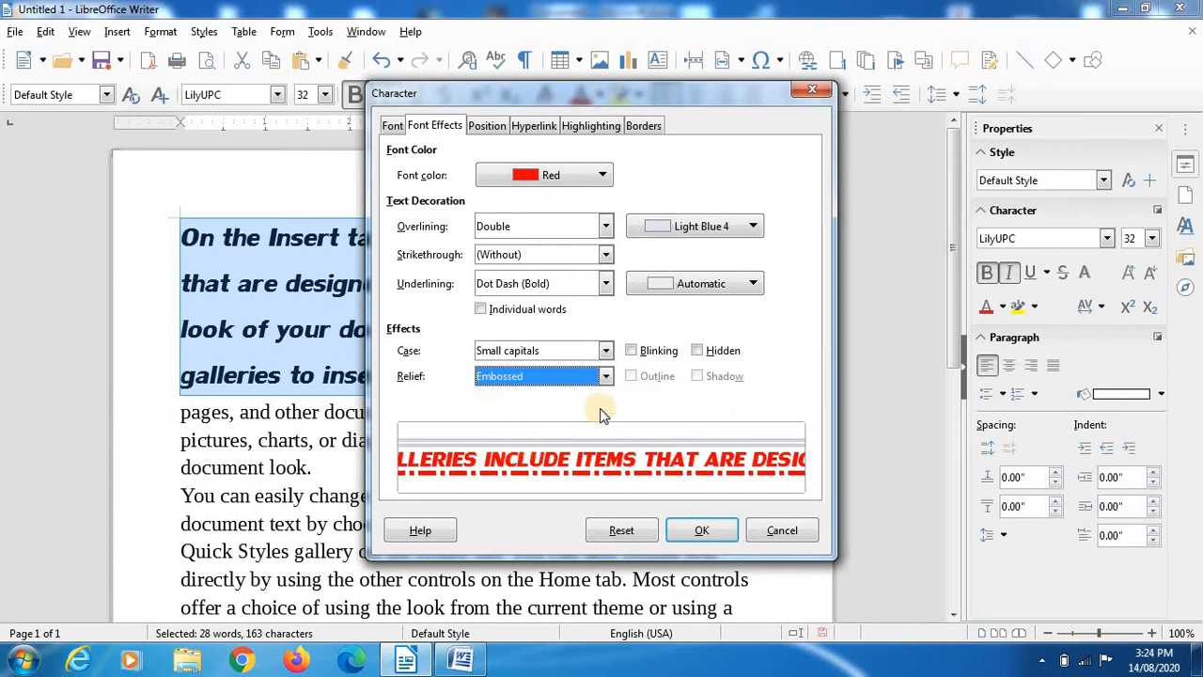
click(655, 363)
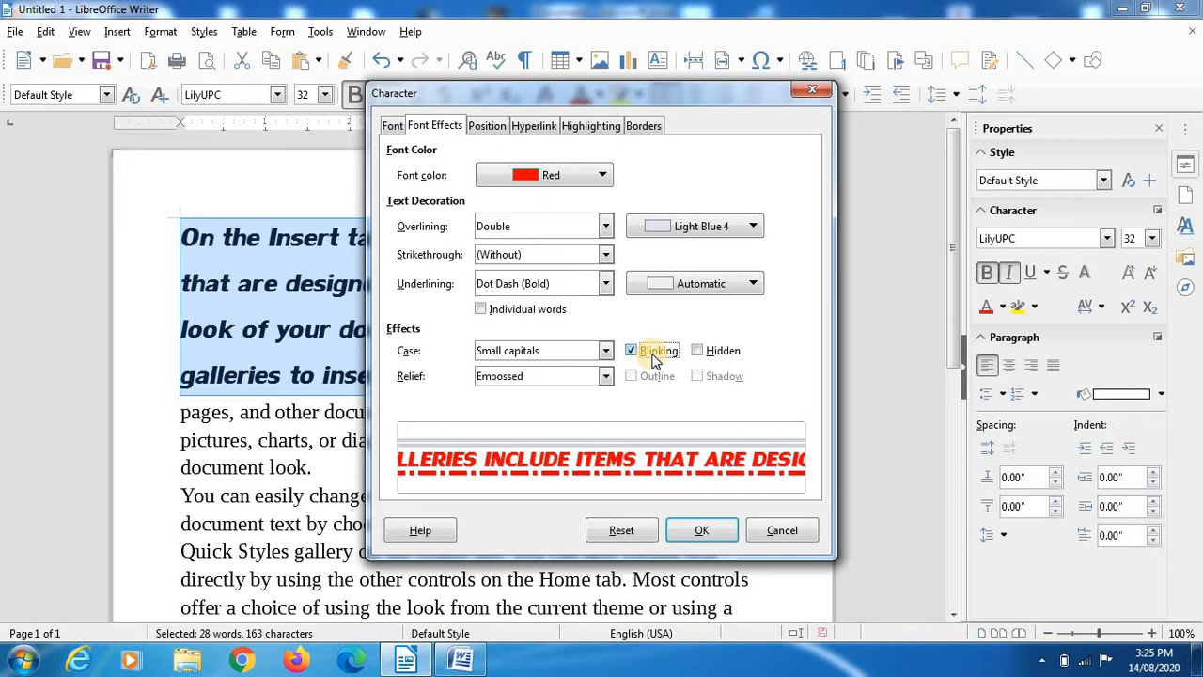
click(697, 352)
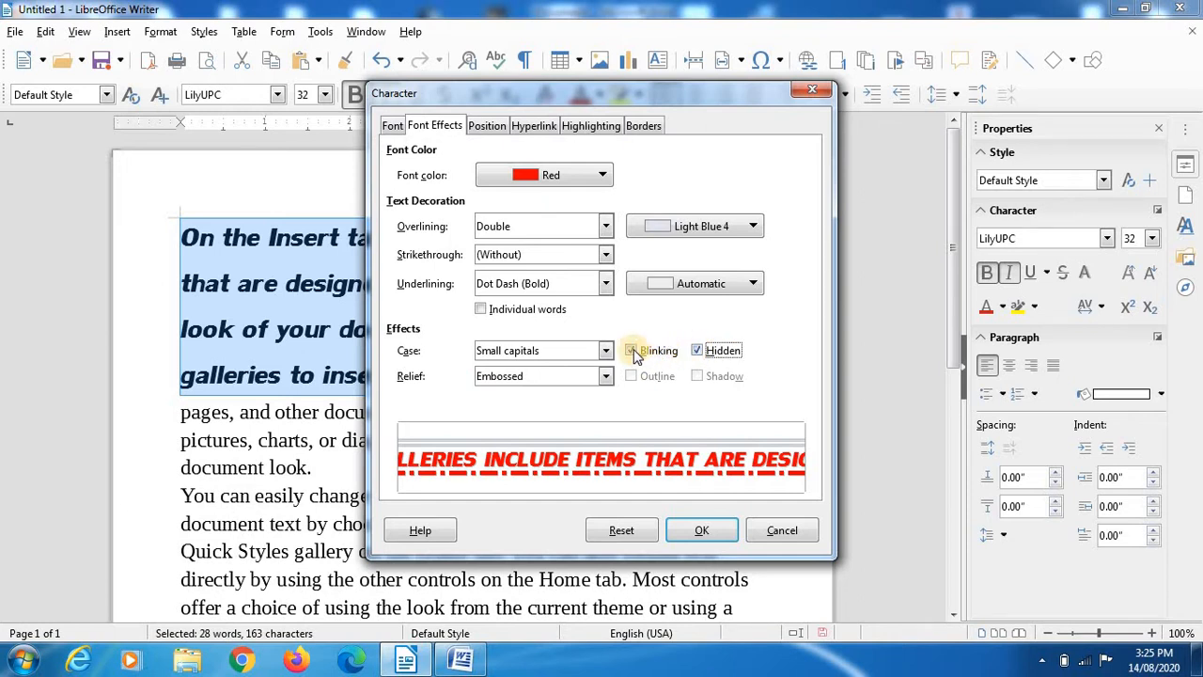
click(632, 350)
click(702, 350)
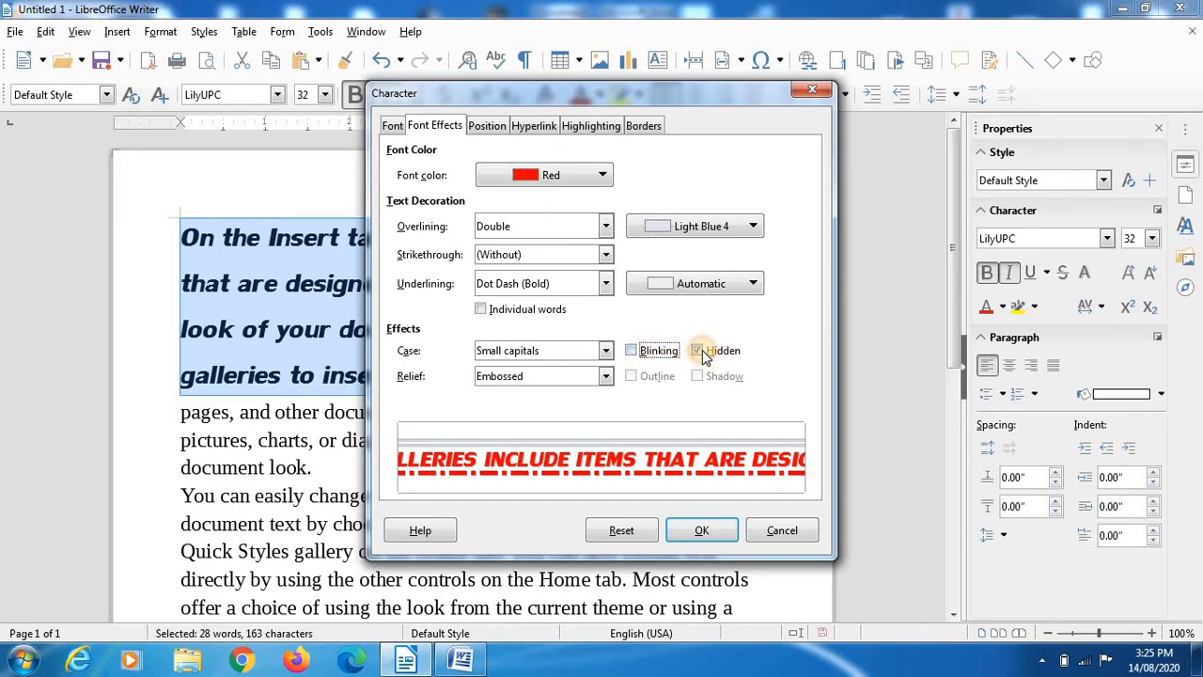
Step: Look at the character font and position settings and close the Character dialog without applying the changes
click(393, 126)
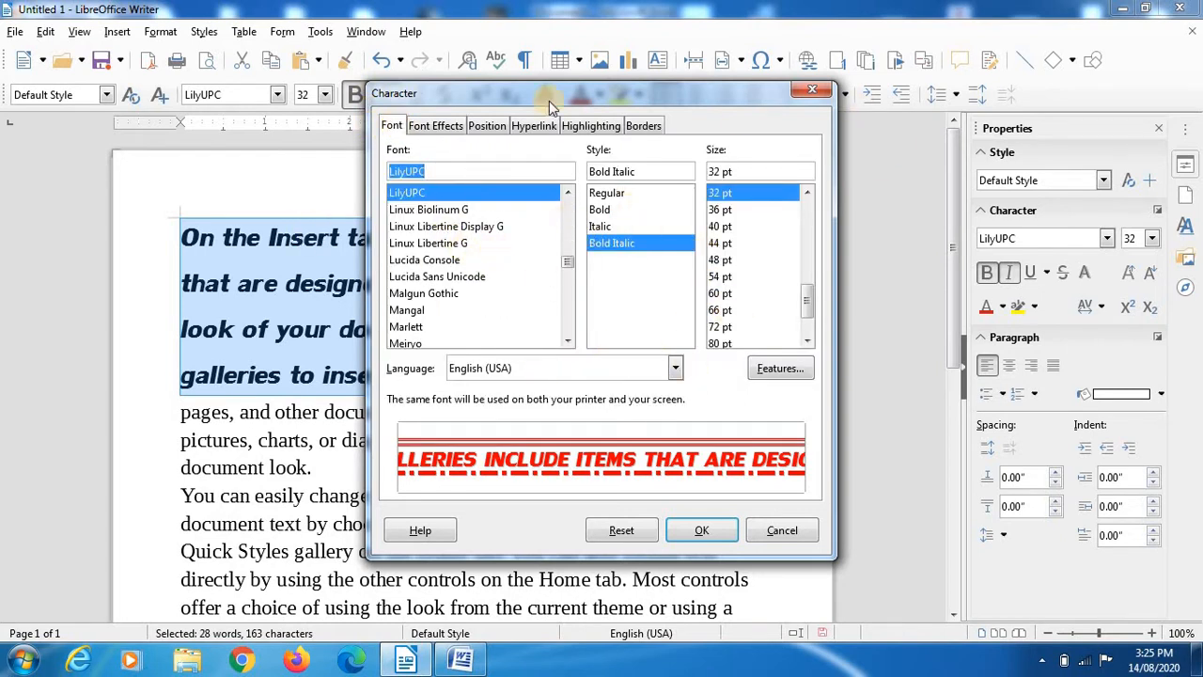
click(484, 126)
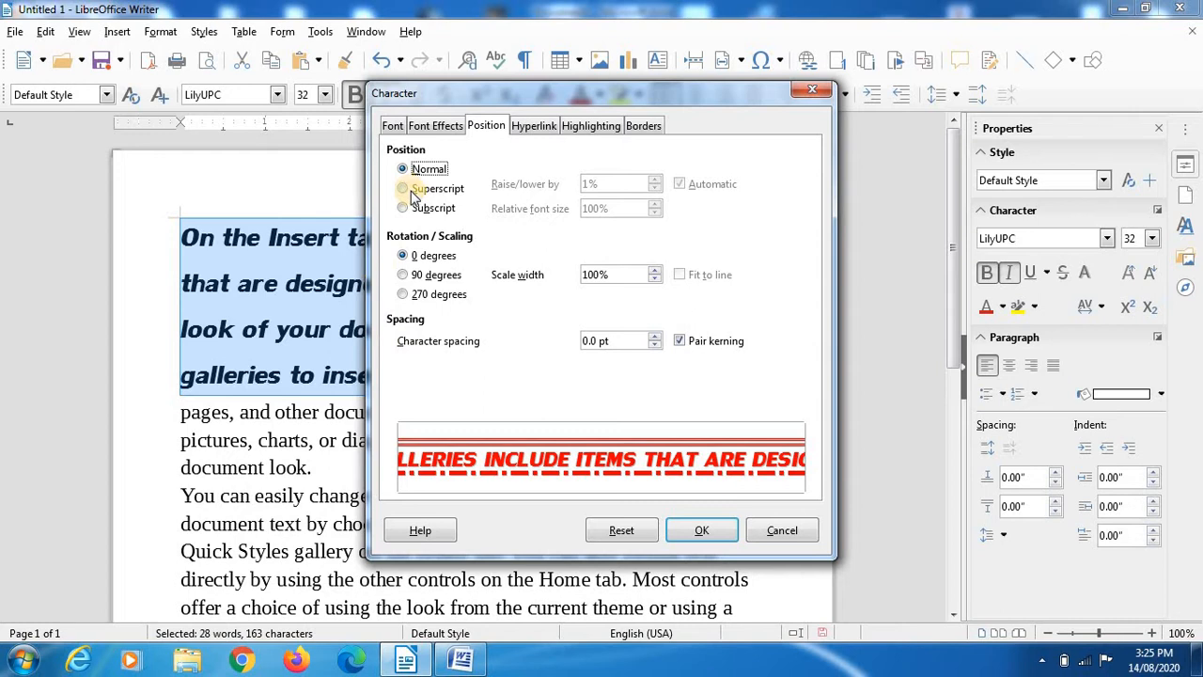
click(814, 89)
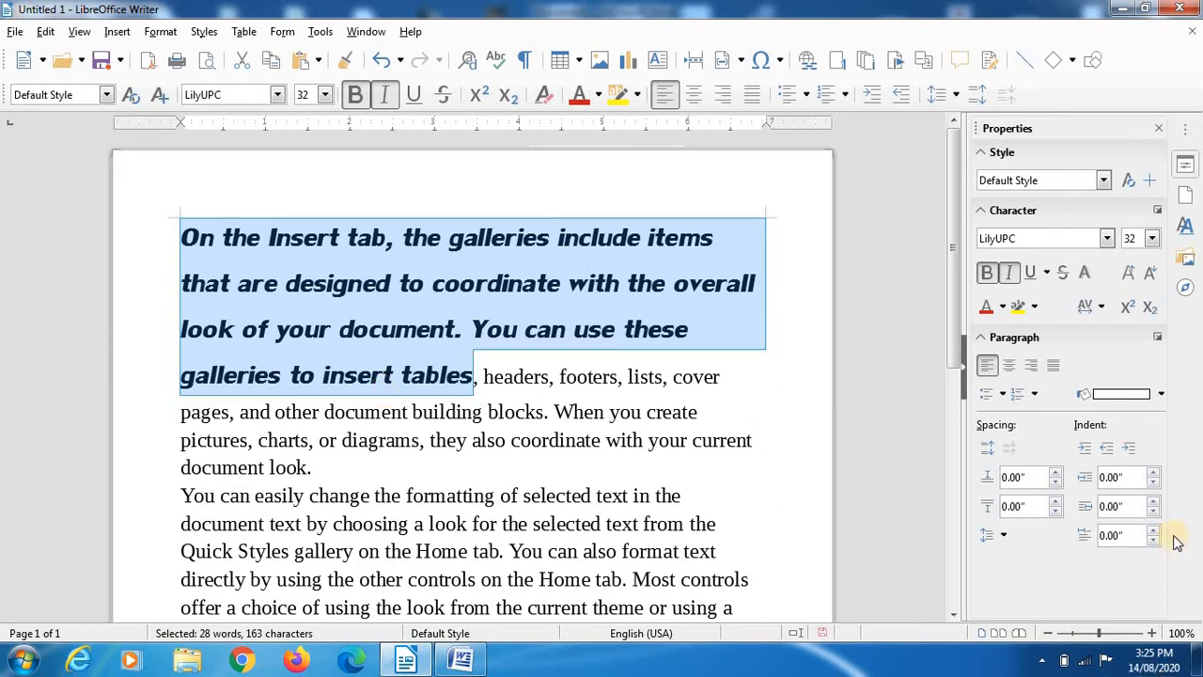
Step: Turn strikethrough on and off again for the selected opening text, add a shadow to it, and clear the selection
click(1062, 277)
click(1063, 278)
click(1087, 278)
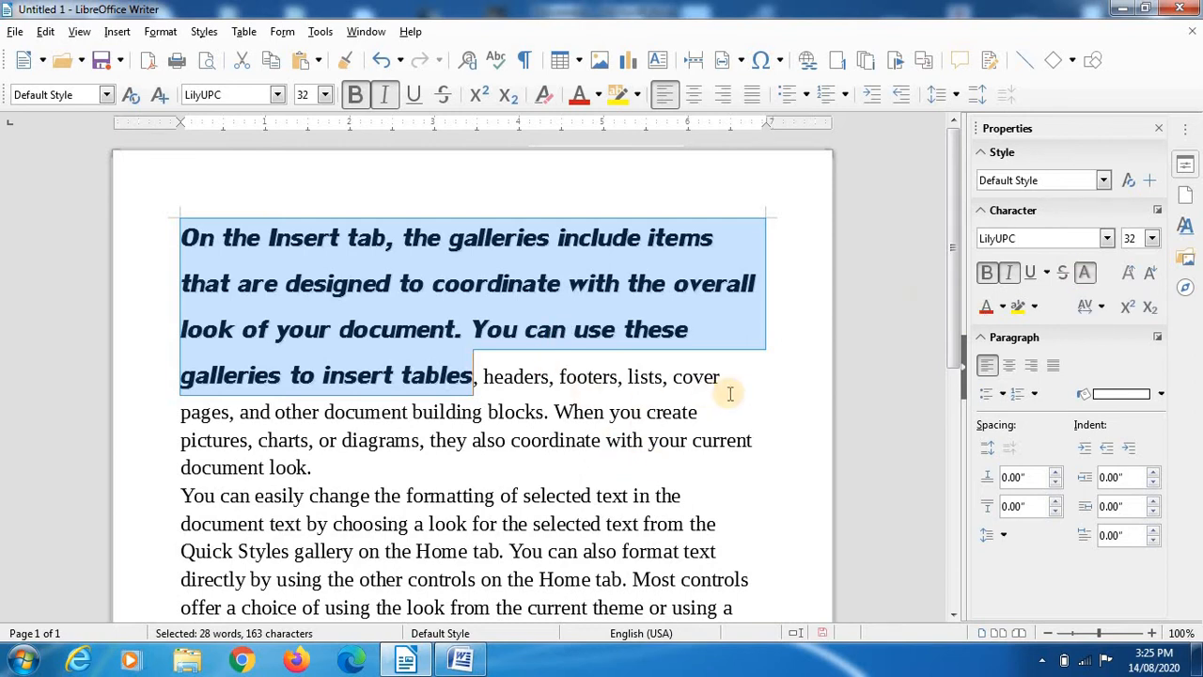
click(704, 356)
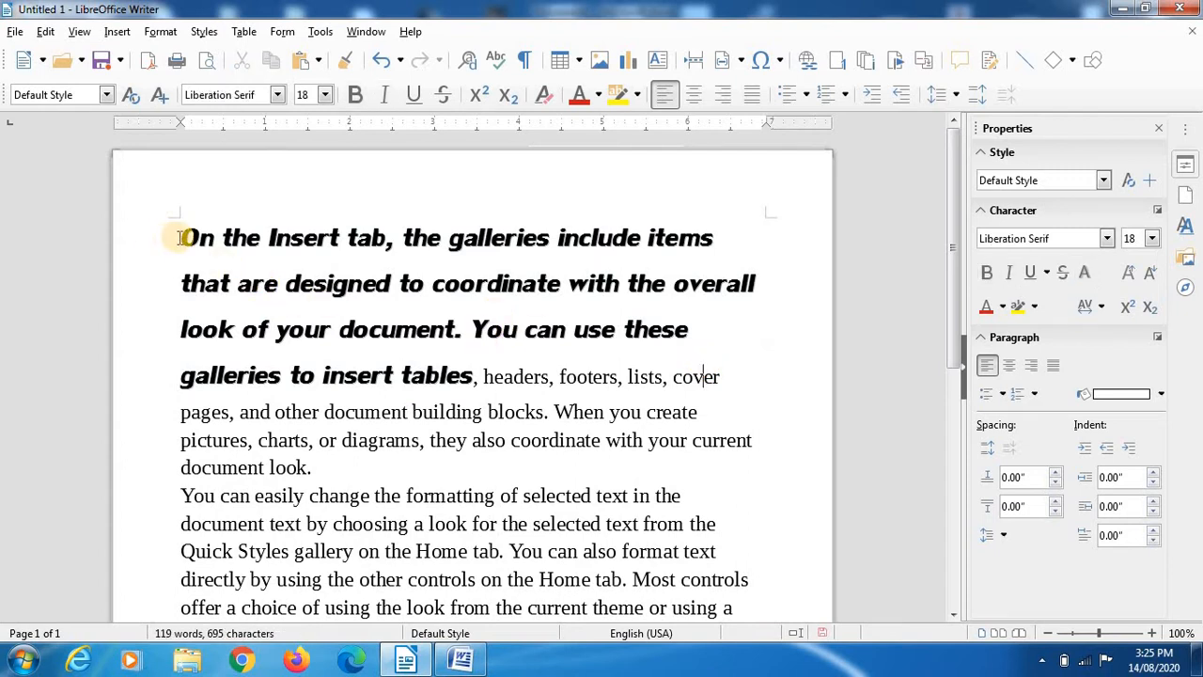
Step: Color the opening text from "On the Insert tab" through "insert tables" red
drag(180, 237, 465, 375)
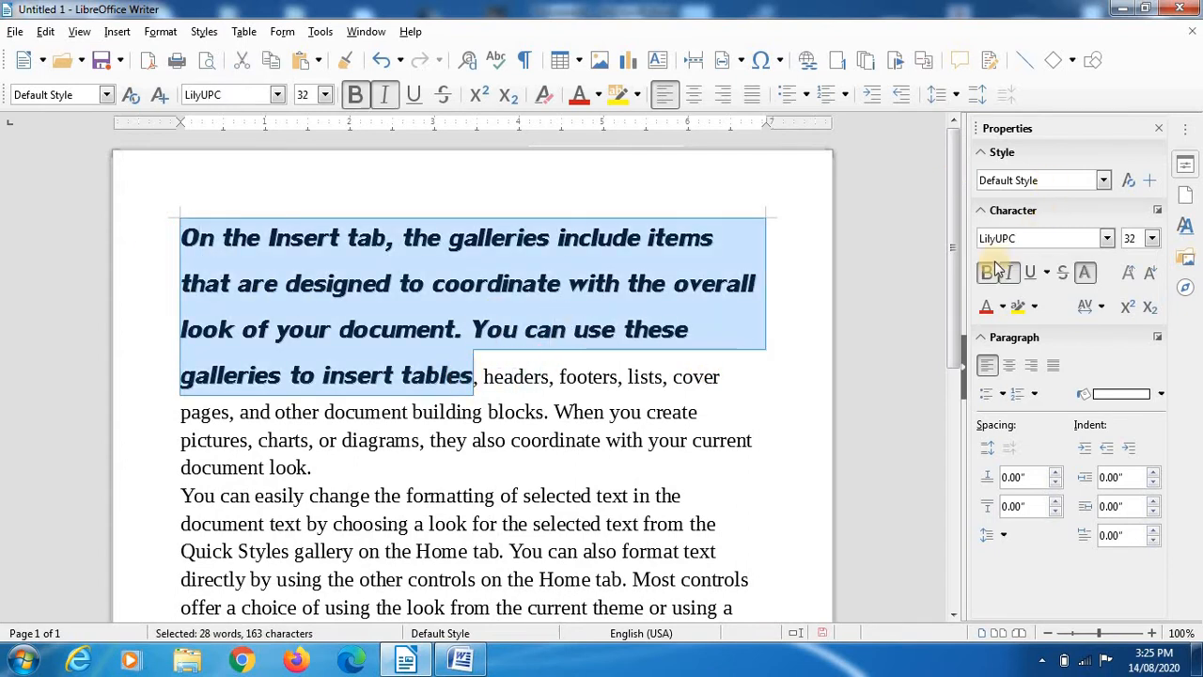
click(985, 310)
click(806, 310)
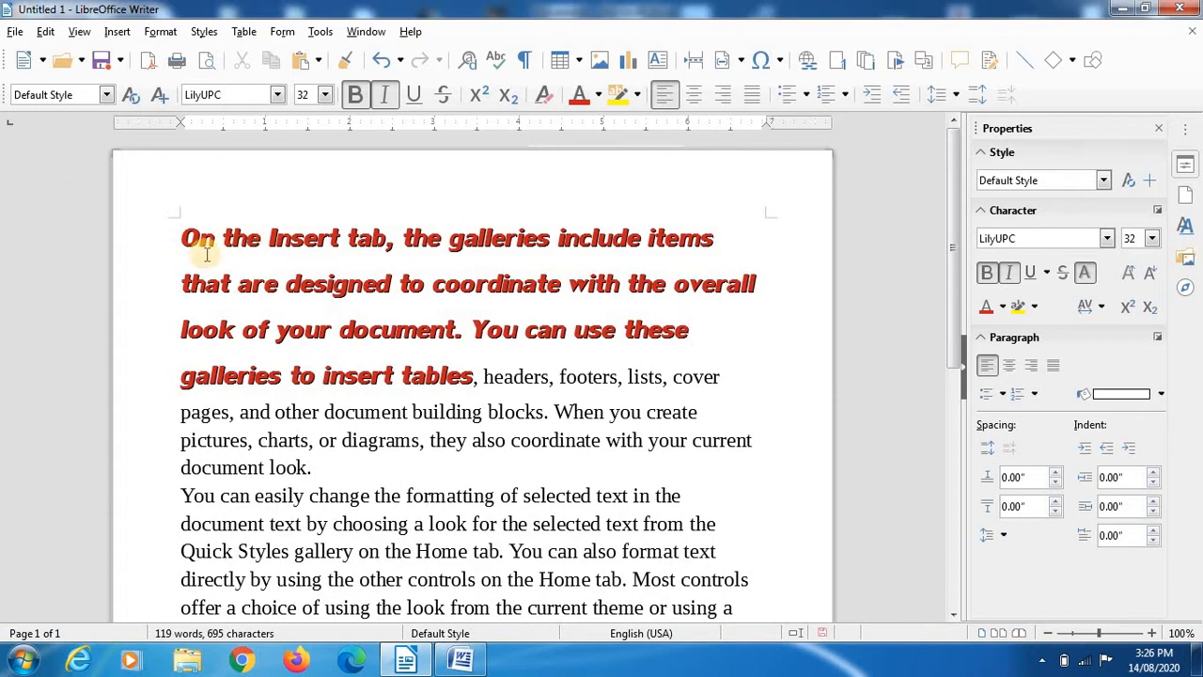
Step: Highlight the phrase "On the Insert tab," in yellow
drag(182, 240, 306, 244)
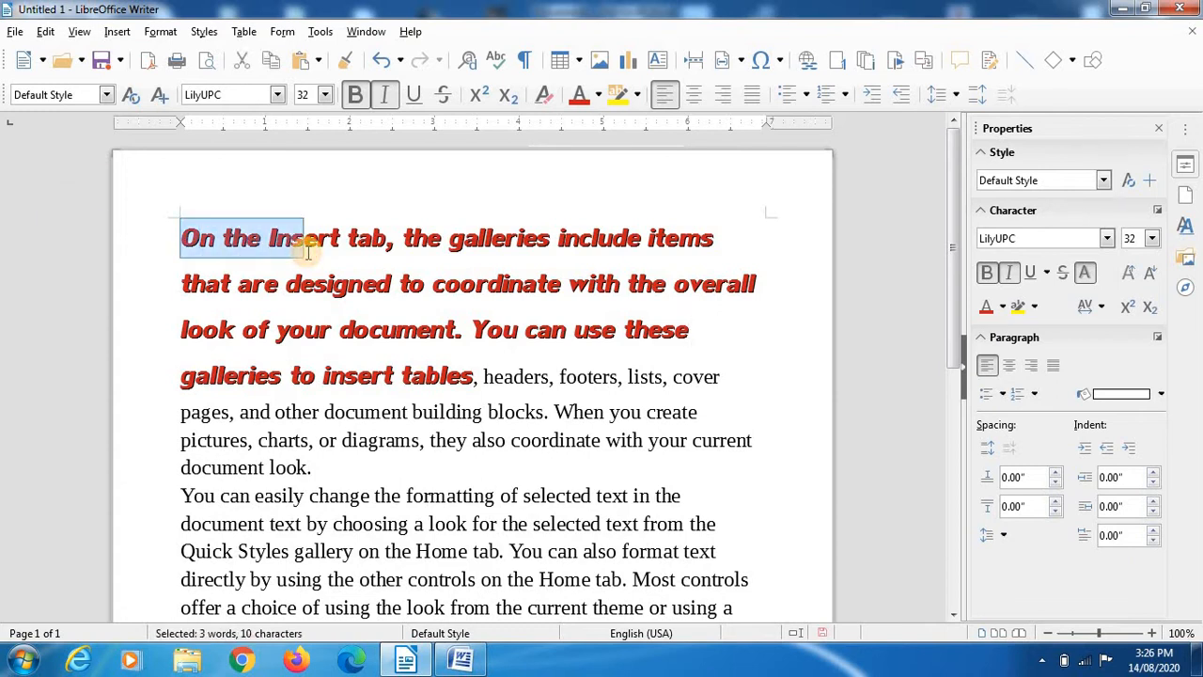
key(shift+Right)
key(shift+Right)
key(shift+Right)
key(shift+Right)
key(shift+Right)
key(shift+Right)
key(shift+Right)
key(shift+Right)
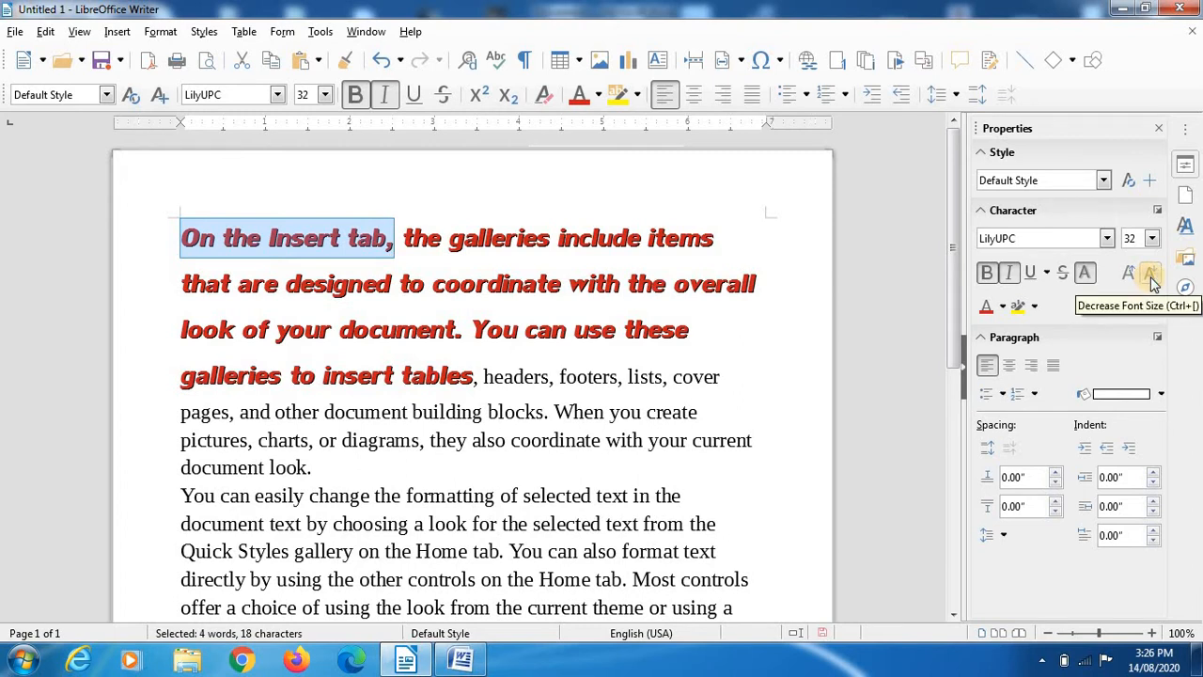
click(1003, 308)
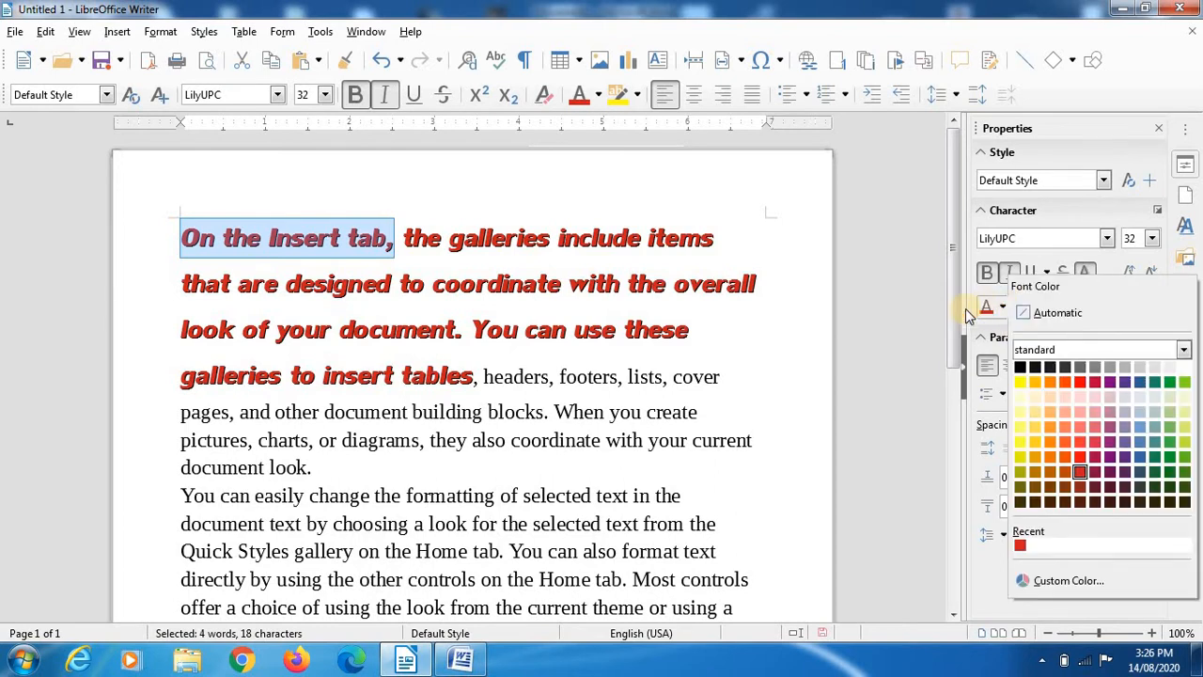
click(983, 317)
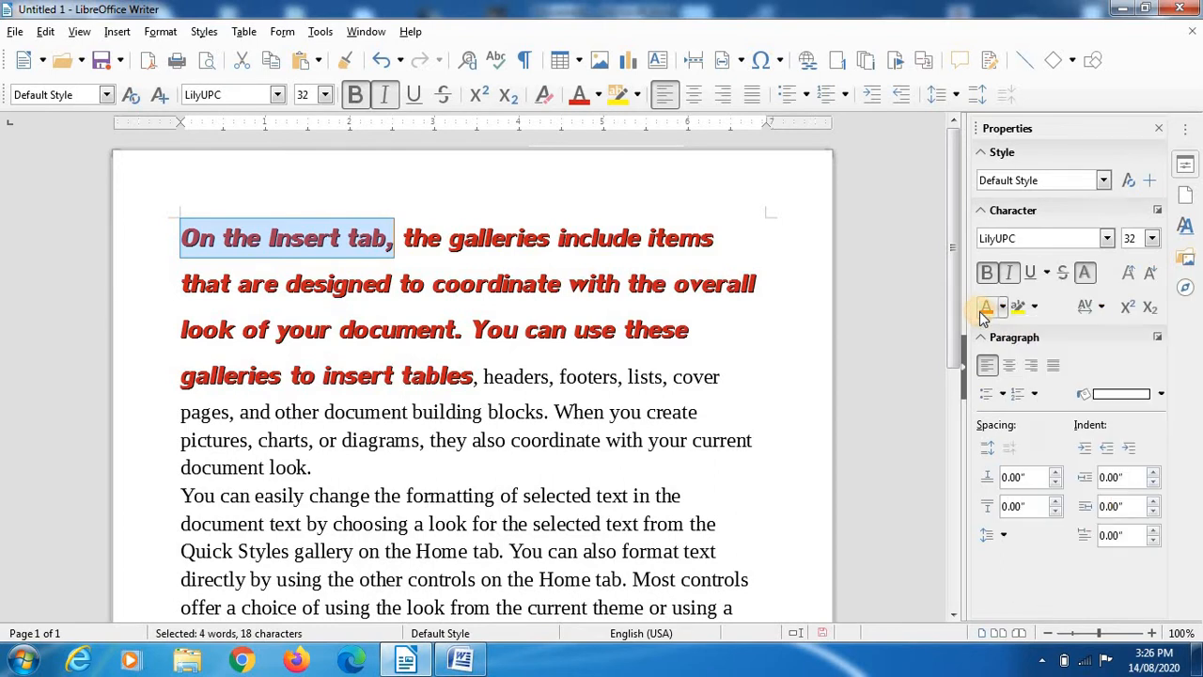
click(1037, 316)
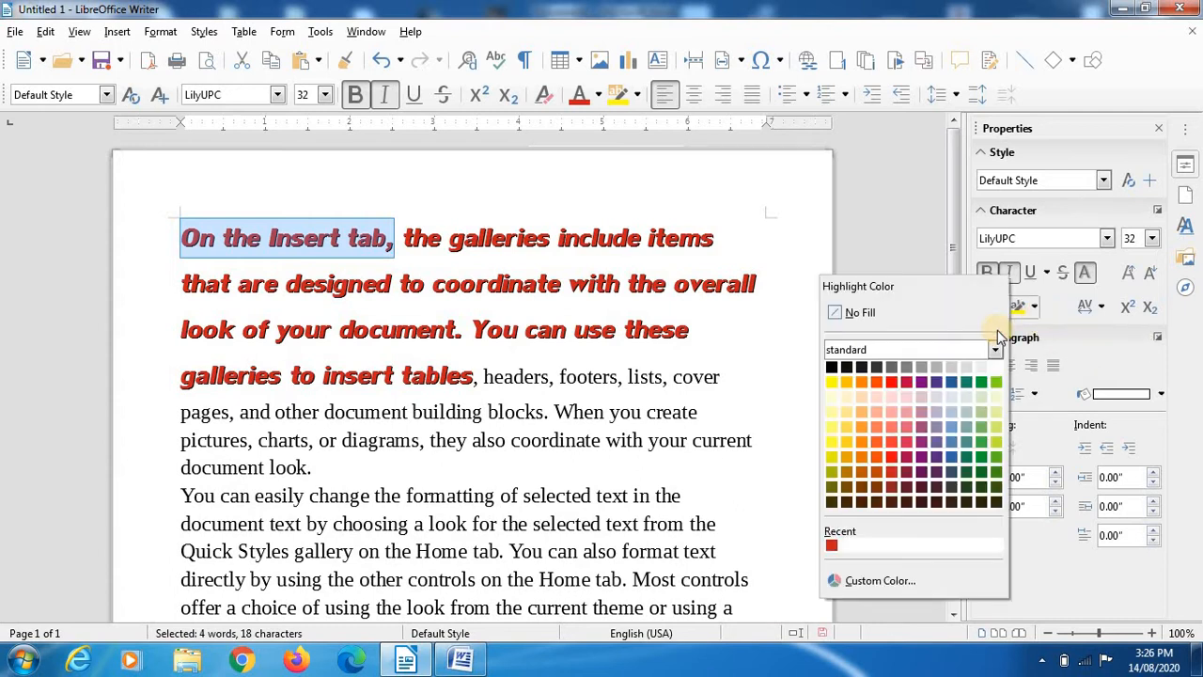
click(831, 381)
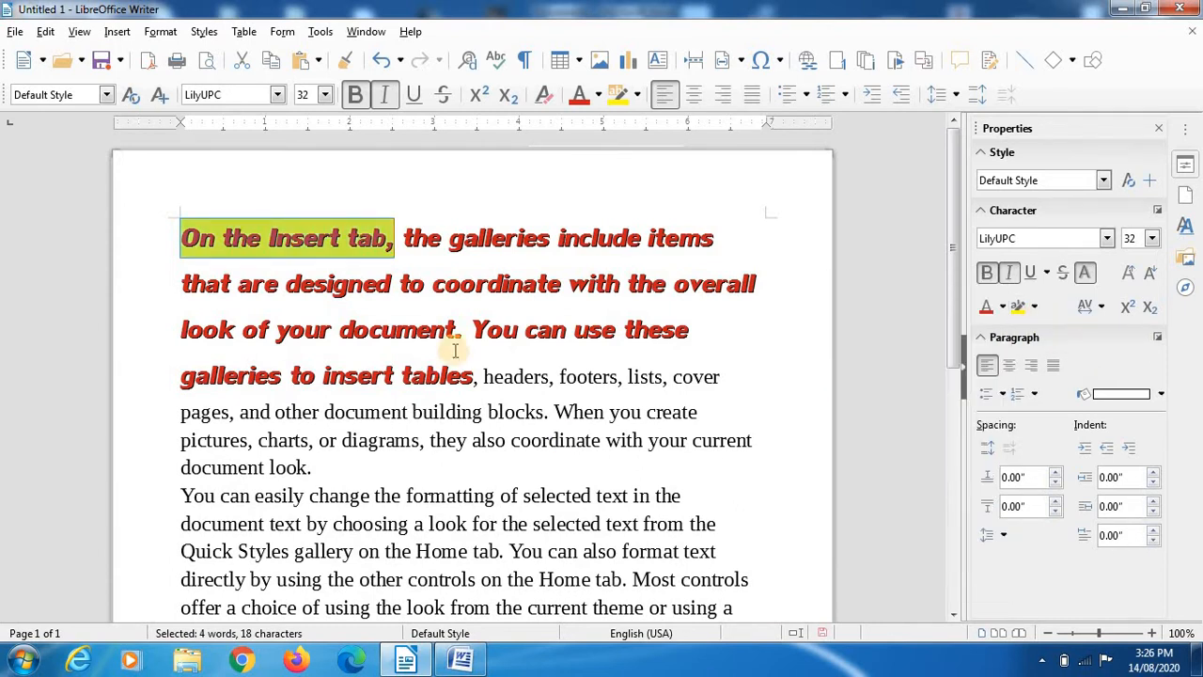
click(768, 266)
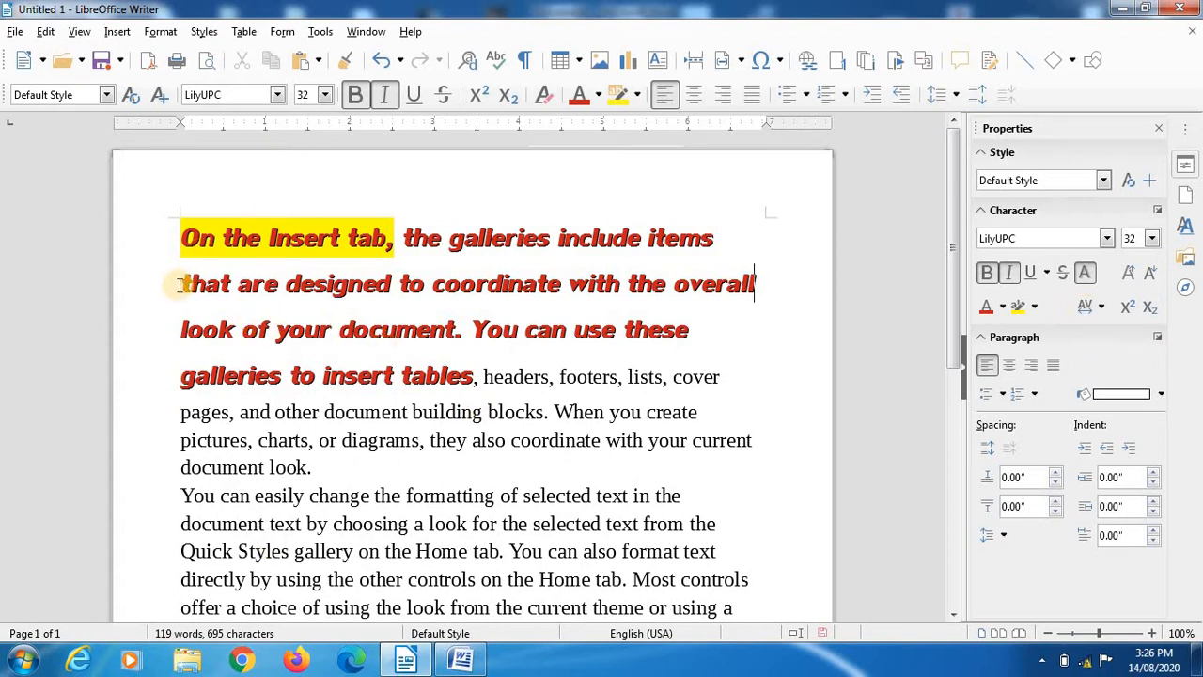
Step: Set the character spacing of the phrase "that are designed to coordinate" to Very Tight
drag(181, 285, 567, 284)
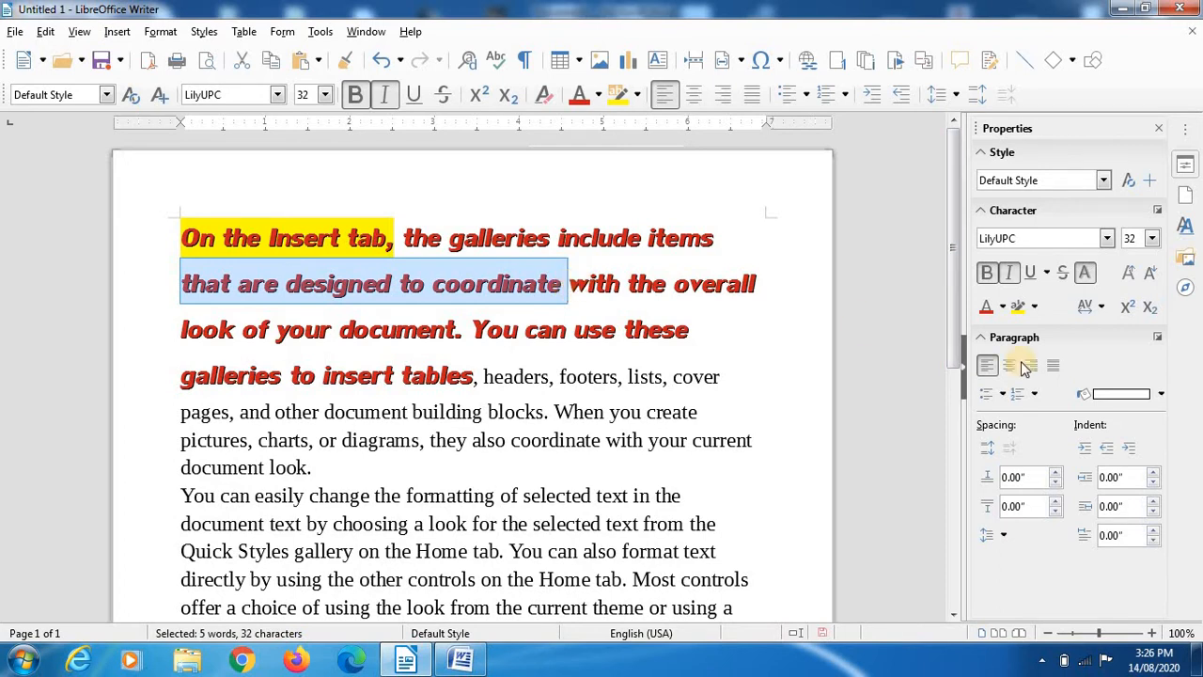
click(1101, 308)
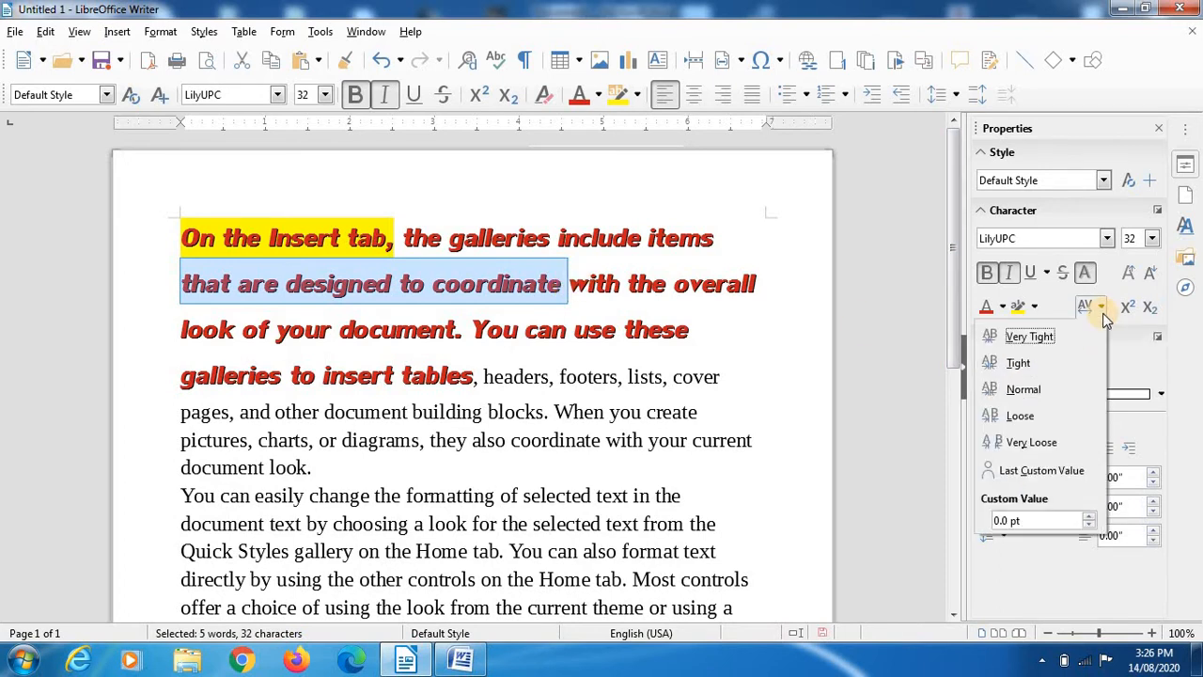
click(1043, 343)
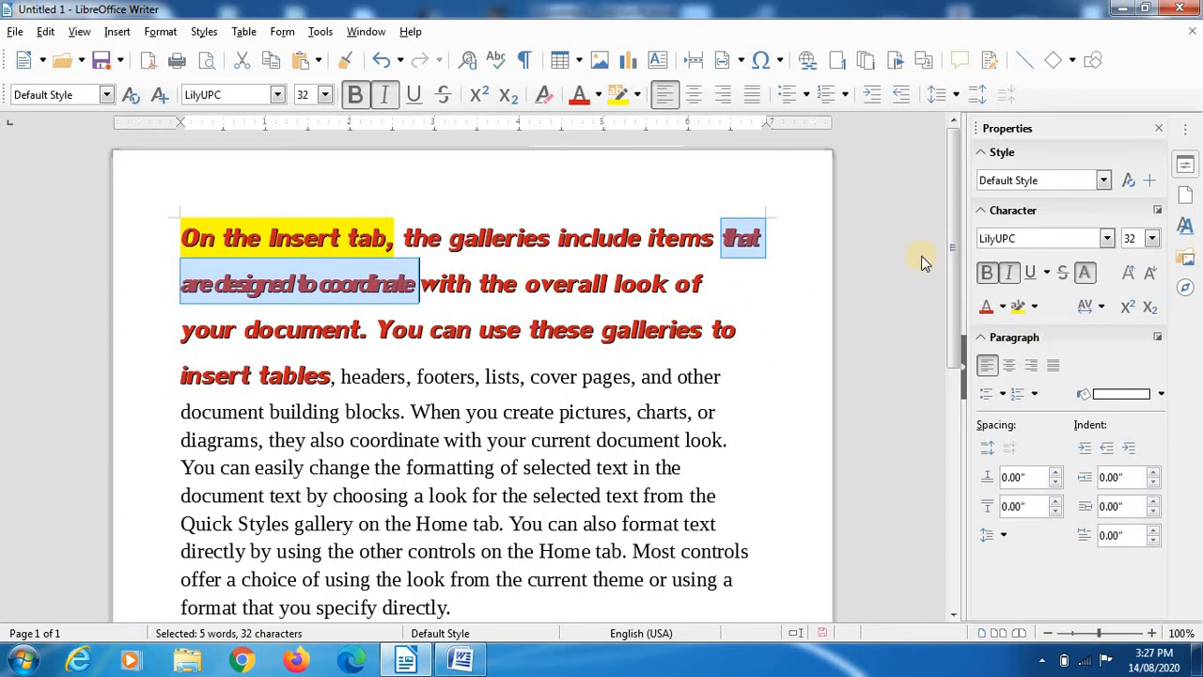
click(783, 285)
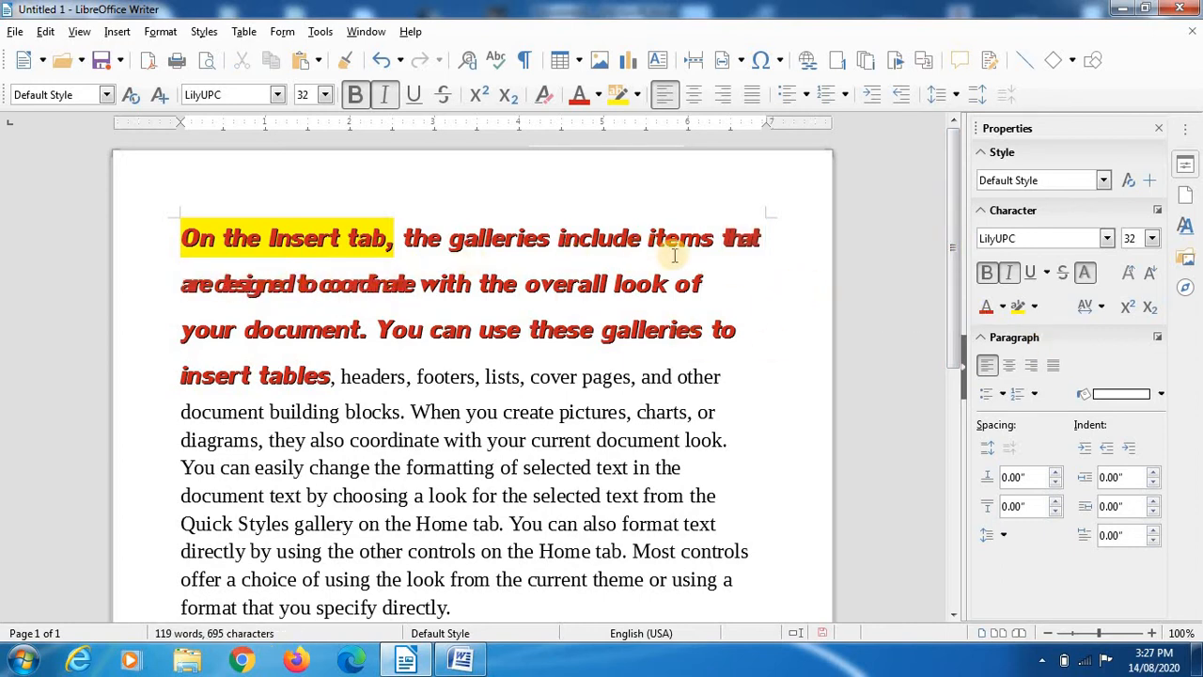
Step: Remove the shadow from the phrase "that are designed to coordinate" and color it blue
drag(723, 237, 742, 282)
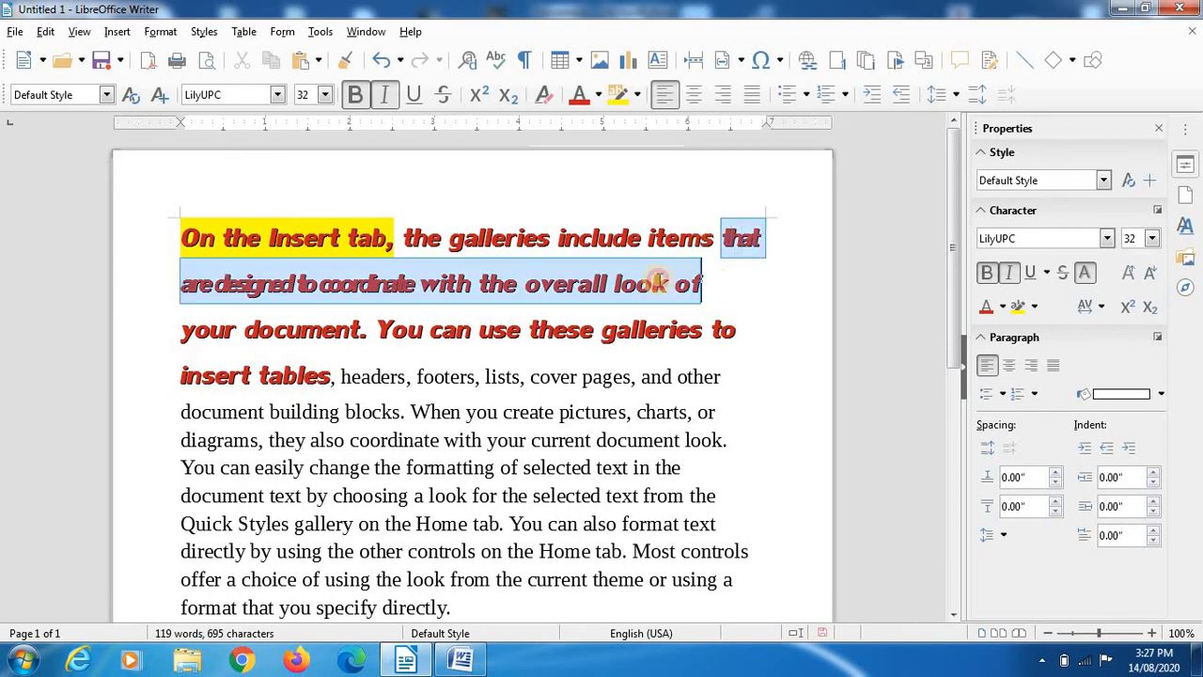
drag(658, 280, 410, 285)
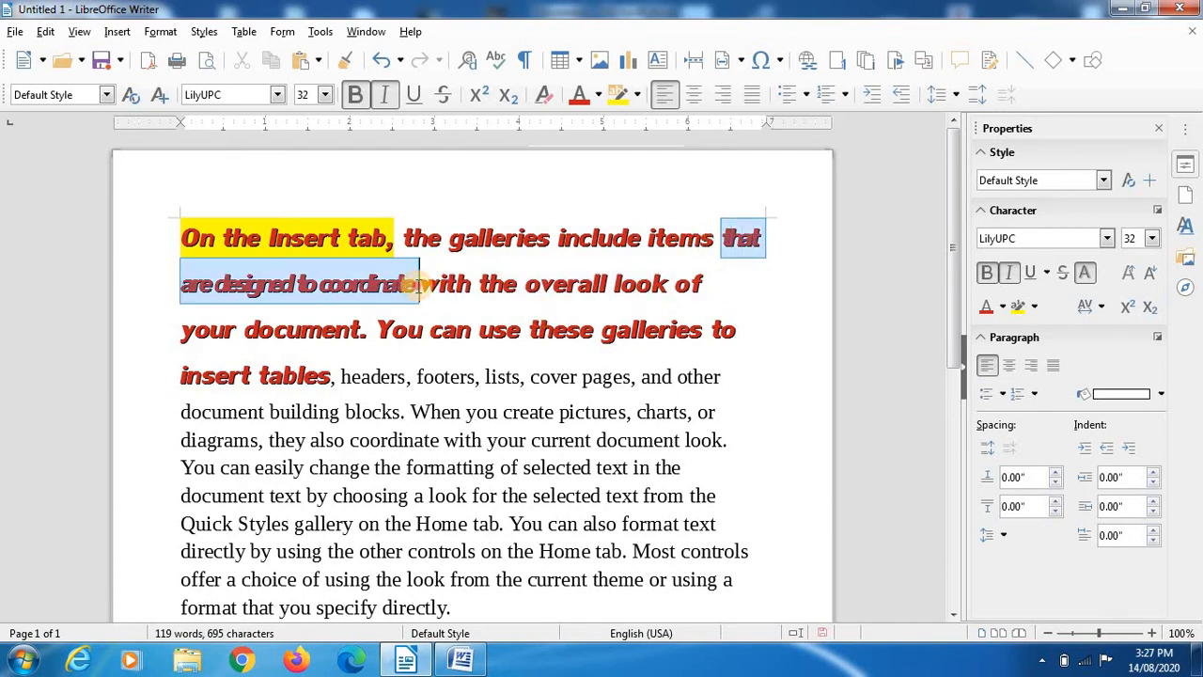
click(1062, 273)
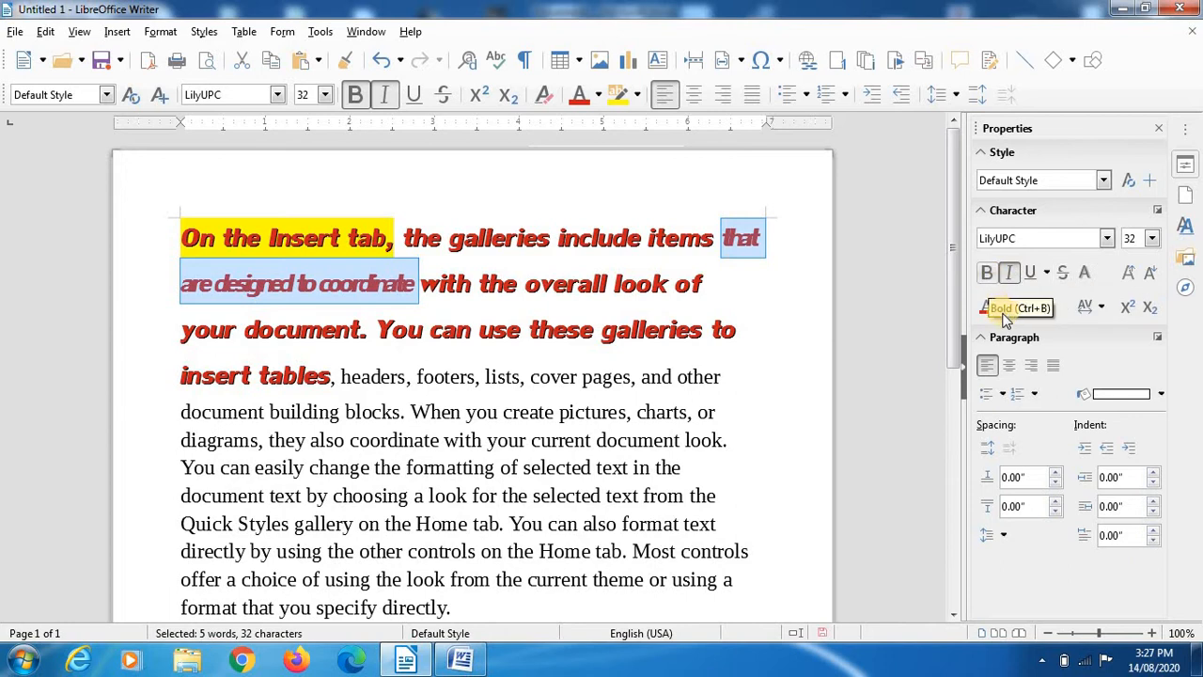
click(1002, 307)
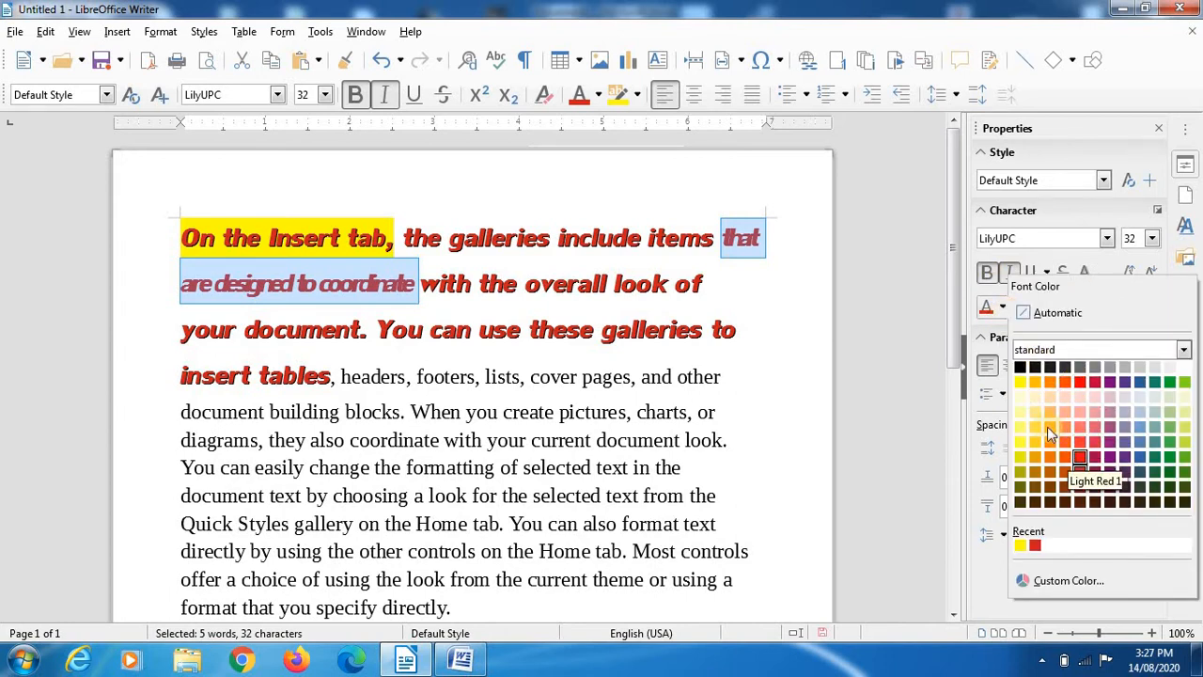
click(1140, 457)
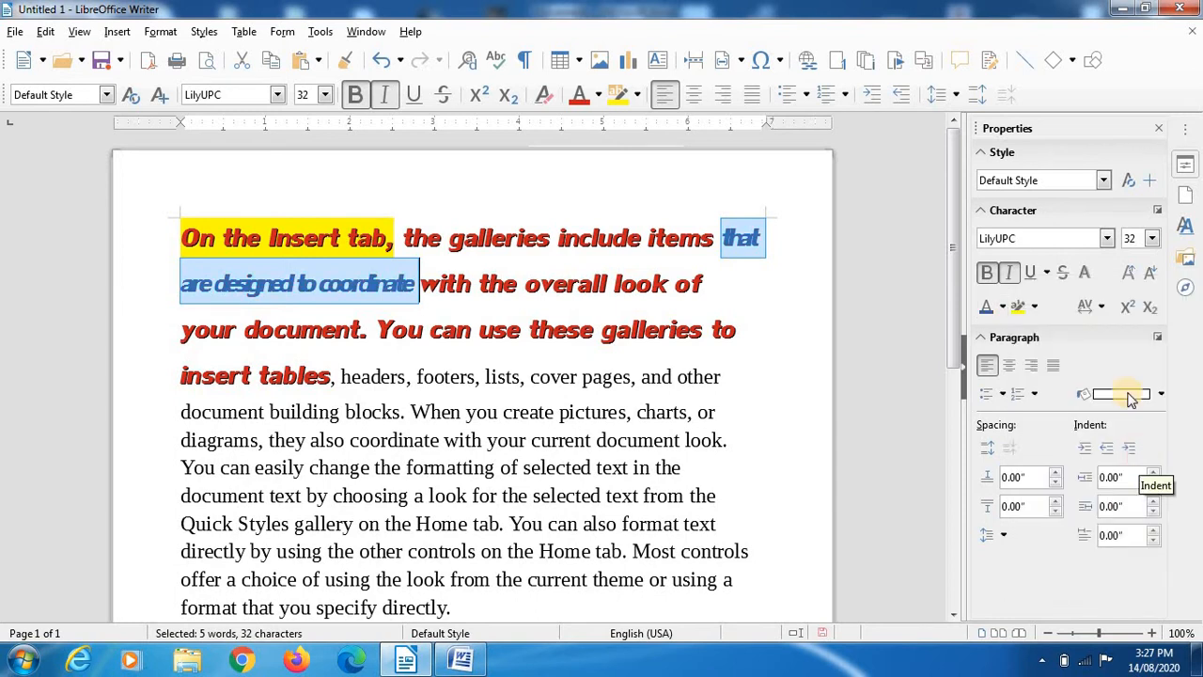
Step: Try Tight, Loose and Very Loose character spacing on the selected blue phrase, ending with the last custom value
click(1102, 308)
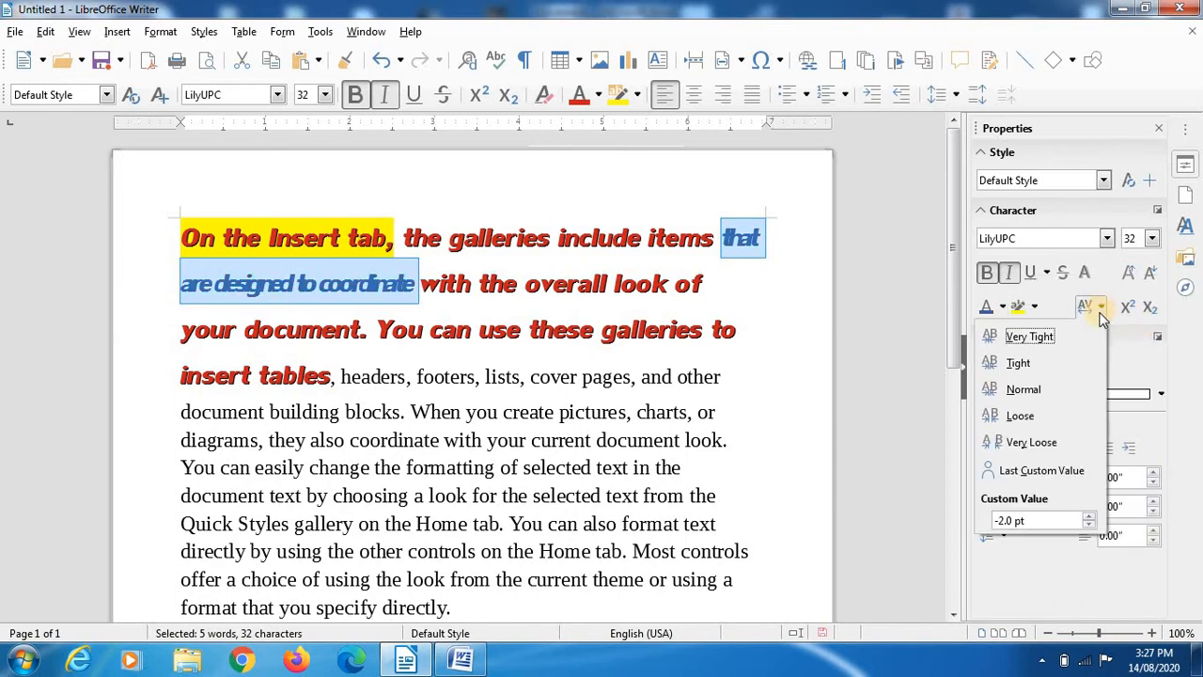
click(1059, 363)
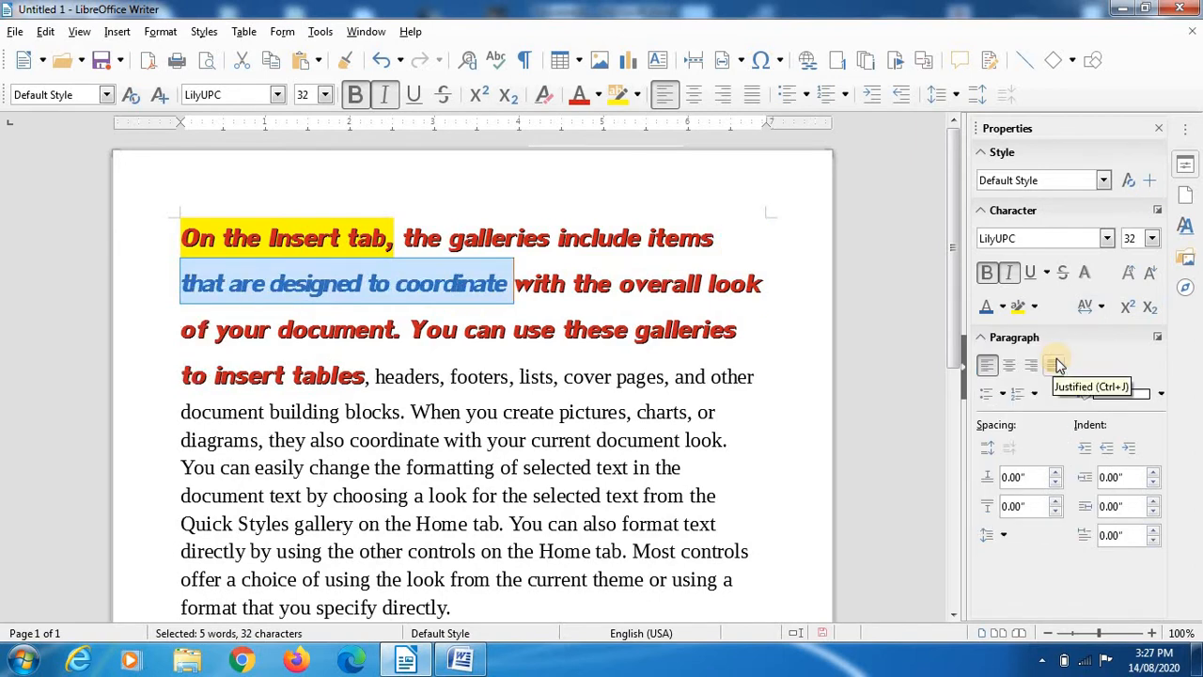
click(1100, 310)
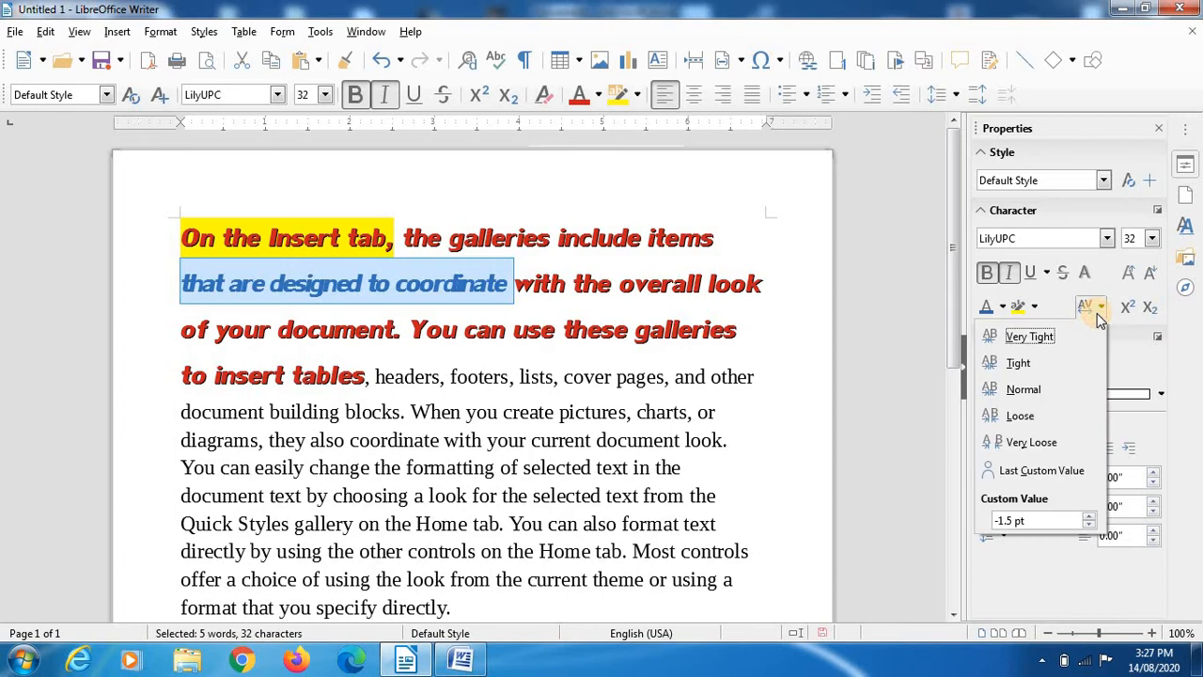
click(1020, 415)
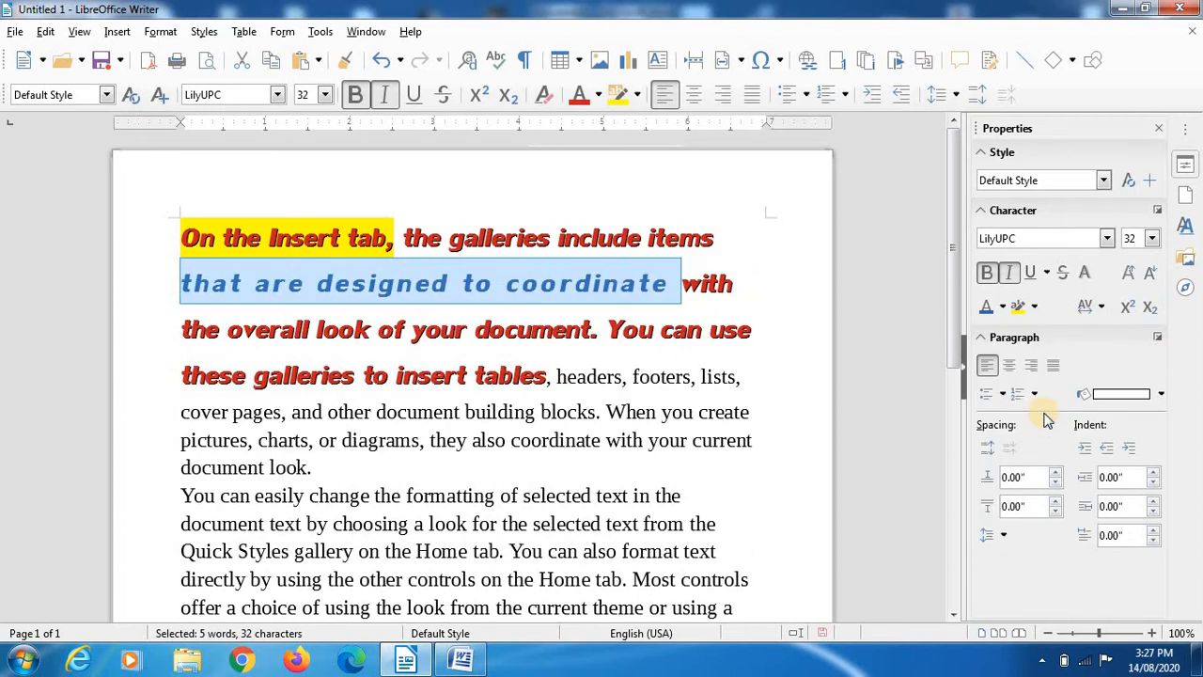
click(1101, 307)
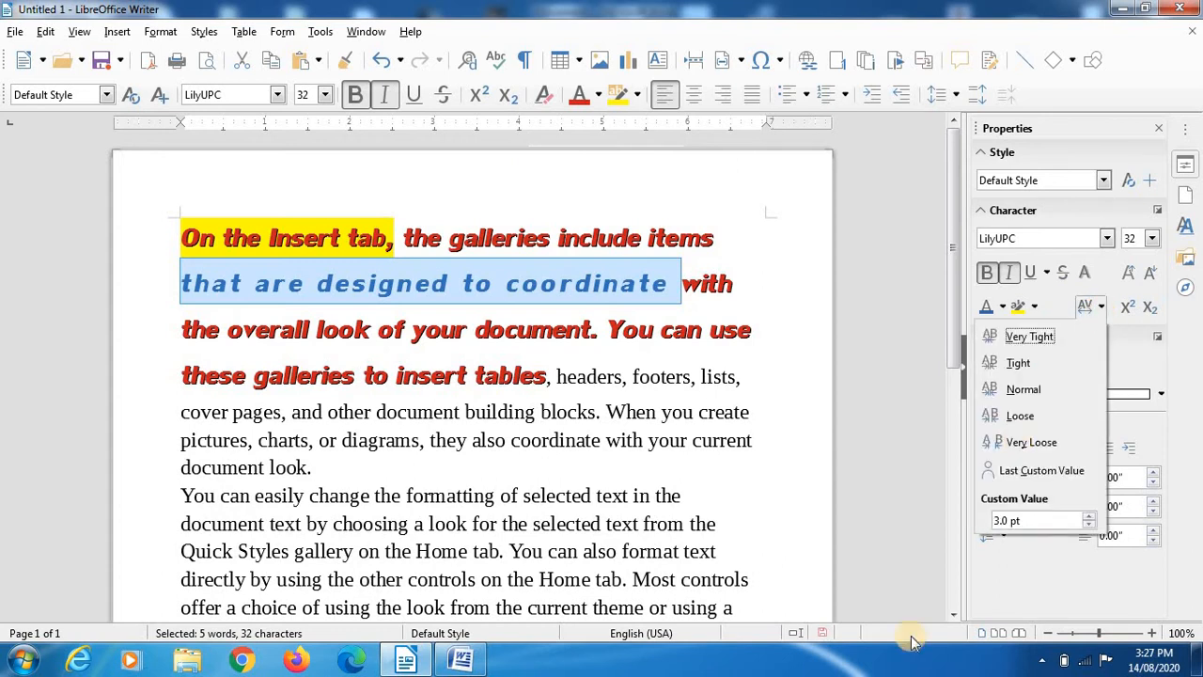
click(1020, 449)
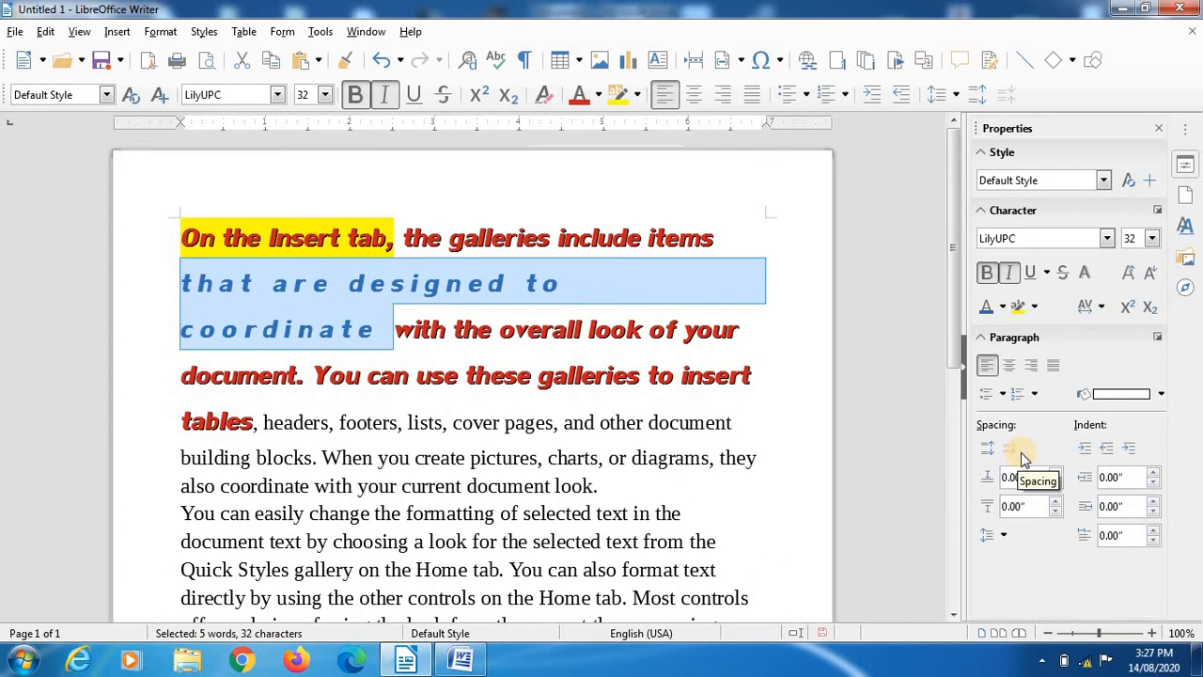
click(1102, 308)
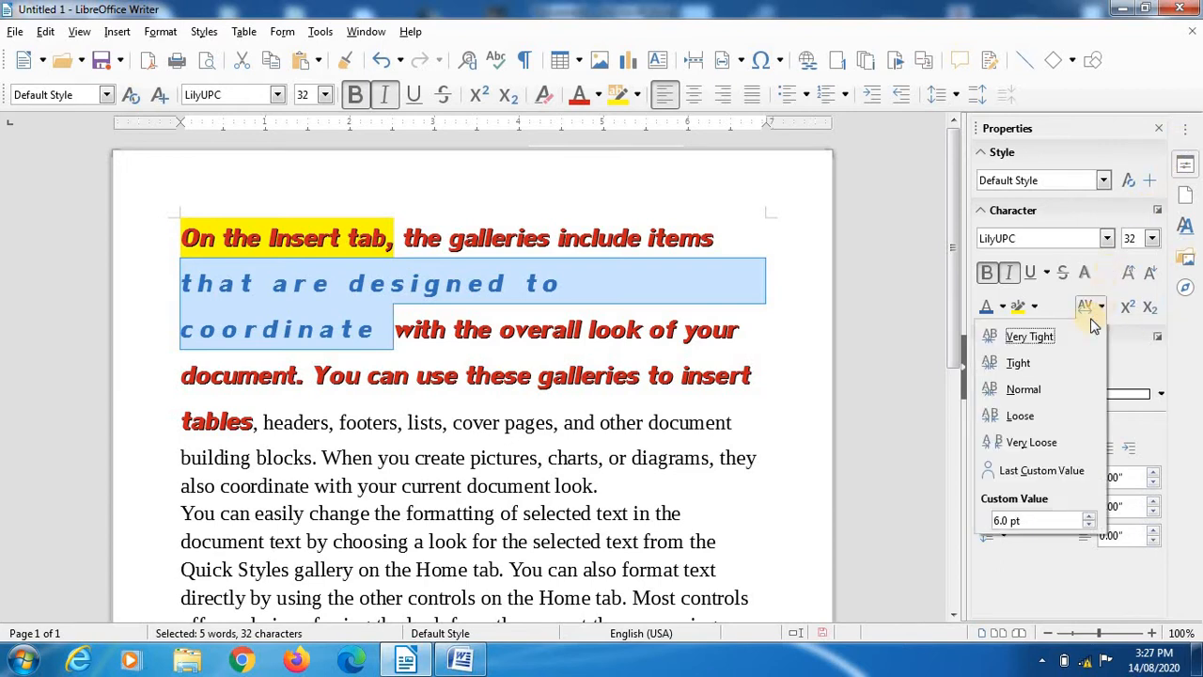
click(1026, 472)
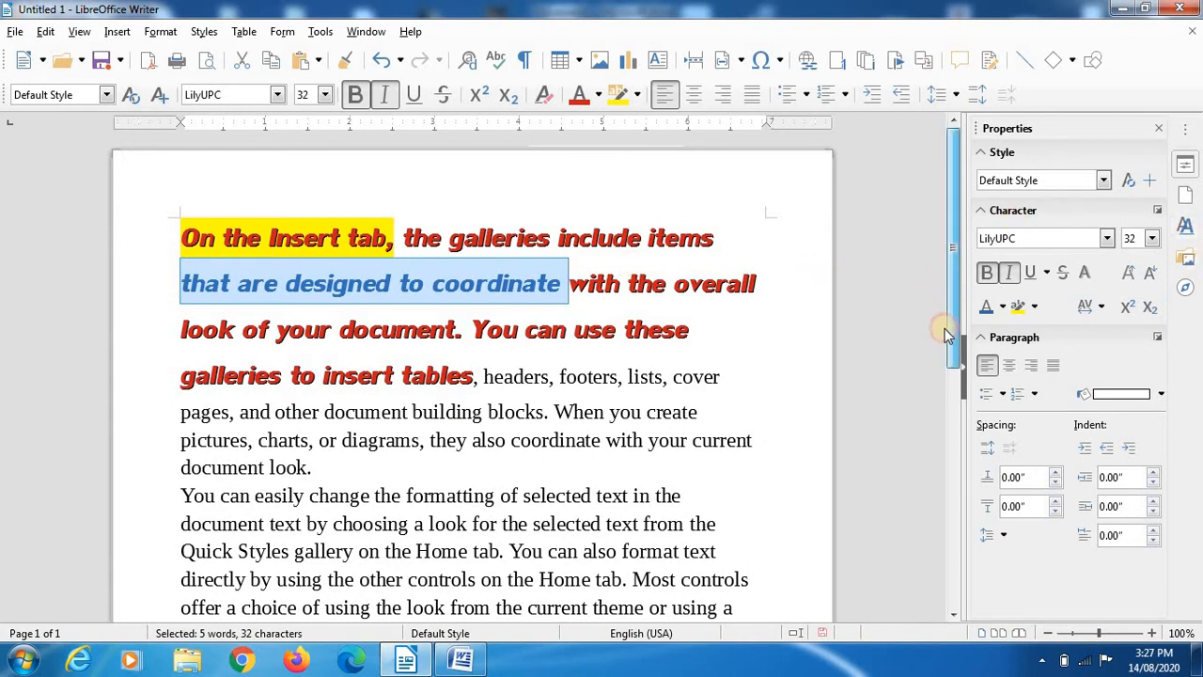
Step: Enter the formula A2+B2+2AB on the line below the last paragraph
scroll(943, 328, down, 4)
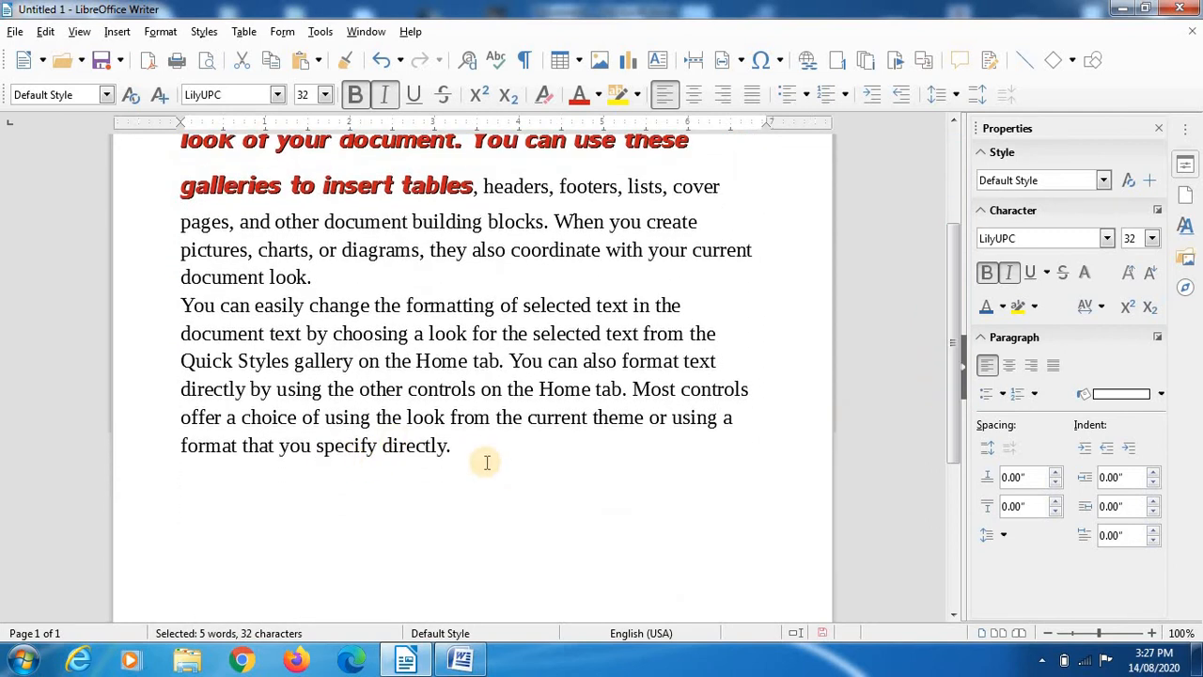
click(470, 455)
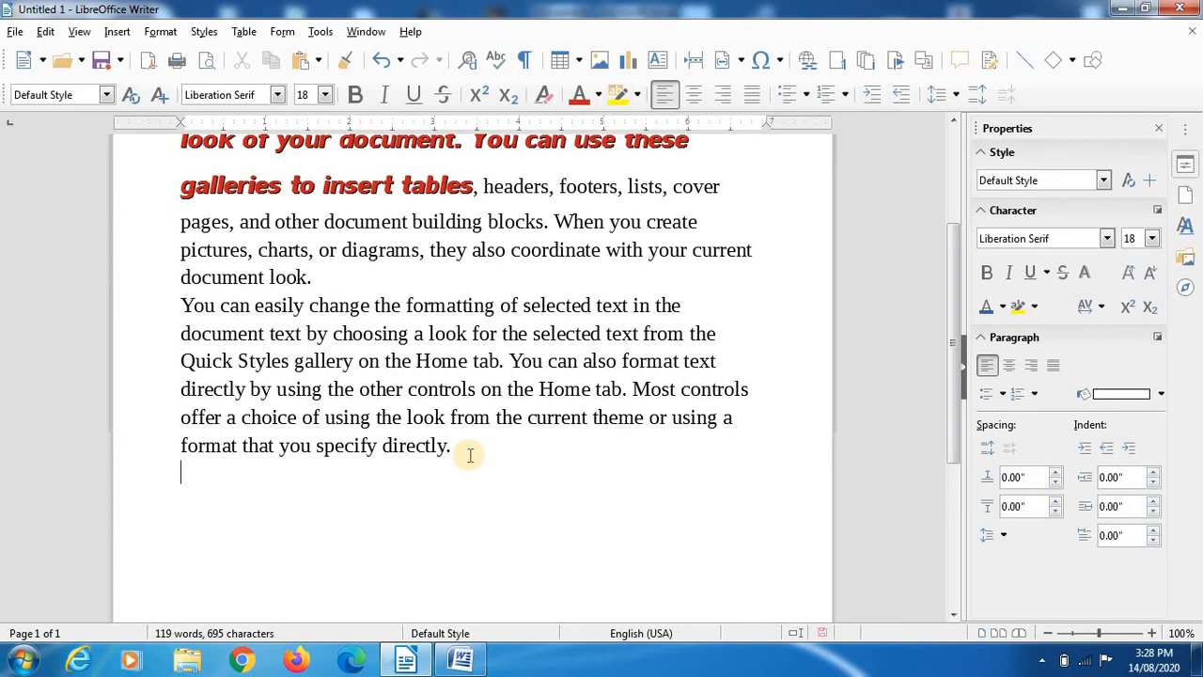
text(A2=)
key(BackSpace)
text(+B2)
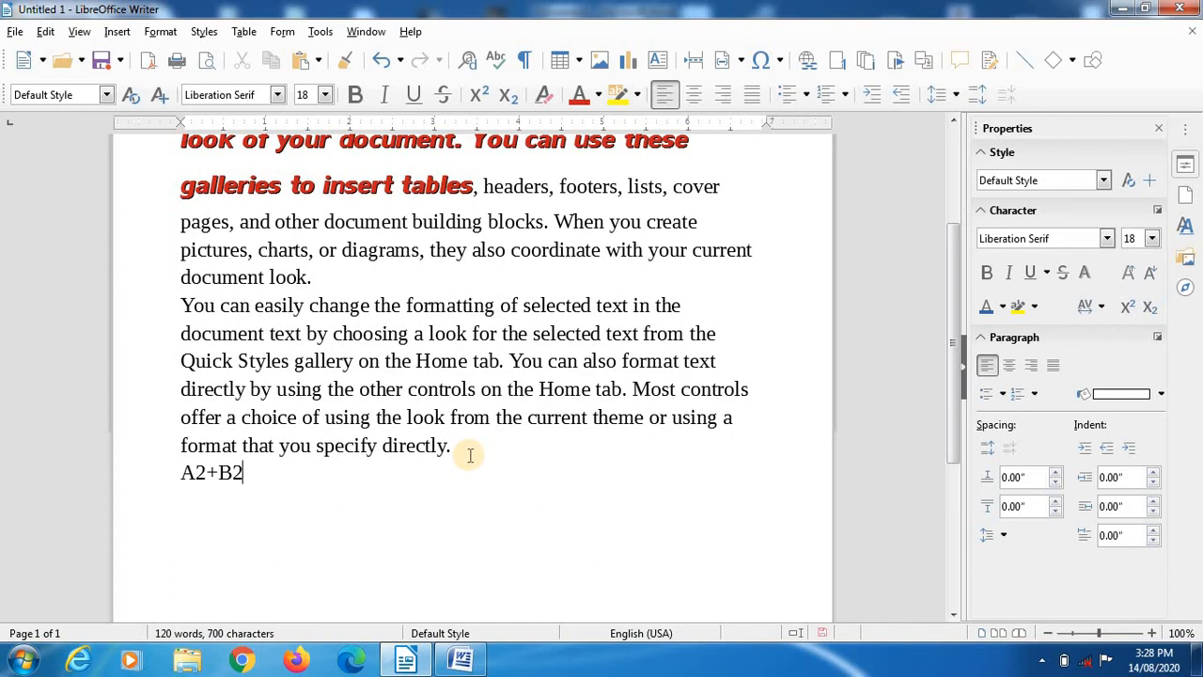
text(+2AB)
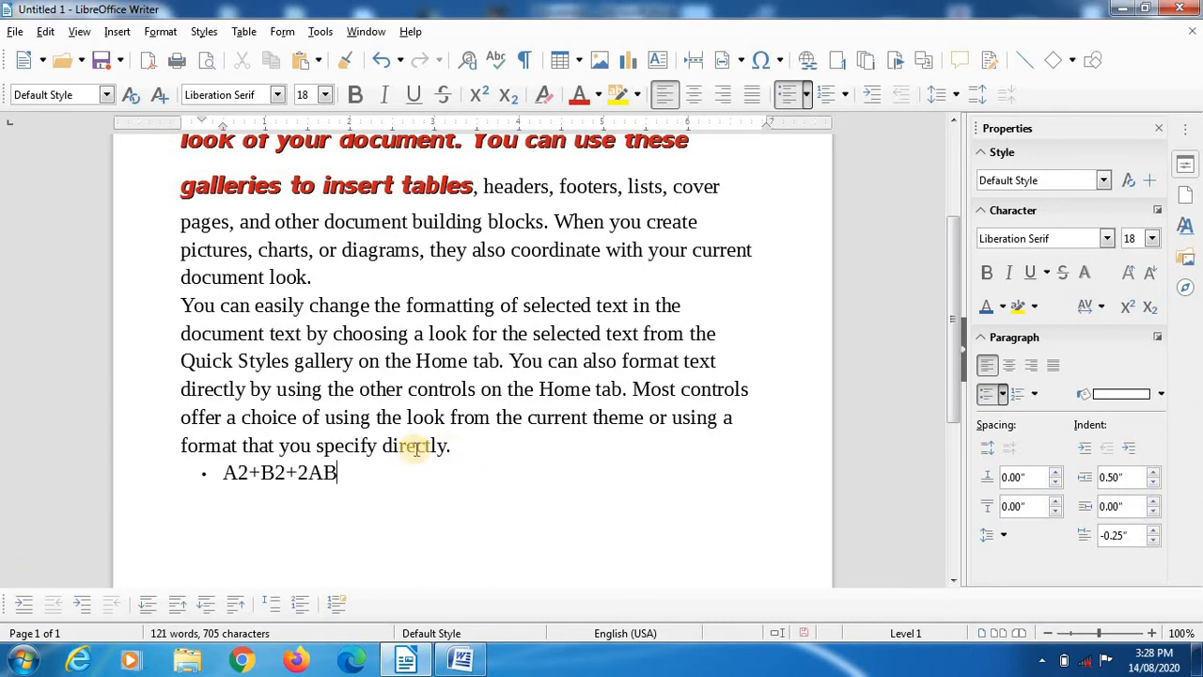
Step: Make the 2 after the A in the formula superscript
double_click(238, 472)
click(247, 473)
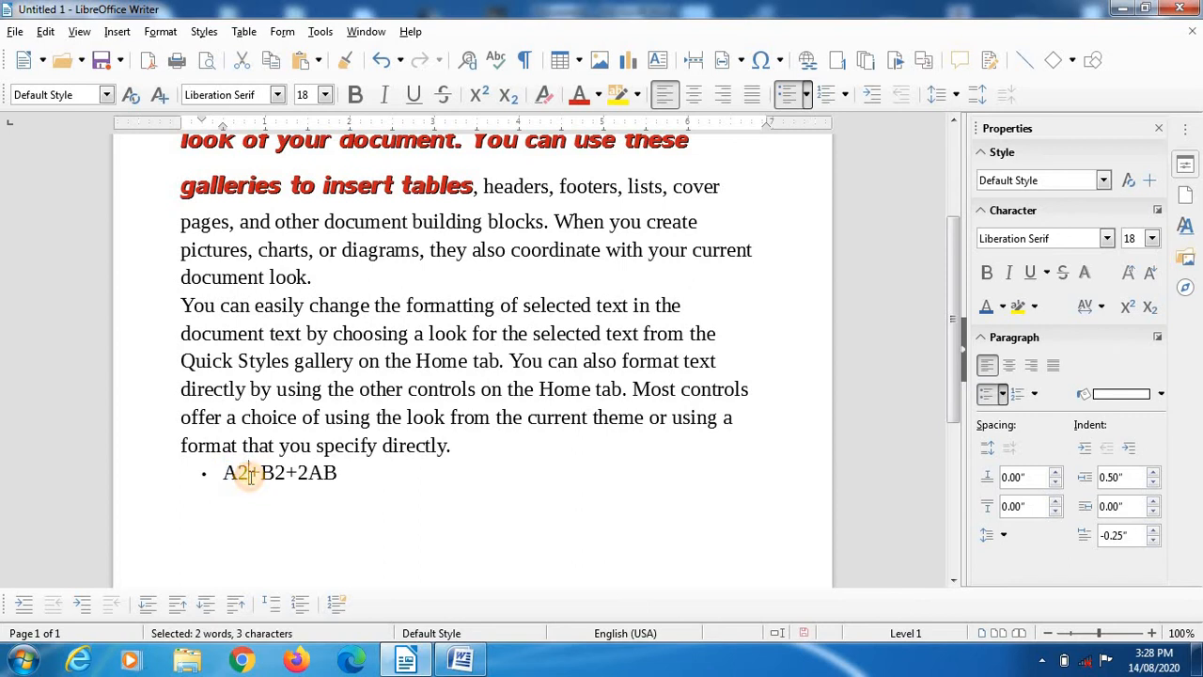
drag(247, 473, 236, 473)
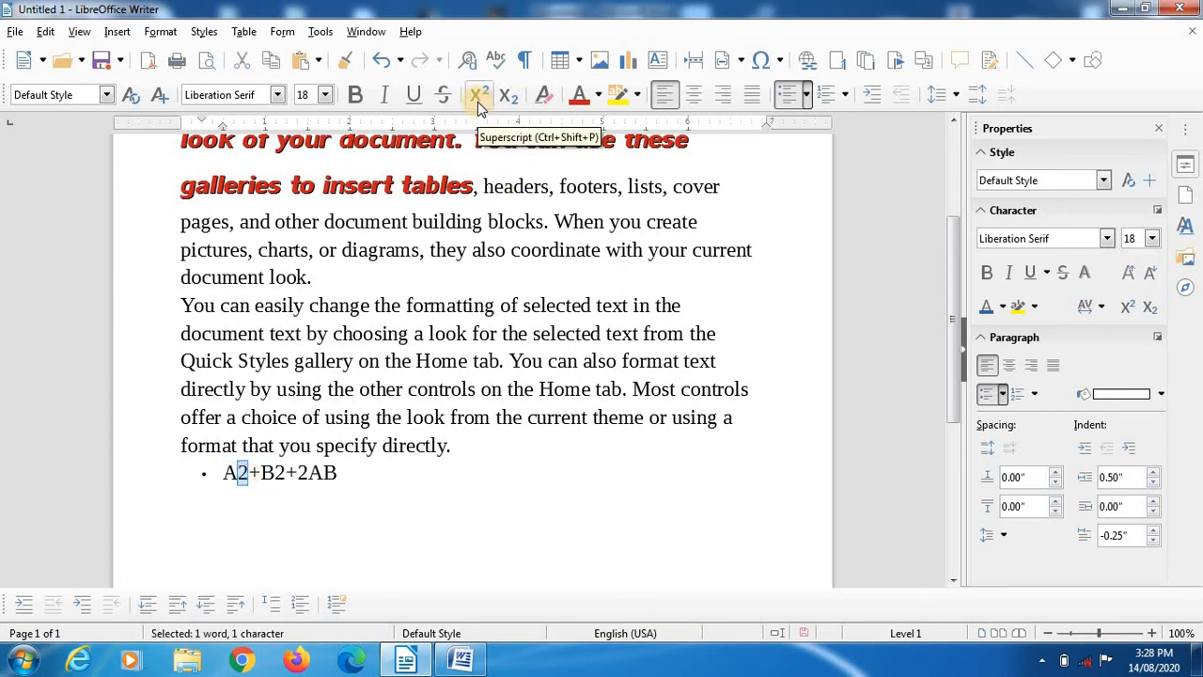
click(1127, 310)
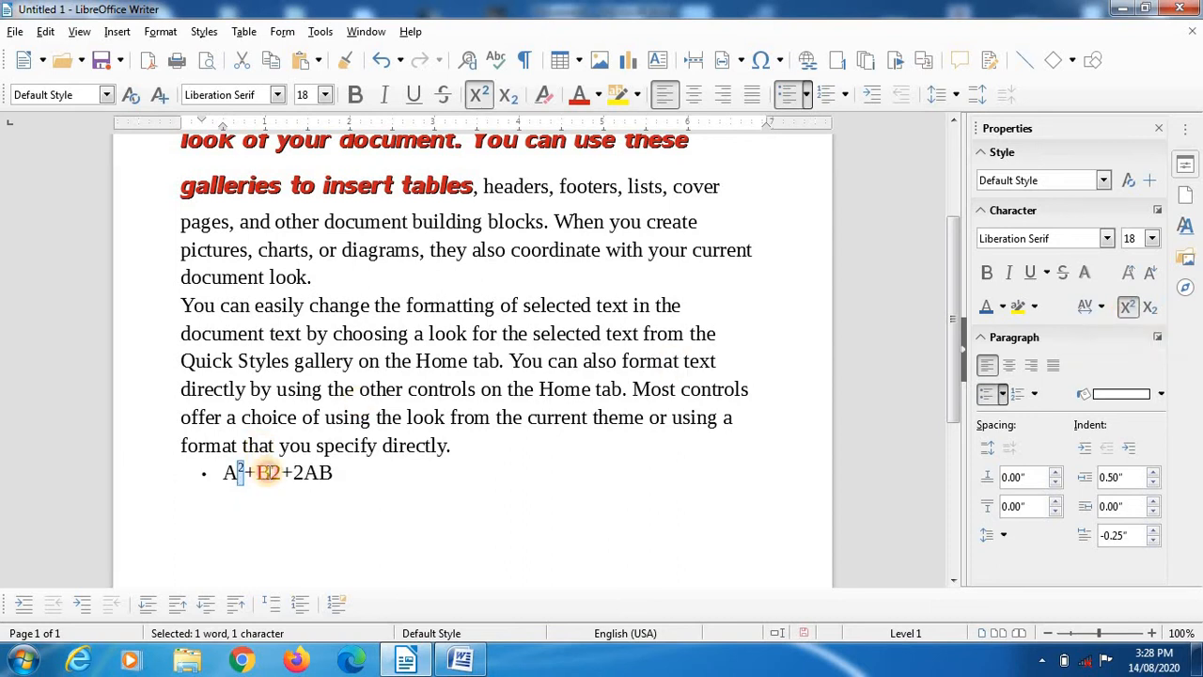
Step: Make the 2 after the first B in the formula superscript
double_click(270, 473)
click(273, 472)
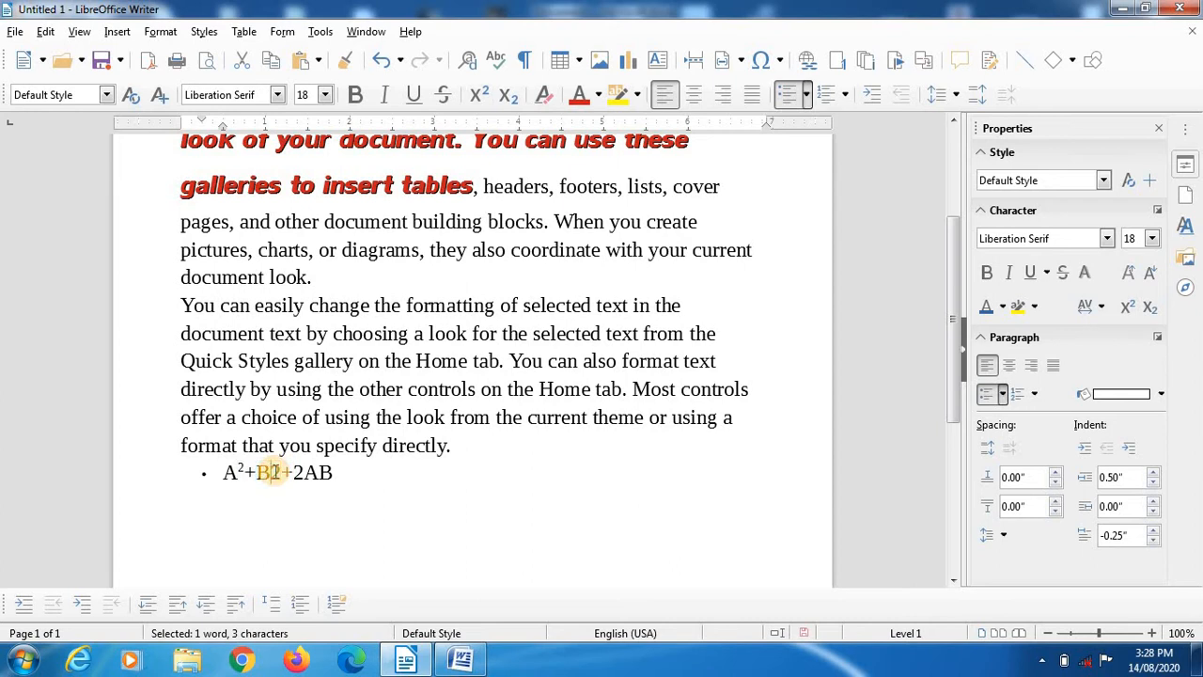
click(270, 473)
drag(269, 473, 280, 473)
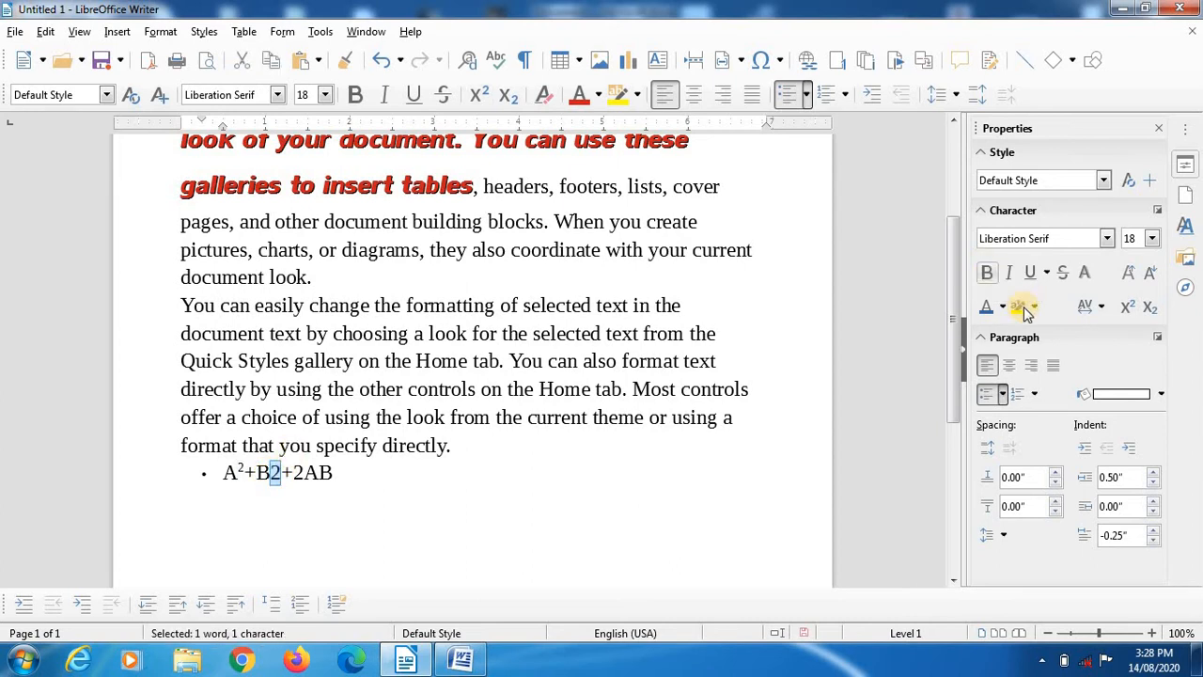
click(1128, 308)
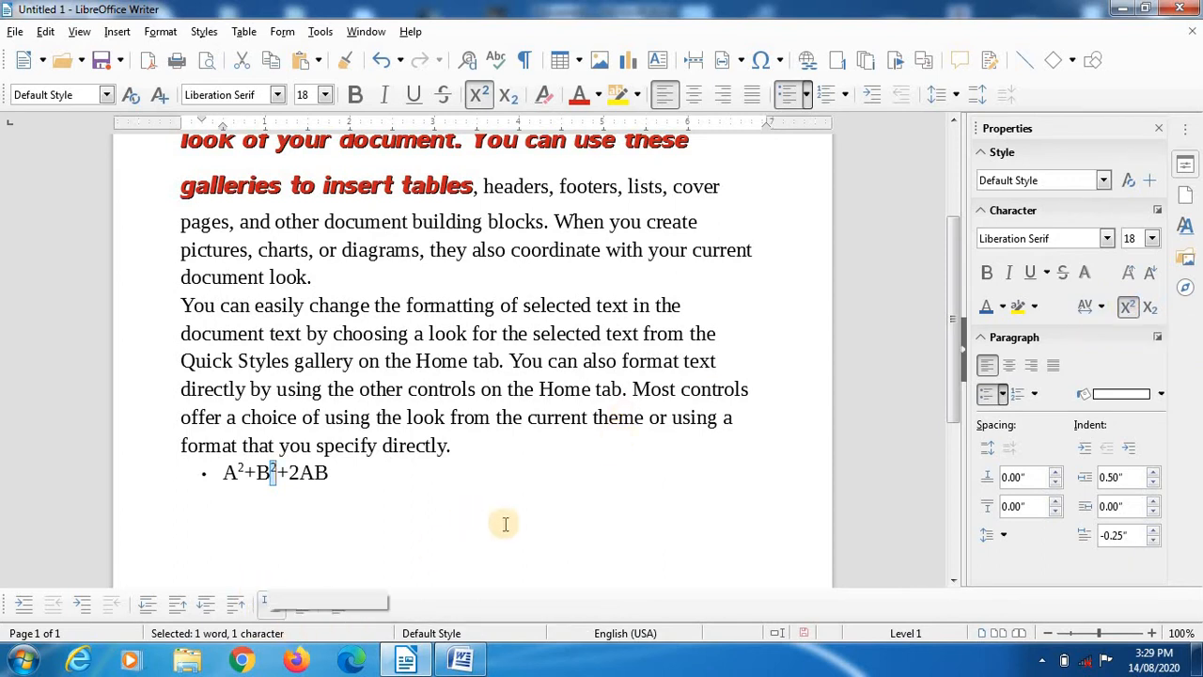
Step: Enter CH4 on the line below the formula and make its 4 subscript
click(441, 490)
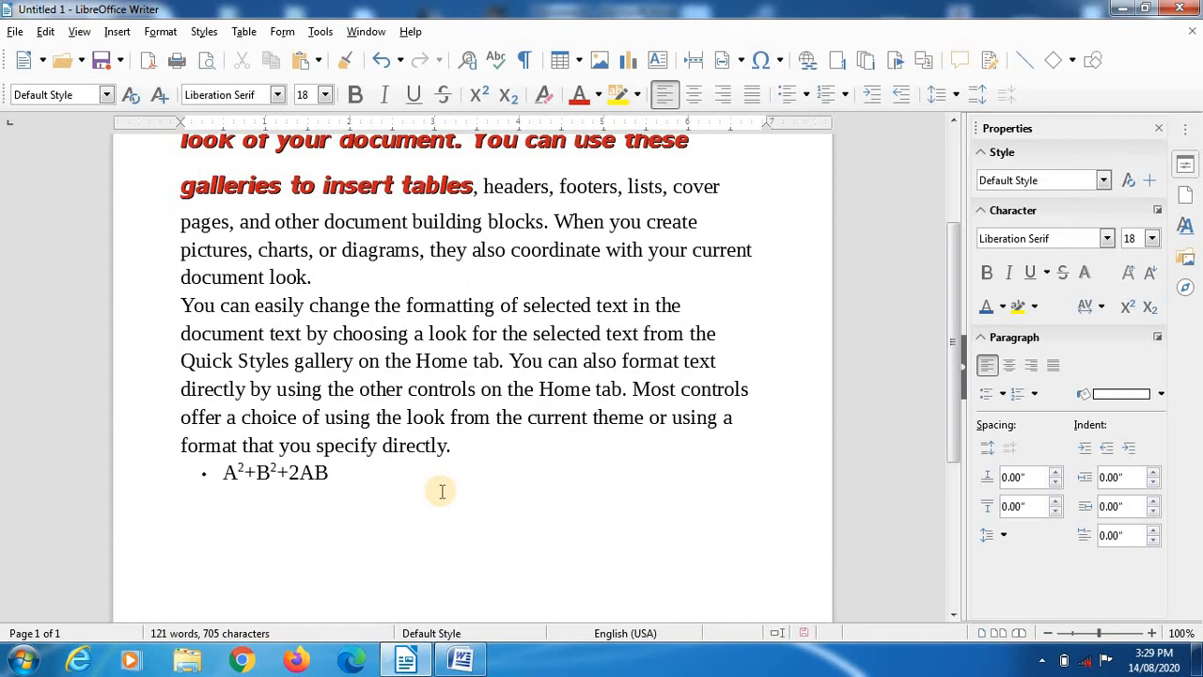
text(CH4)
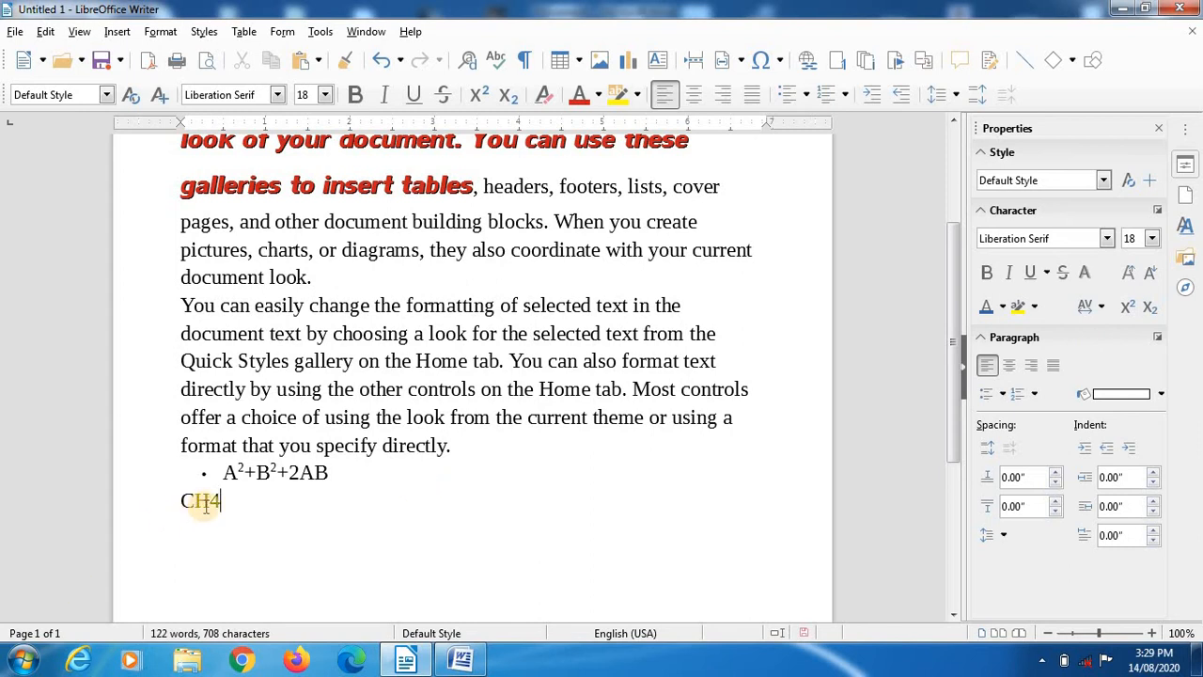
drag(208, 500, 220, 500)
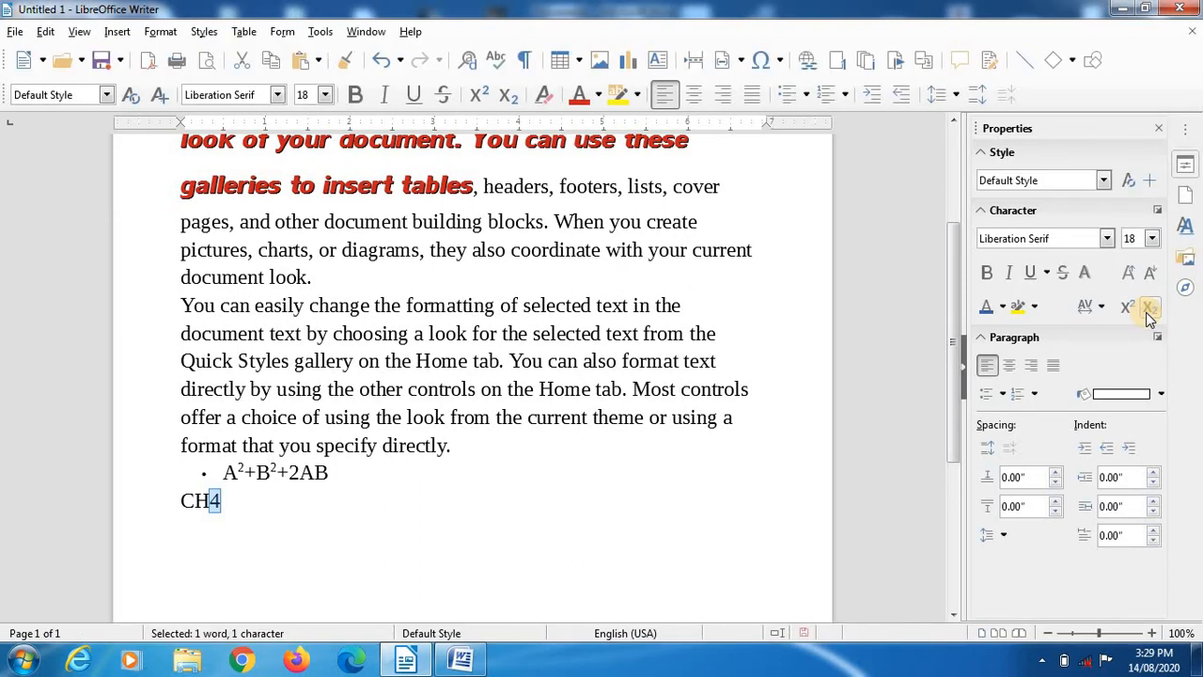
click(1148, 311)
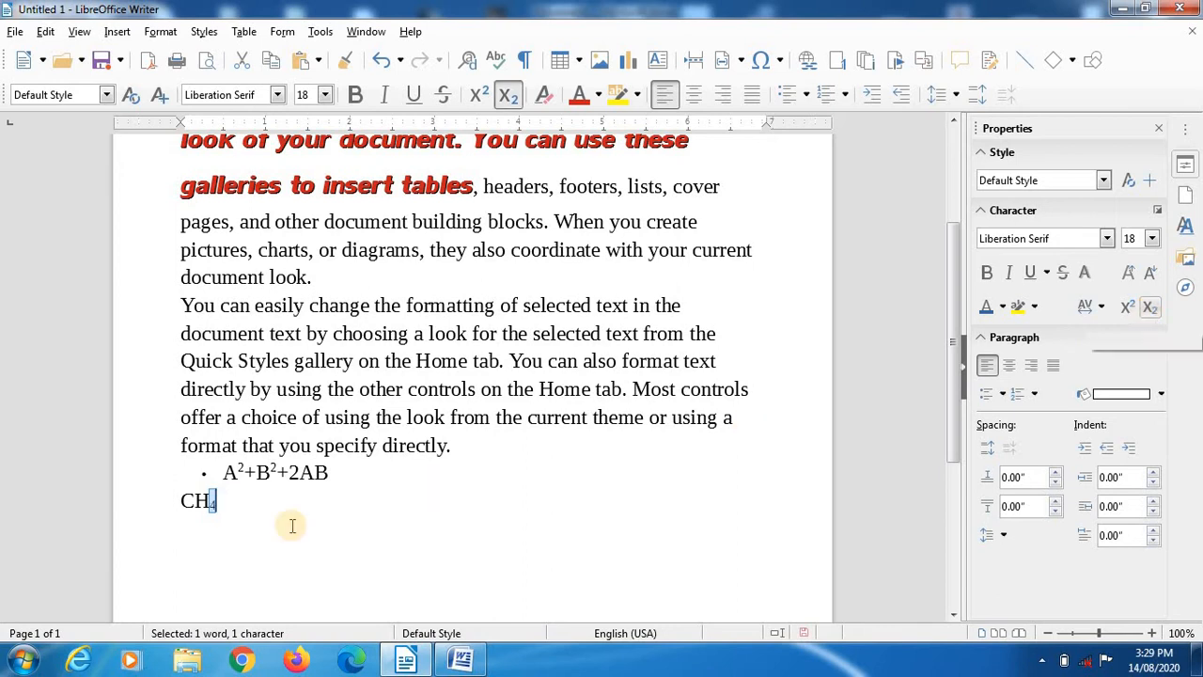
click(246, 521)
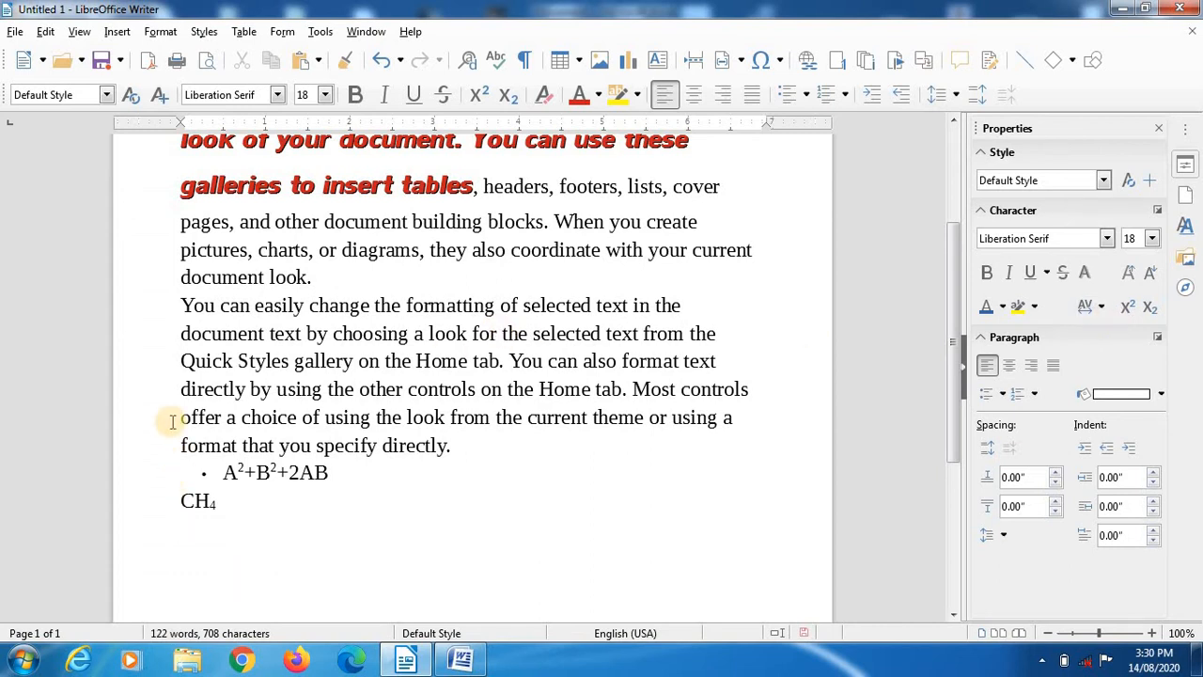
Step: Try right, center and left alignment on the paragraph starting "You can easily change", ending with justified alignment
drag(180, 304, 516, 449)
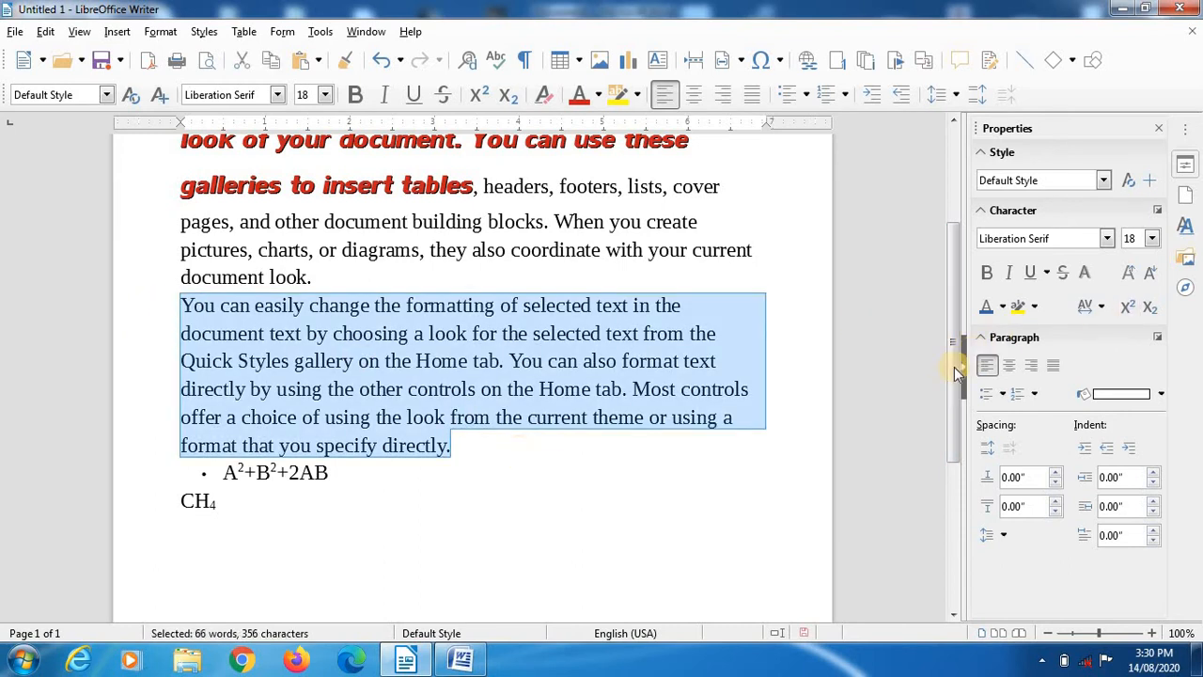
click(1037, 370)
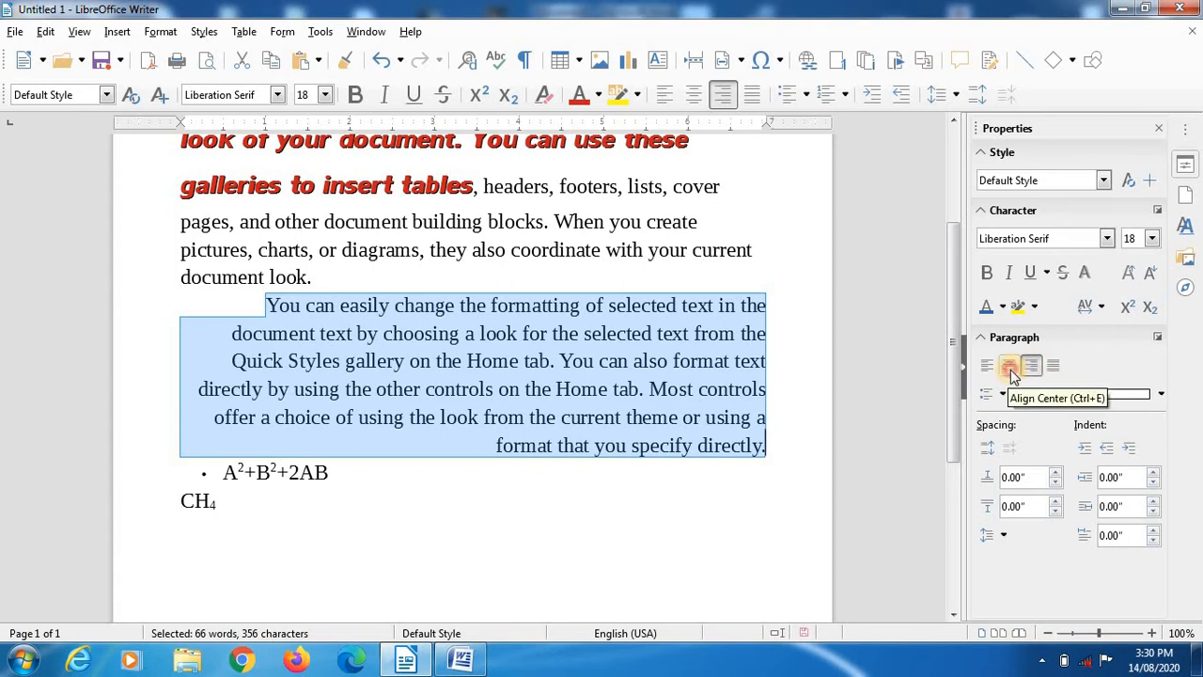
click(1012, 369)
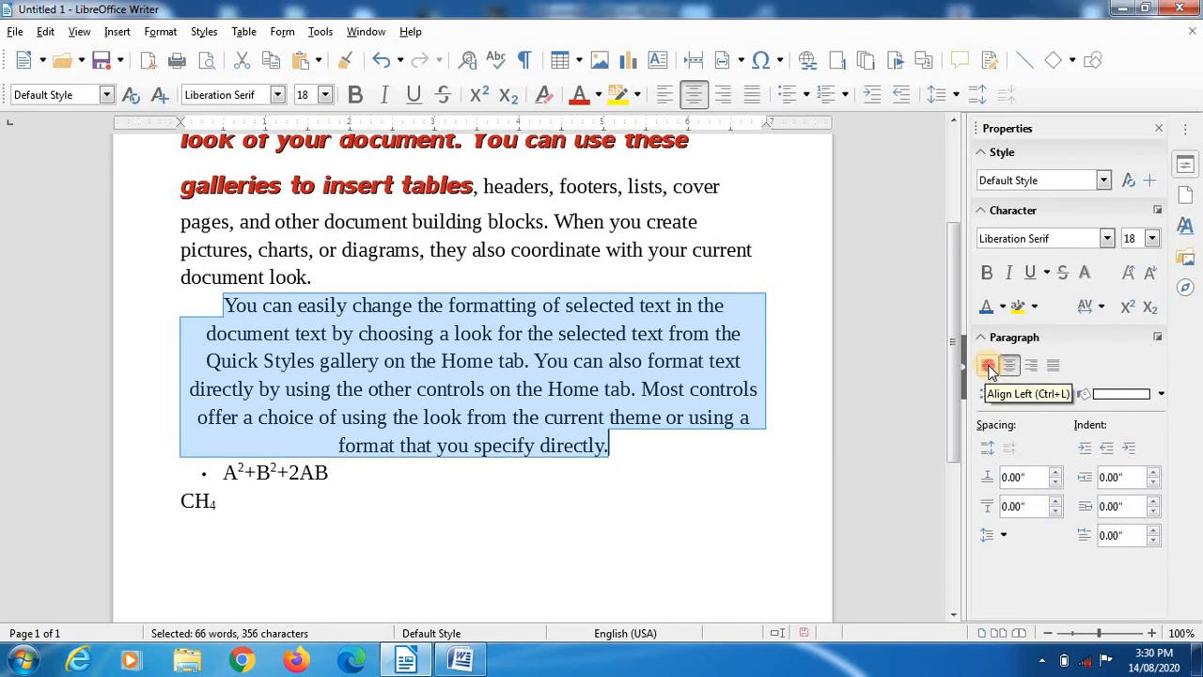
click(988, 369)
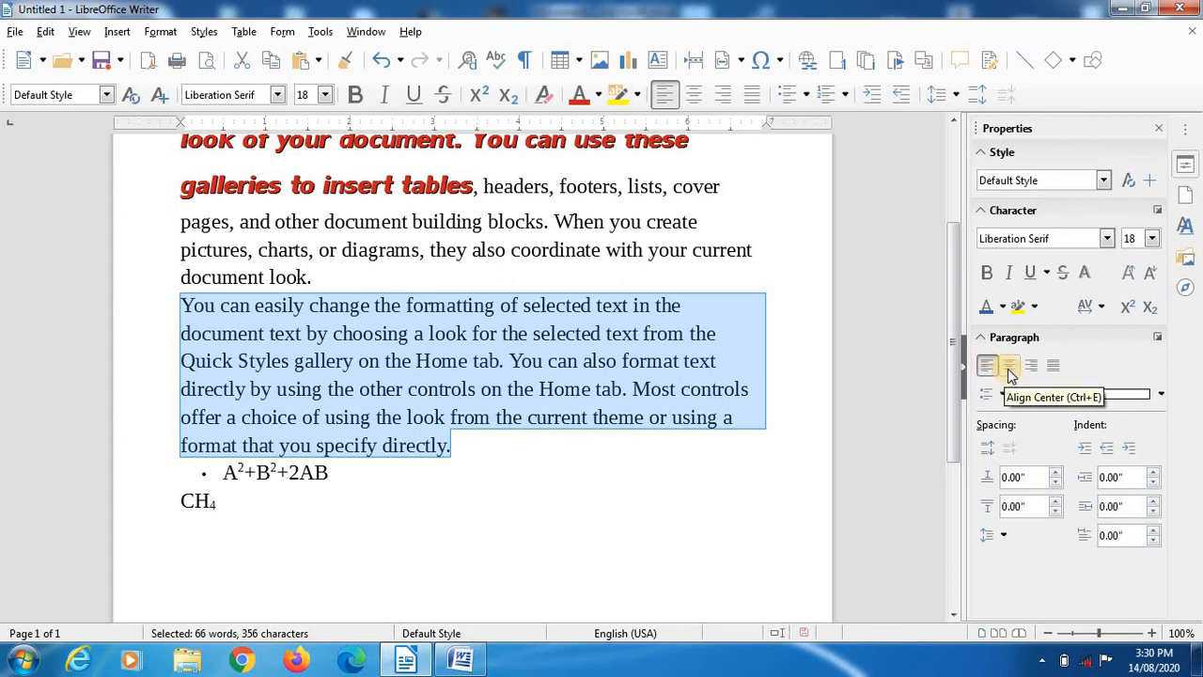
click(1009, 367)
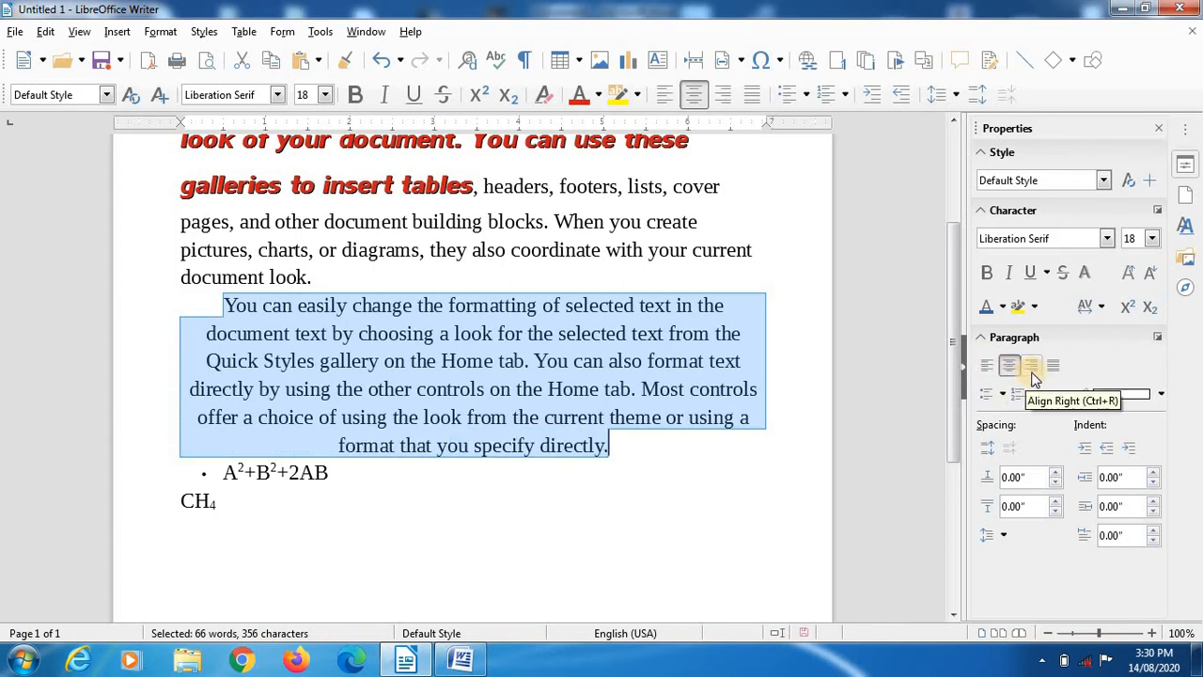
click(1033, 368)
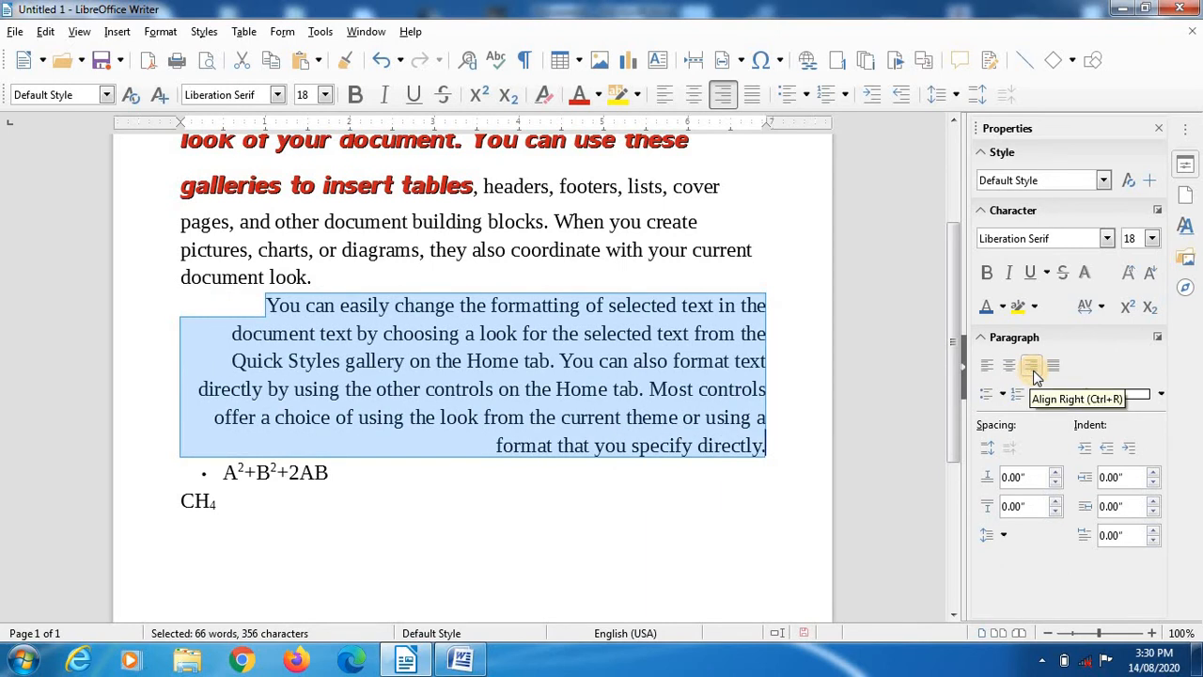
click(1054, 366)
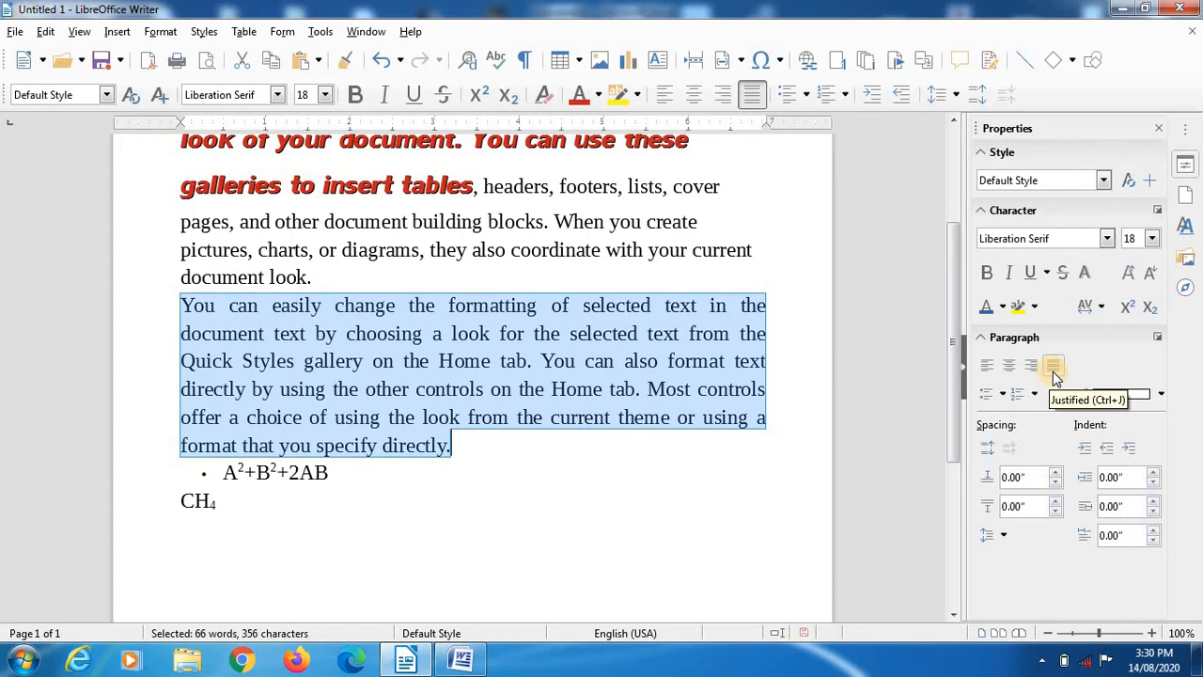
Step: Try square bullets and small round bullets on the paragraph starting "You can easily change"
click(1003, 398)
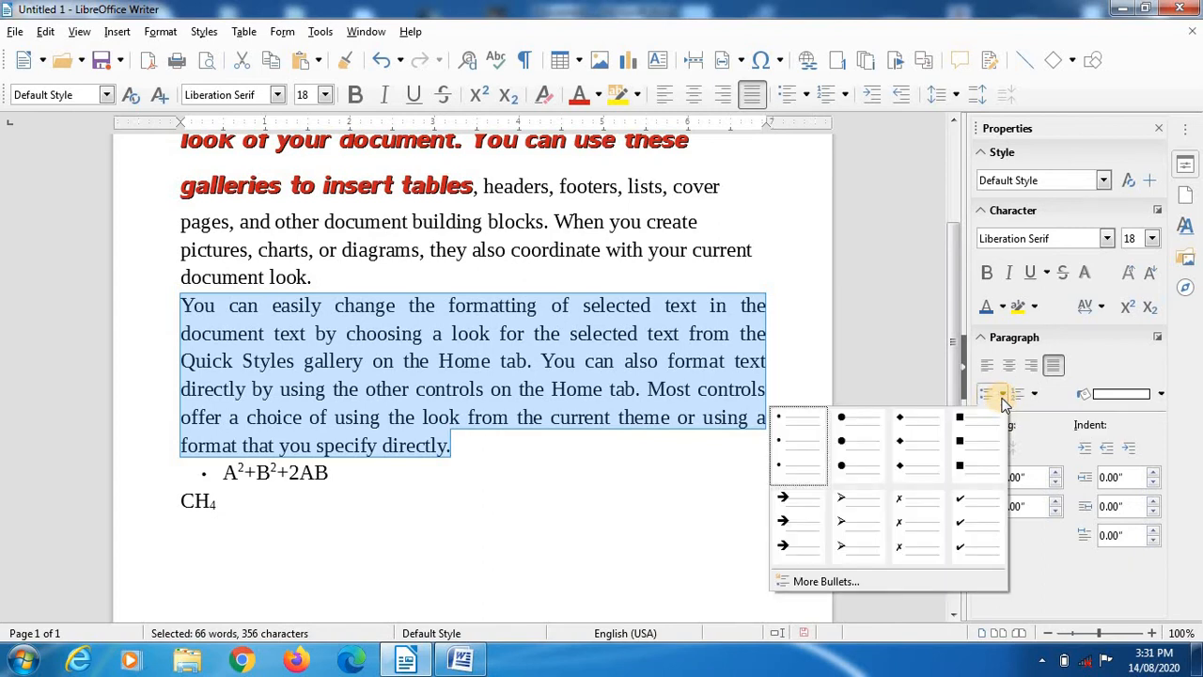
click(961, 463)
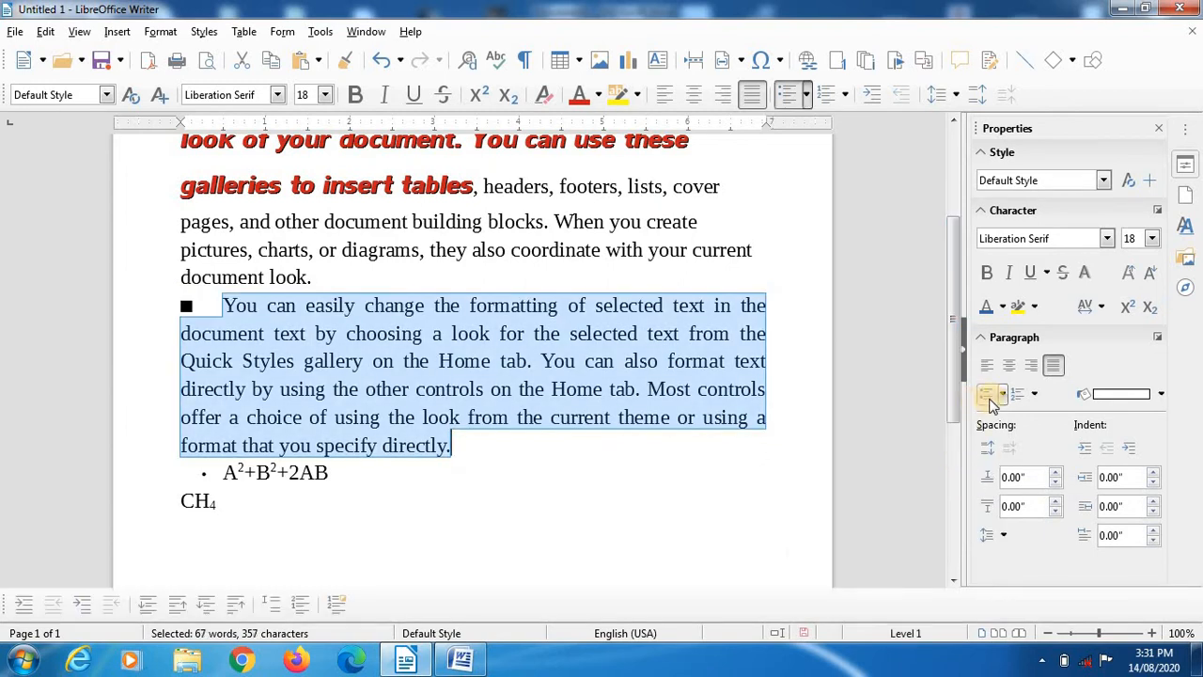
click(1003, 396)
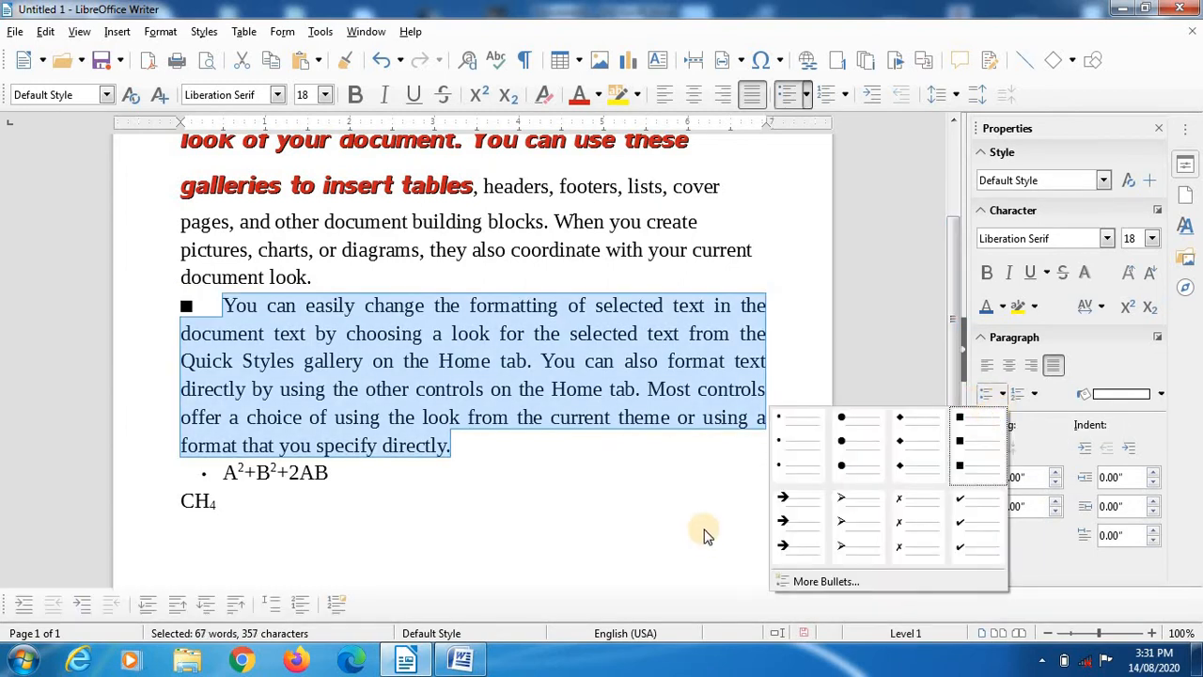
click(806, 456)
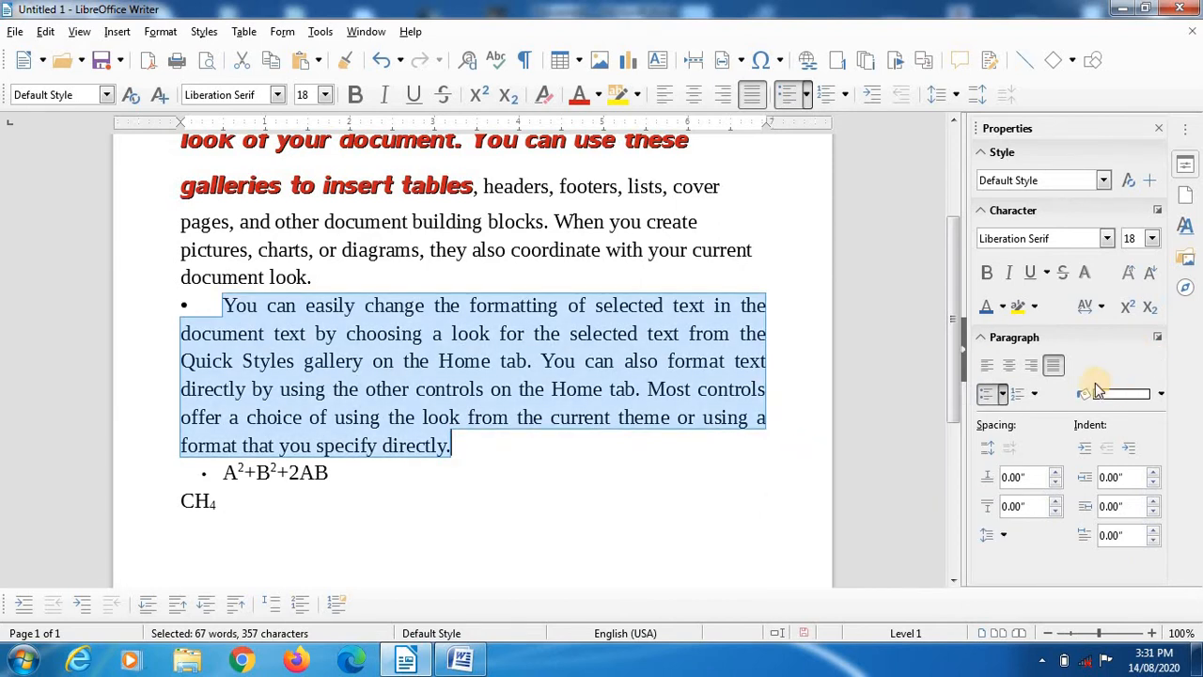
Step: Turn the paragraph starting "You can easily change" into a numbered list item using the a), b), c) format
click(1028, 395)
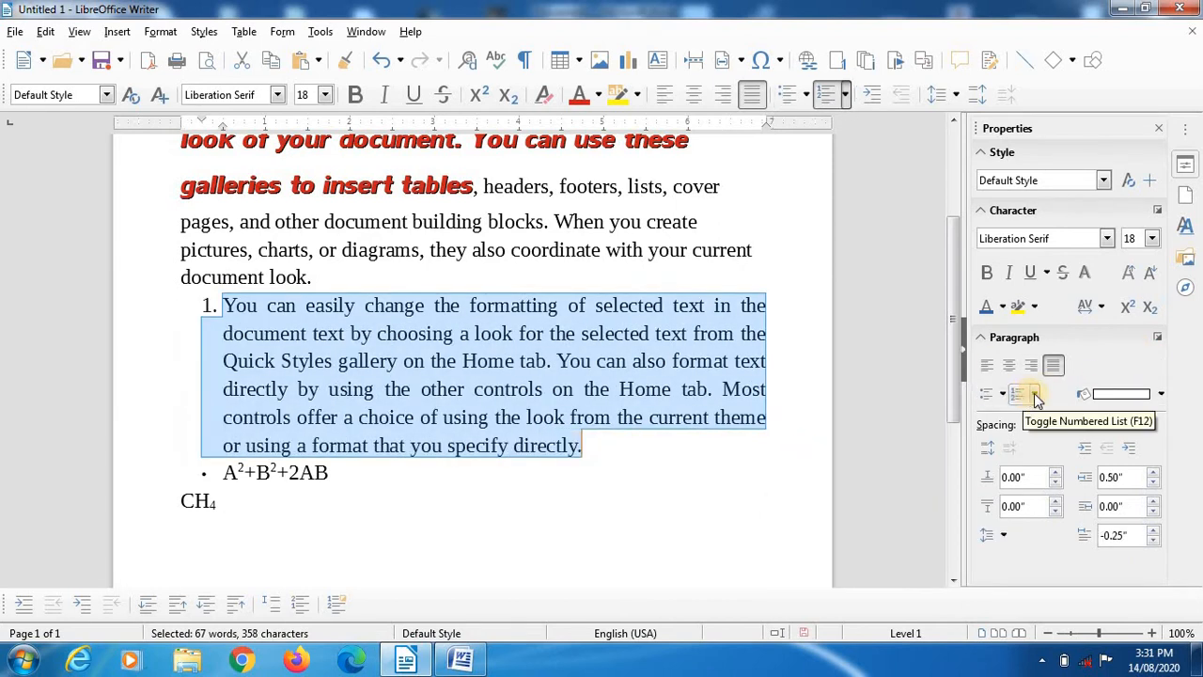
click(1035, 396)
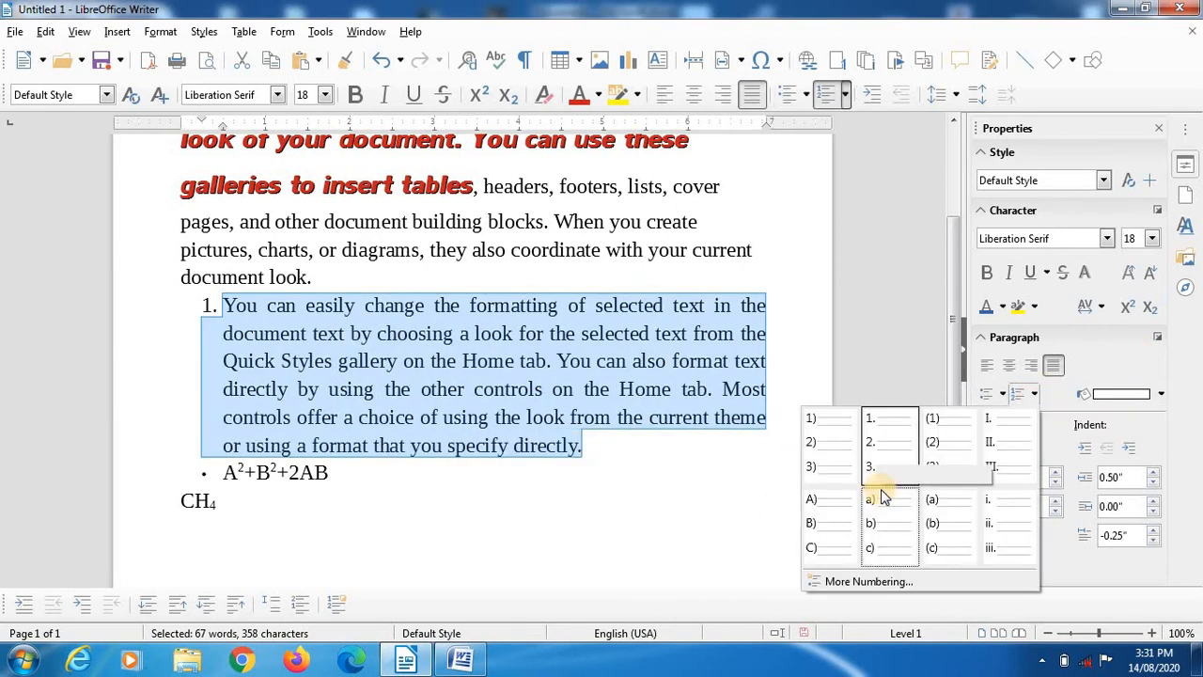
click(881, 496)
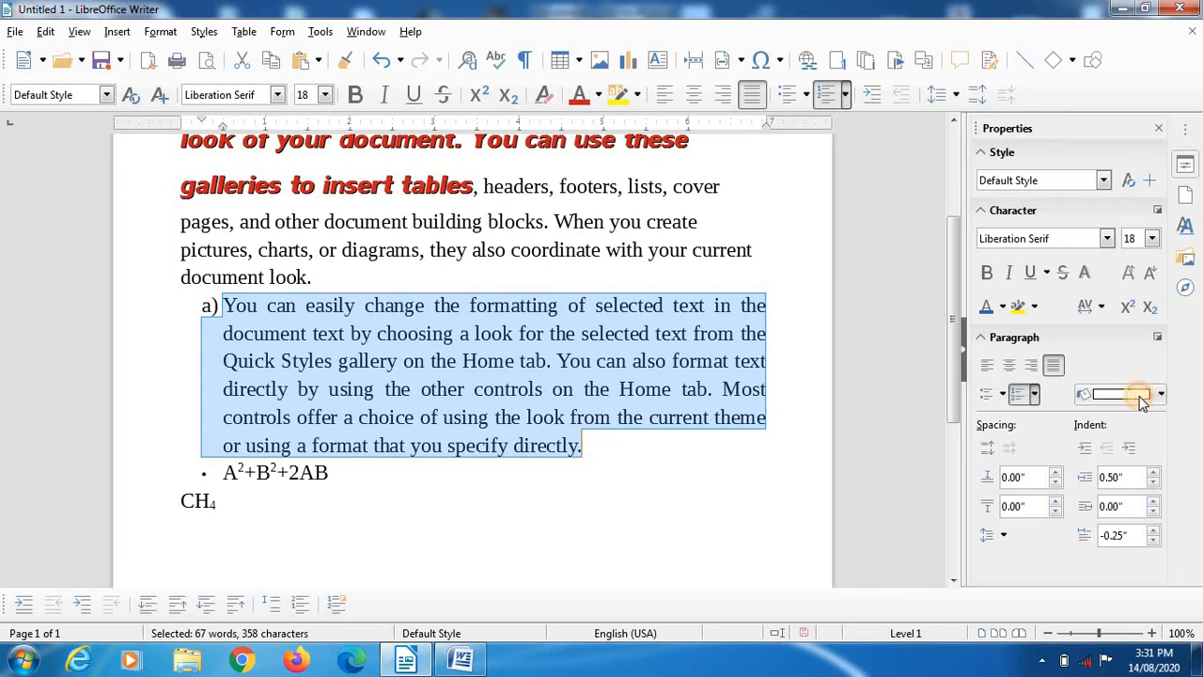
Step: Give the "You can easily change" paragraph a light pink background and the formula line a gold background
click(1140, 395)
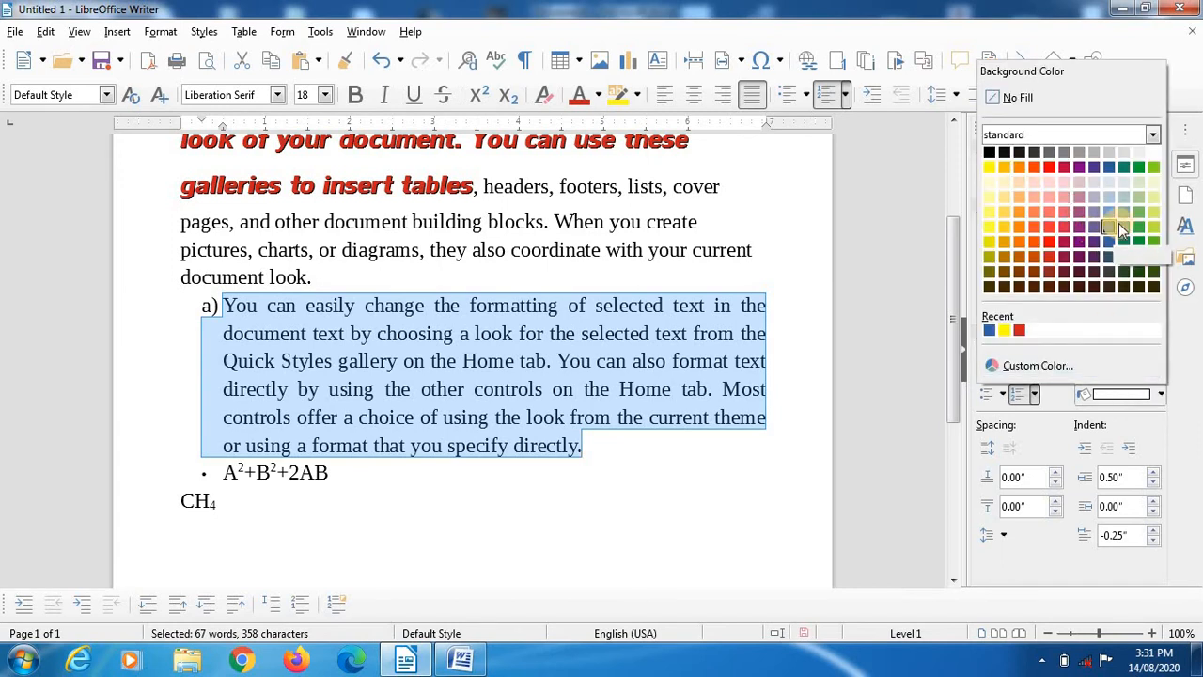
click(1048, 185)
click(698, 466)
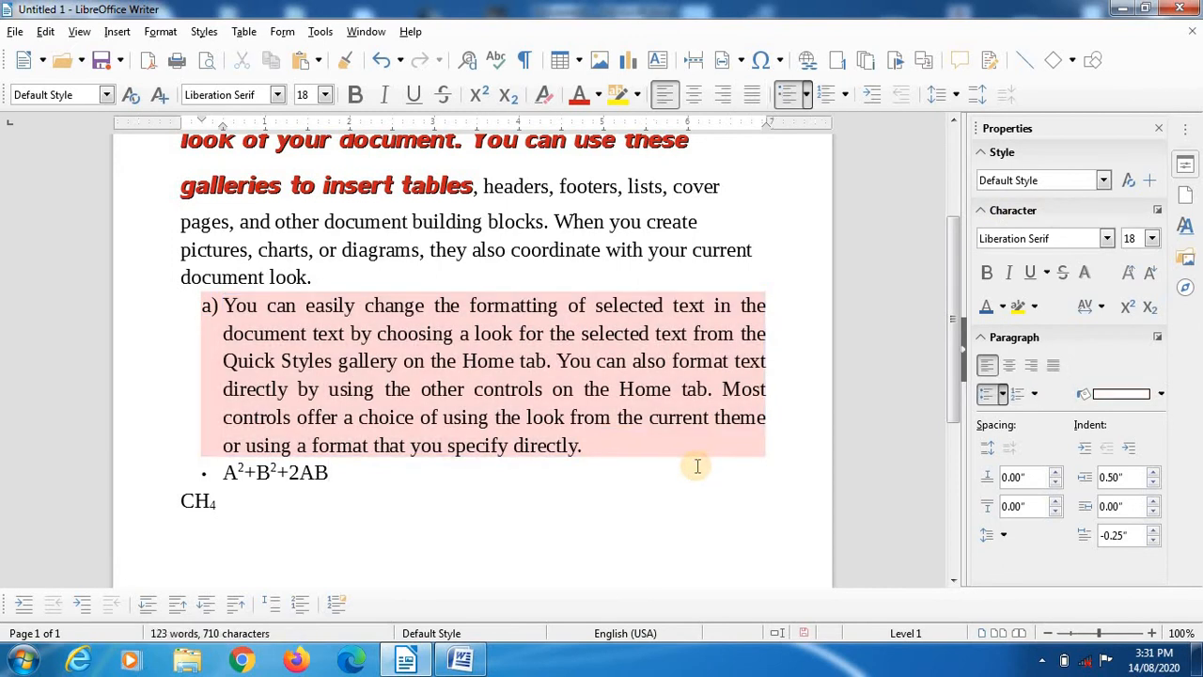
click(1087, 396)
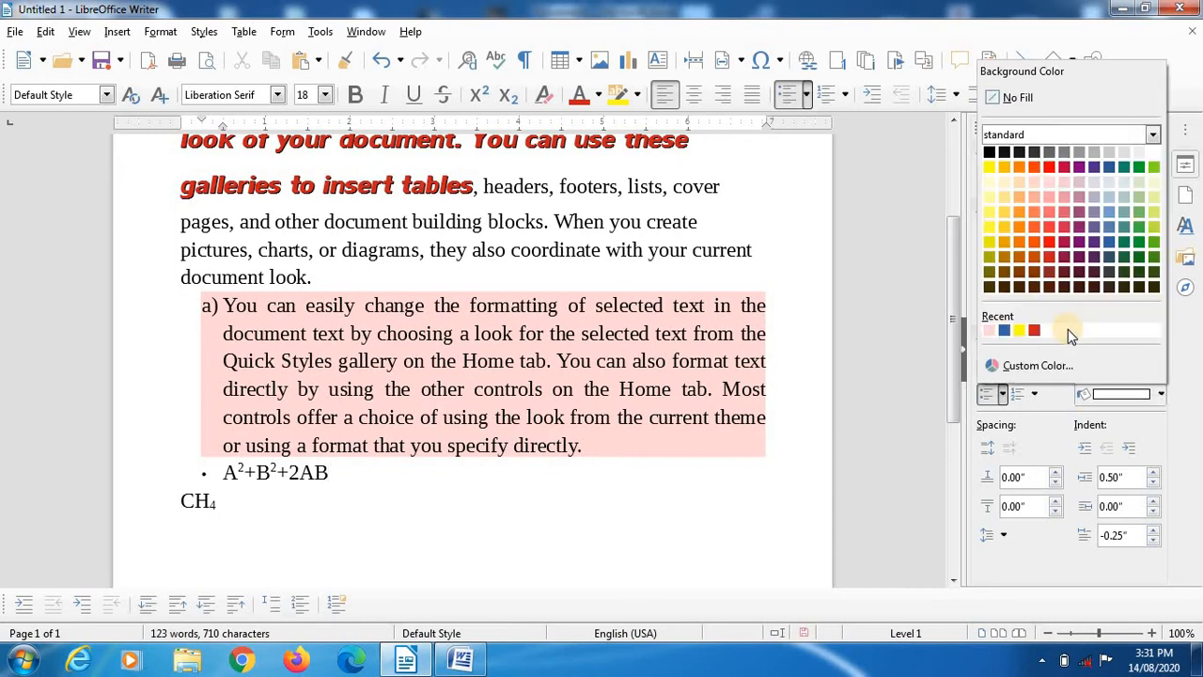
click(1003, 209)
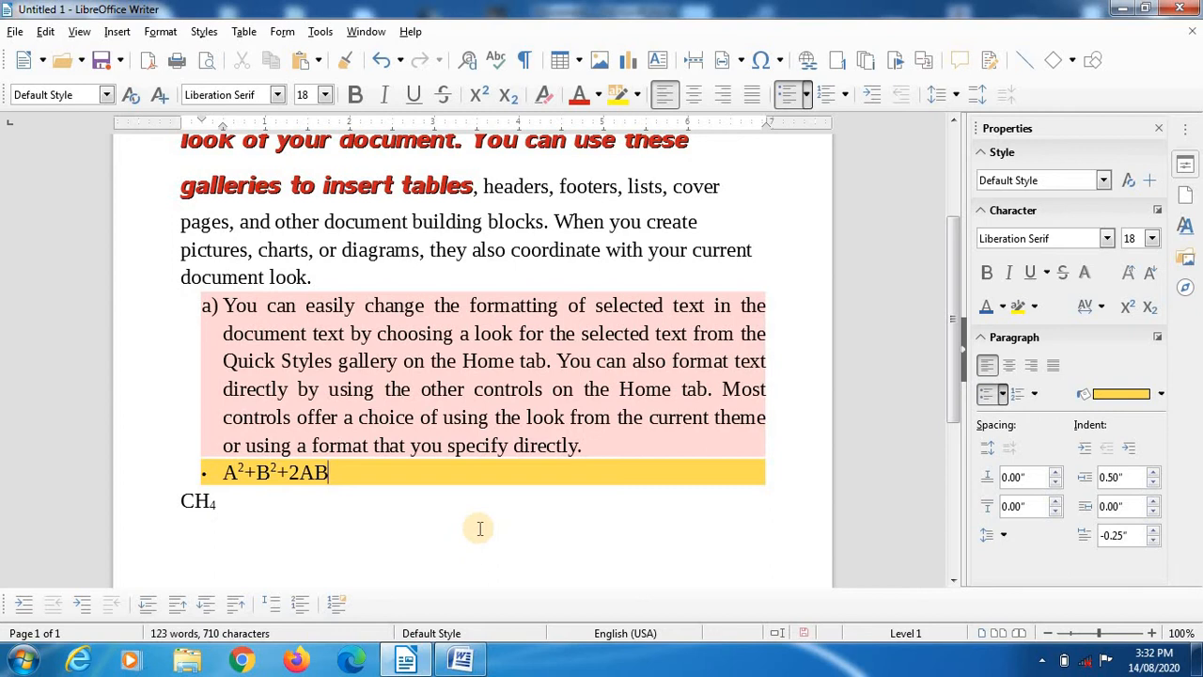
Step: Apply a yellow paragraph background to the paragraph ending in "document look."
click(323, 279)
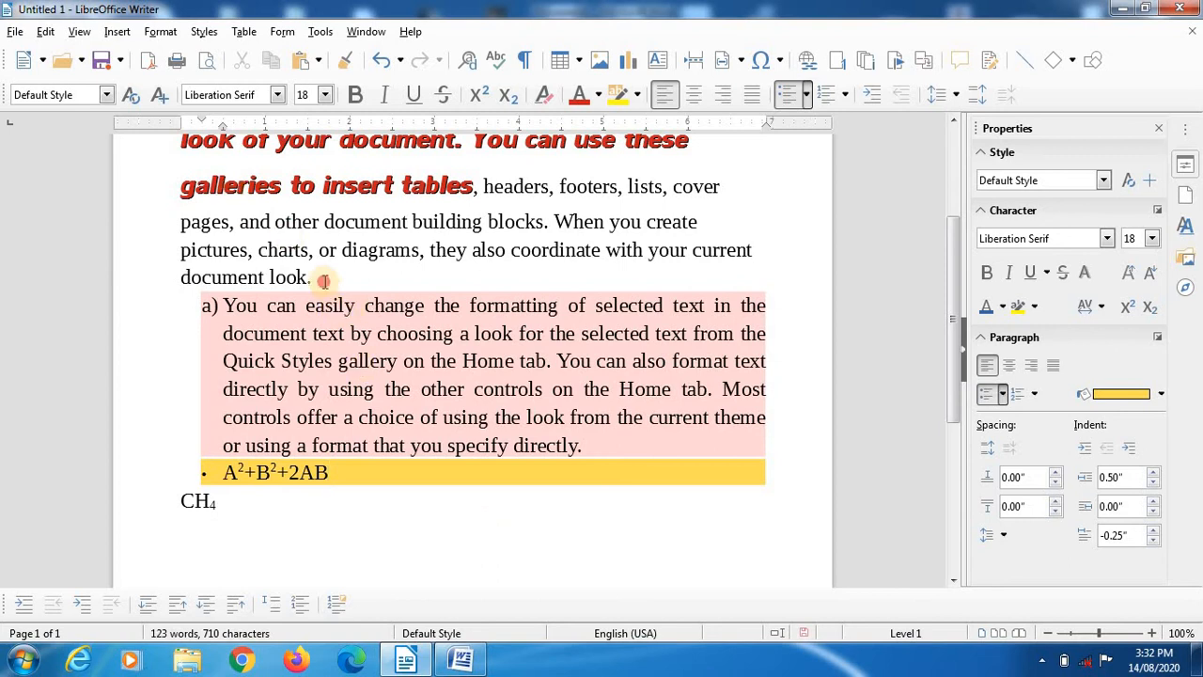
click(1161, 394)
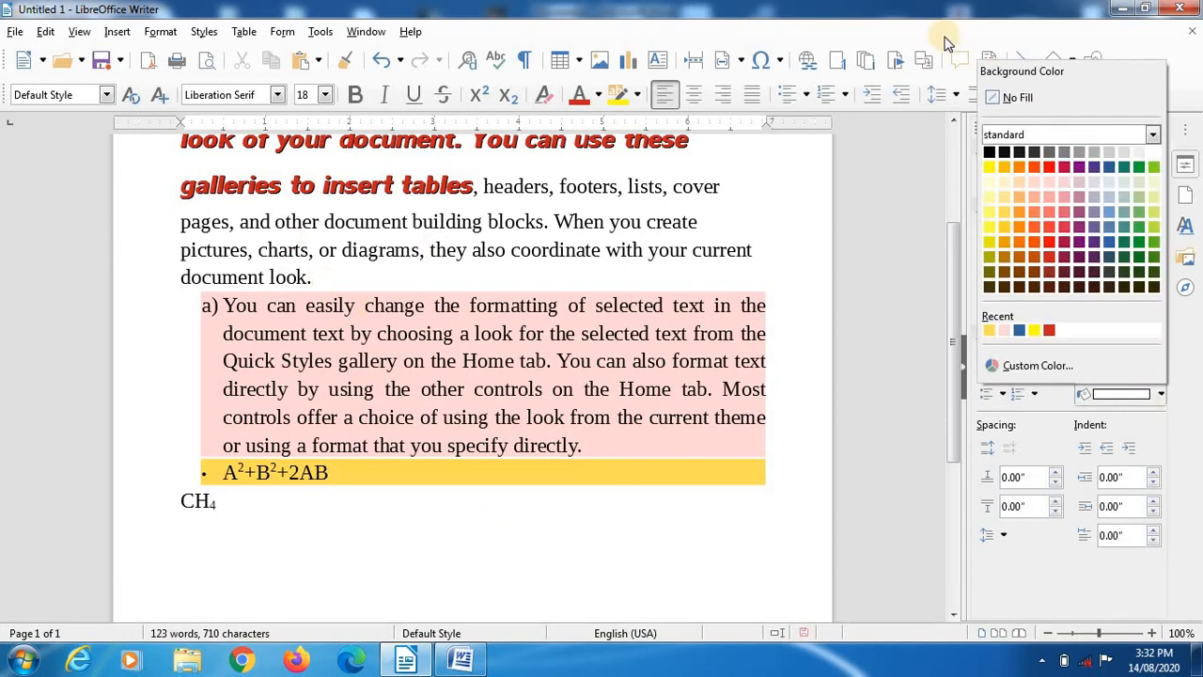
click(990, 168)
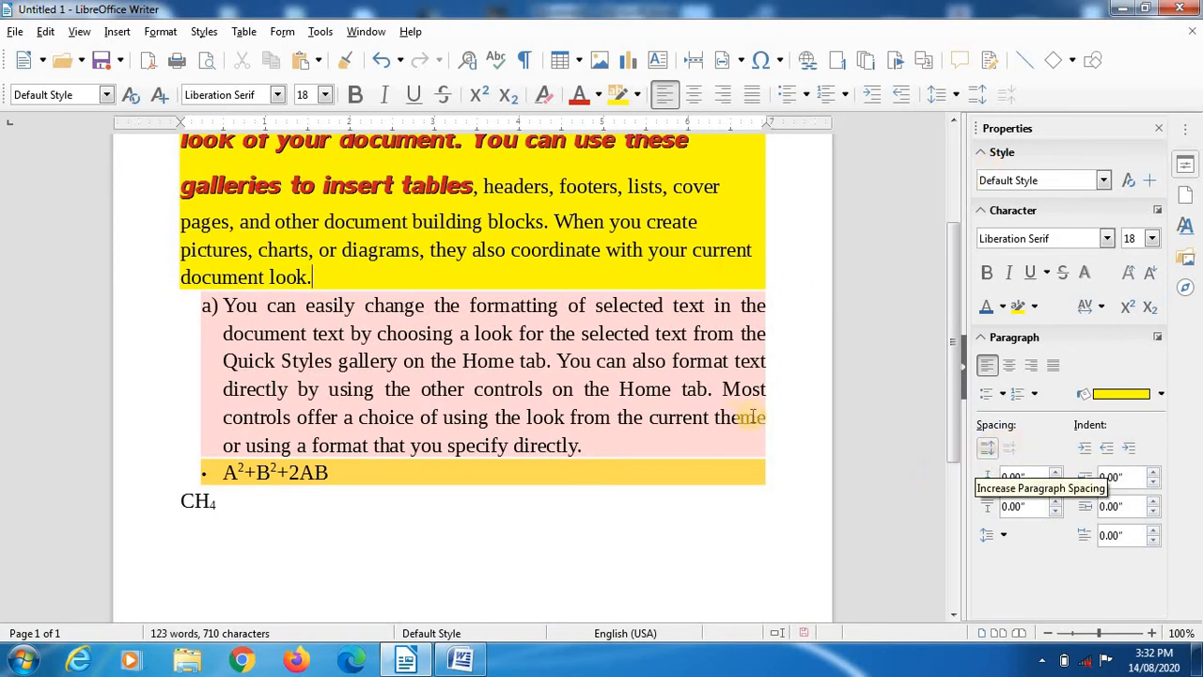
Step: Increase the spacing above and below the yellow and pink paragraphs to 0.79"
click(226, 304)
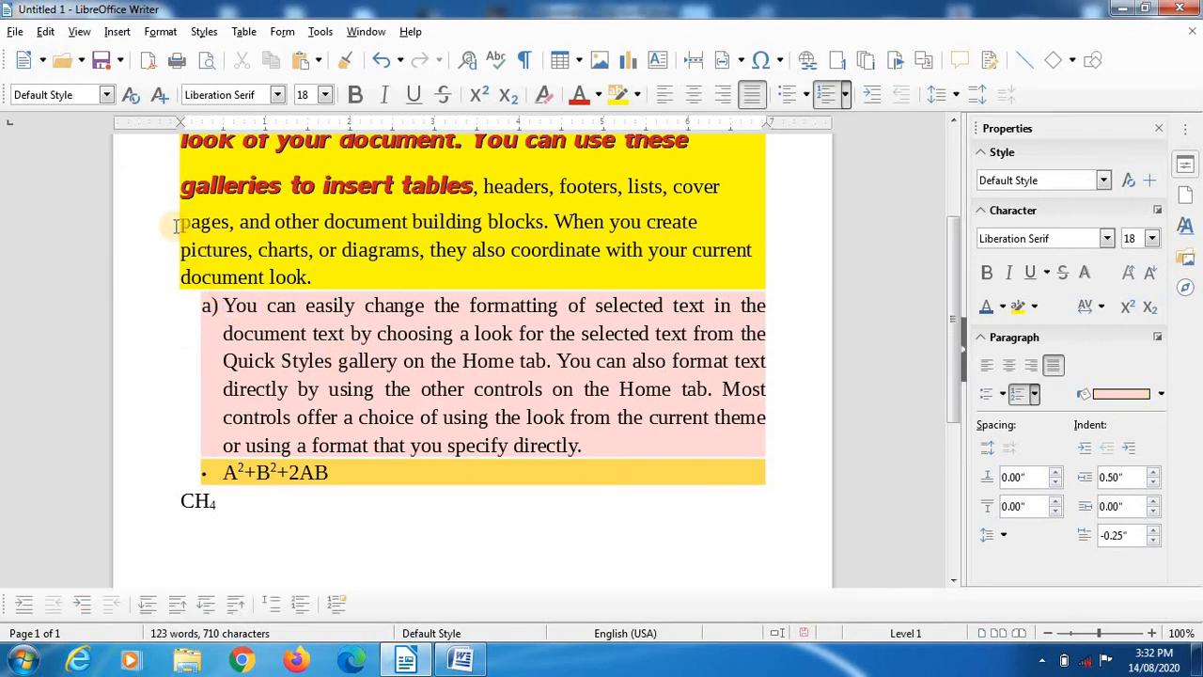
shift+click(445, 451)
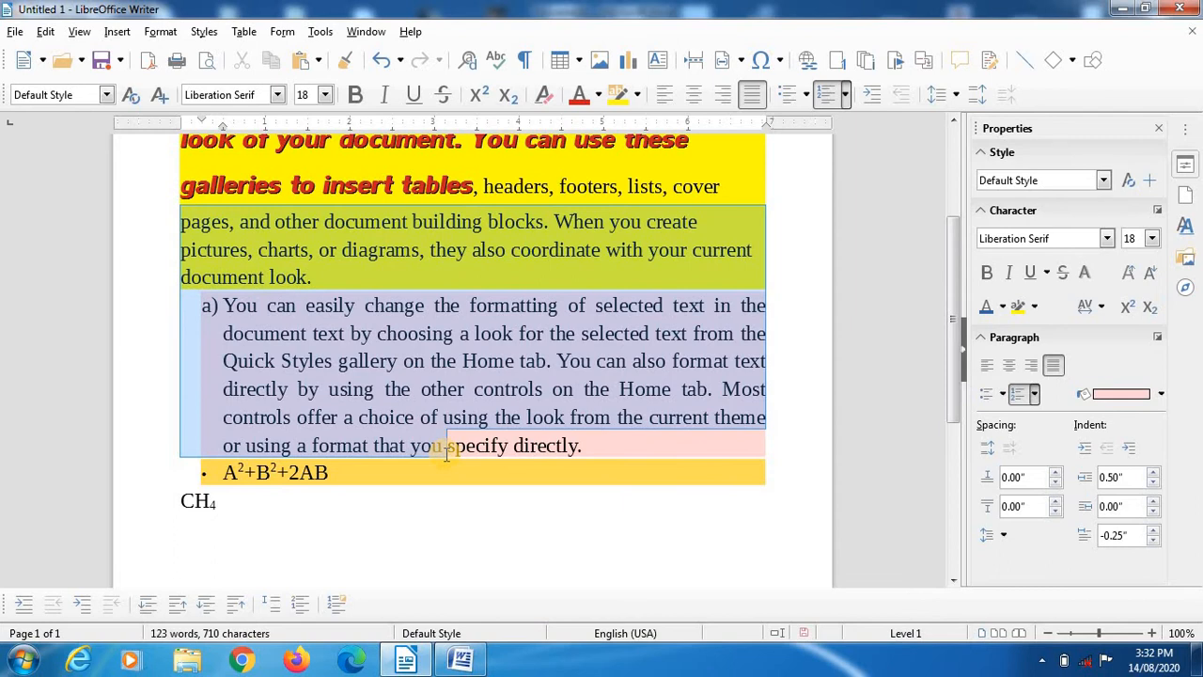
click(993, 446)
click(994, 447)
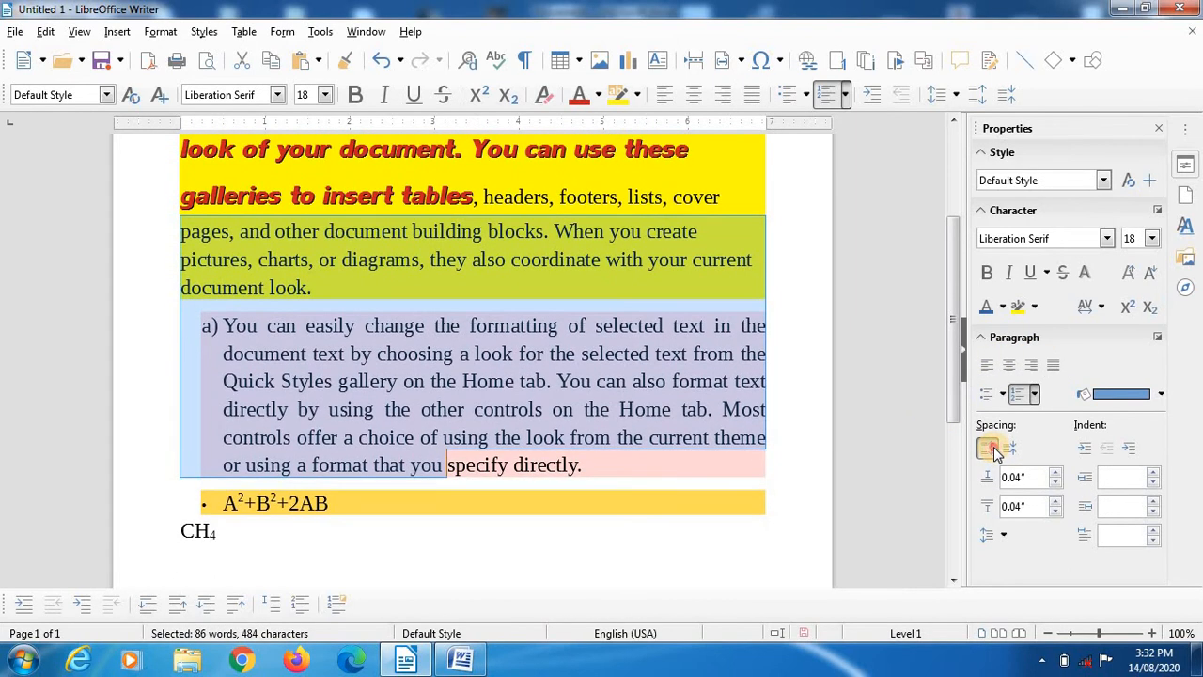
click(993, 447)
click(993, 447)
click(993, 447)
click(994, 448)
click(993, 448)
click(994, 448)
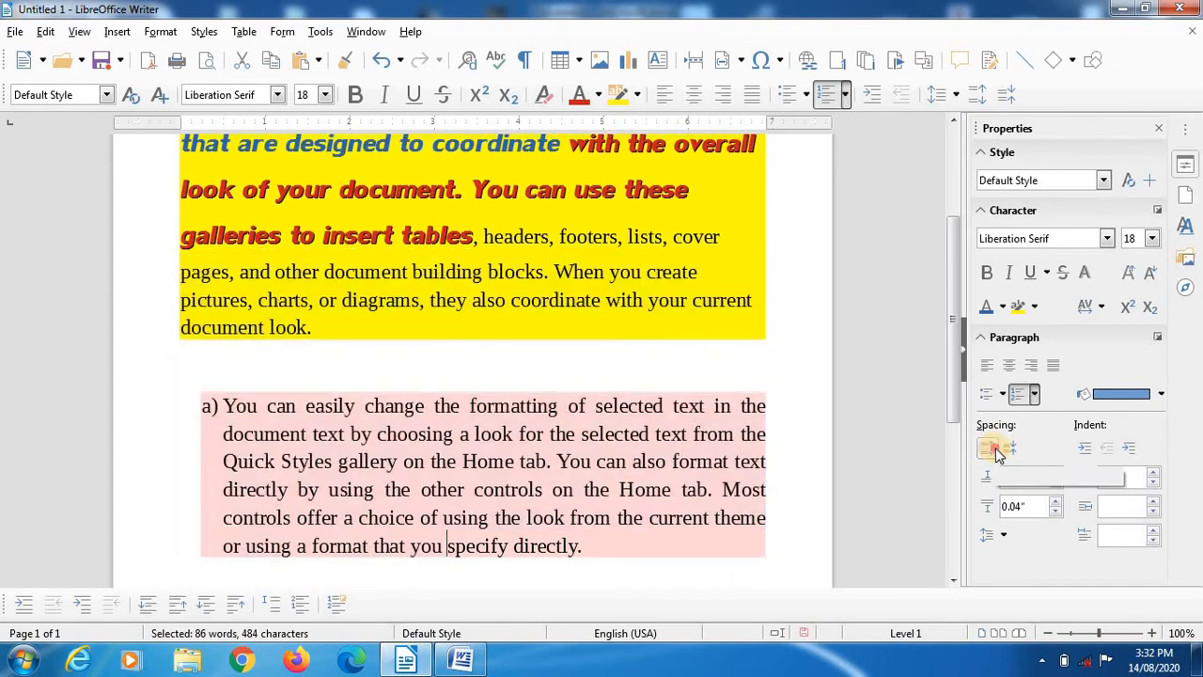
click(994, 449)
click(994, 448)
click(994, 449)
click(994, 448)
scroll(478, 422, down, 1)
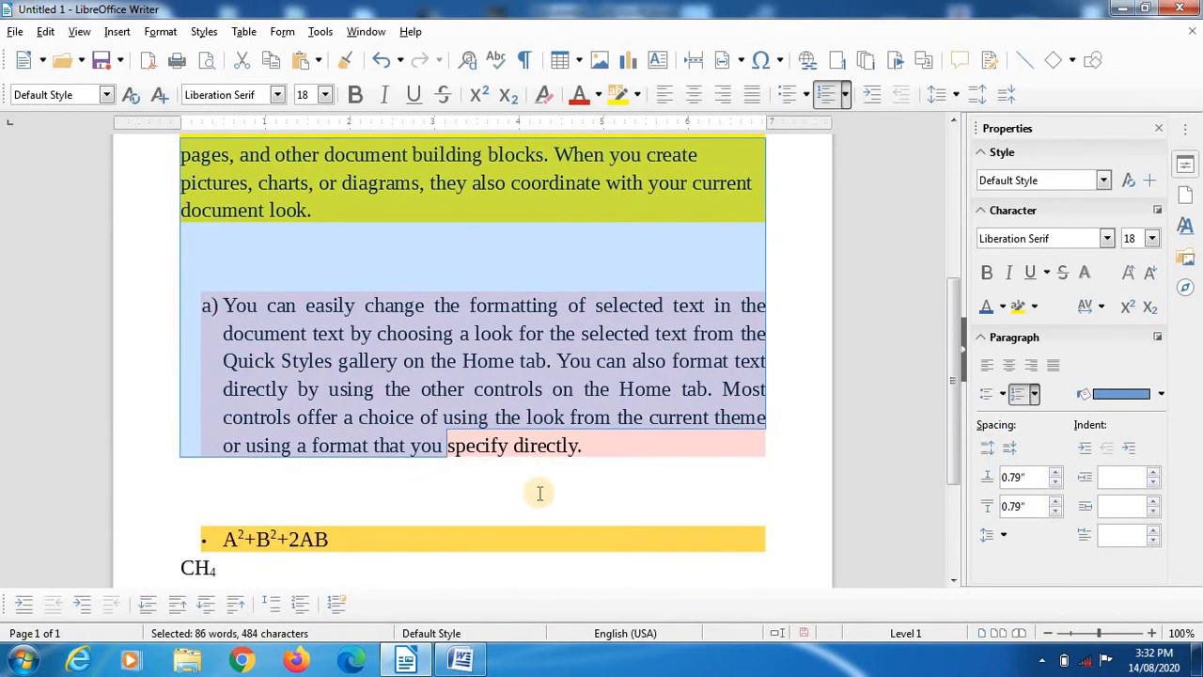
Step: Increase the indent of the bulleted formula line repeatedly up to list level 10
click(538, 491)
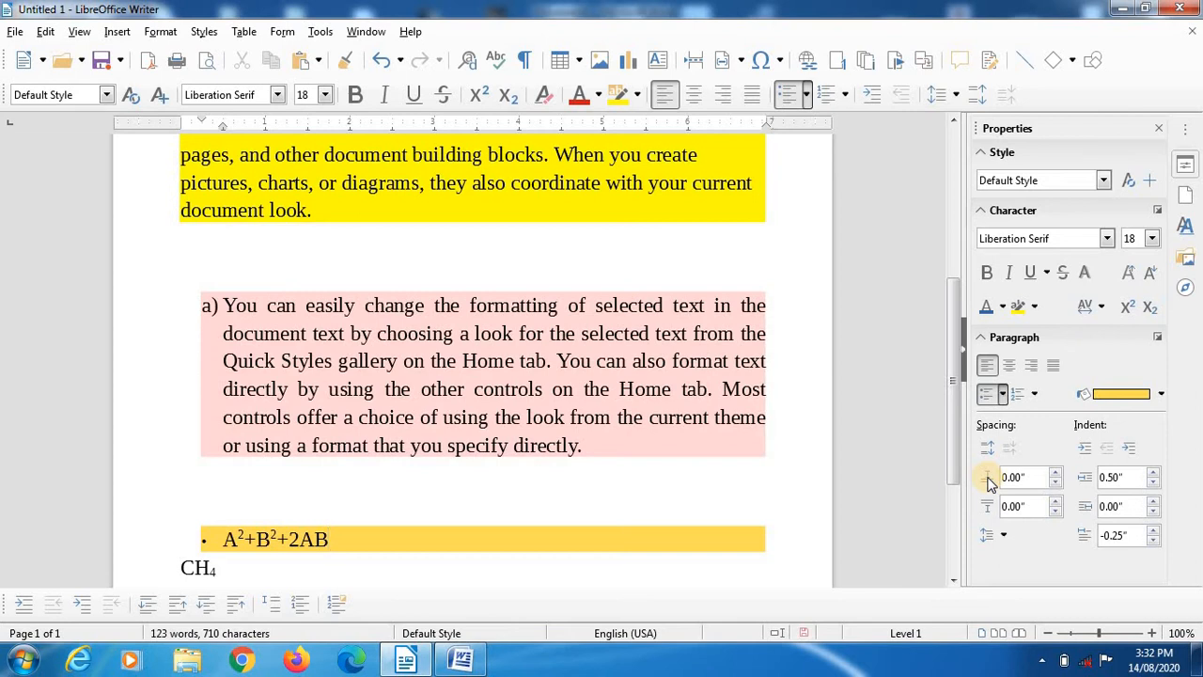
click(1087, 449)
click(1088, 450)
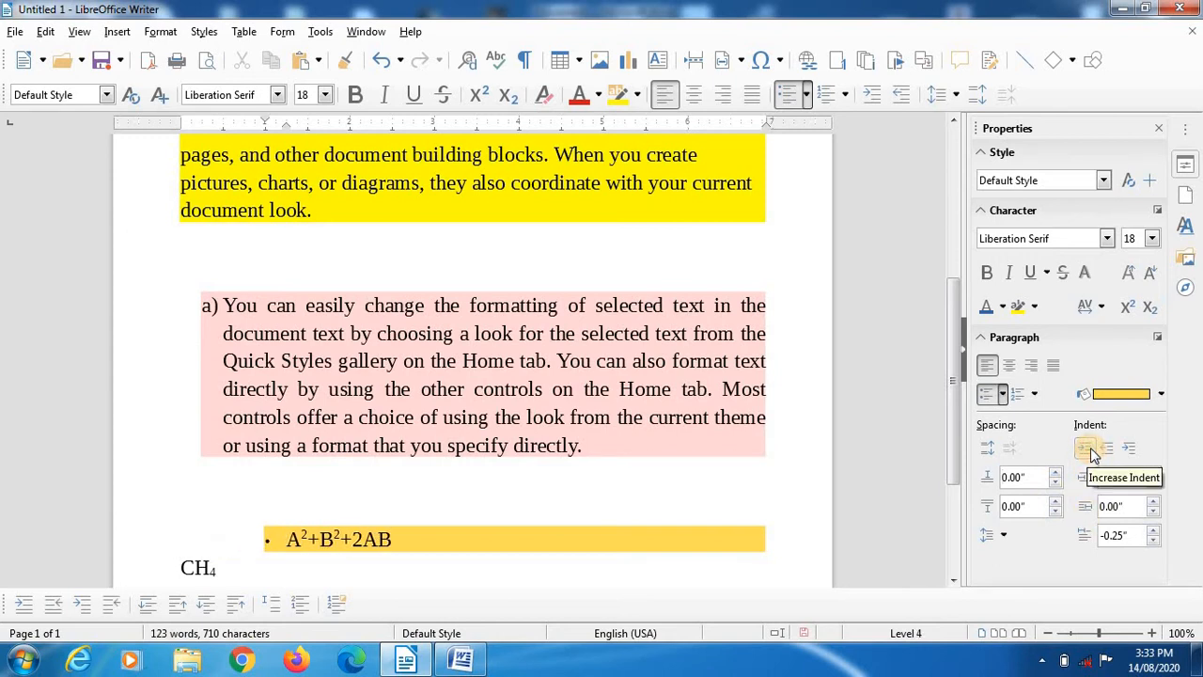
click(1087, 449)
click(1090, 449)
click(1090, 449)
click(1090, 449)
click(1090, 449)
click(1090, 449)
click(1091, 449)
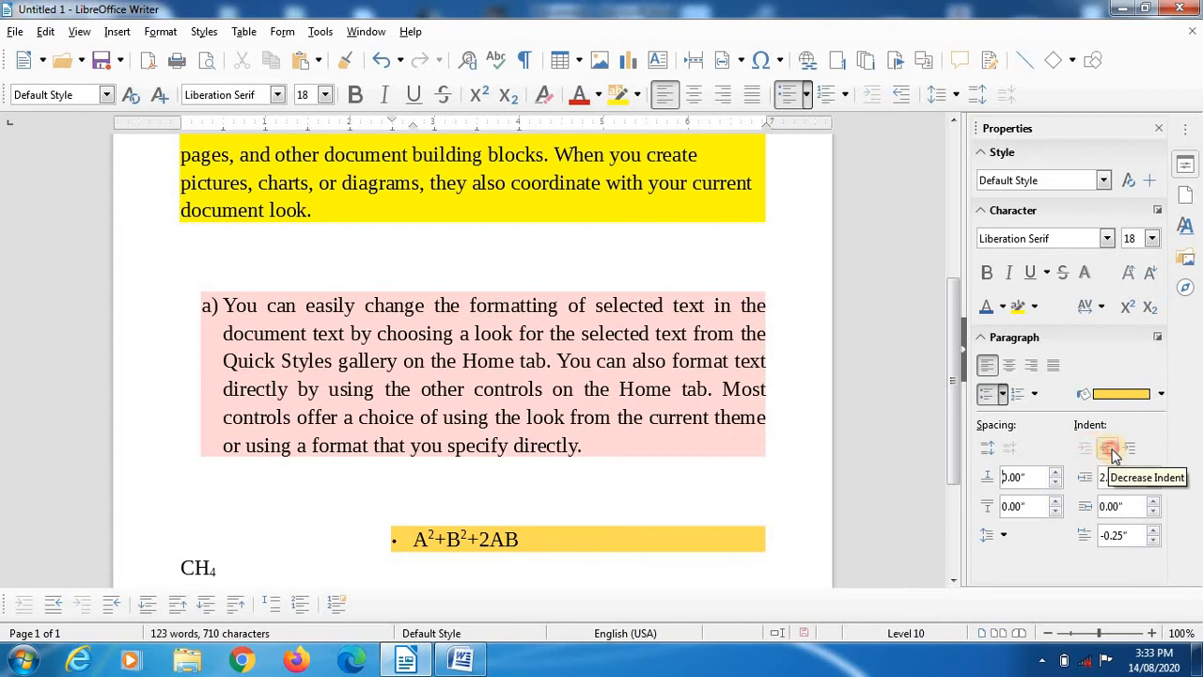
Step: Decrease the formula line's indent back to 0.50" at list level 1
click(1111, 451)
click(1115, 452)
click(1114, 452)
click(1115, 452)
click(1115, 453)
click(1116, 453)
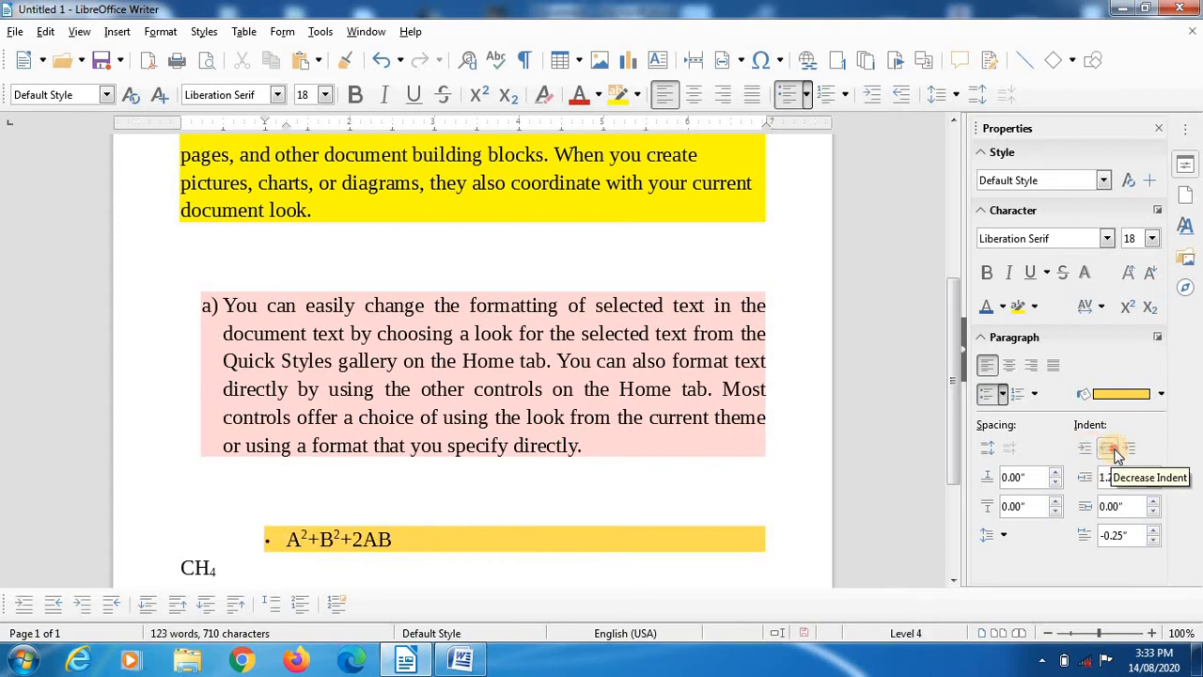
click(1119, 455)
click(1118, 455)
click(1118, 455)
click(1118, 455)
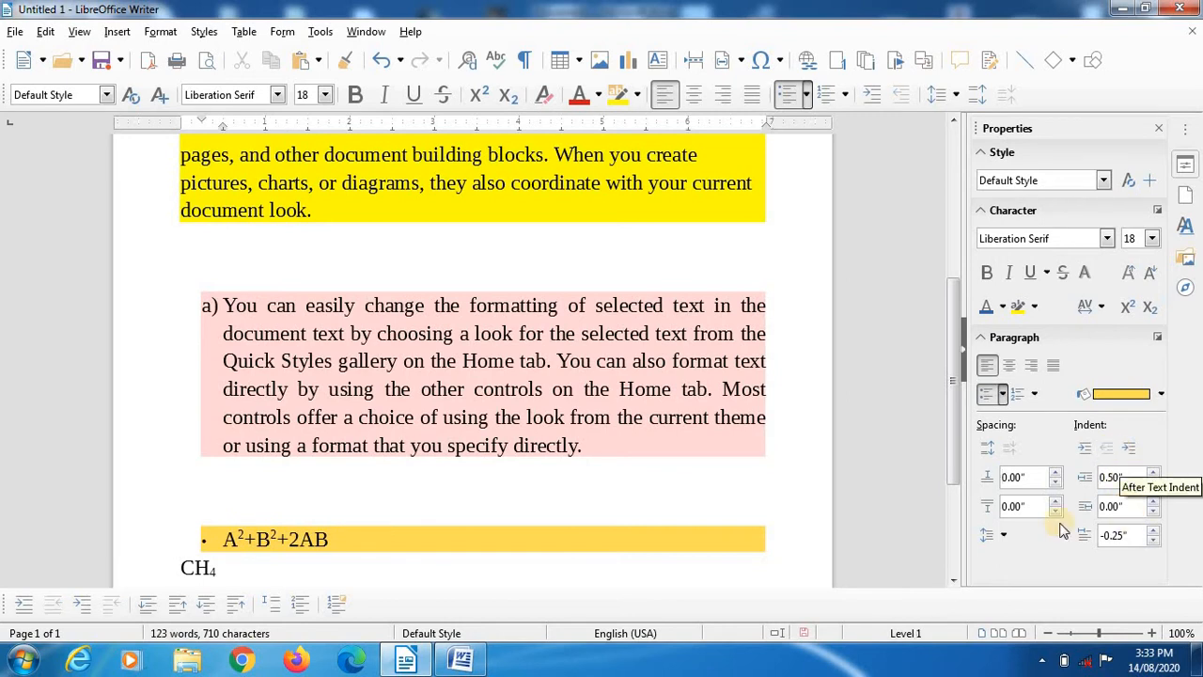
Step: Try line spacing 1.15 on the "You can easily change" paragraph, ending with line spacing 2
click(1003, 537)
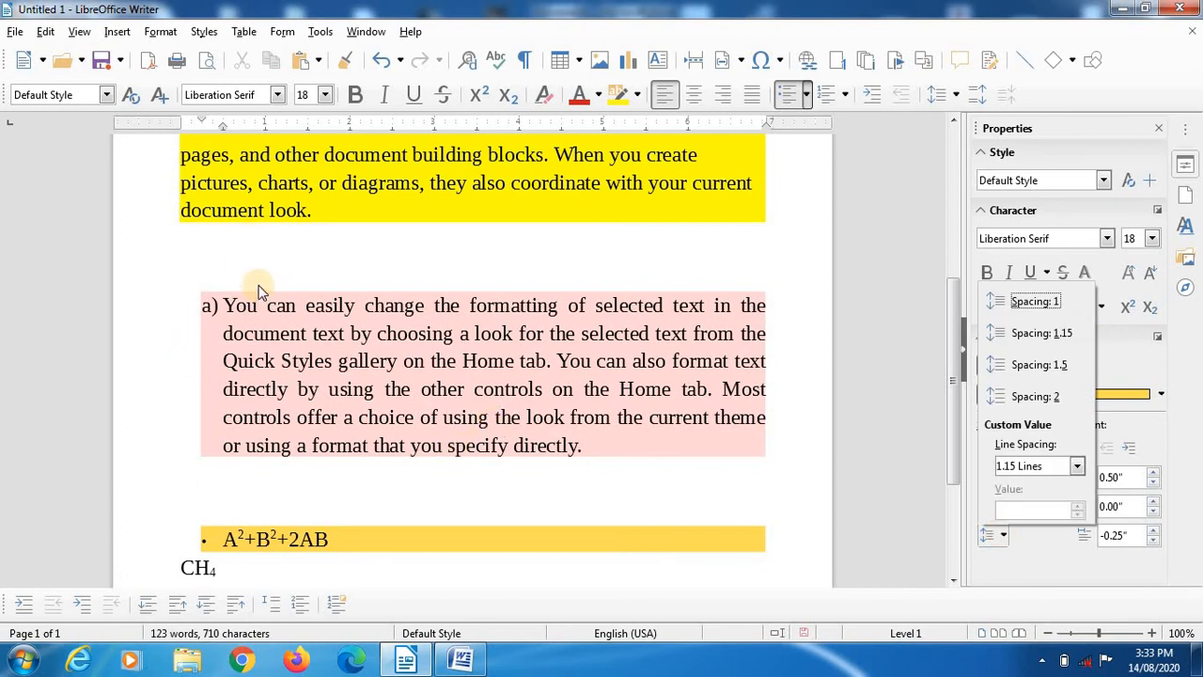
click(787, 495)
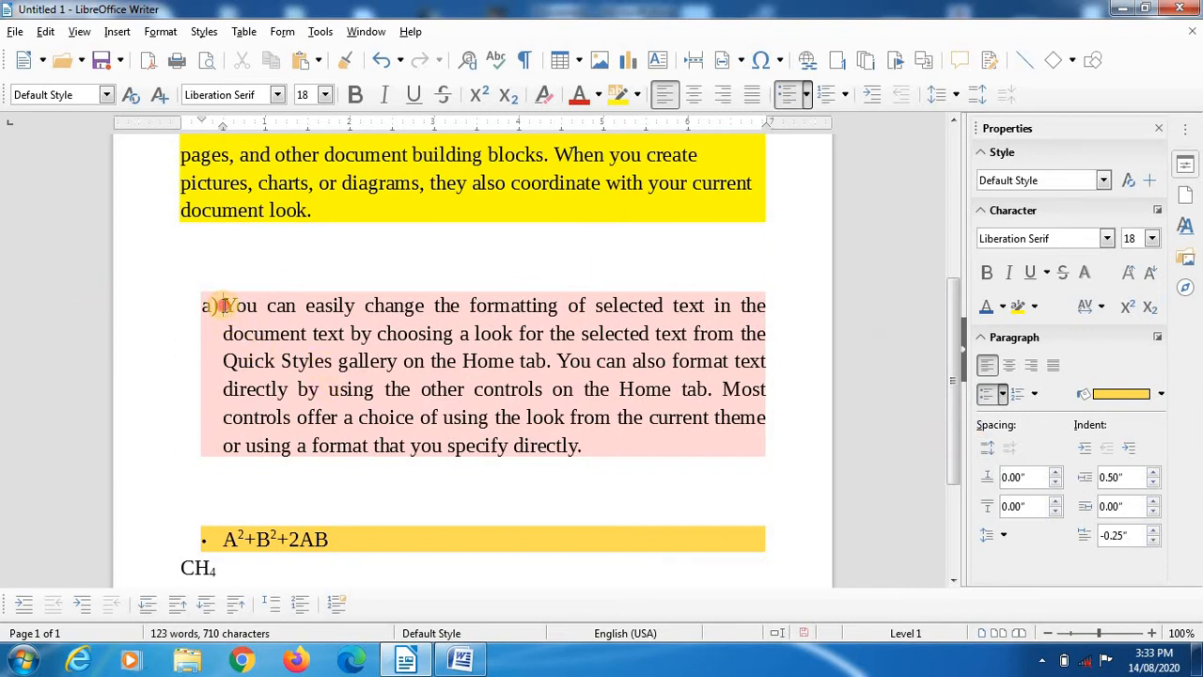
drag(224, 305, 307, 336)
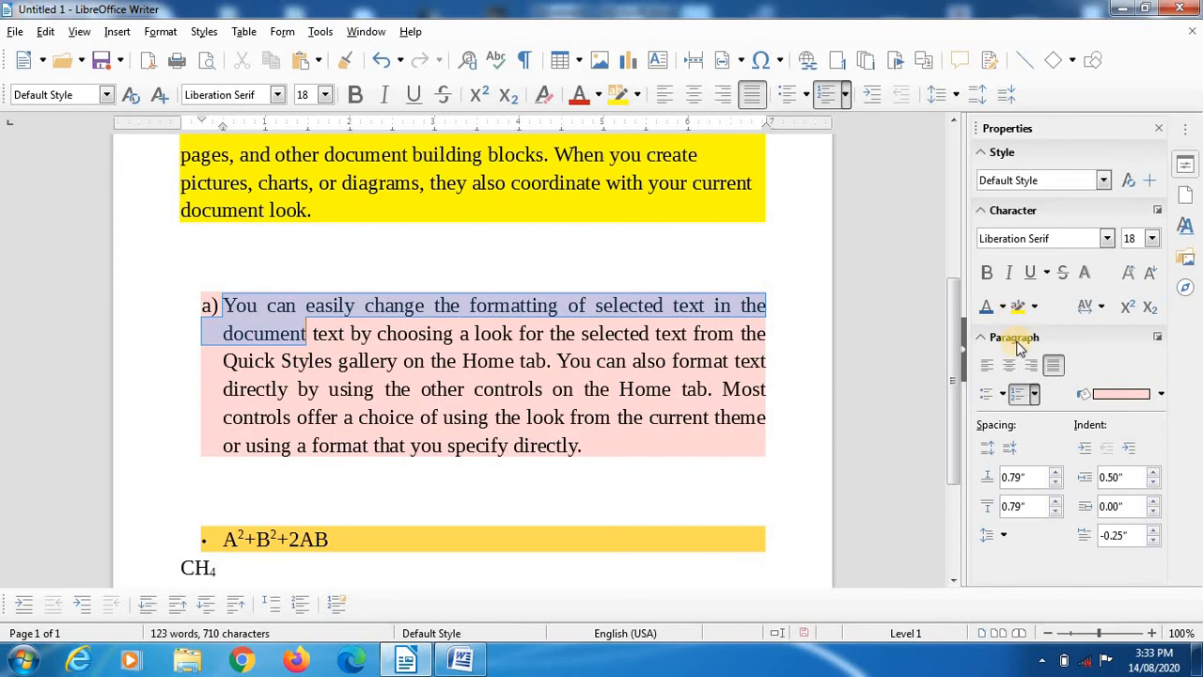
click(1001, 536)
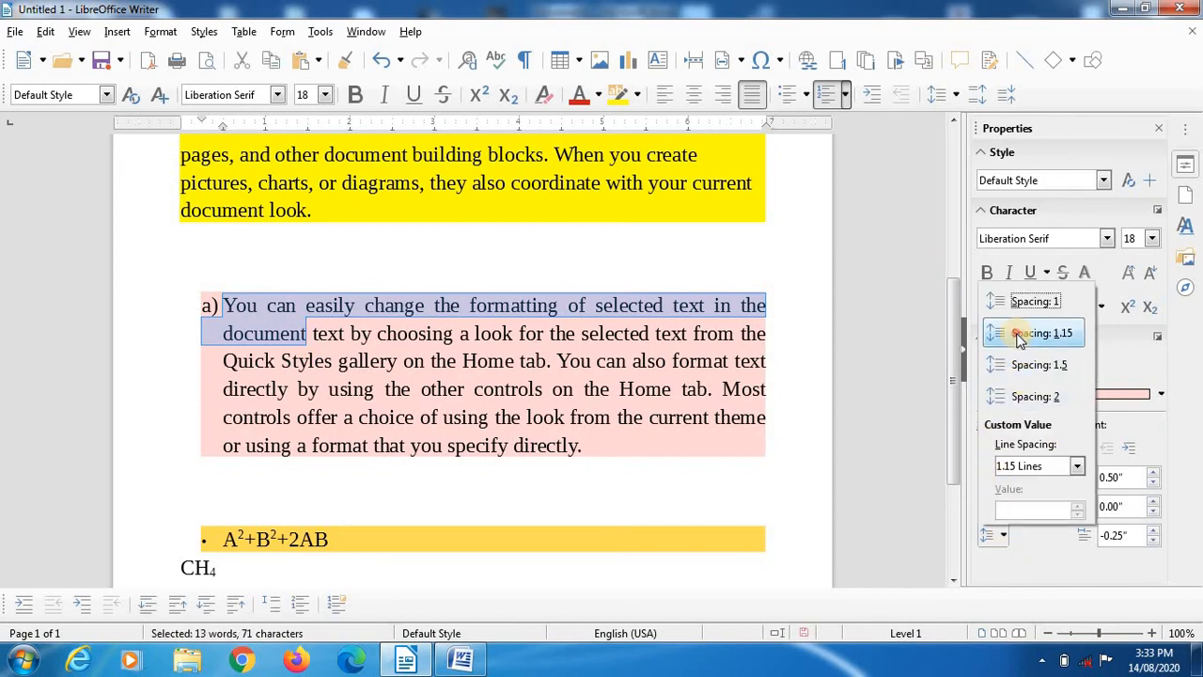
click(1024, 333)
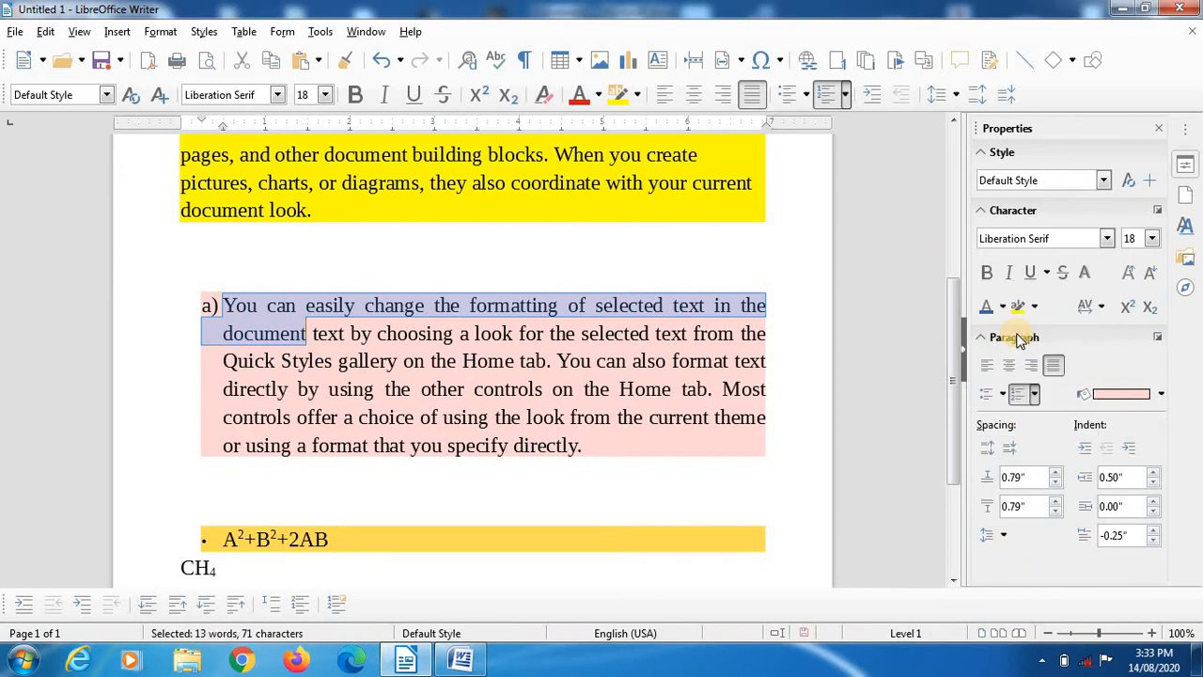
click(998, 535)
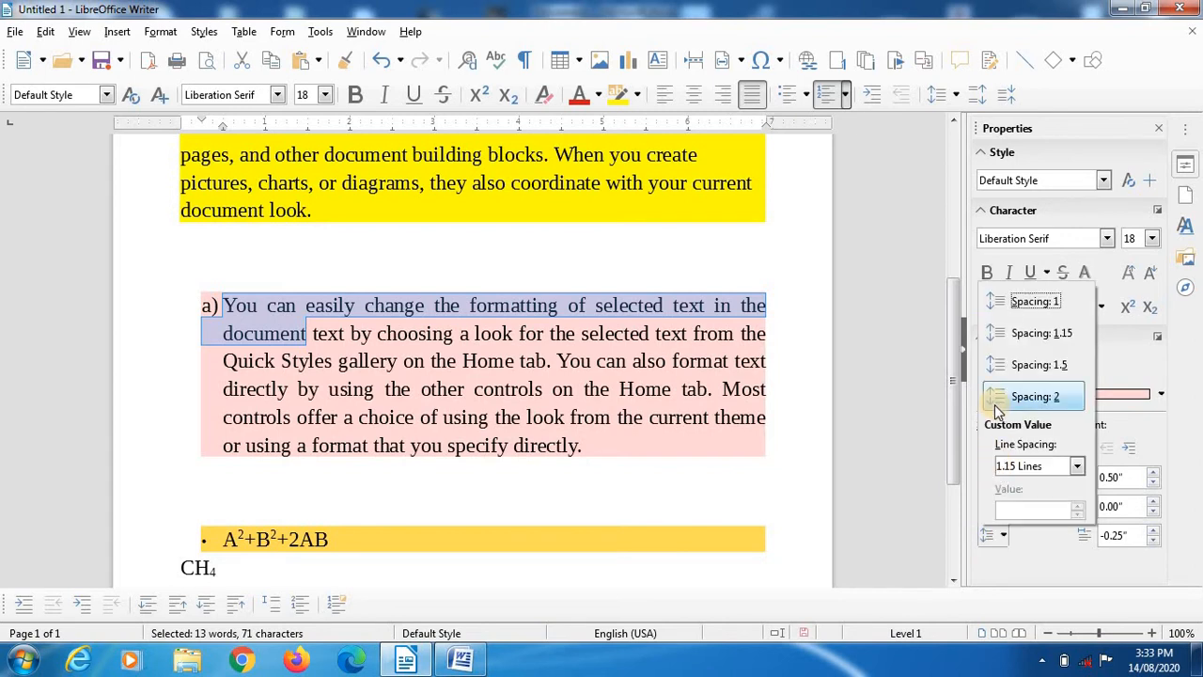
click(994, 402)
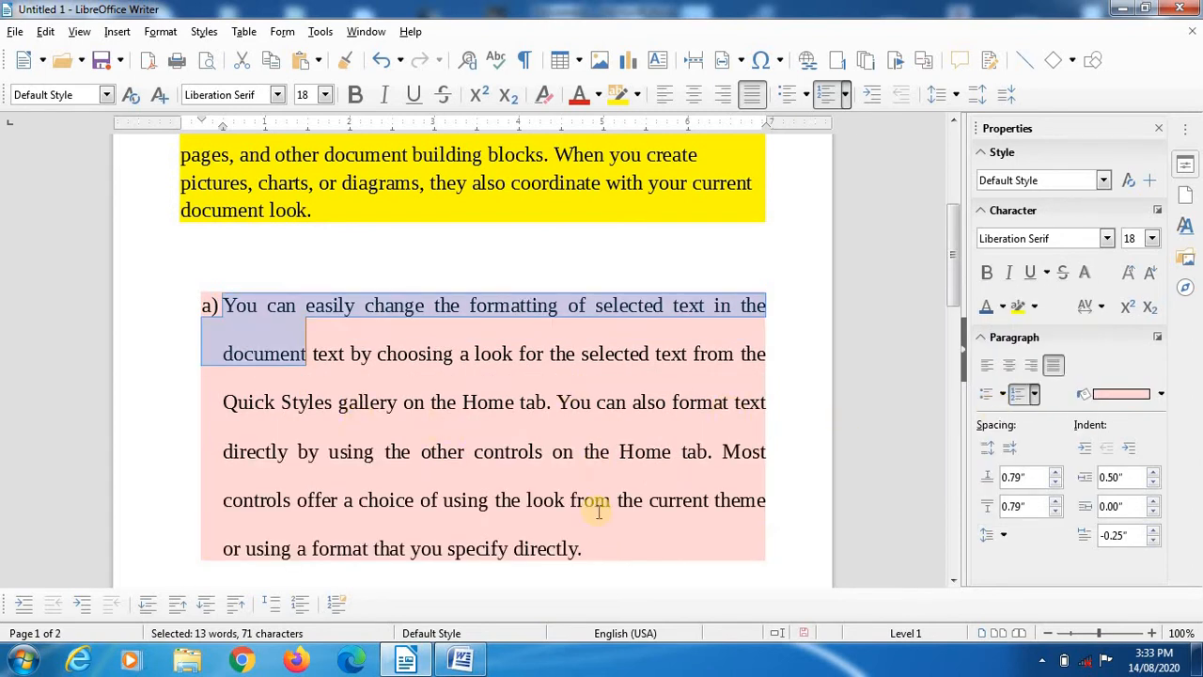
click(621, 535)
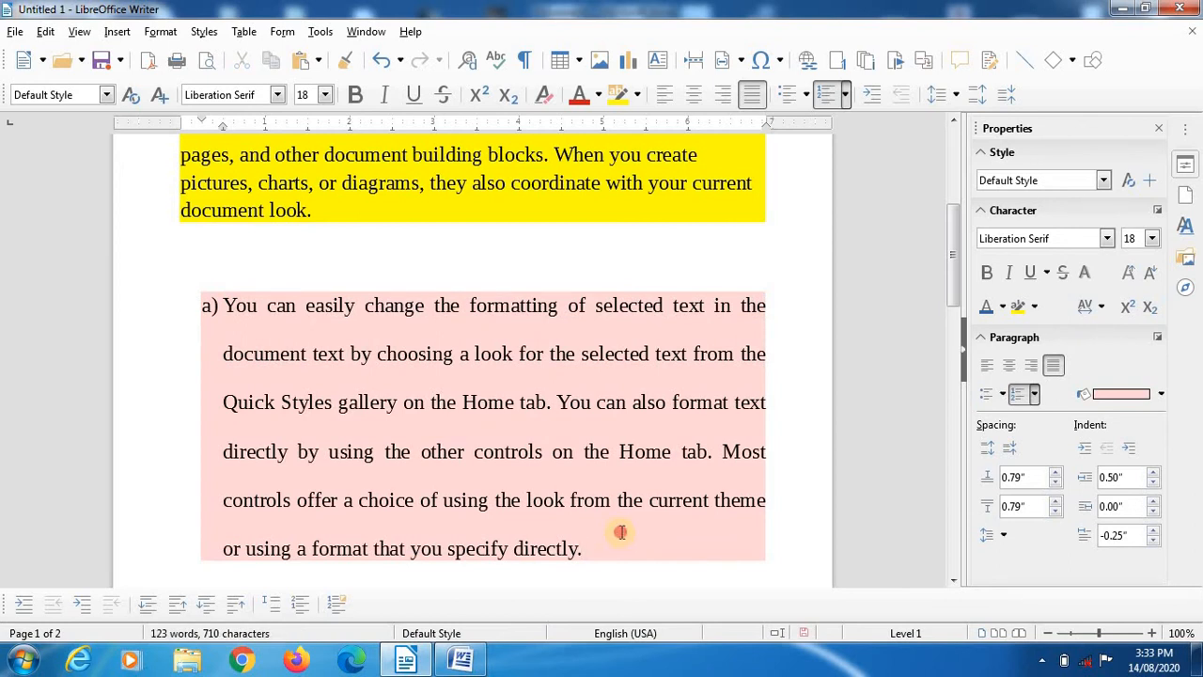
drag(621, 532, 610, 451)
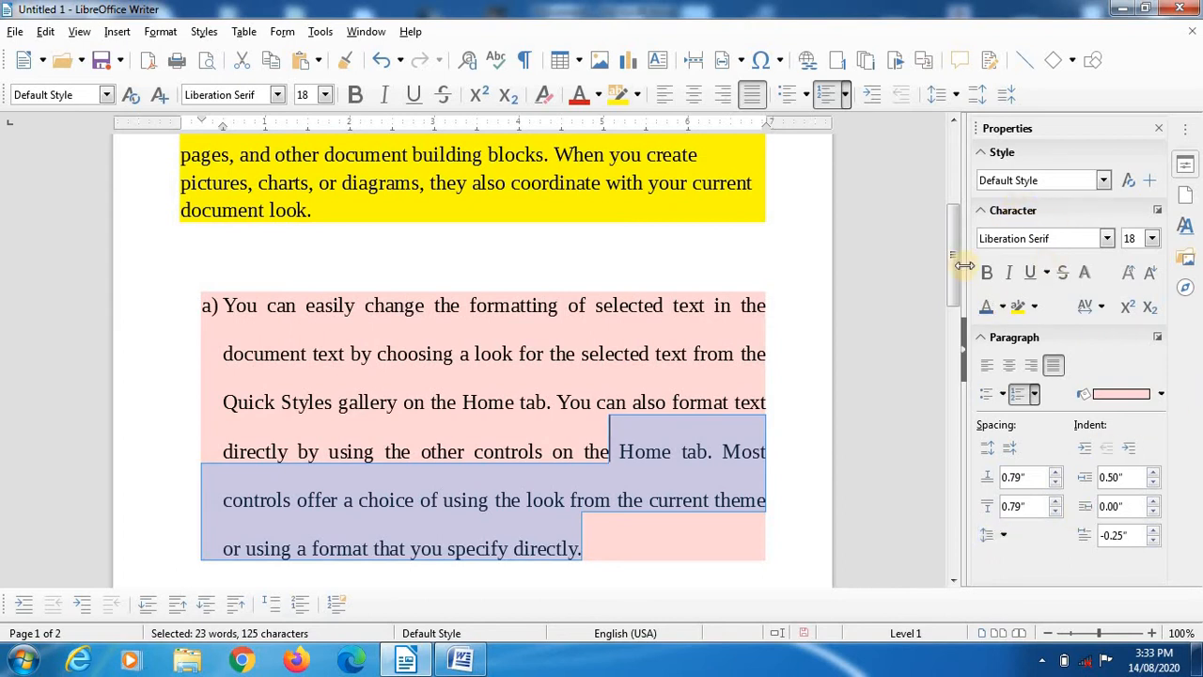
click(891, 222)
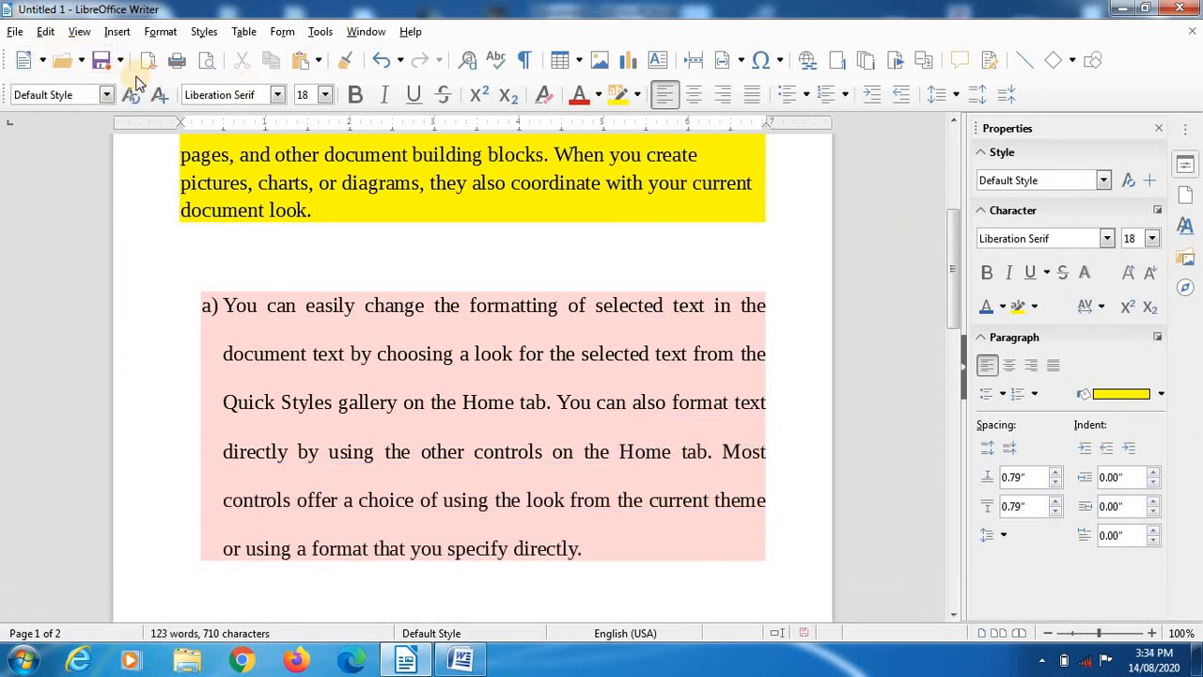
click(43, 64)
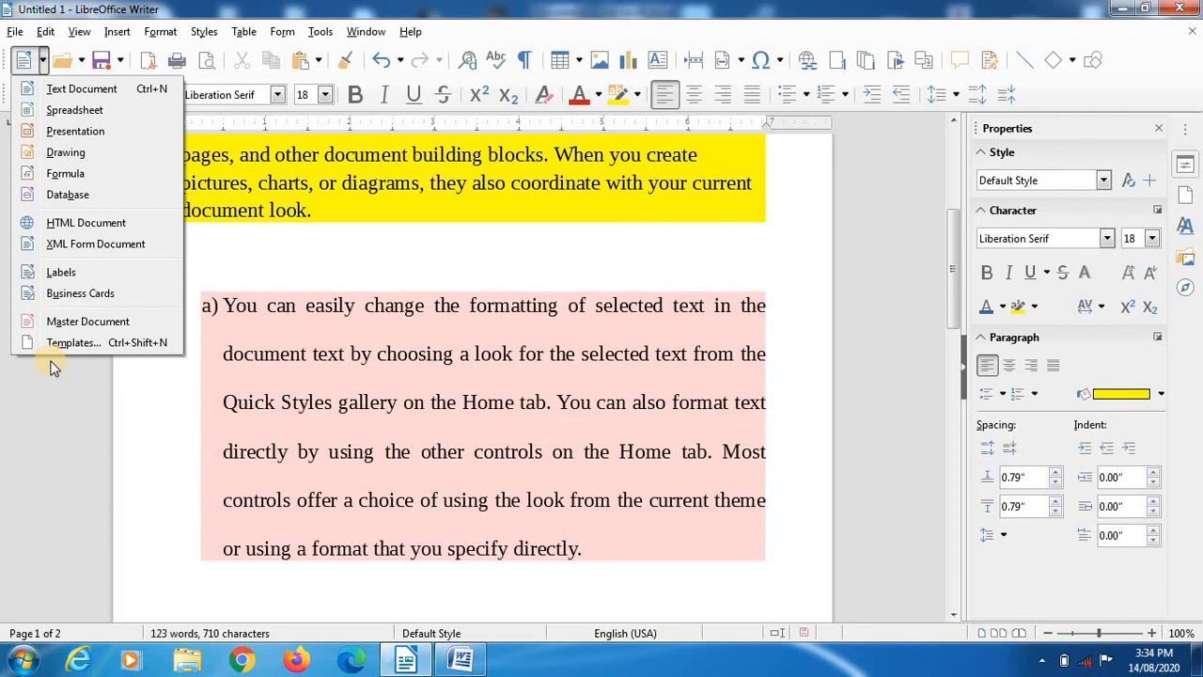
click(316, 274)
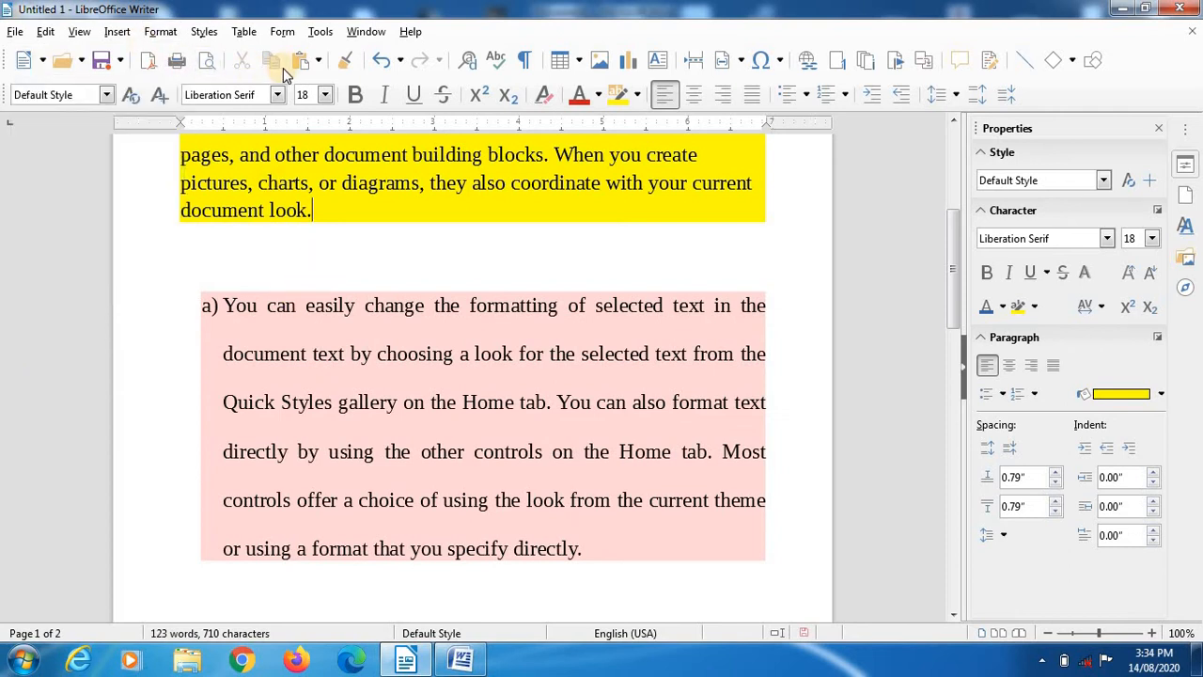
Step: Copy "You can" from the start of item a) and paste it six times into a new list item b)
click(223, 307)
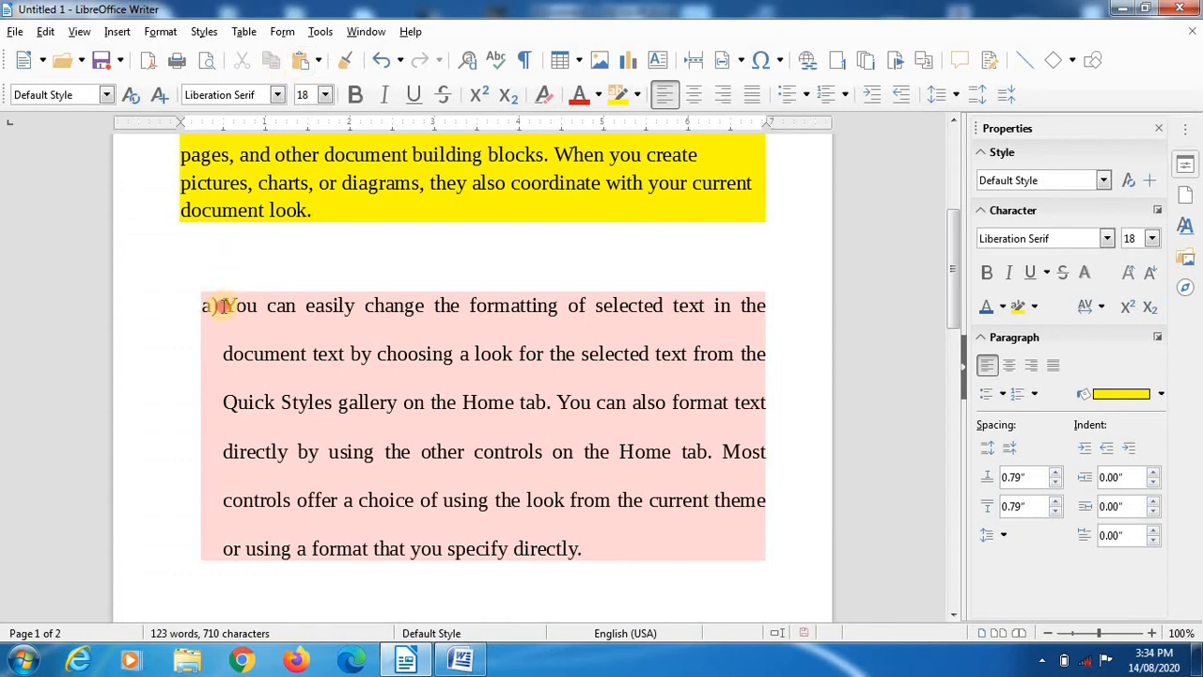
drag(224, 306, 306, 306)
key(ctrl+c)
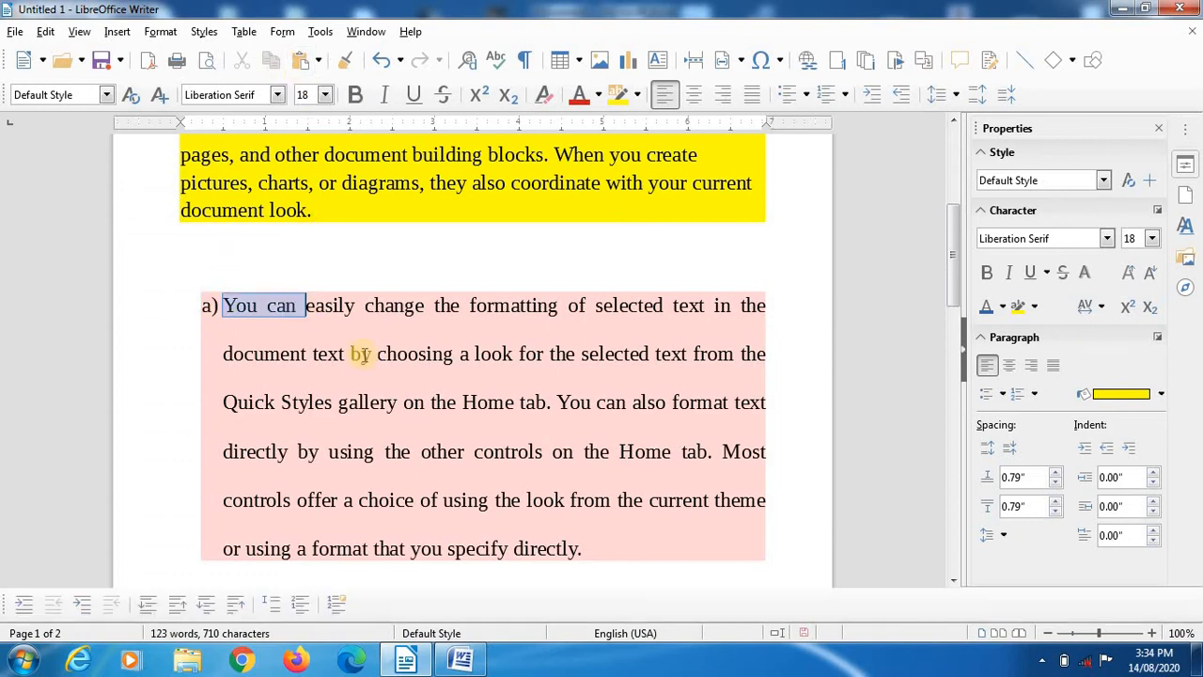
click(585, 553)
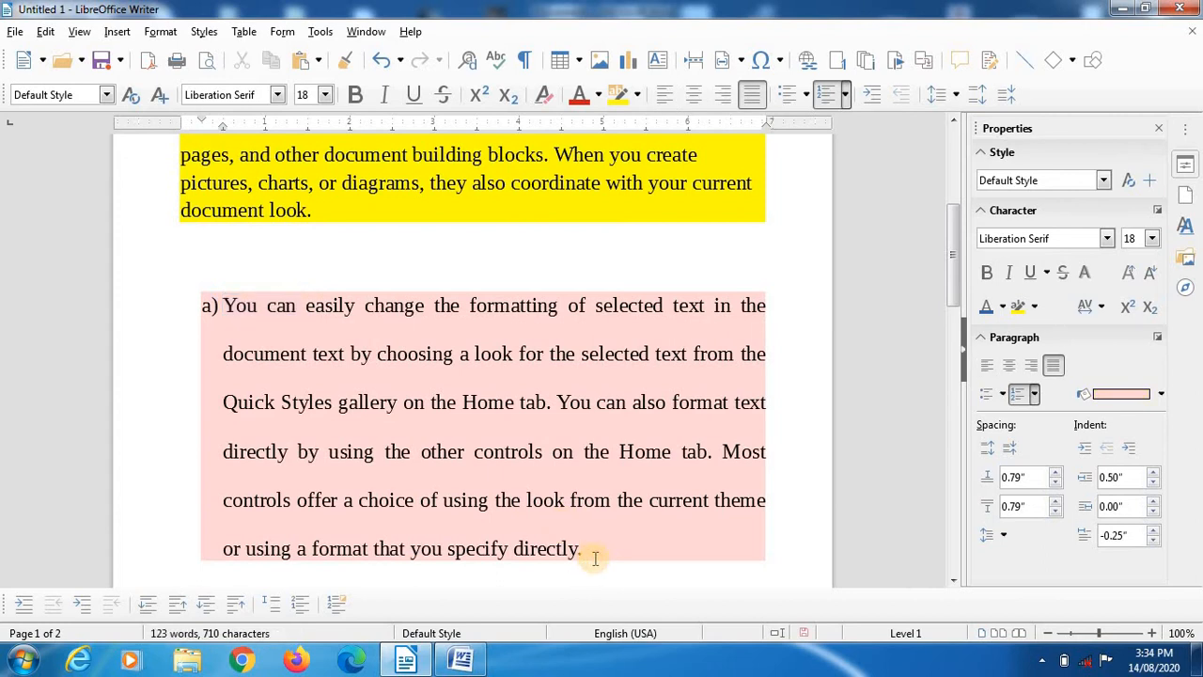
key(Return)
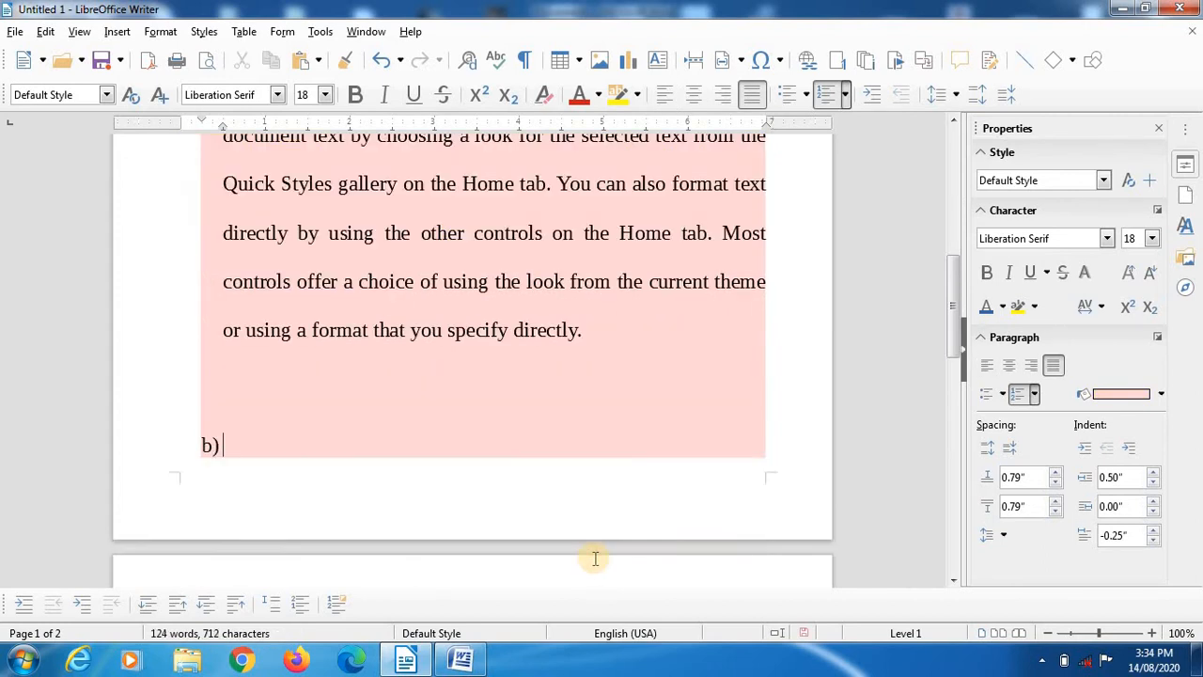
click(306, 58)
key(ctrl+v)
key(ctrl+v)
key(ctrl+v)
key(ctrl+v)
key(ctrl+v)
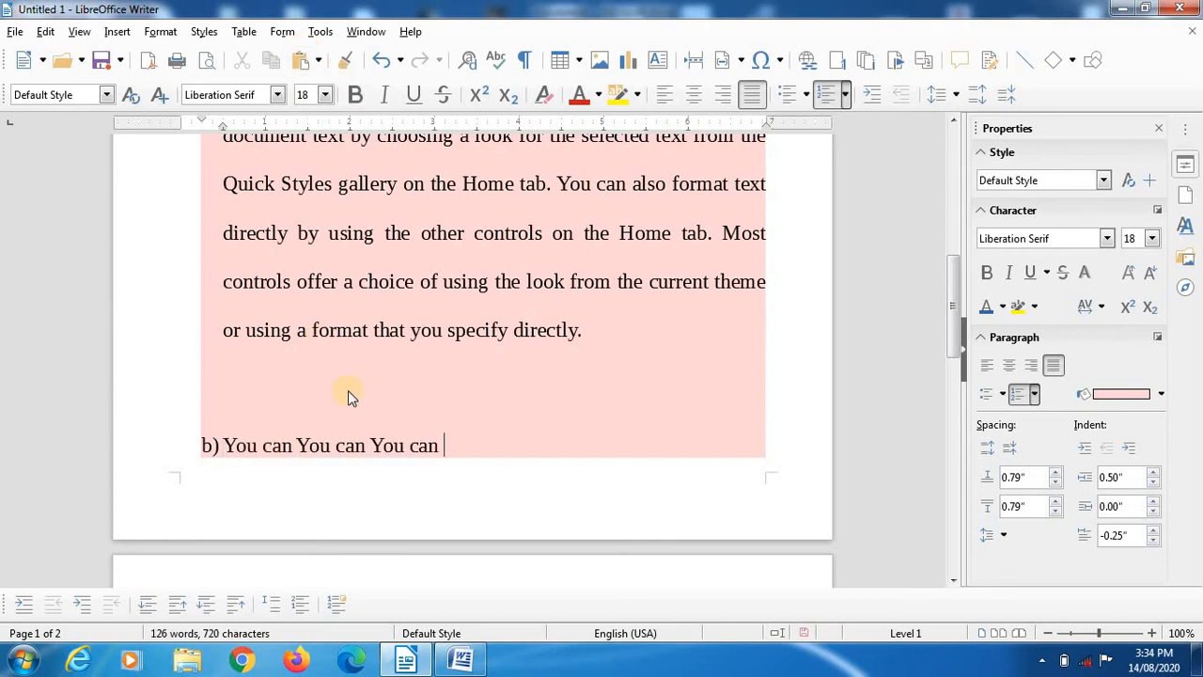
Step: Clone the formatting of "On the Insert tab, the" onto the letters "u can easily ch" in item a)
click(344, 62)
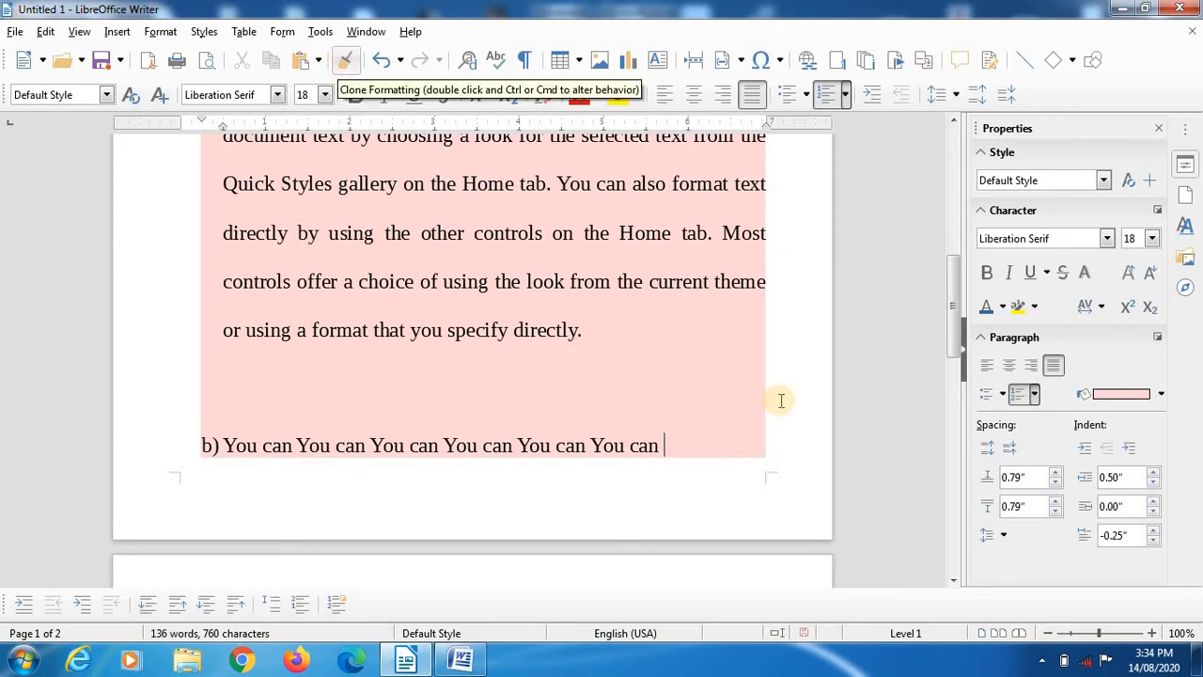
drag(948, 333, 938, 252)
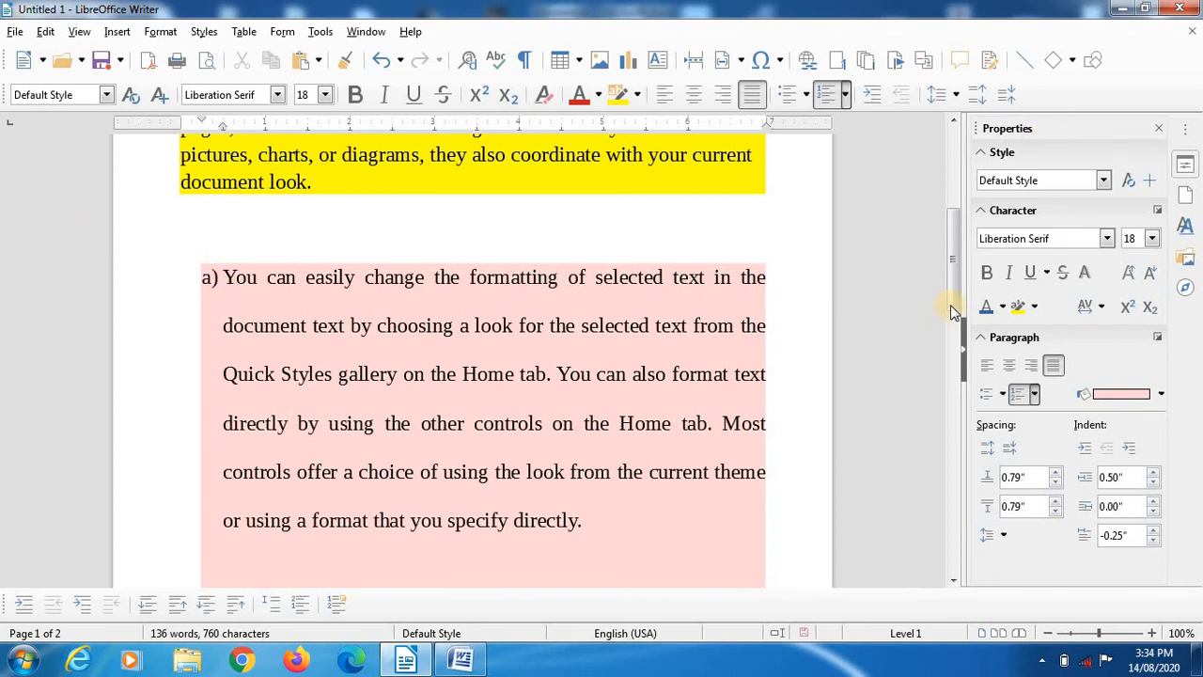
drag(950, 304, 956, 237)
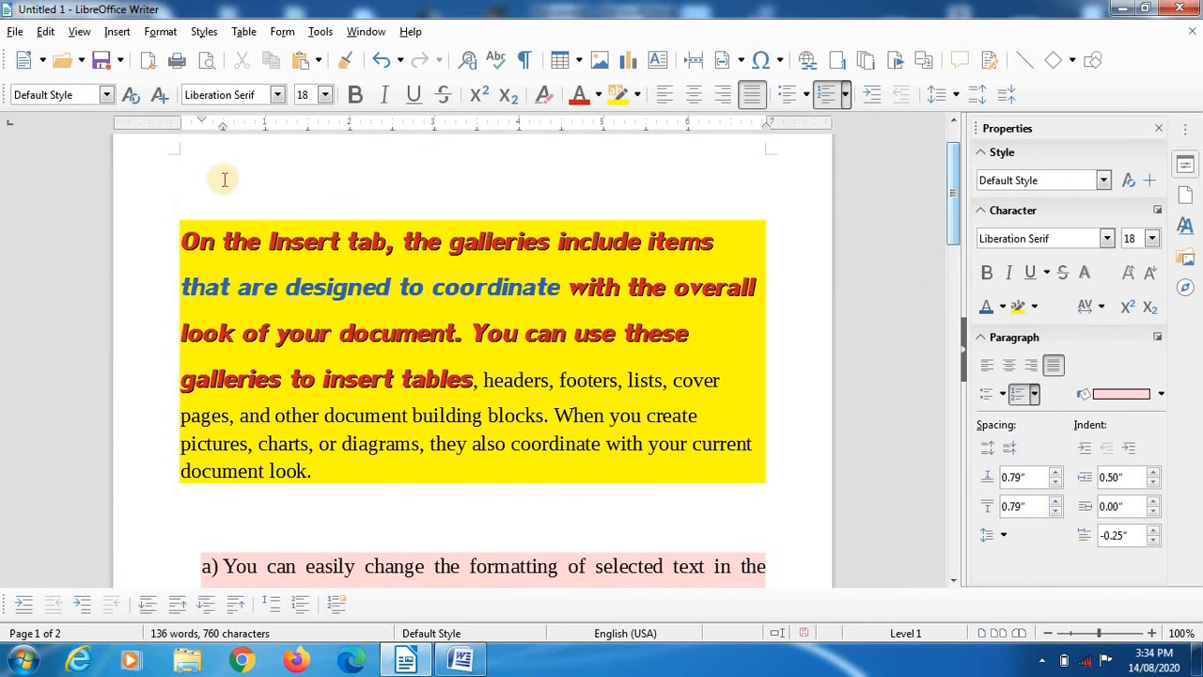
click(199, 240)
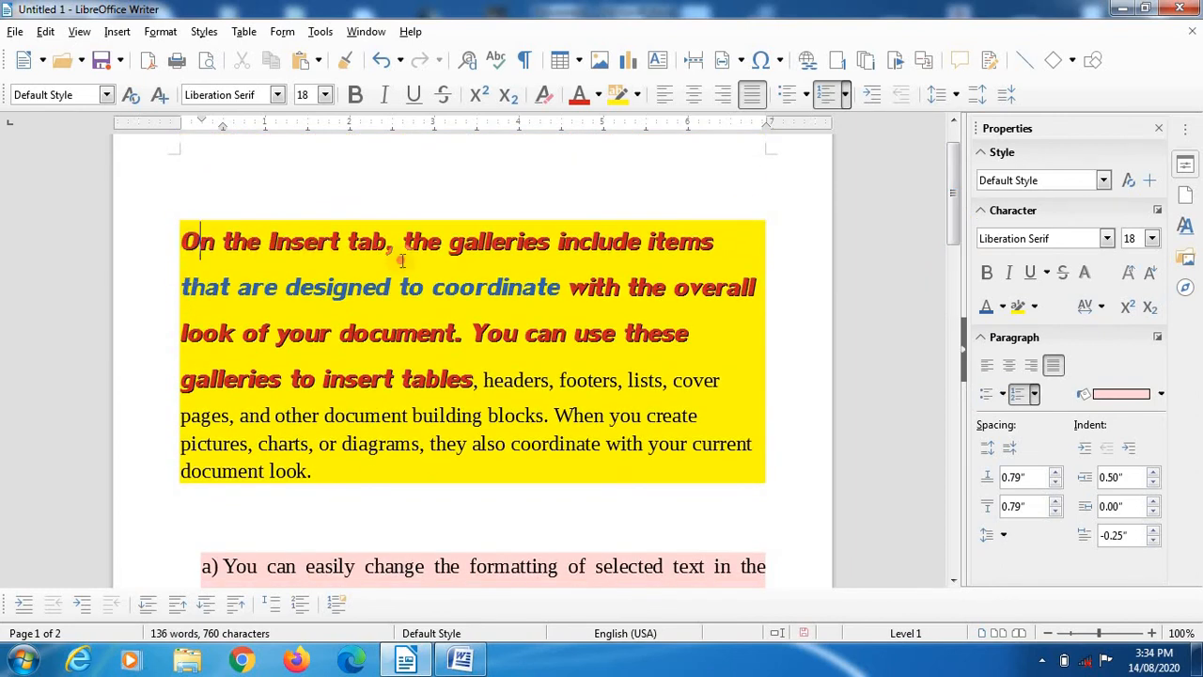
drag(183, 241, 448, 240)
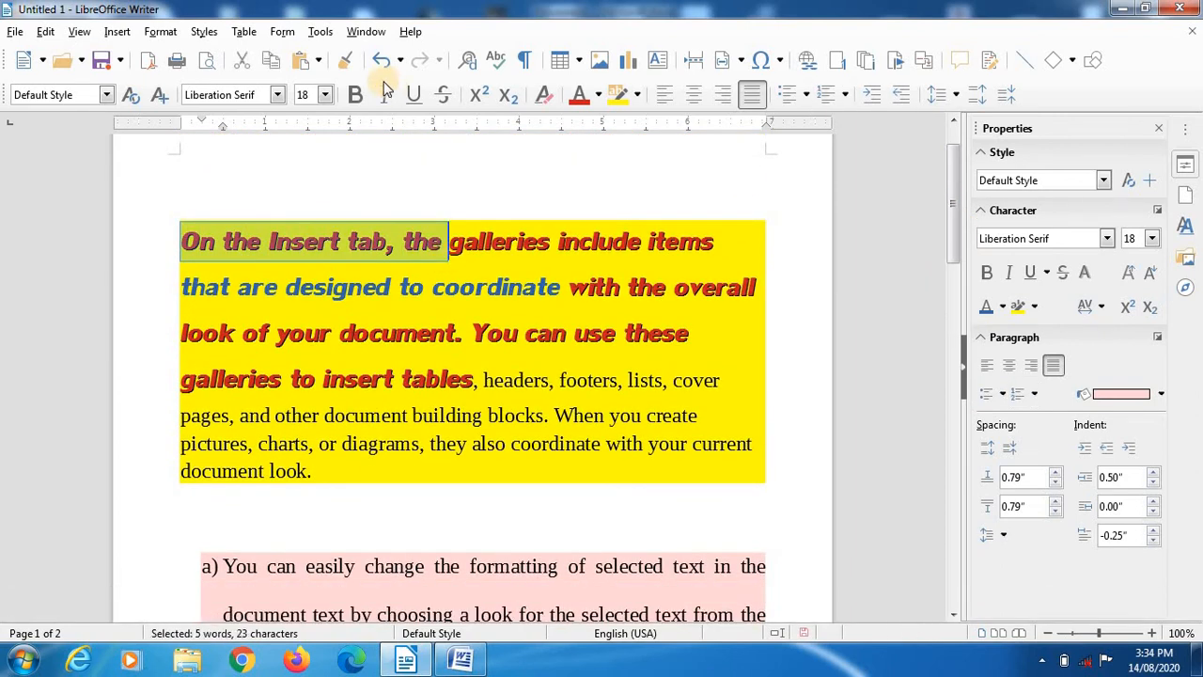
click(345, 59)
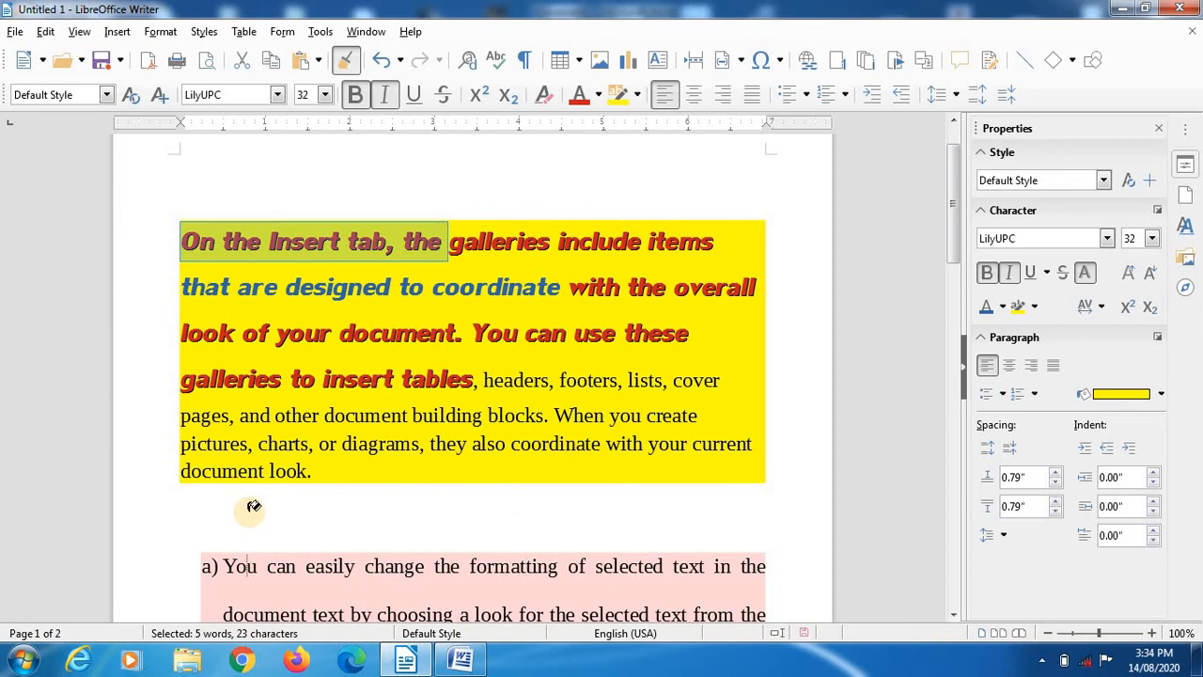
drag(250, 508, 385, 531)
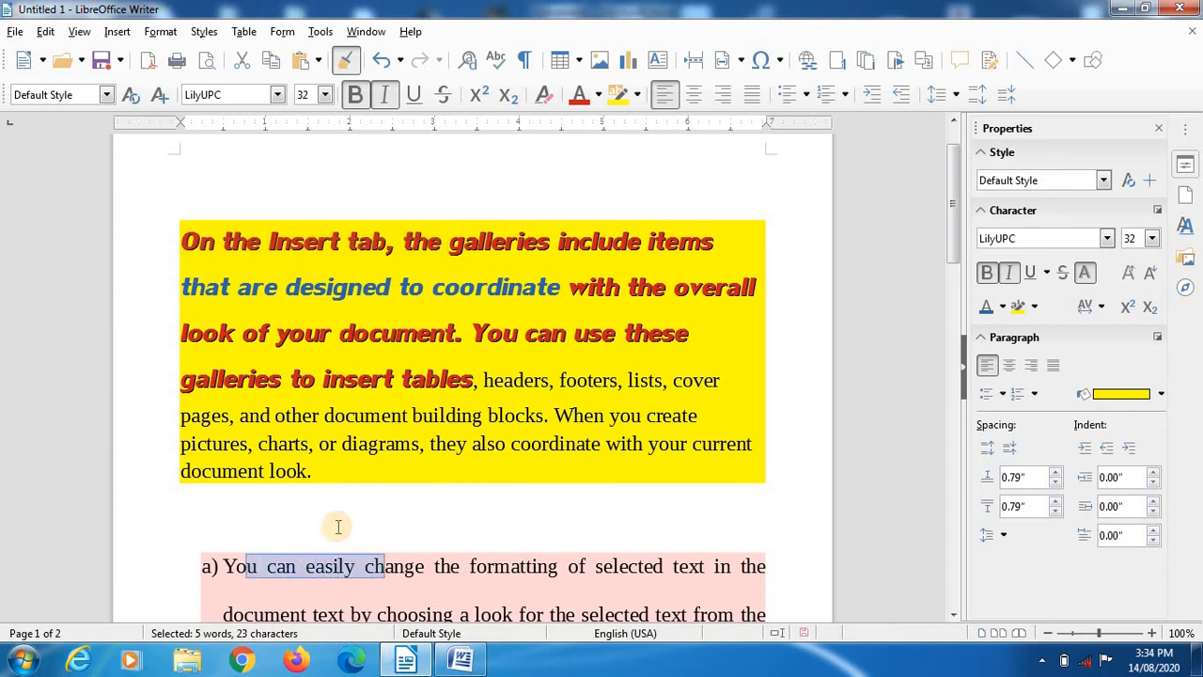
click(415, 534)
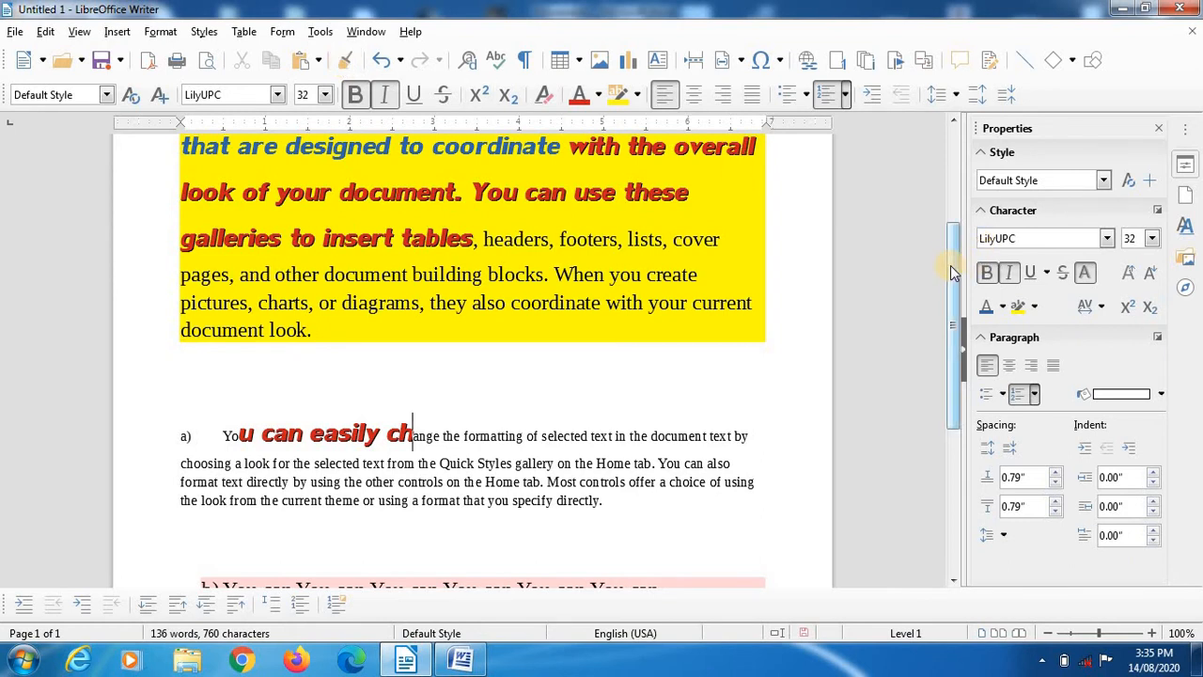
Step: Misspell the word "selected" in the first line of item a) as "sAlected", with an extra space after it
drag(949, 266, 945, 234)
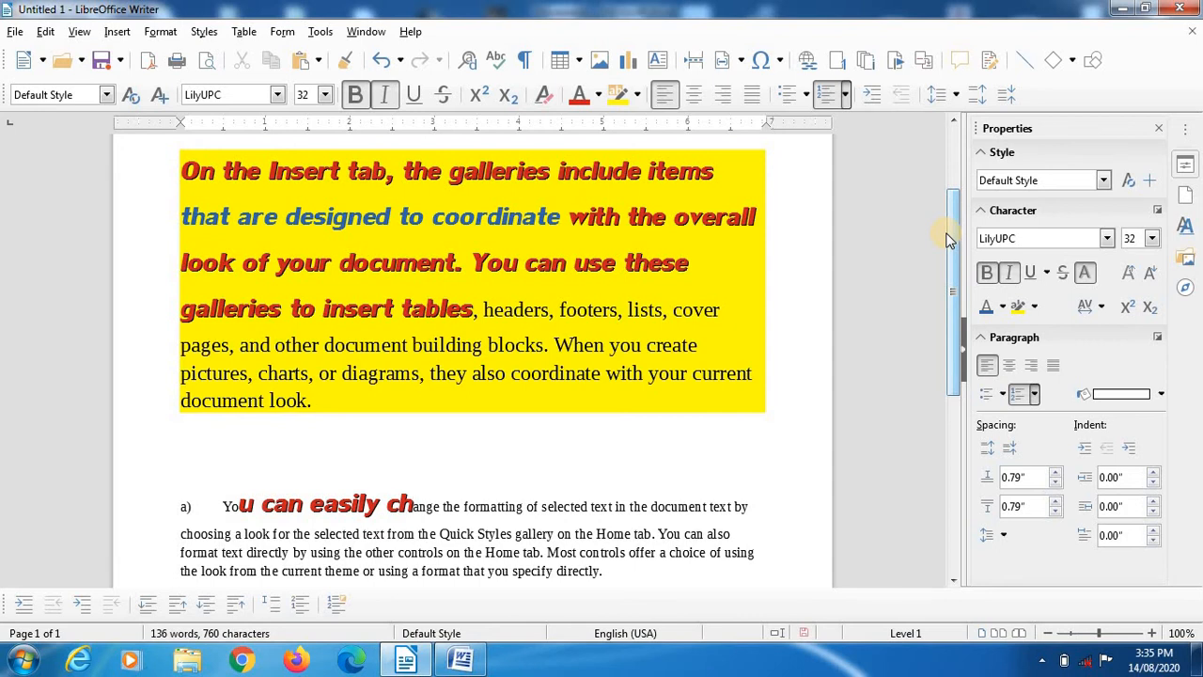
click(412, 505)
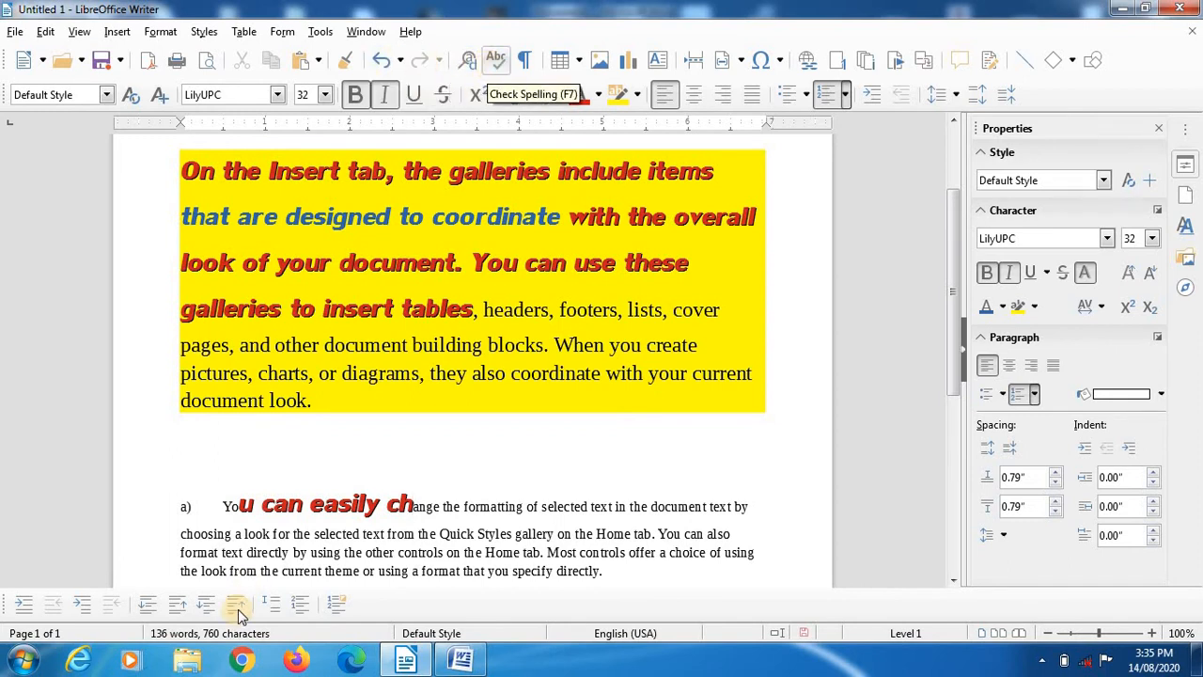
click(552, 507)
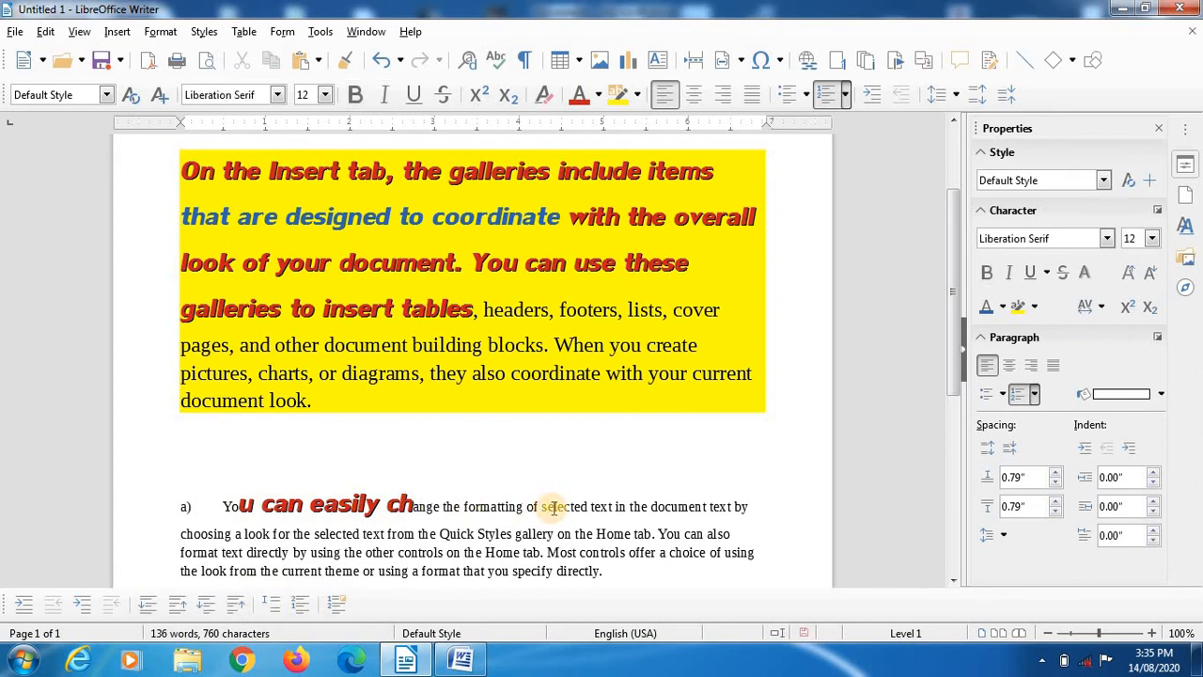
text(A)
key(Delete)
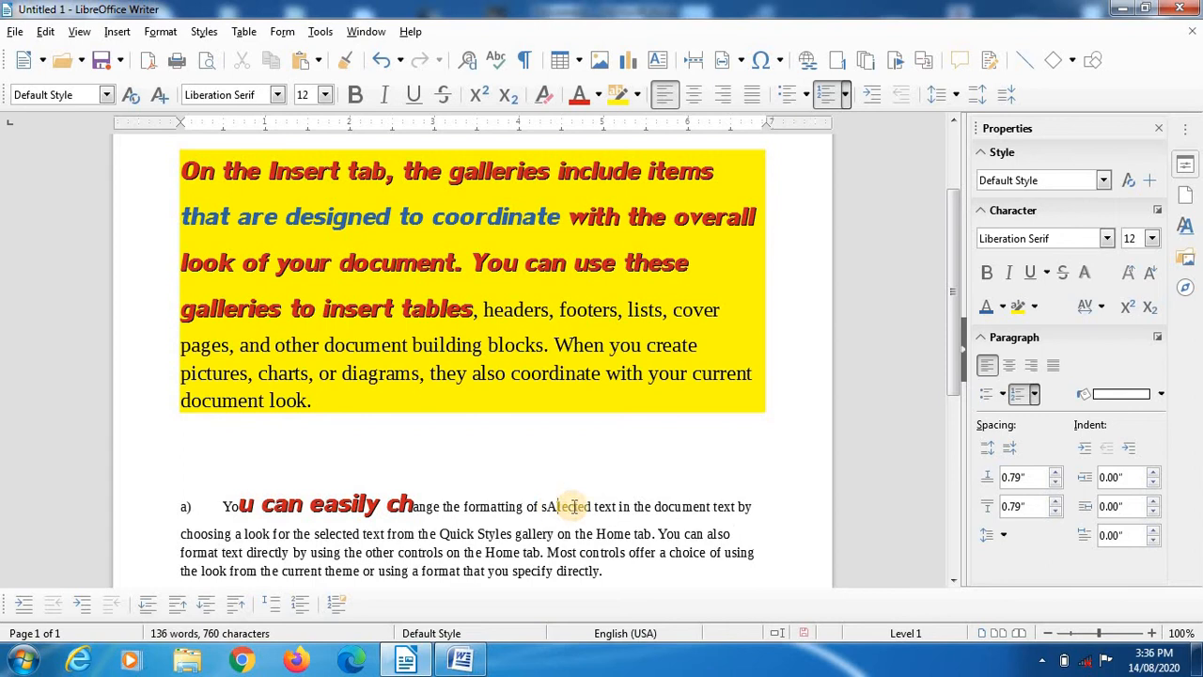
click(589, 505)
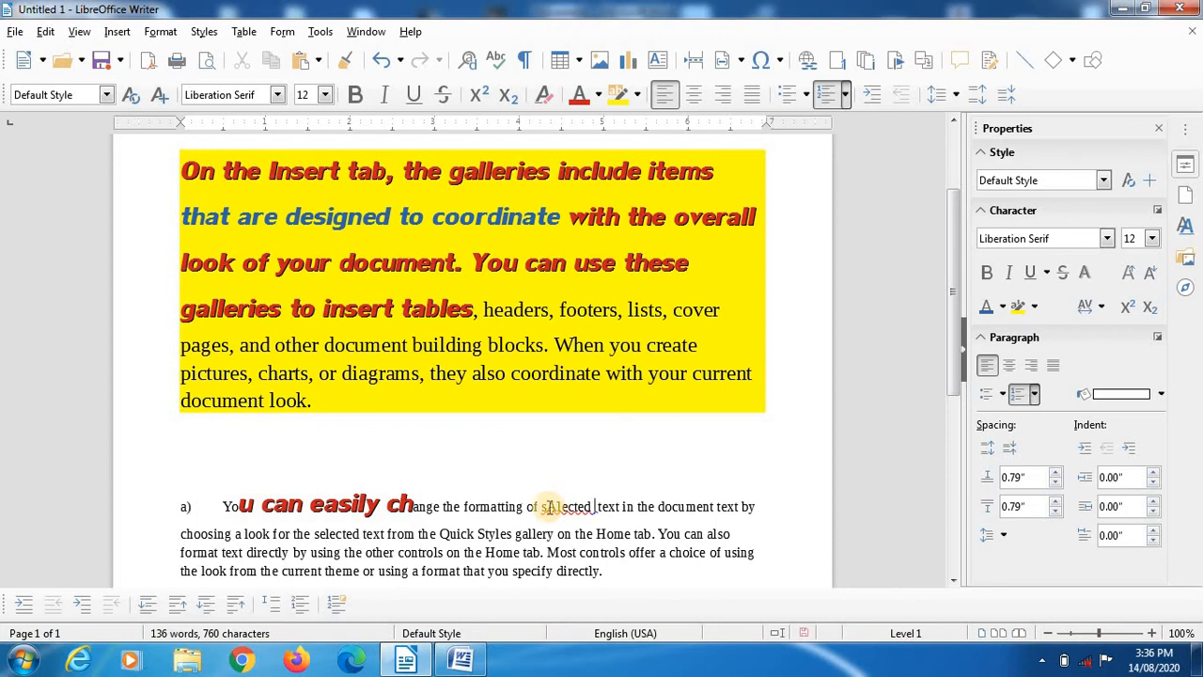
Step: Run the spelling check on "sAlected", correct it to "selected", and close the check without fixing the extra space
drag(538, 507, 595, 507)
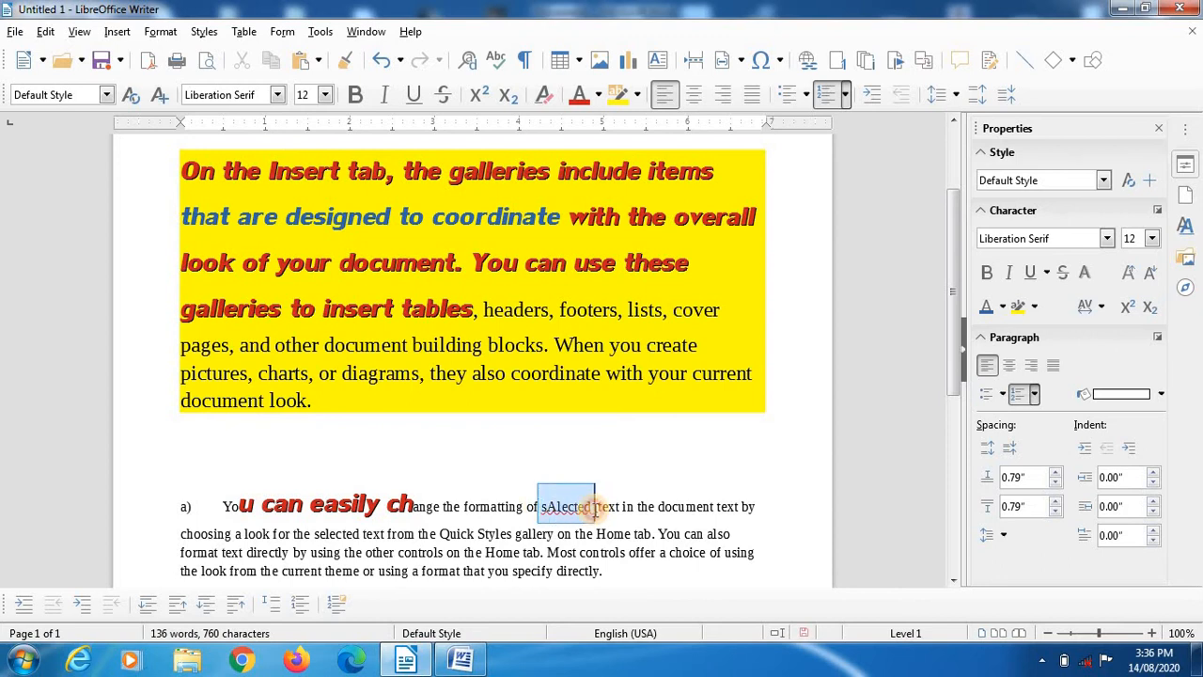
click(487, 73)
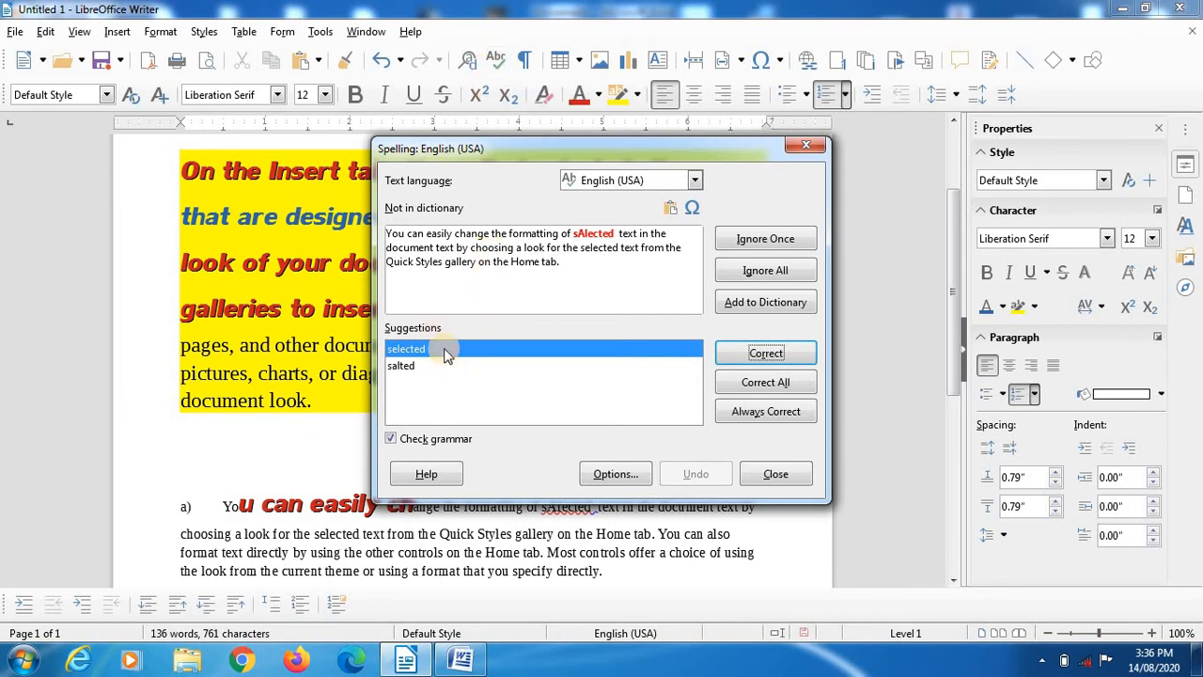
click(764, 354)
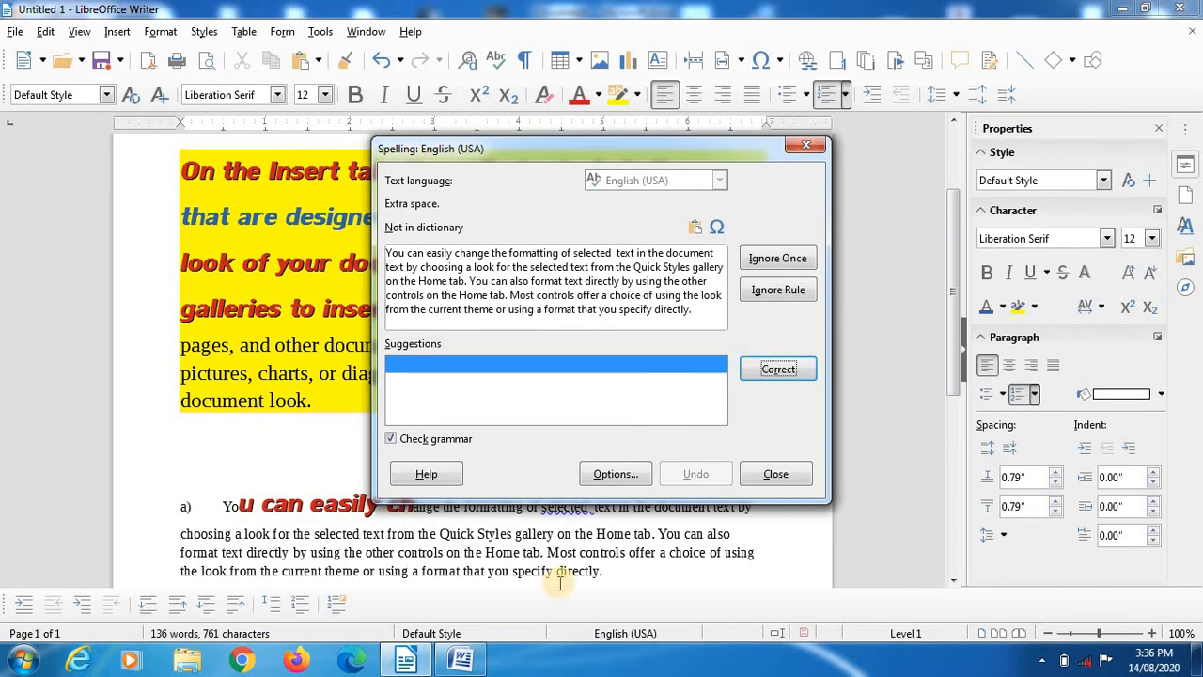
click(799, 475)
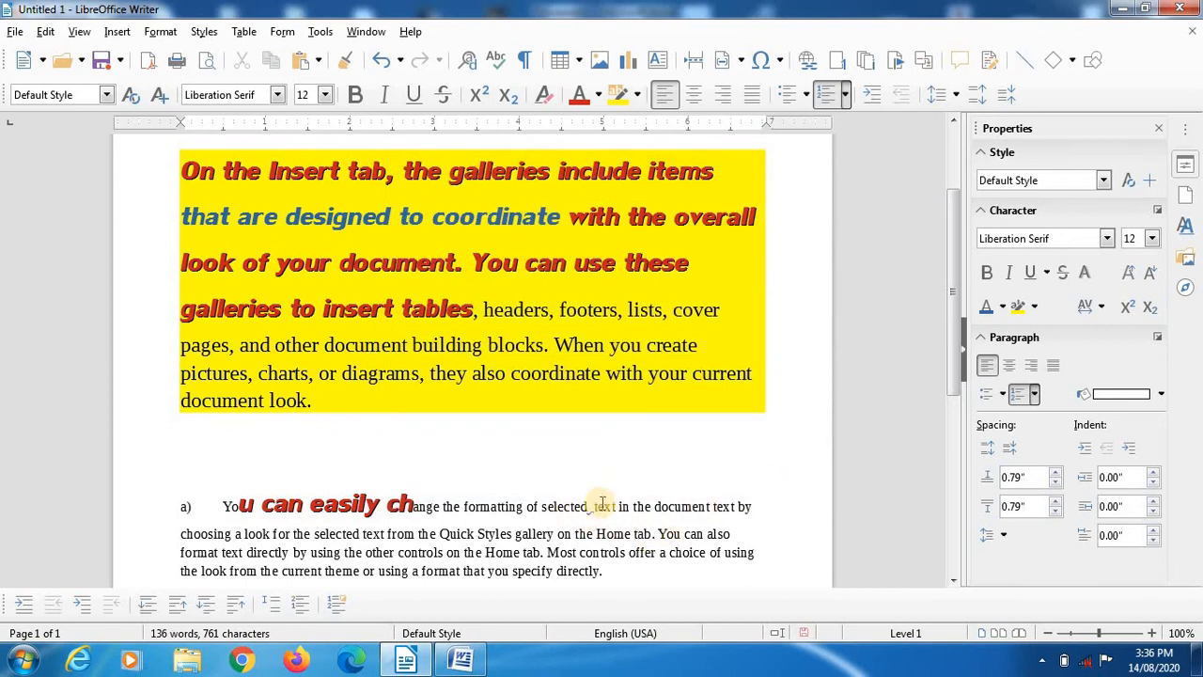
Step: Show the formatting marks and look through the document down to its last line
click(524, 61)
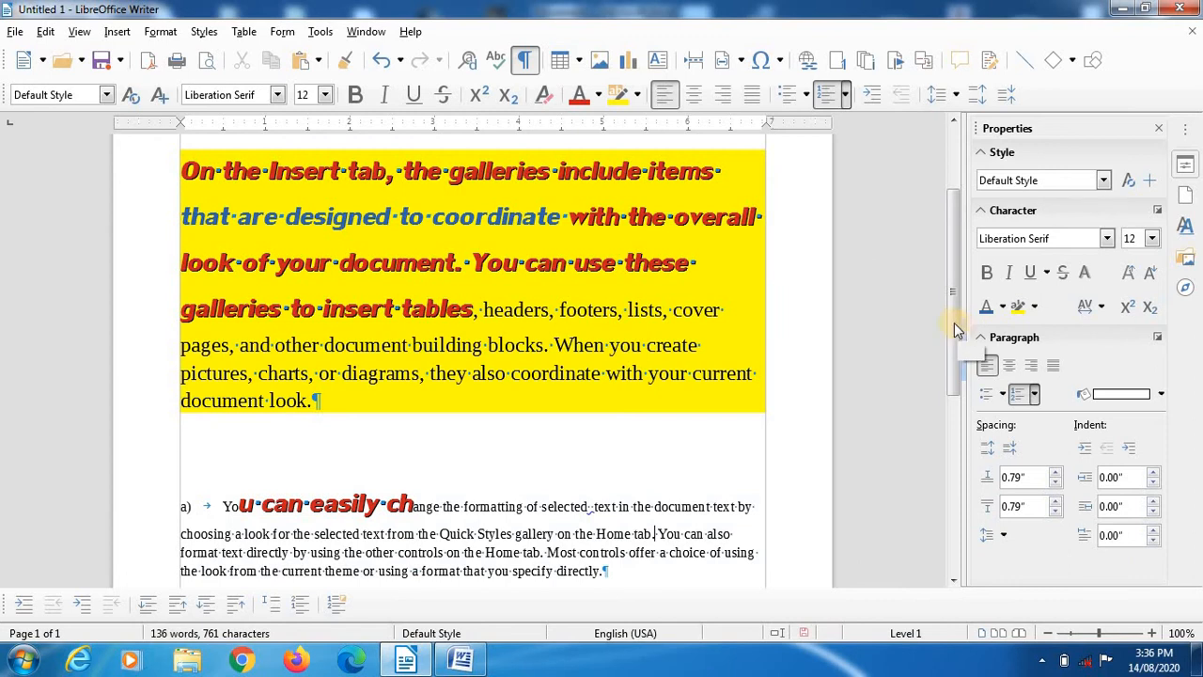
drag(953, 323, 948, 529)
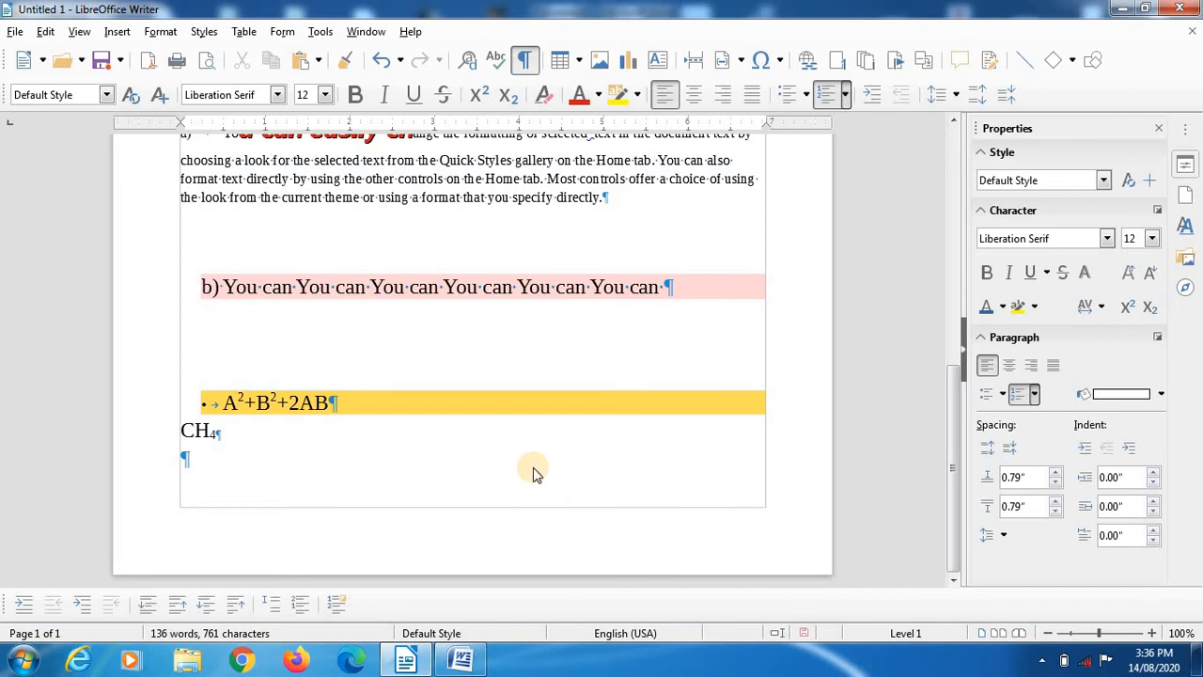
Step: Delete the entire document content and insert a table with nine columns and five rows
key(ctrl+a)
key(Delete)
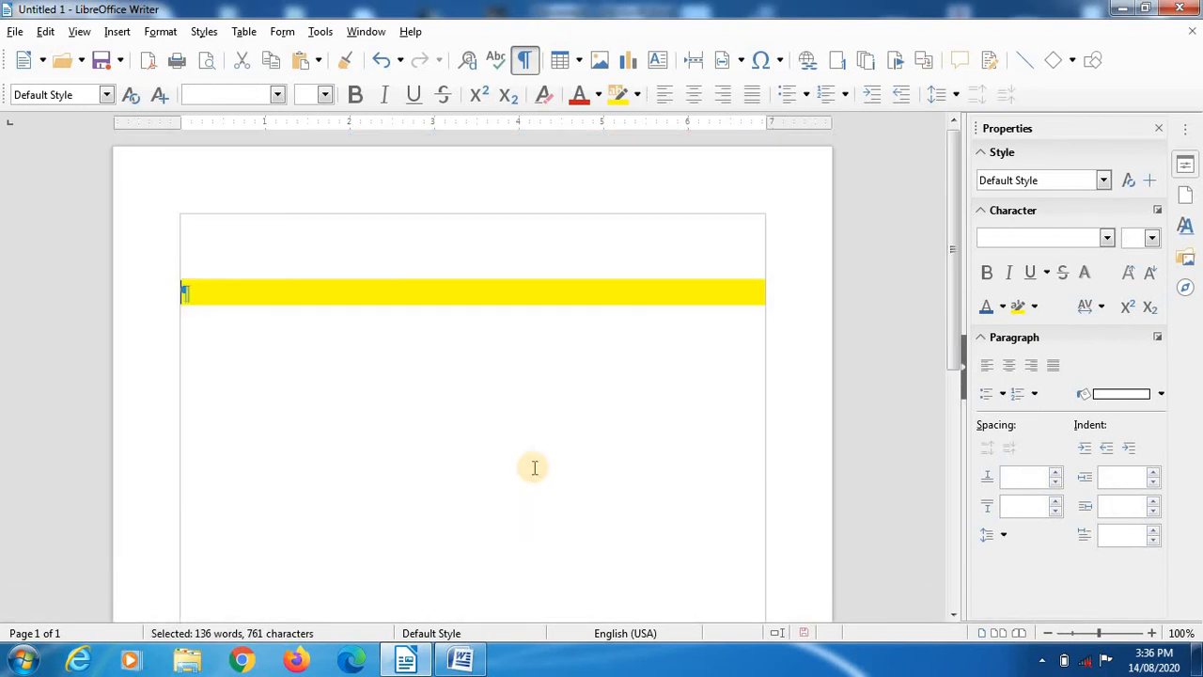
click(579, 60)
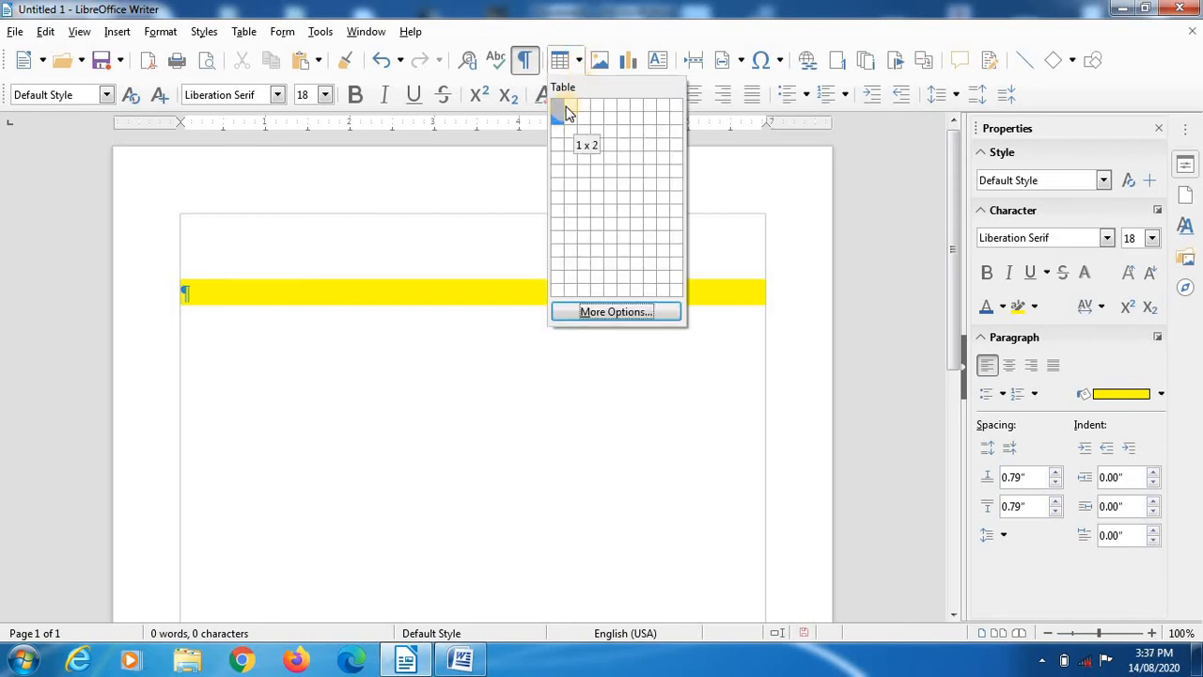
click(667, 164)
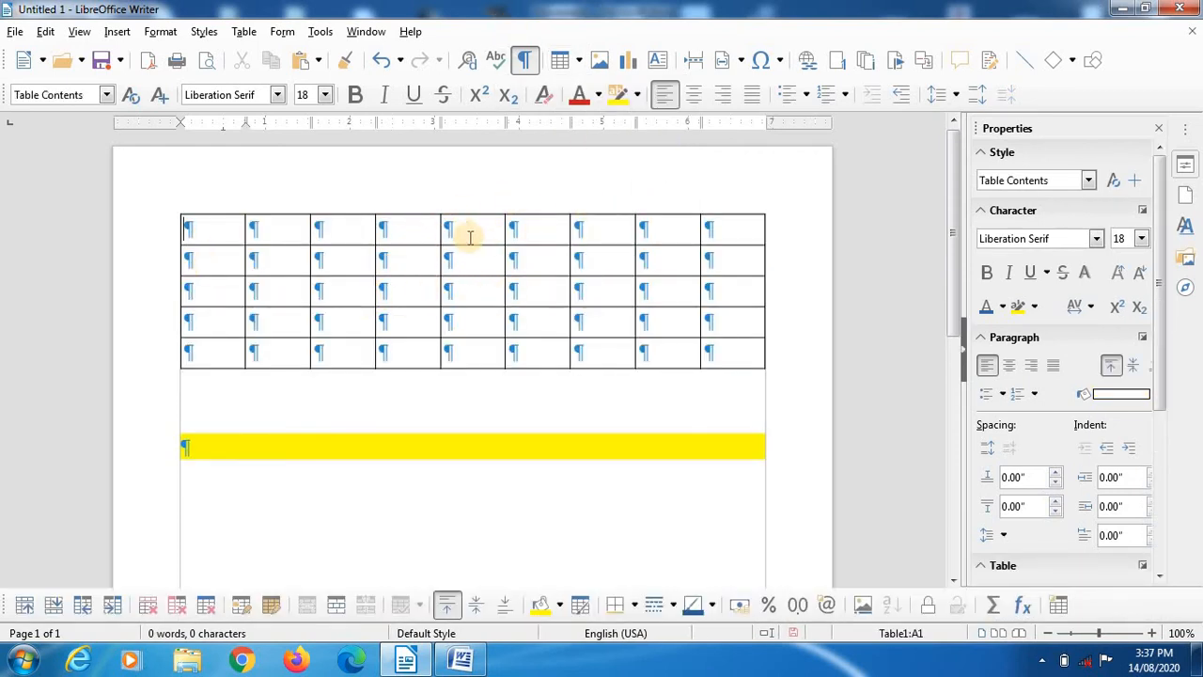
Step: Hide the formatting marks and extend the table from its last cell with new rows, up to about 14 rows
click(529, 61)
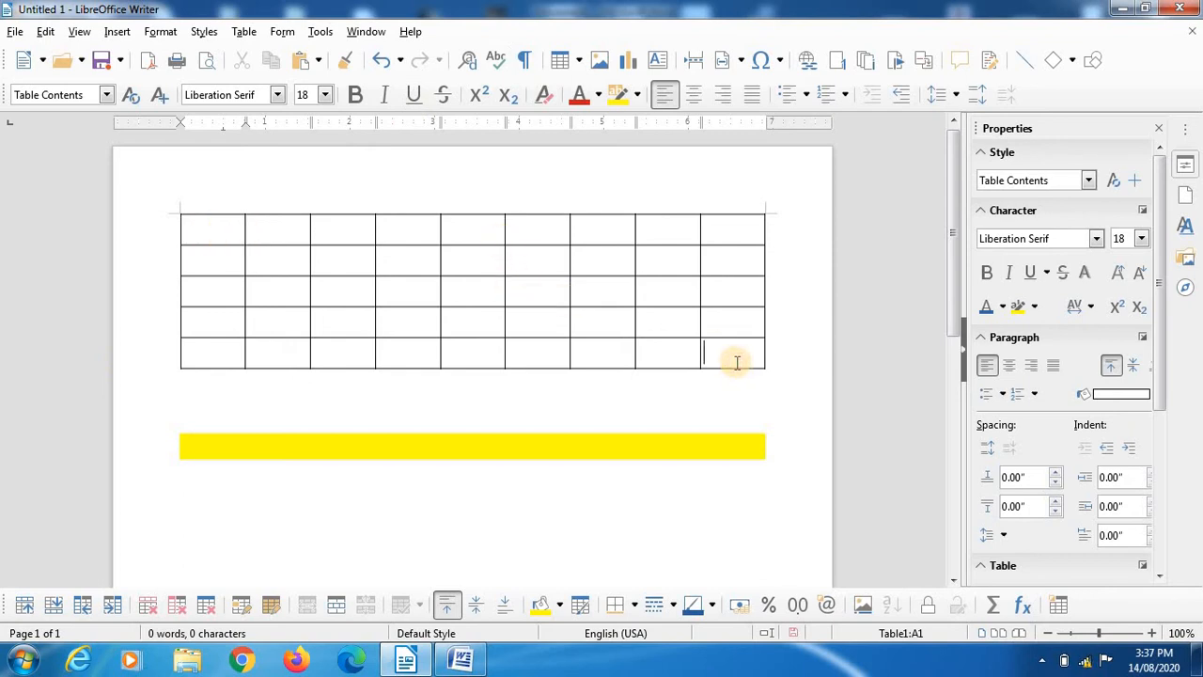
key(Tab)
key(Tab)
key(Tab)
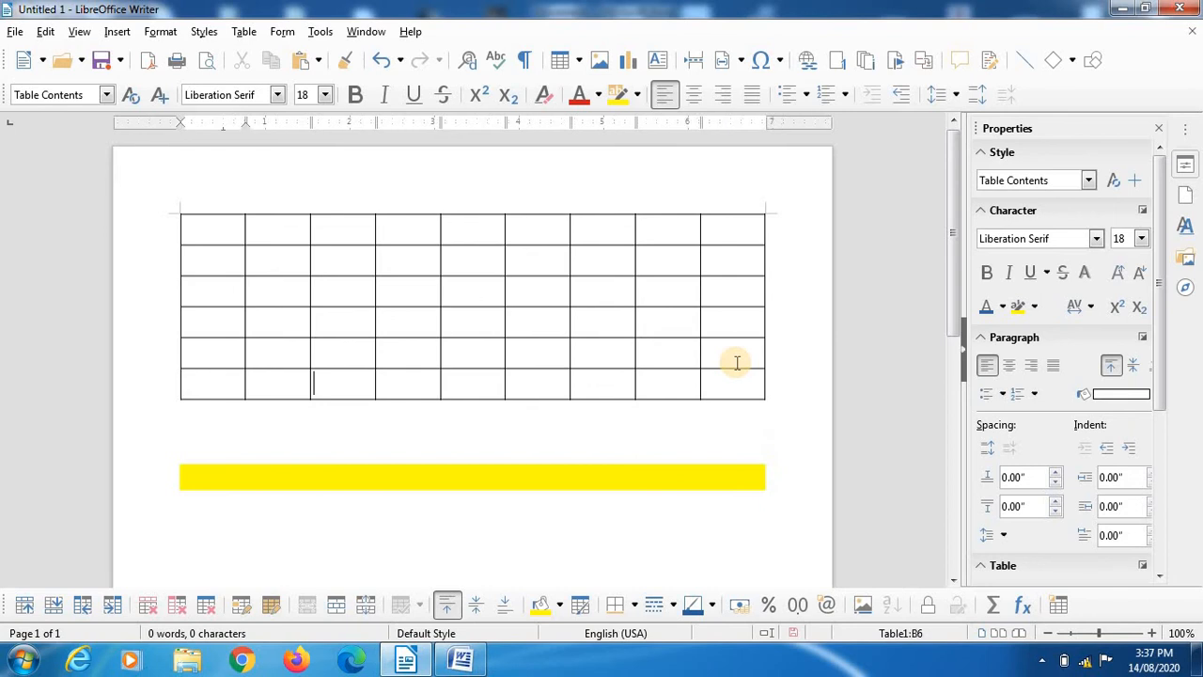
key(Tab)
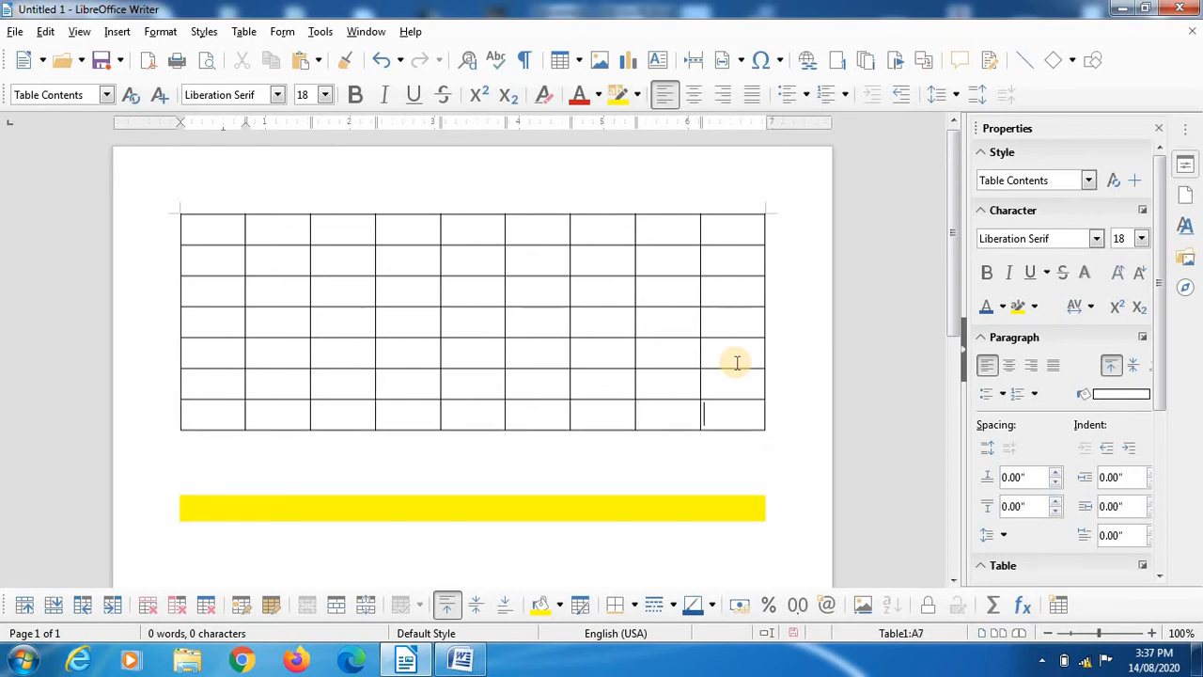
key(Tab)
key(Tab)
key(Tab)
key(Tab)
key(Tab)
key(Tab)
key(Tab)
key(Tab)
key(Tab)
key(Tab)
key(Tab)
key(Tab)
key(Tab)
key(Tab)
key(Tab)
key(Tab)
key(Tab)
key(Tab)
key(Tab)
key(Tab)
key(Tab)
key(Tab)
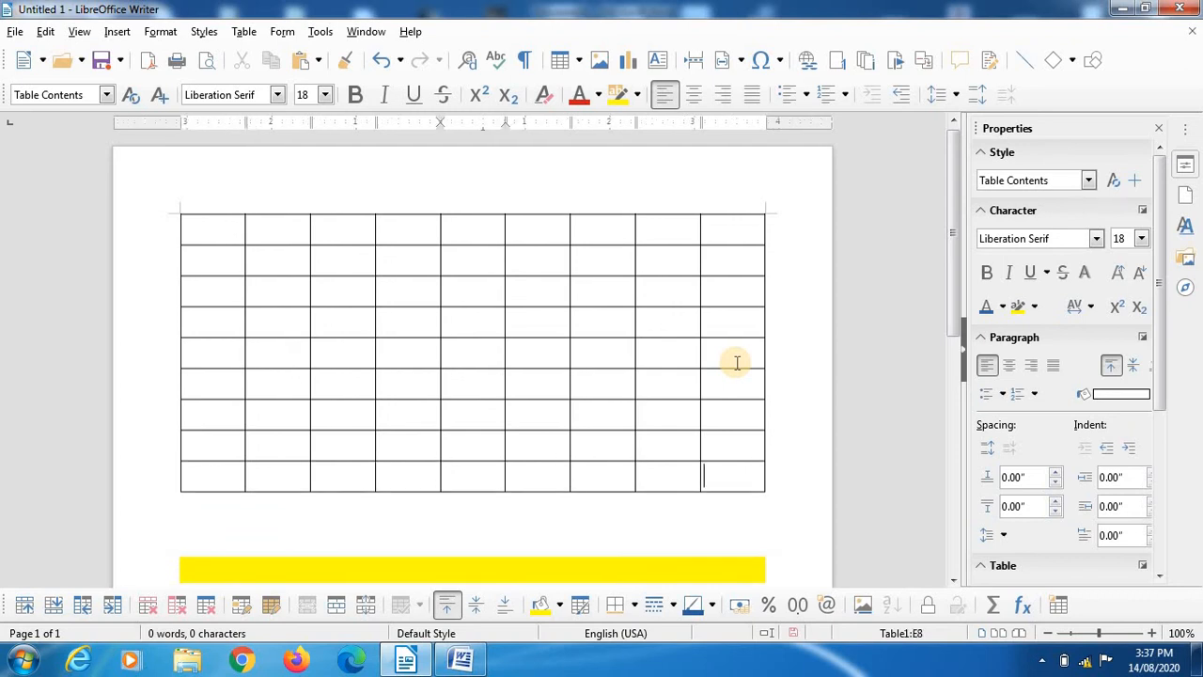
key(Tab)
key(Tab)
key(Tab)
key(Tab)
key(Tab)
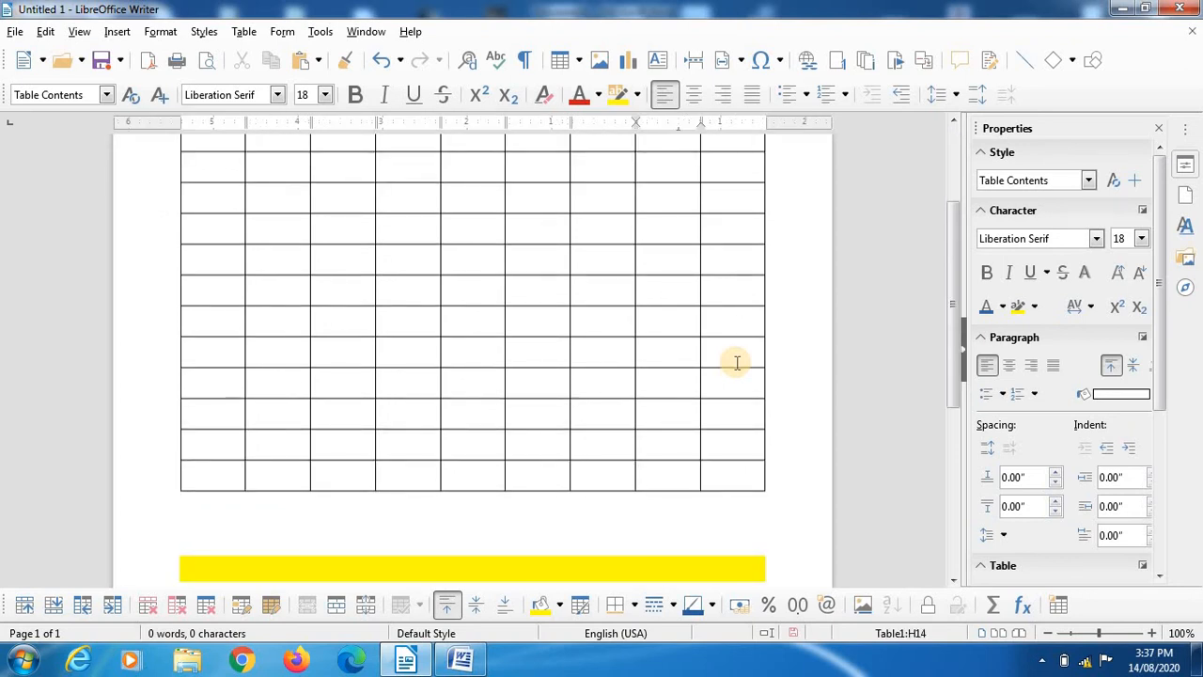
Step: Open the chart wizard, look through the chart types from Bar to Column and Line, and cancel without inserting a chart
click(635, 66)
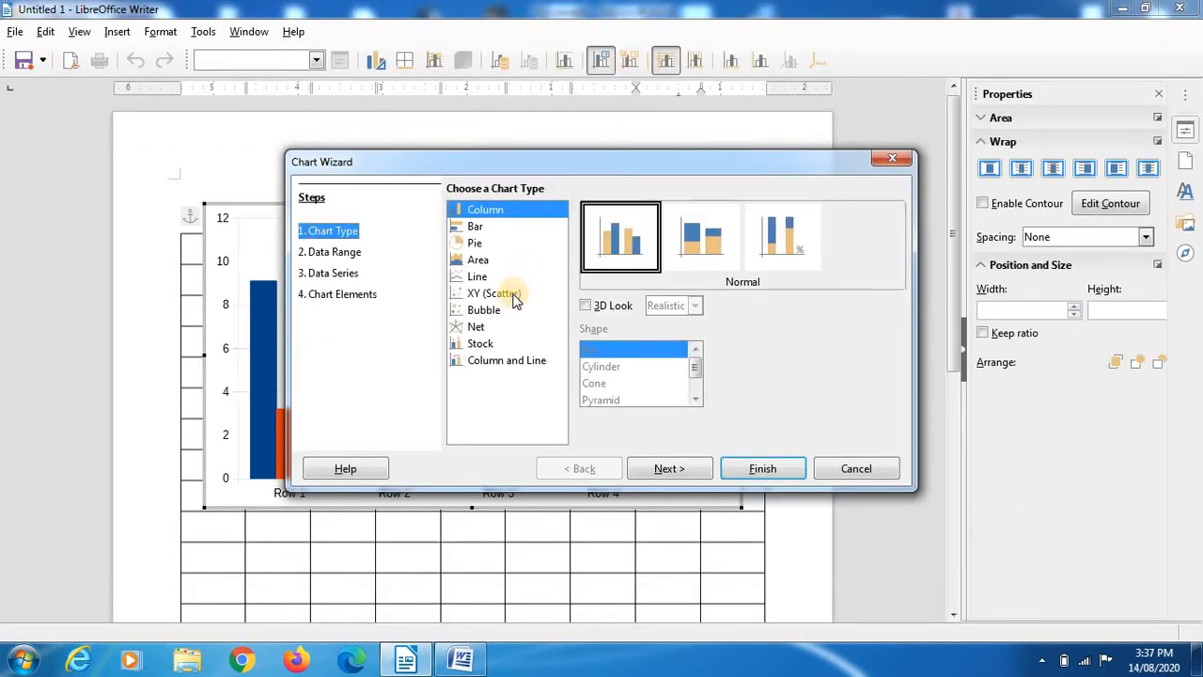
click(479, 230)
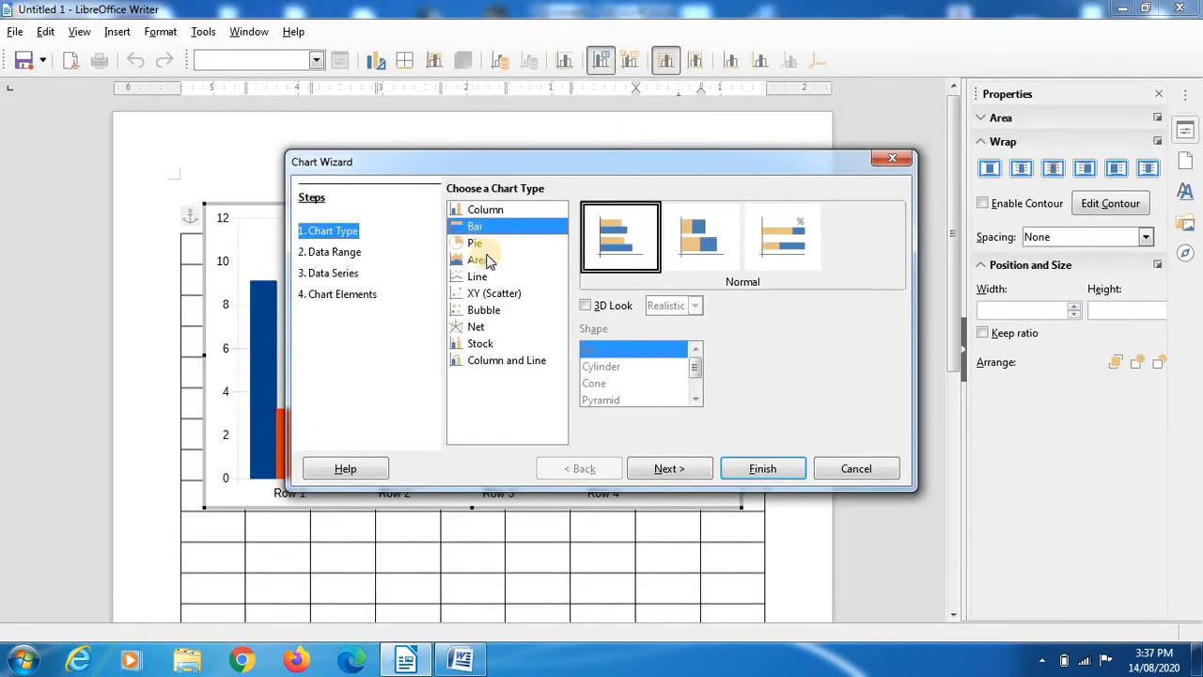
click(482, 244)
click(481, 261)
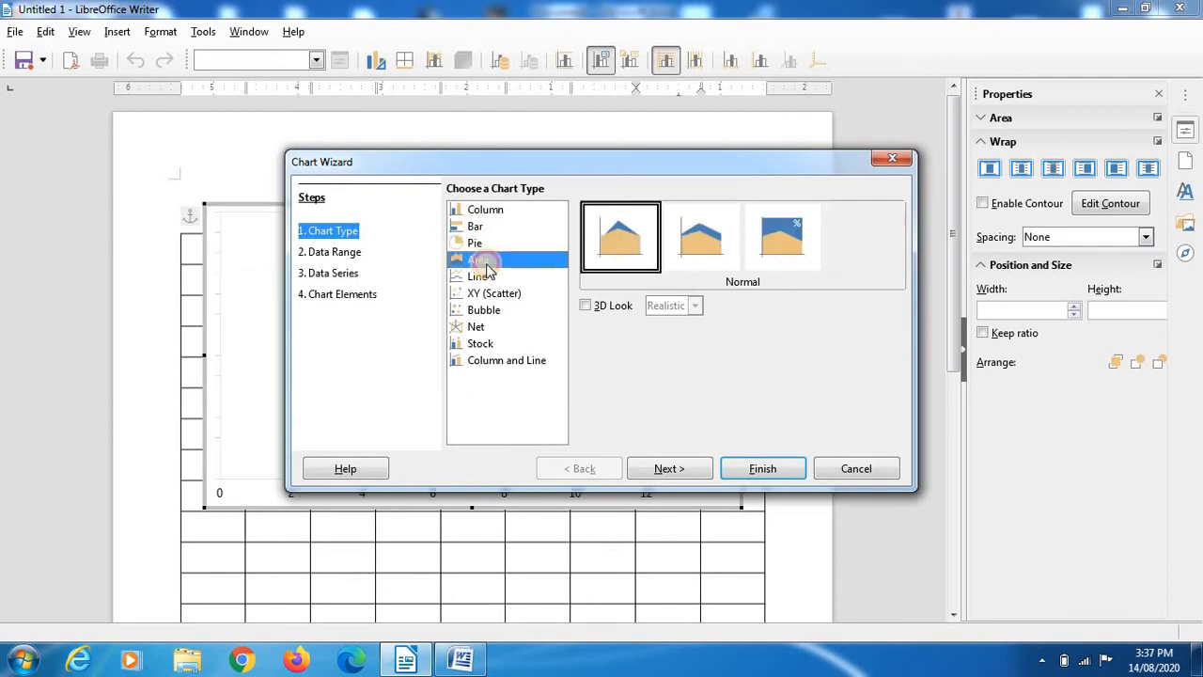
click(484, 277)
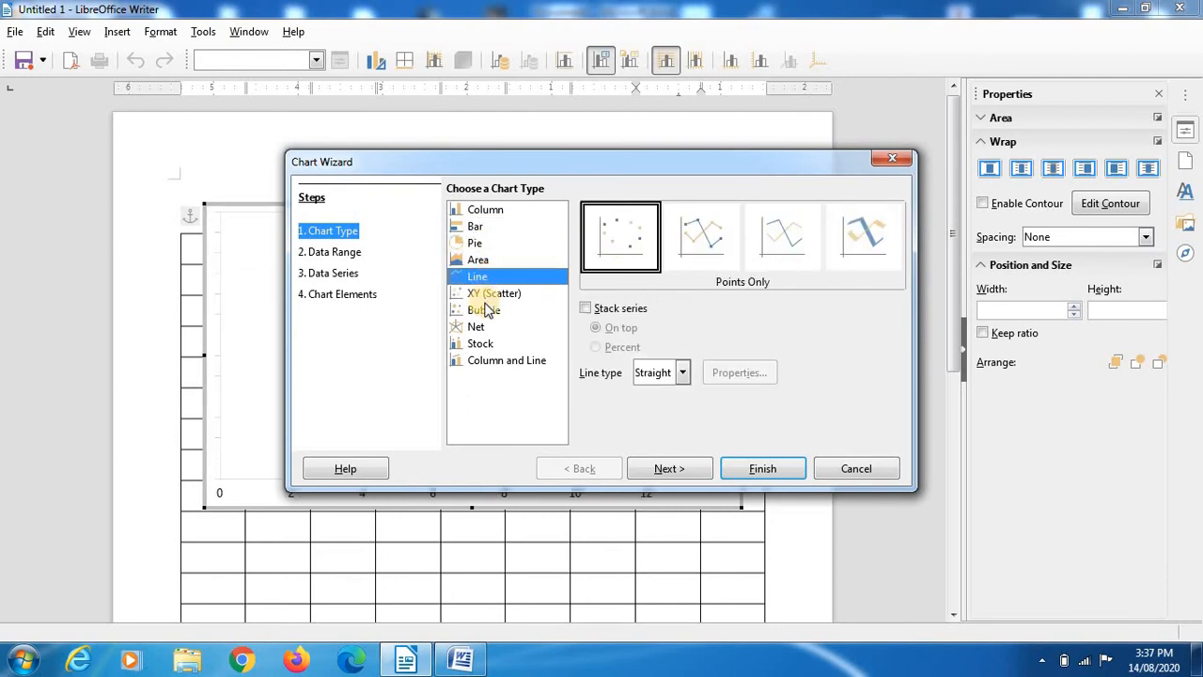
click(486, 313)
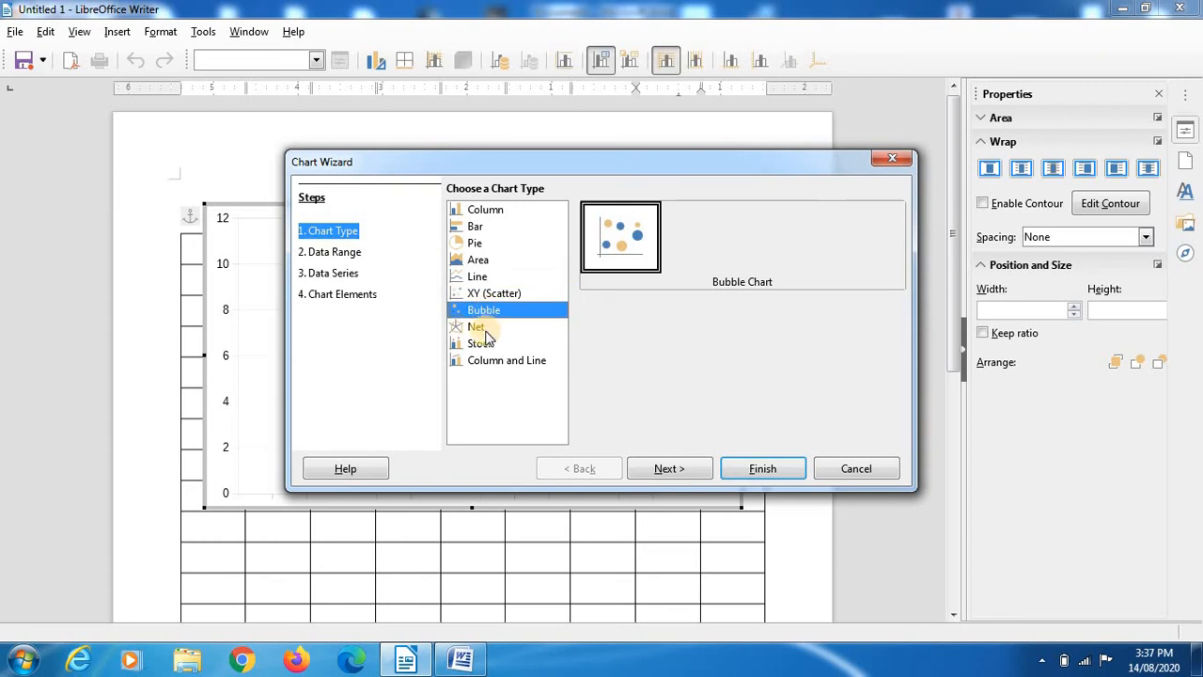
click(476, 328)
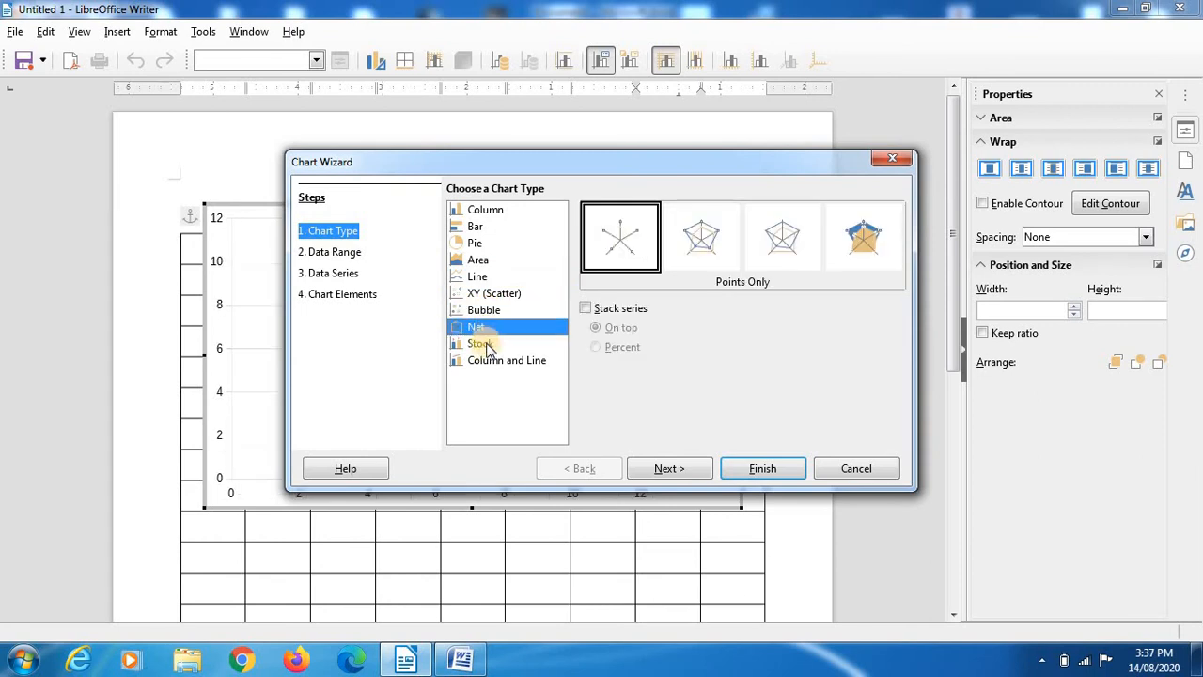
click(484, 346)
click(496, 362)
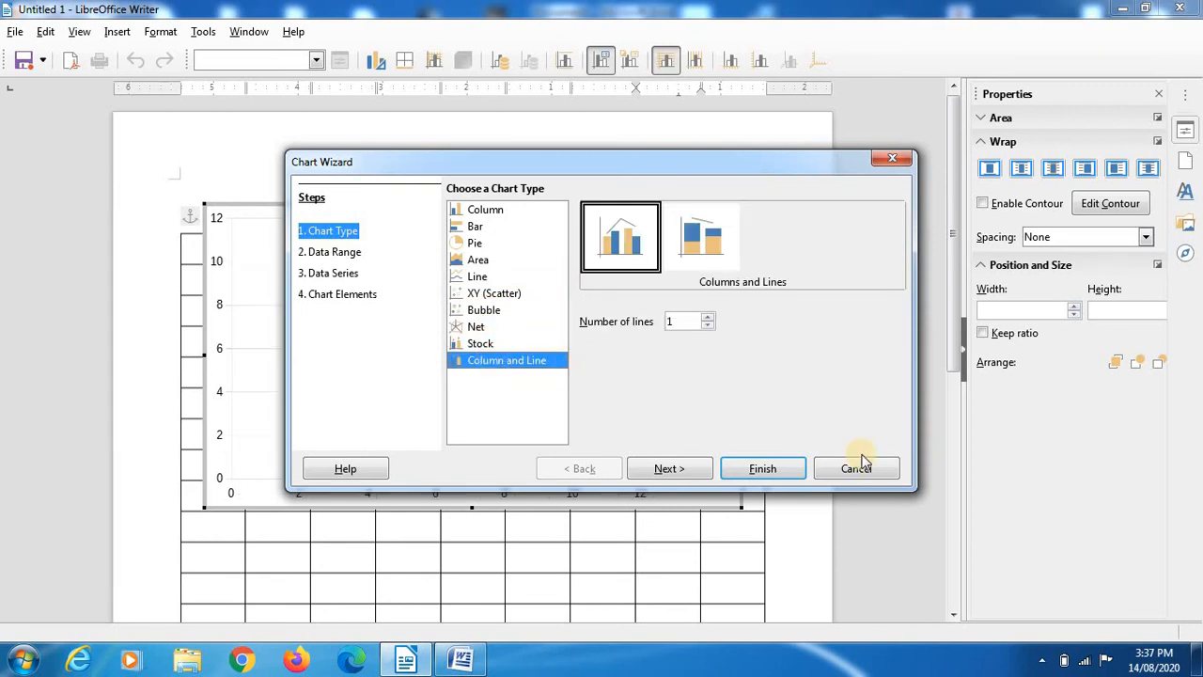
click(854, 468)
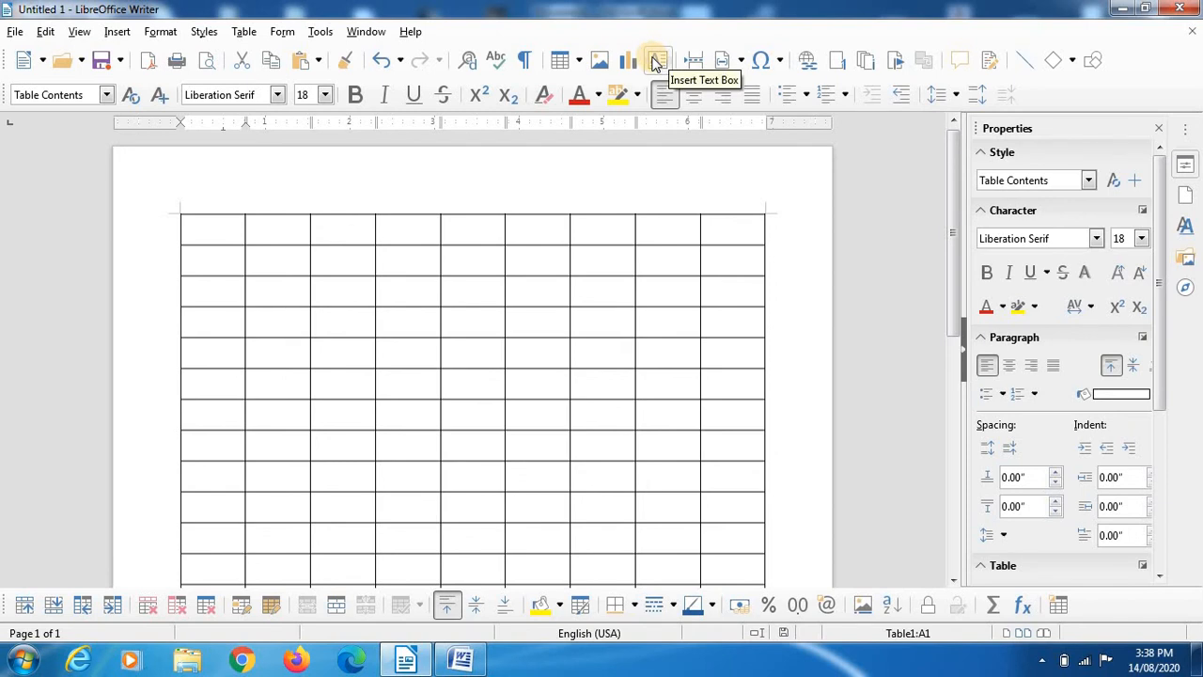
click(656, 61)
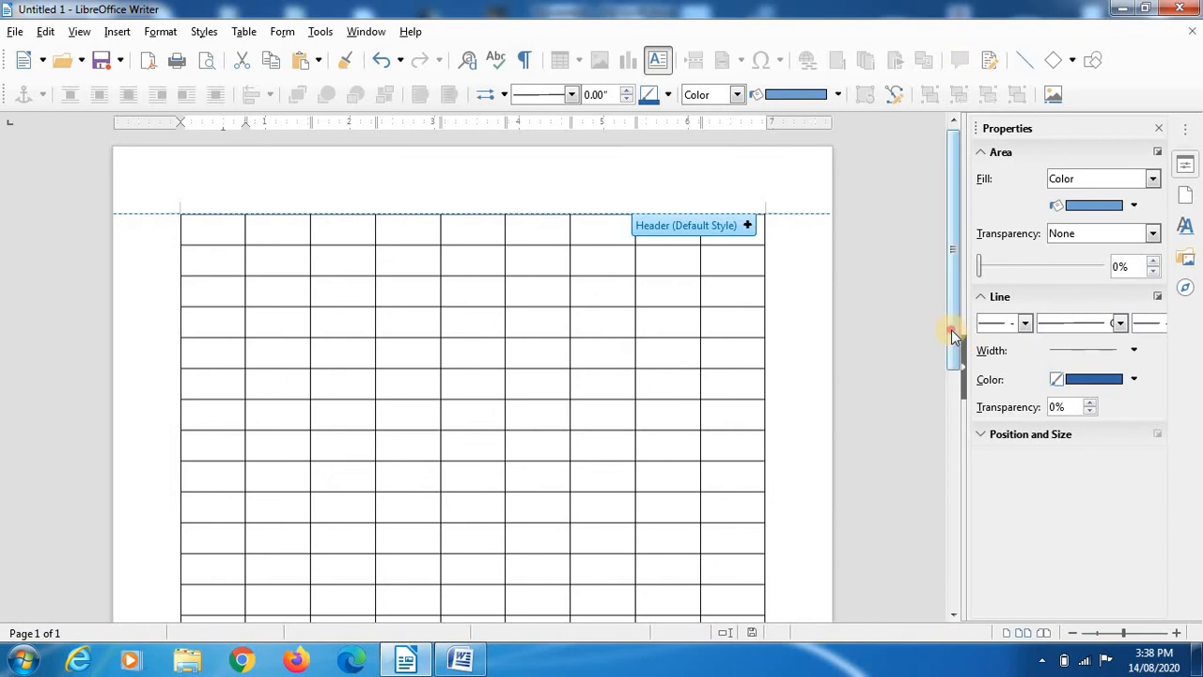
drag(952, 336, 950, 448)
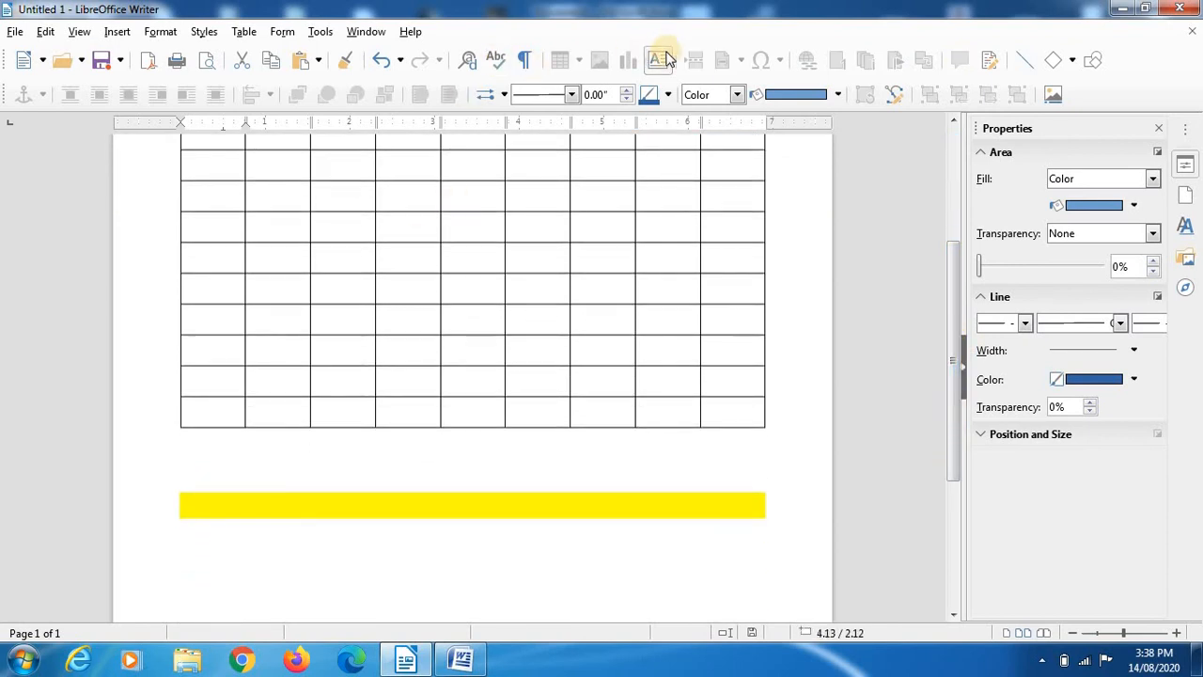
click(279, 504)
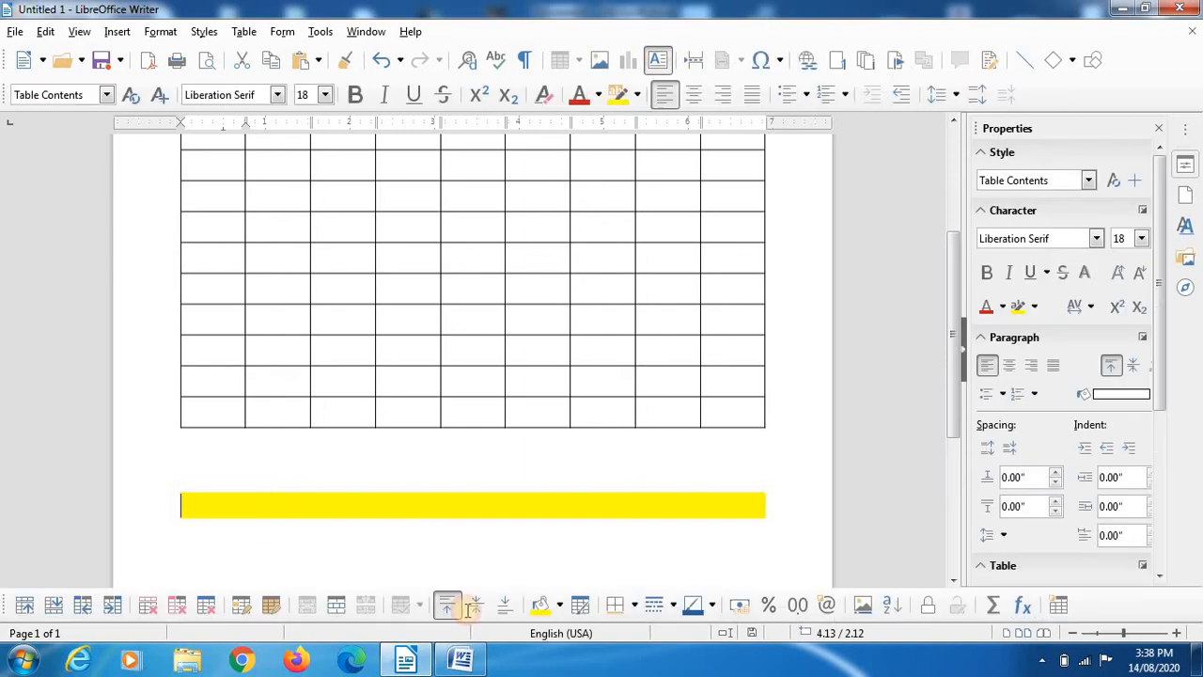
Step: From the table's last cell, insert three rows above and two rows below the current row
click(25, 493)
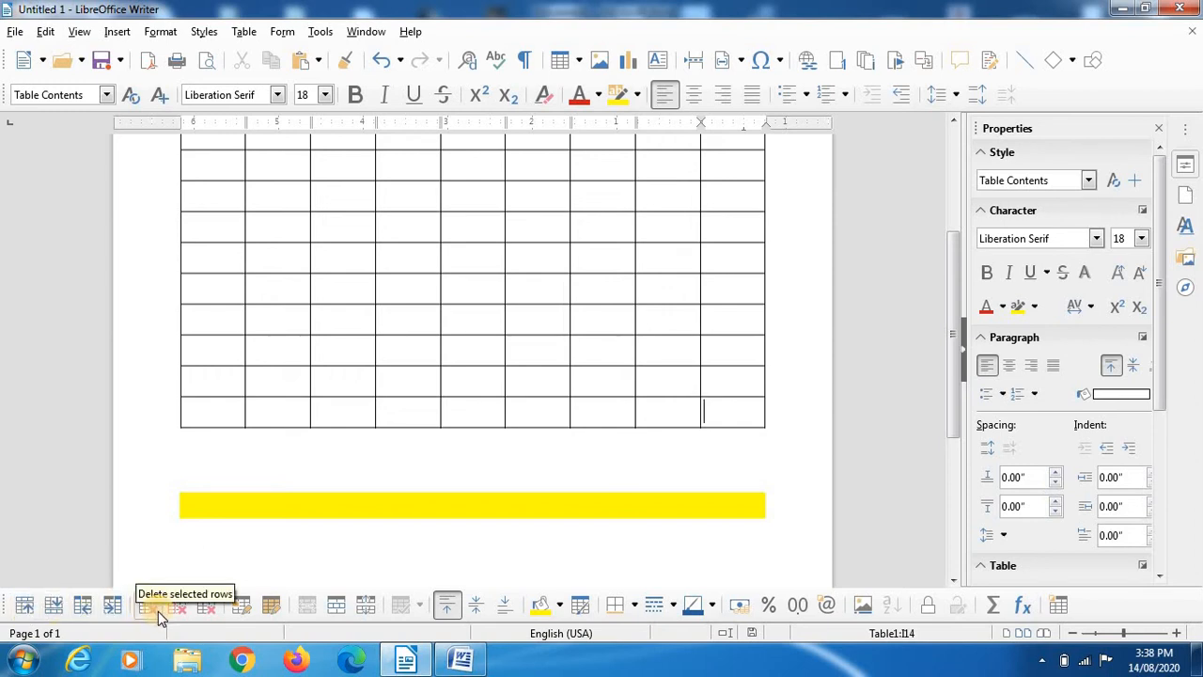
click(24, 607)
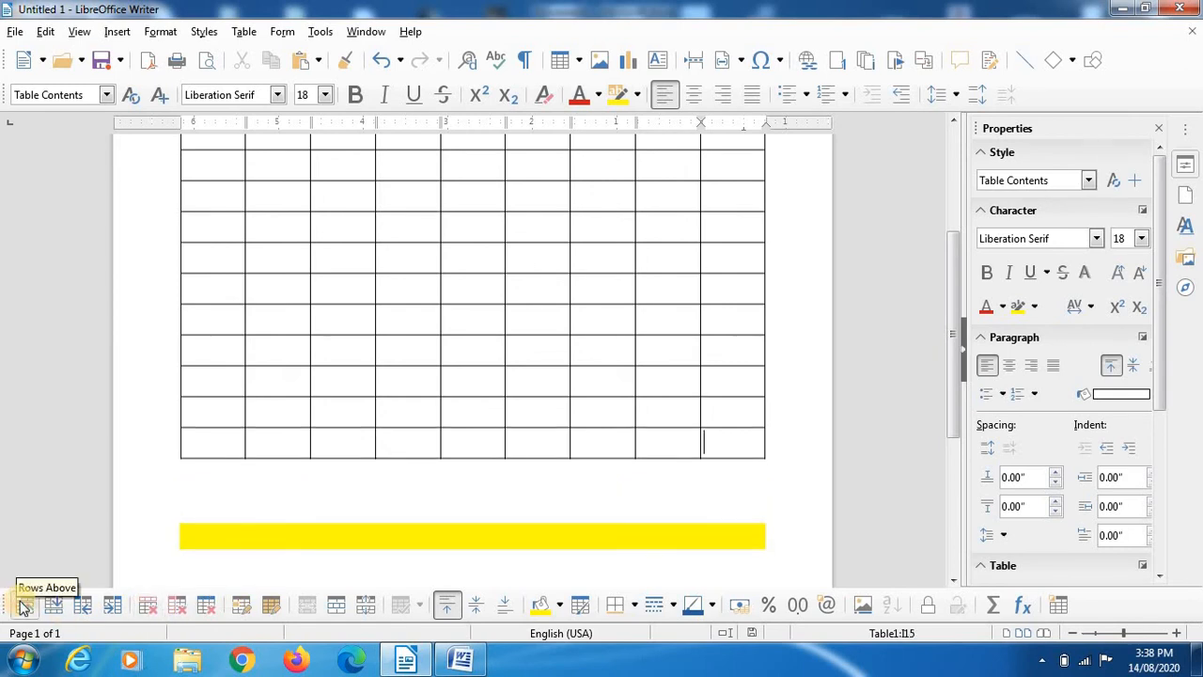
click(54, 606)
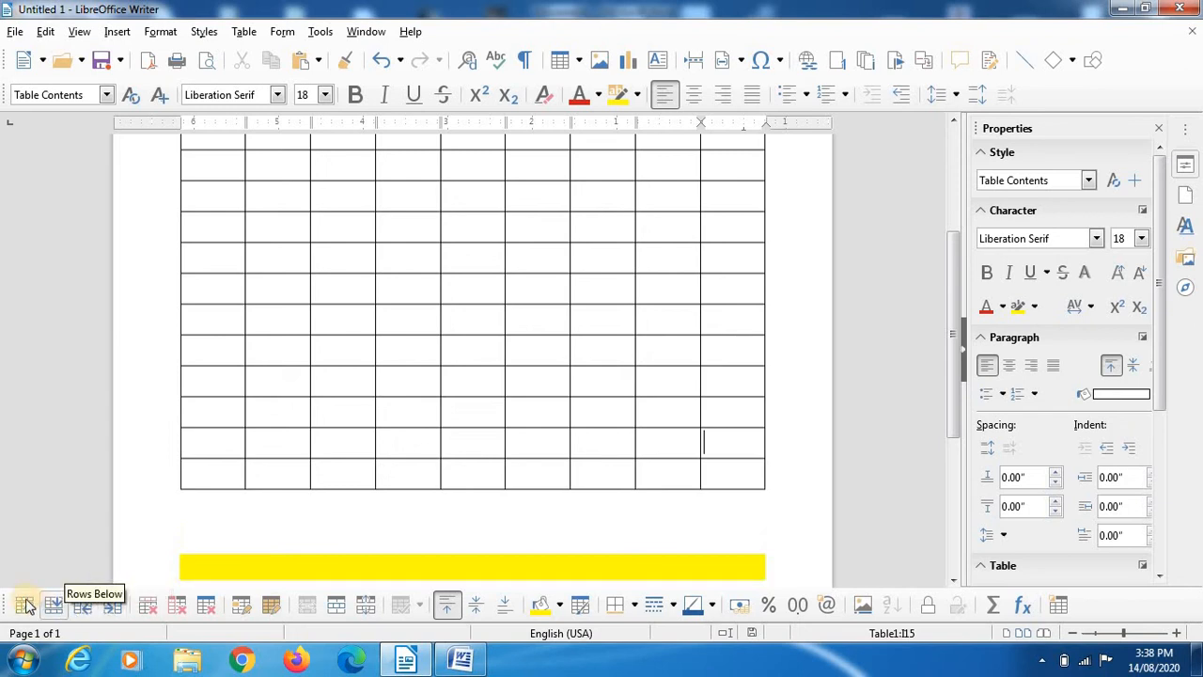
click(26, 607)
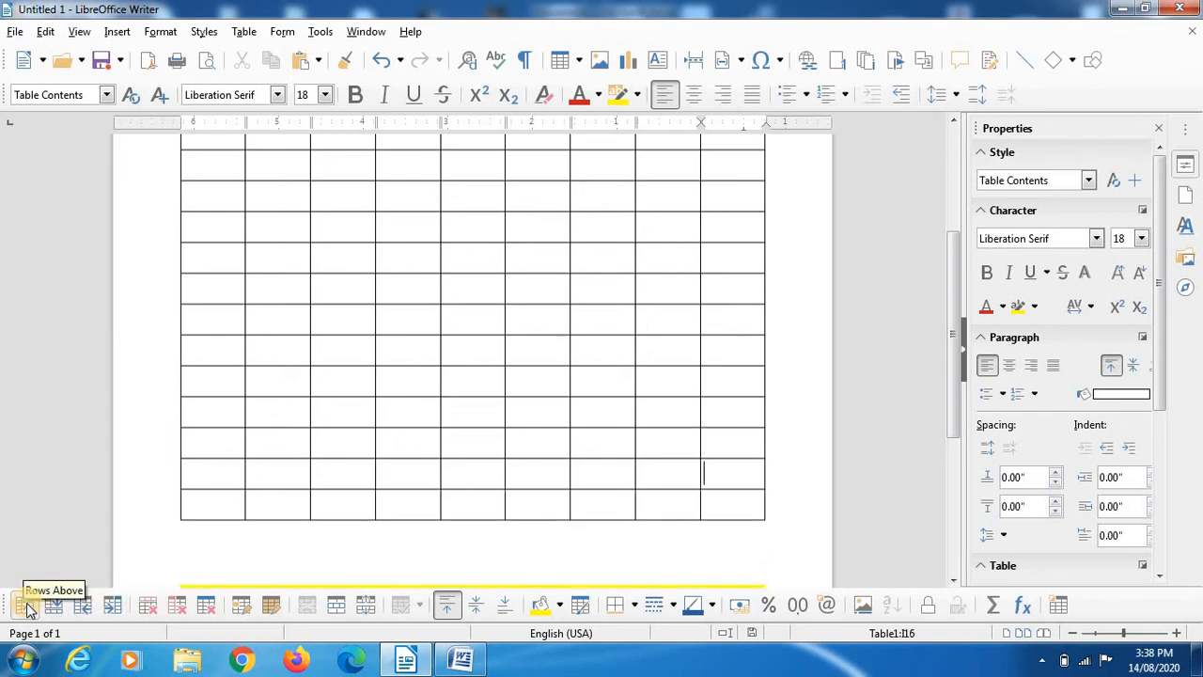
click(27, 607)
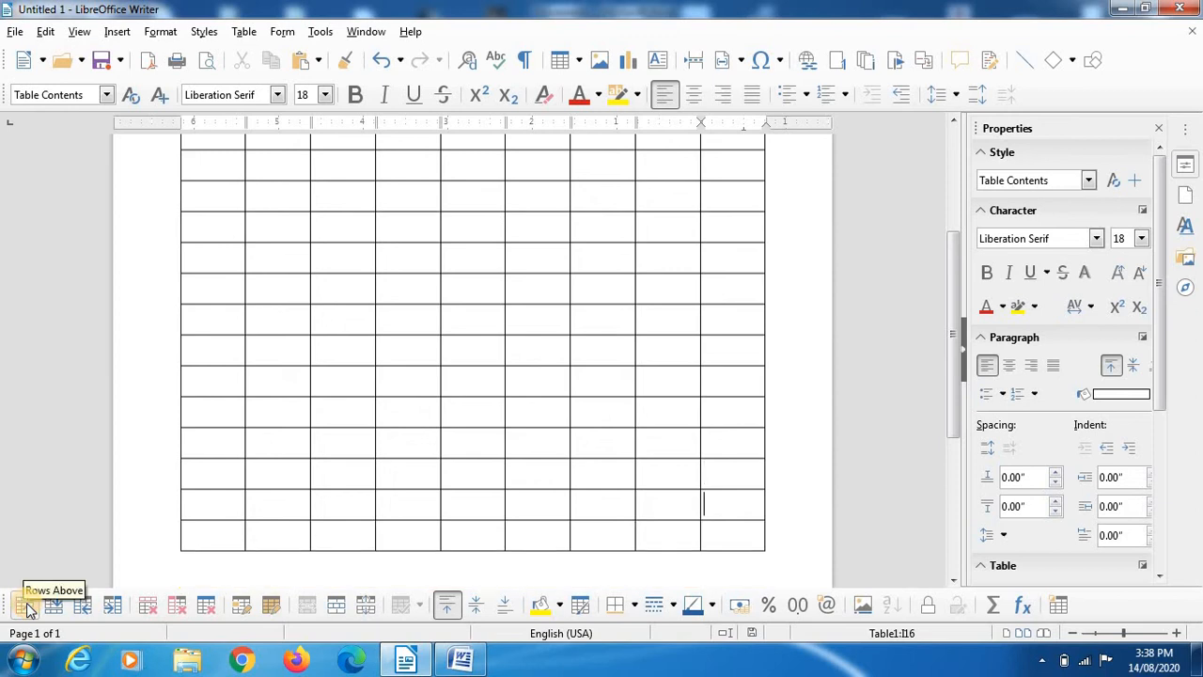
click(56, 609)
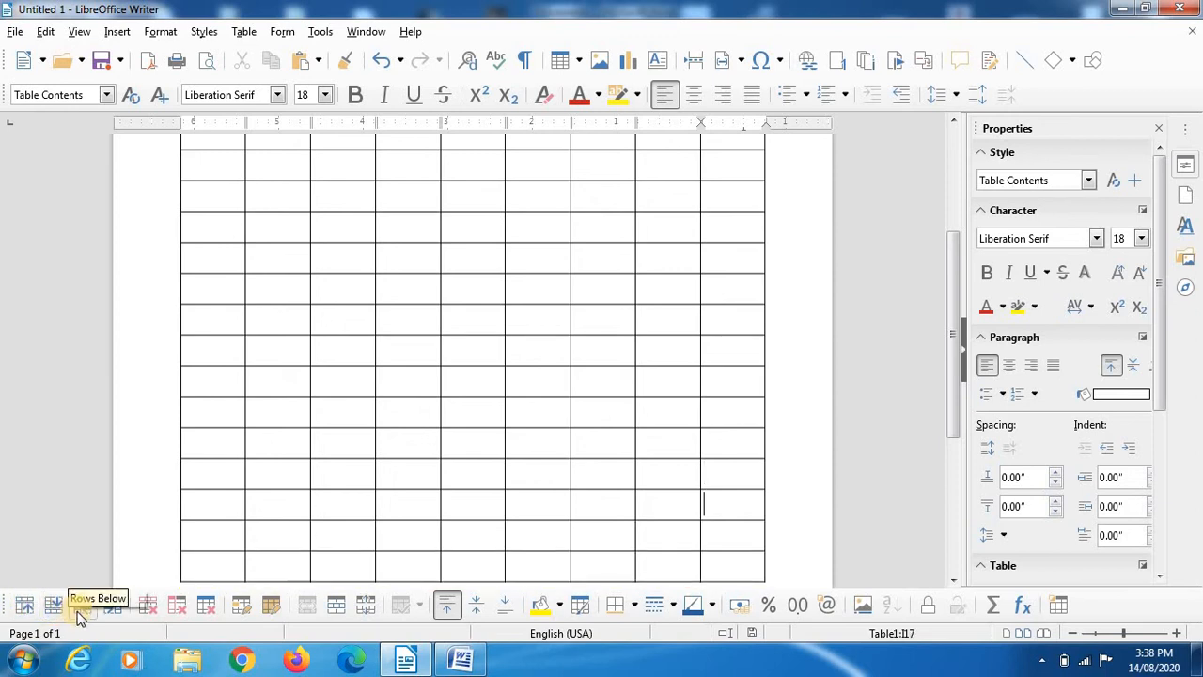
Step: Insert one column before and one after the current table column, and delete the whole table
click(83, 607)
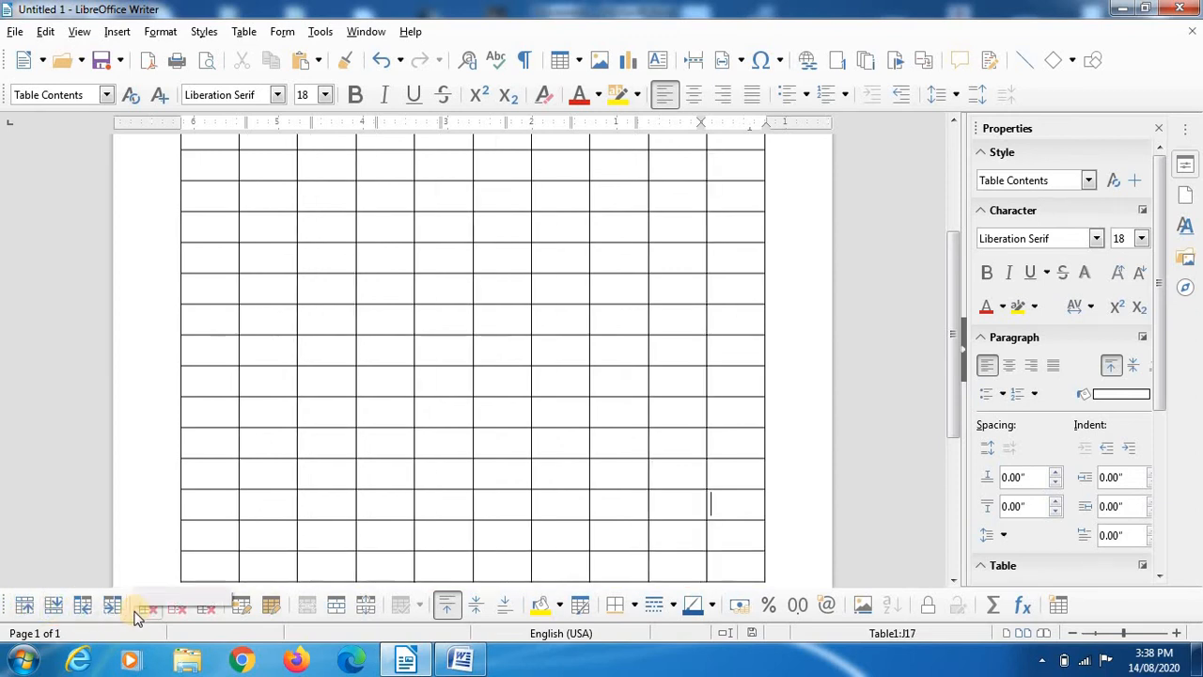
click(116, 611)
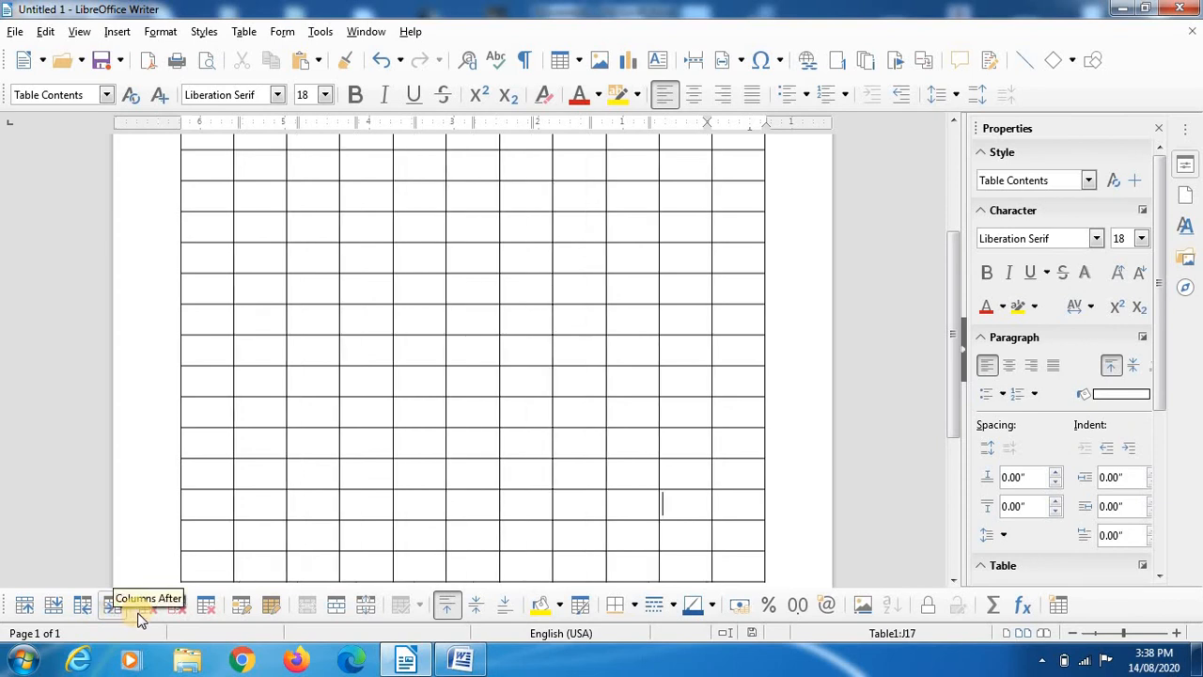
click(211, 608)
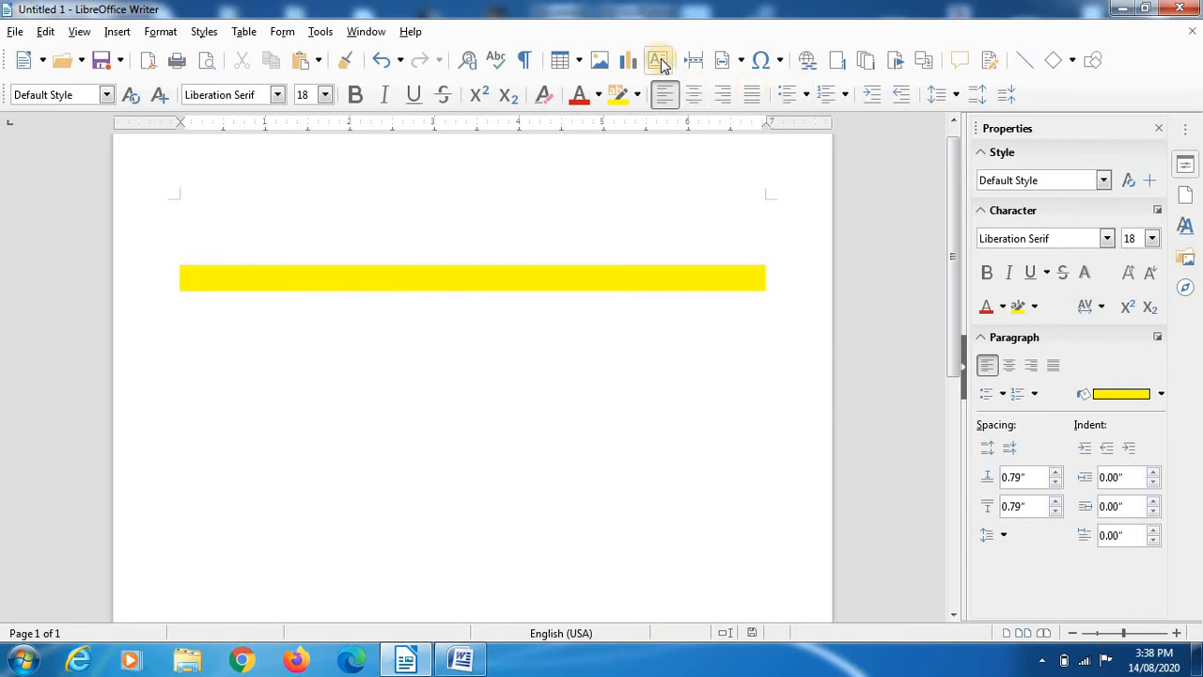
Step: Draw a text box about 3.9 inches wide below the yellow line, enter "You can" in it, and delete the box
drag(352, 353, 683, 509)
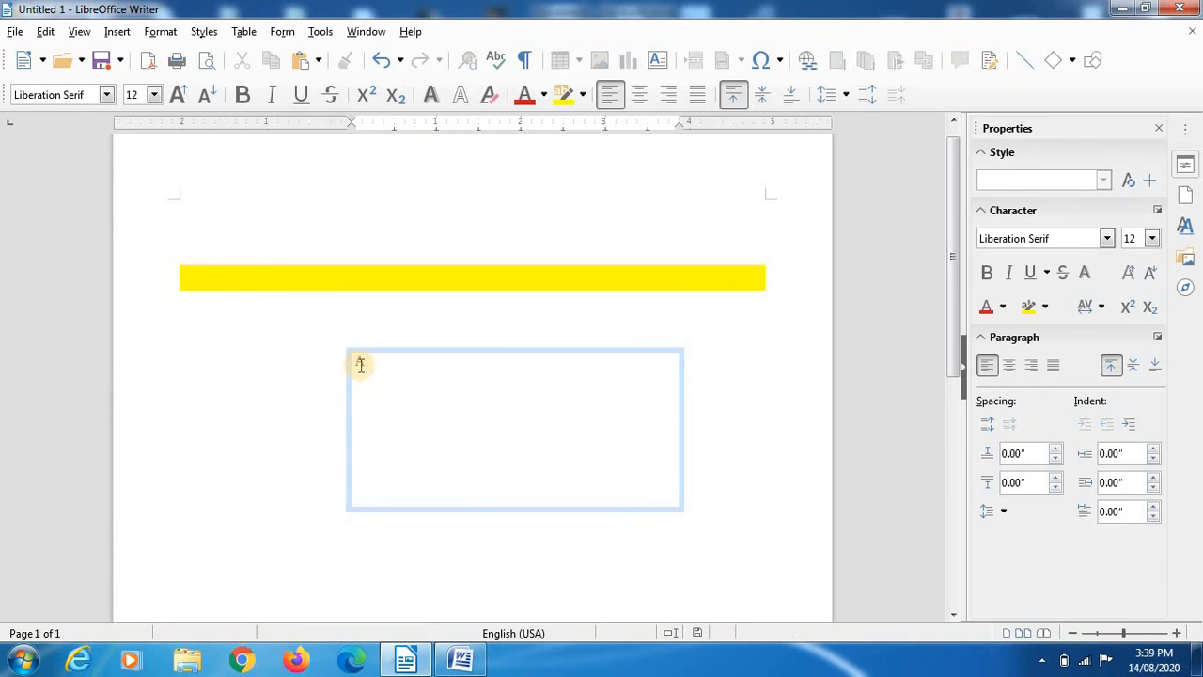
text(You can)
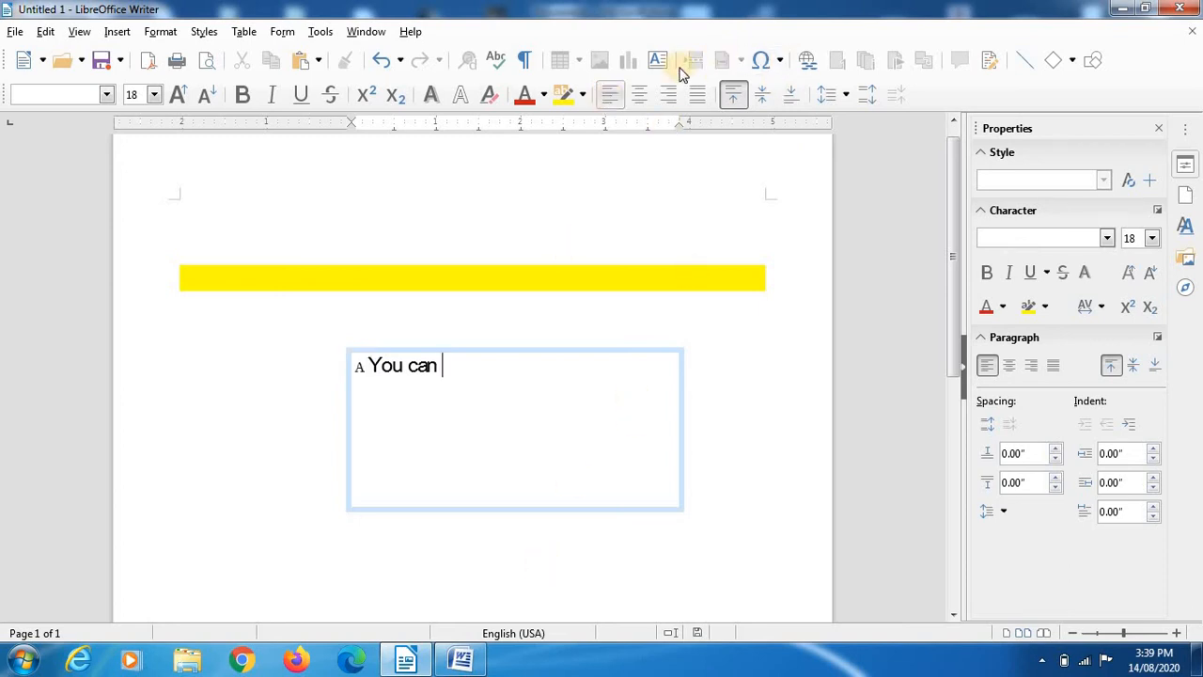
click(538, 351)
key(Delete)
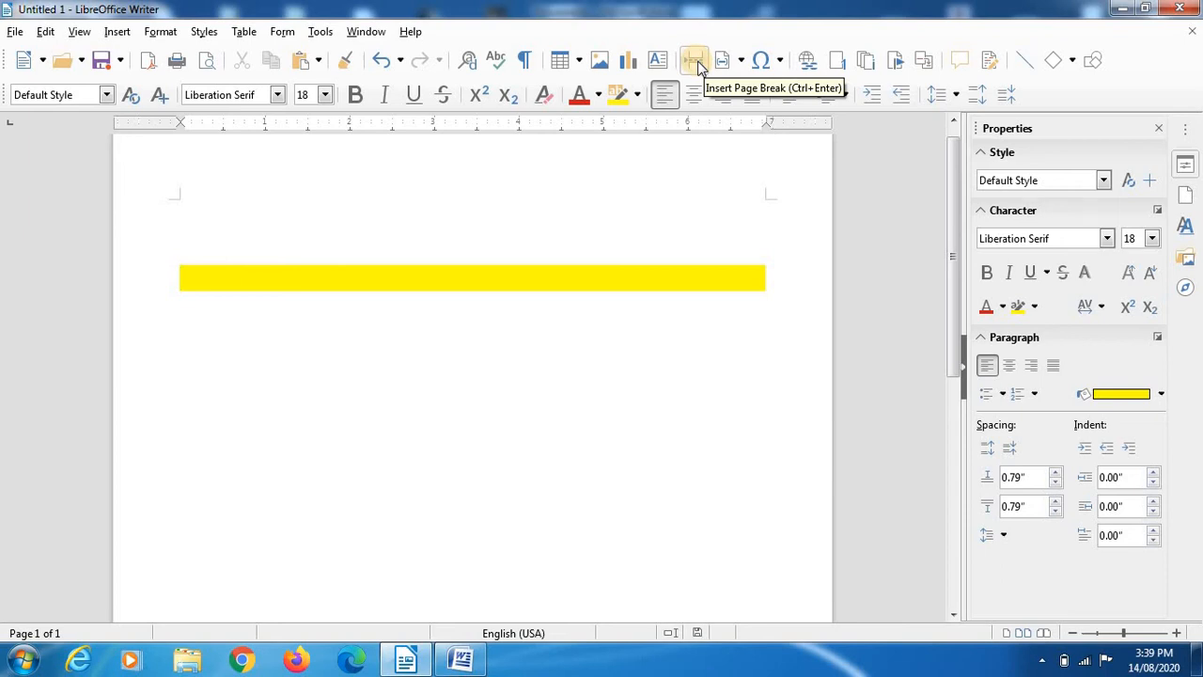
Step: Insert two page breaks before the empty yellow paragraph so that it moves to page 3
click(696, 62)
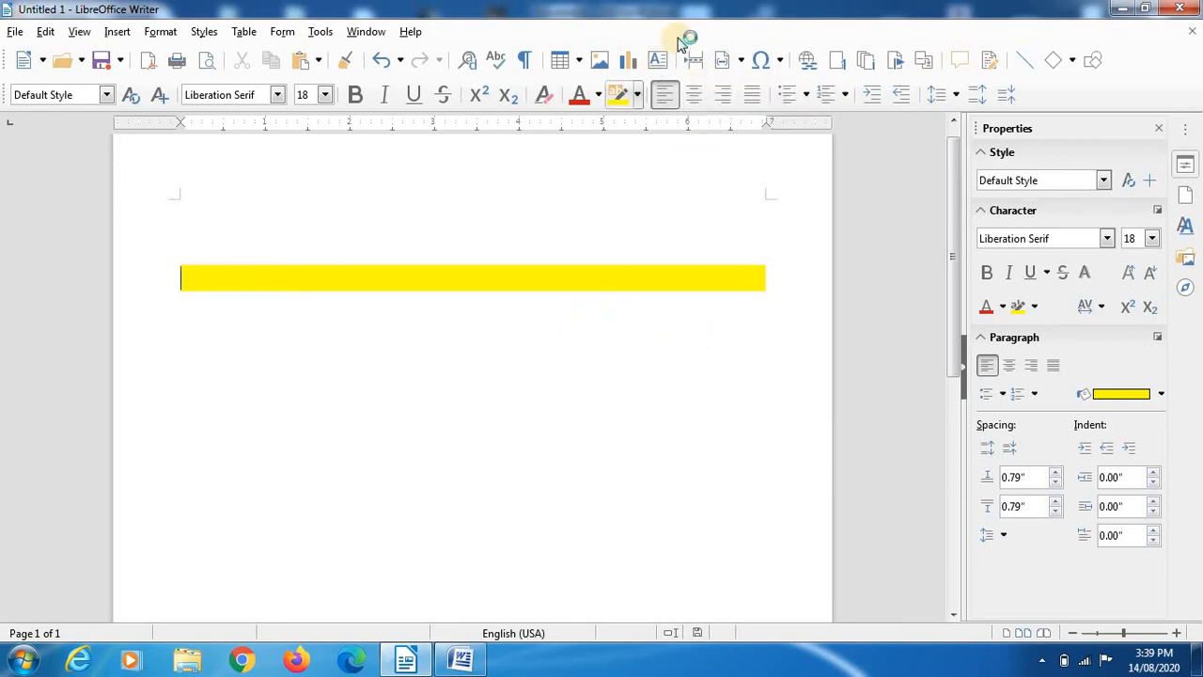
click(693, 62)
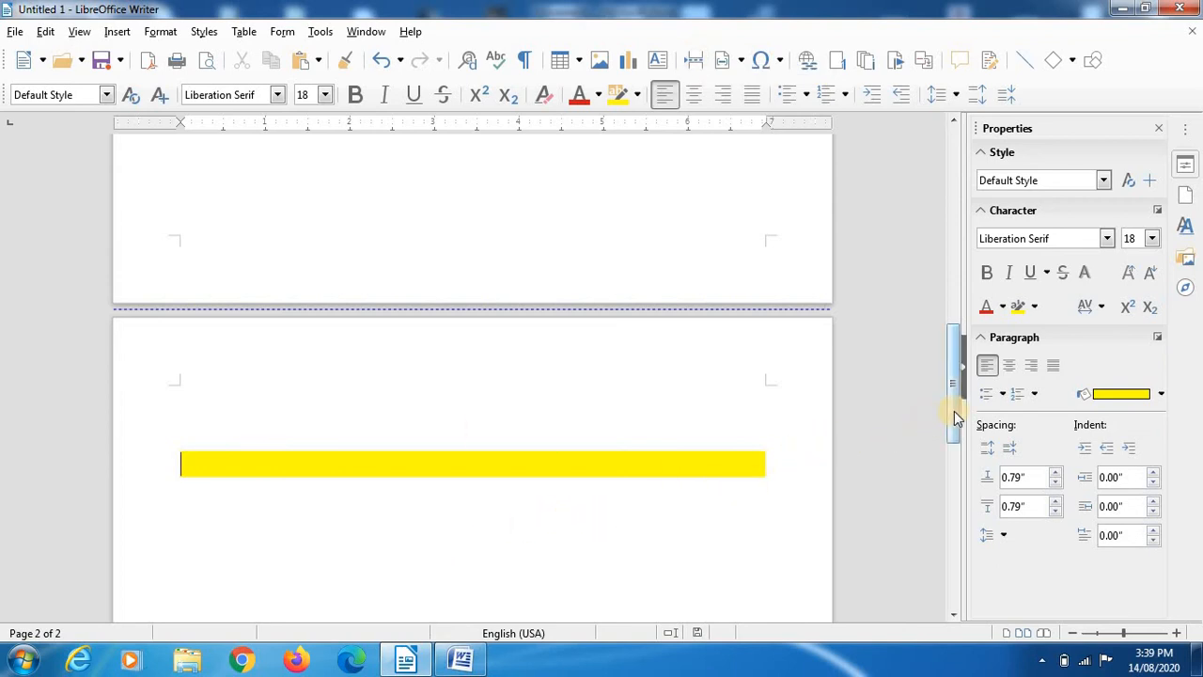
drag(953, 411, 953, 534)
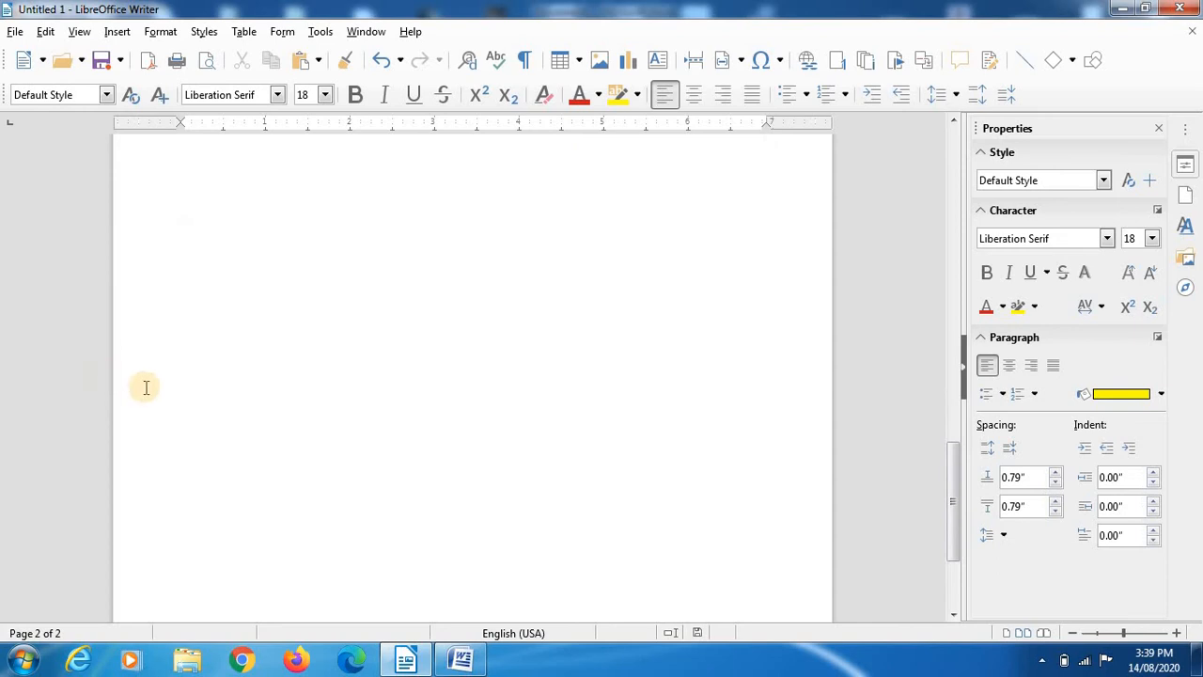
click(142, 385)
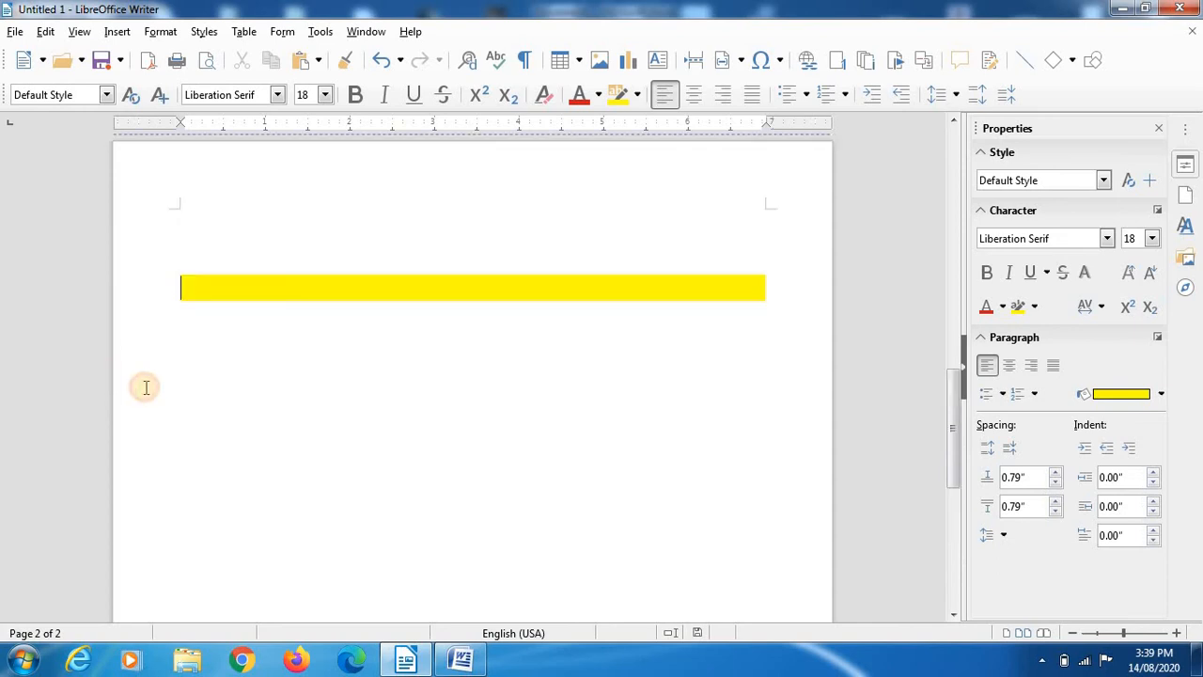
click(695, 66)
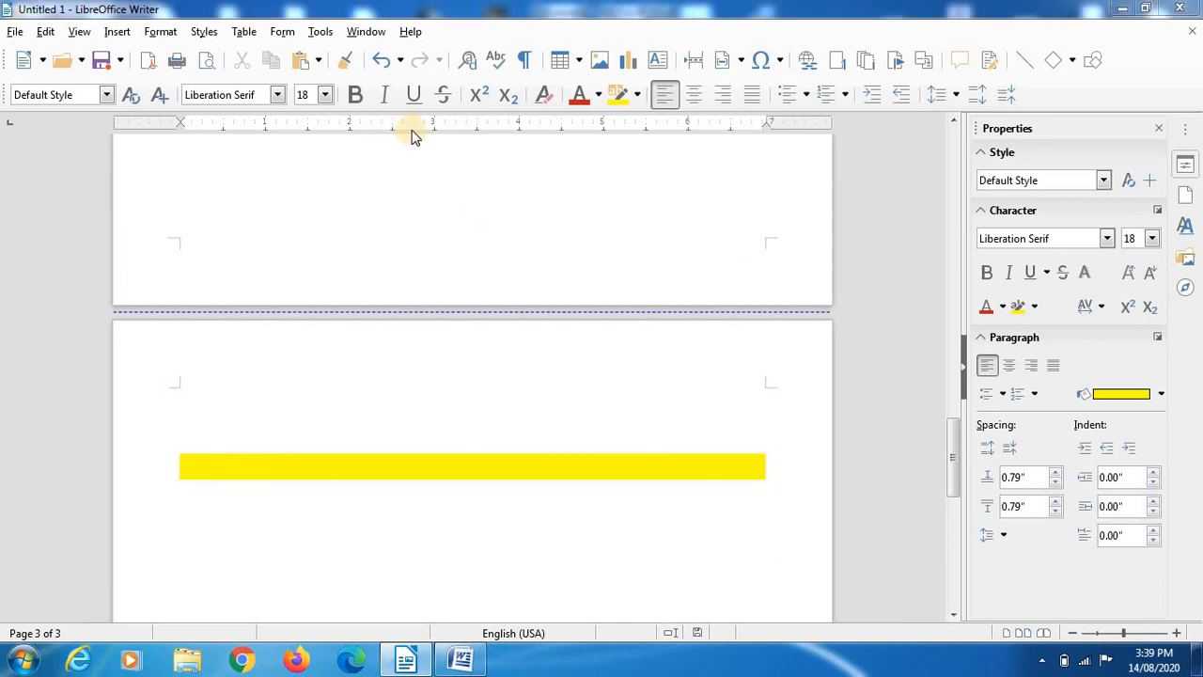
Step: Insert a page number field and a page count field in the yellow paragraph on page 3
click(723, 63)
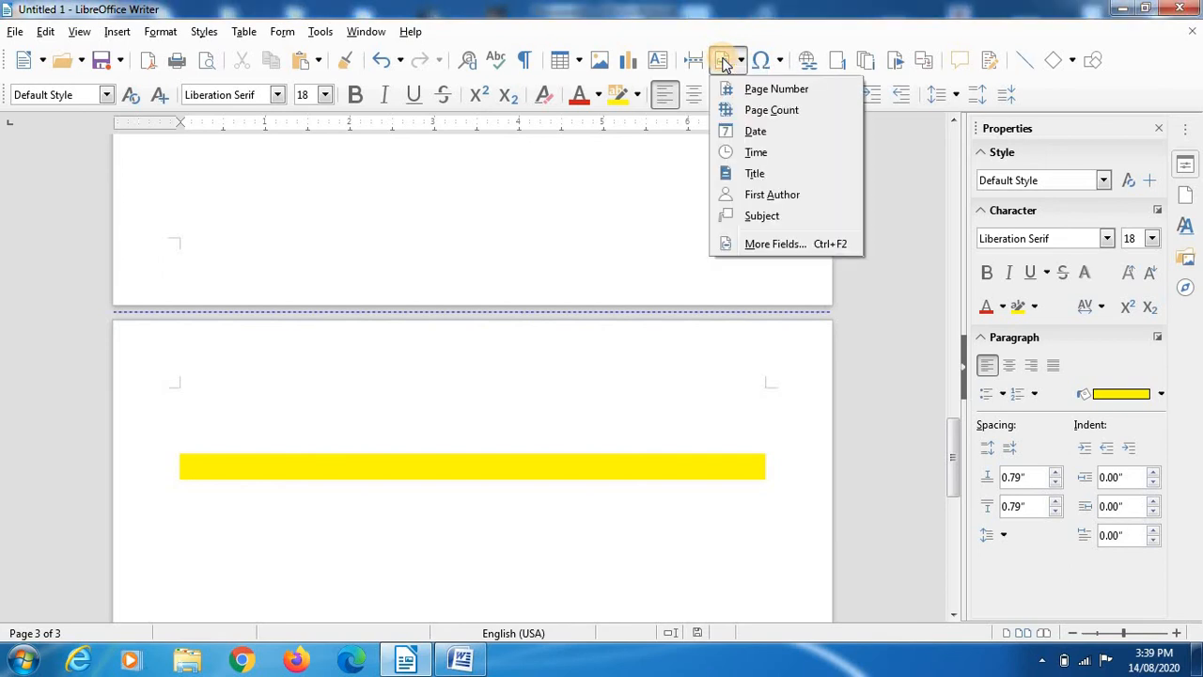
click(747, 97)
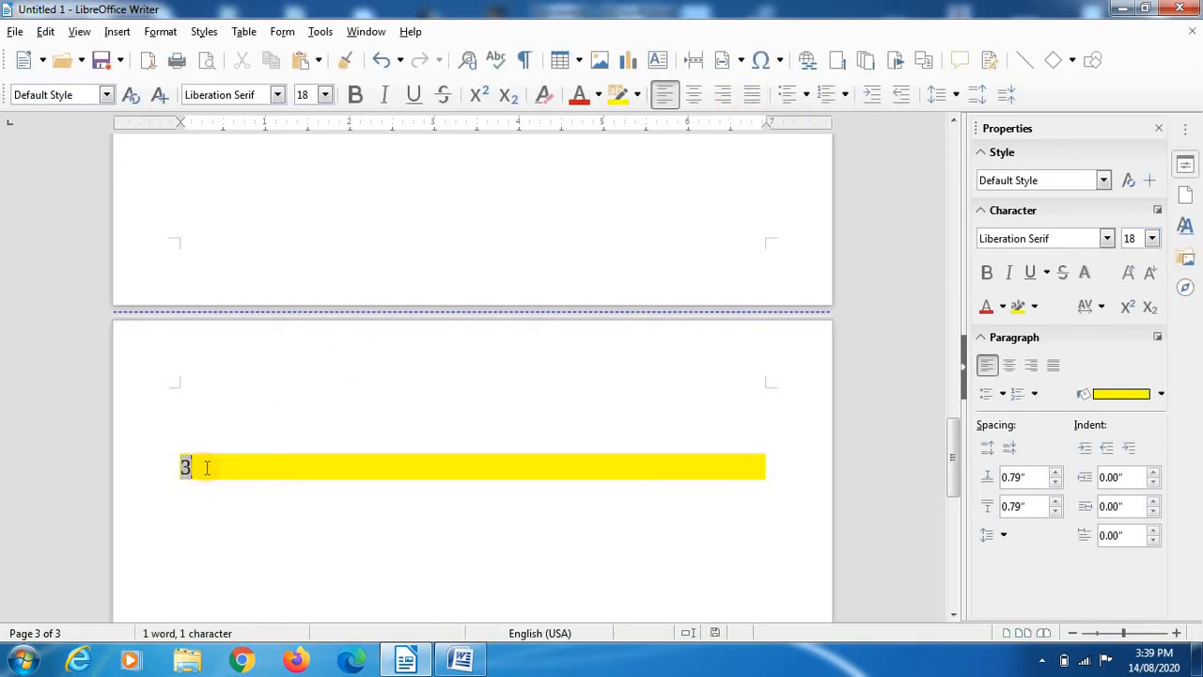
click(730, 63)
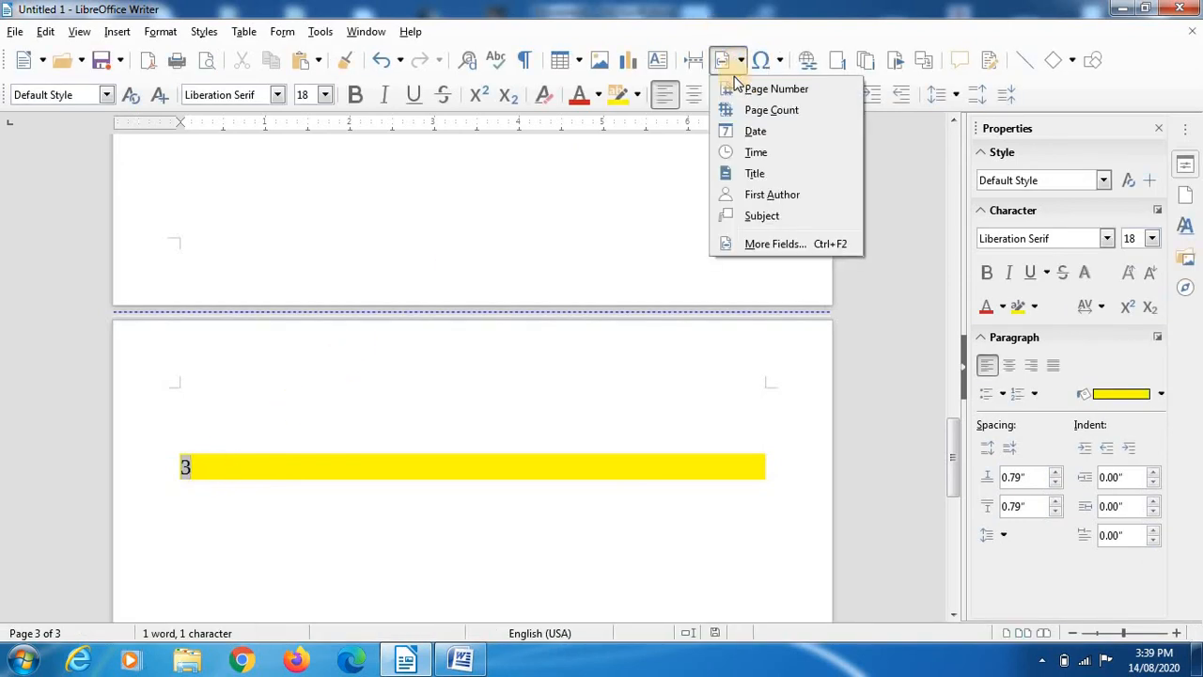
click(741, 110)
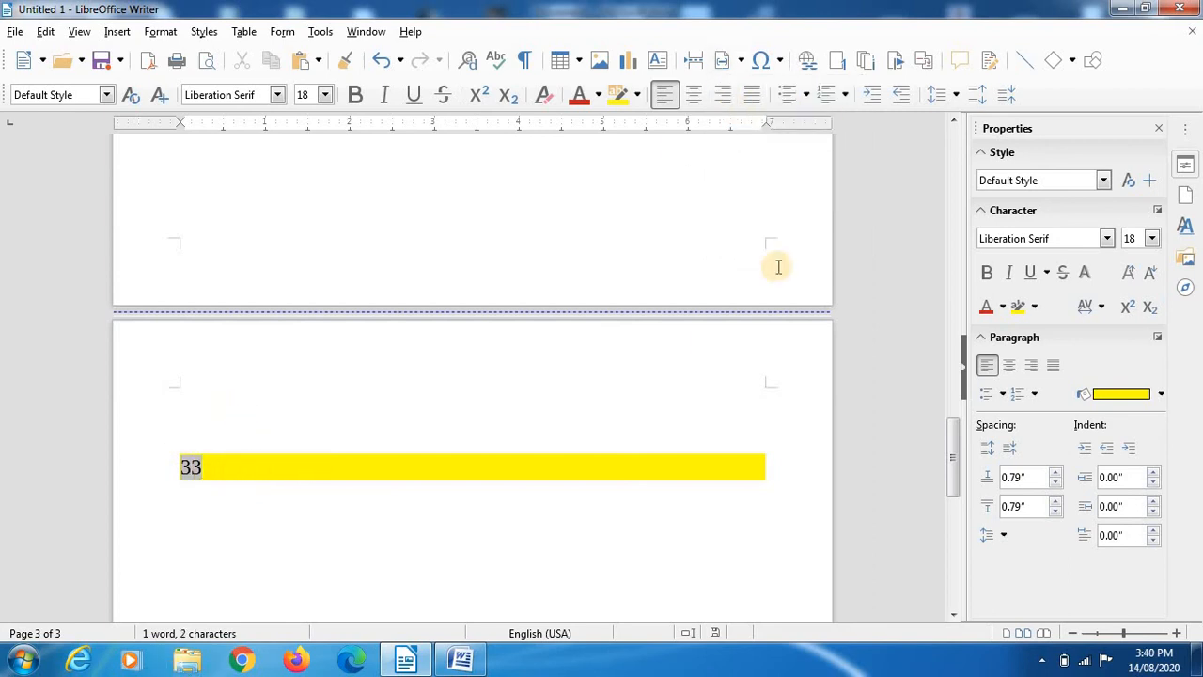
Step: Insert a date field directly after the page count field and start a new paragraph below it
click(739, 61)
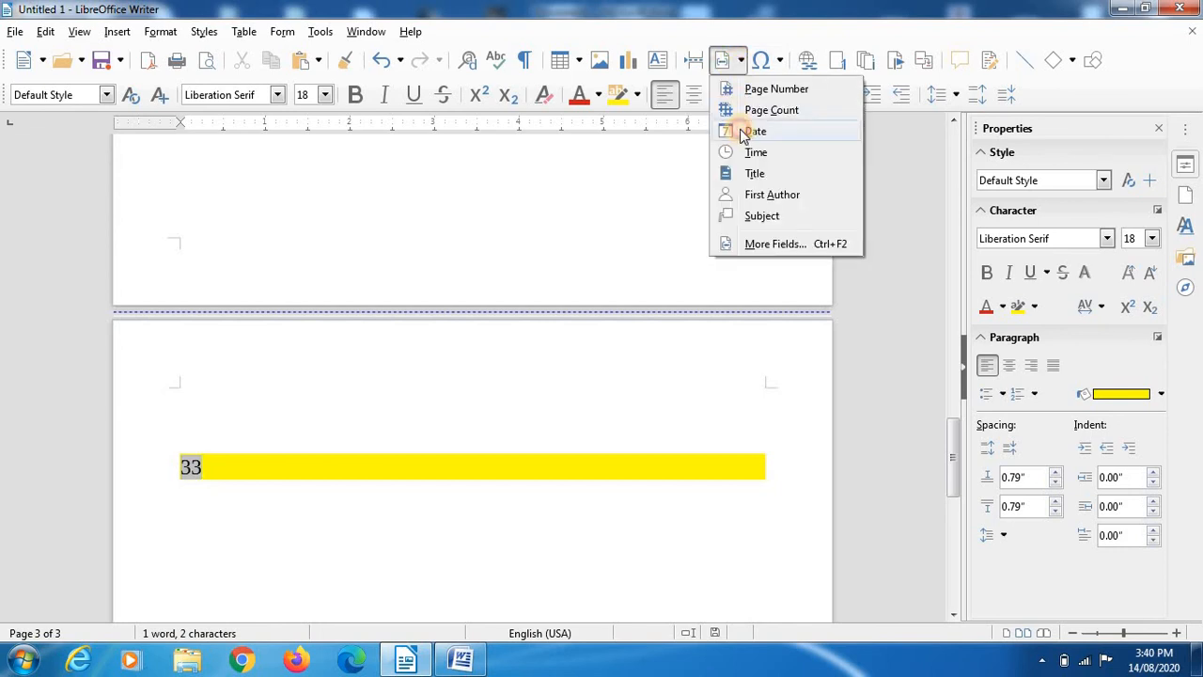
click(742, 133)
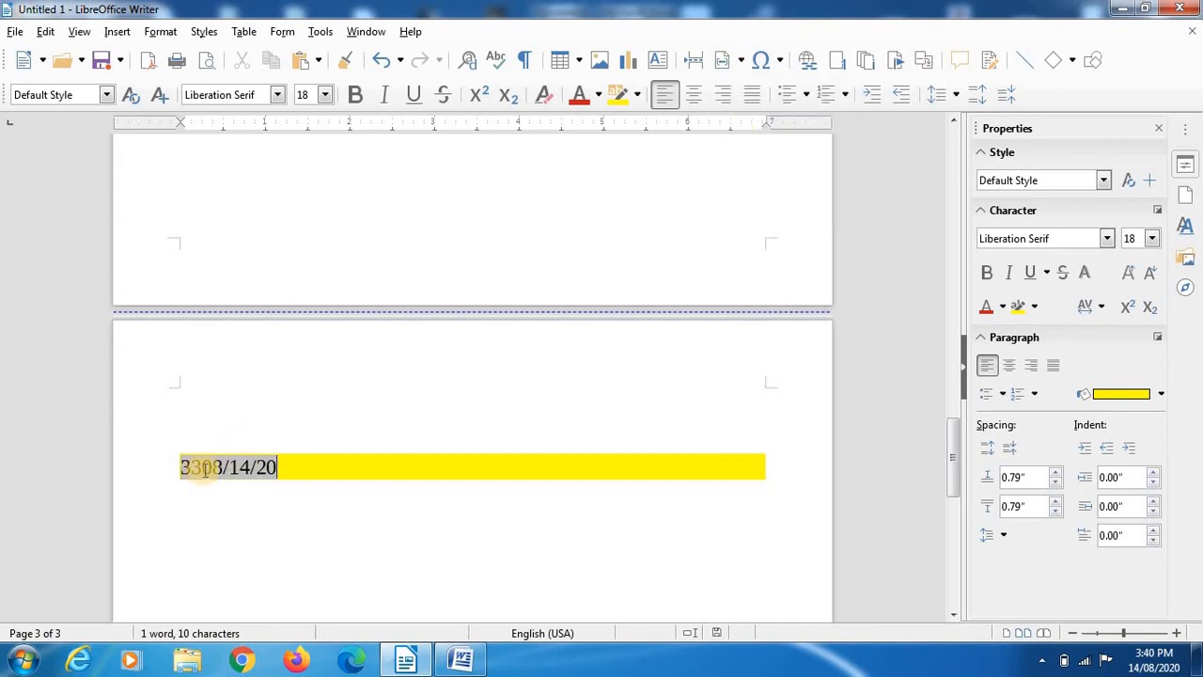
click(283, 477)
key(Return)
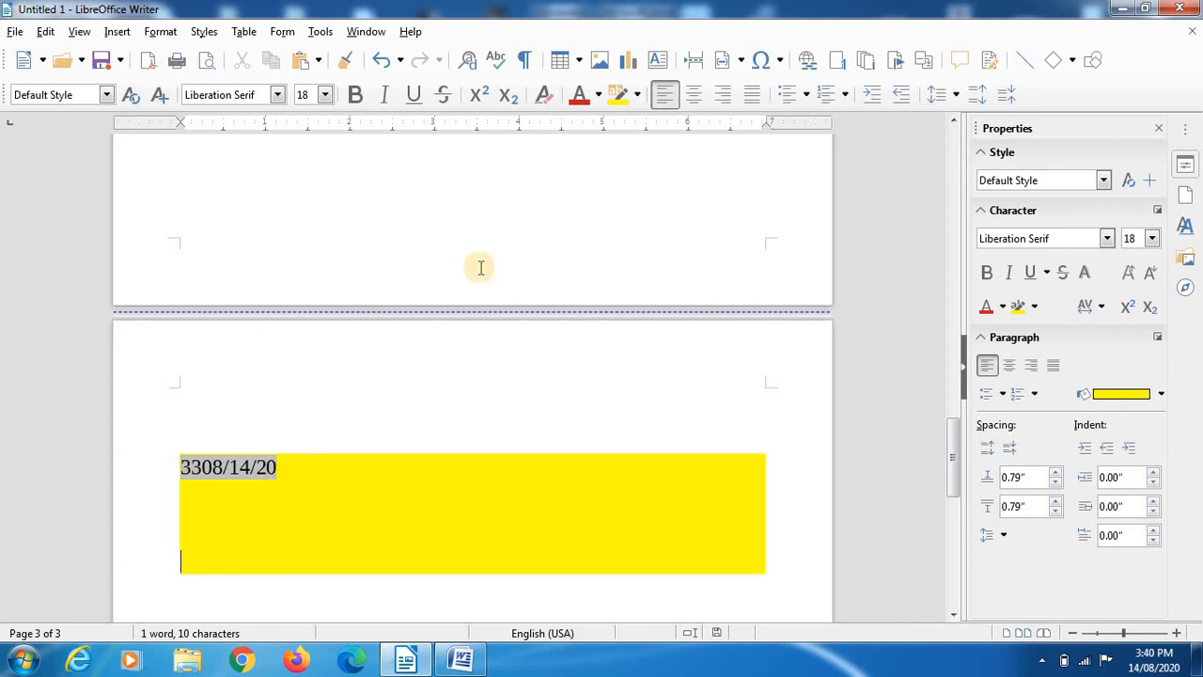
Step: Insert a title field and a subject field in the second yellow paragraph on page 3
click(742, 62)
click(734, 171)
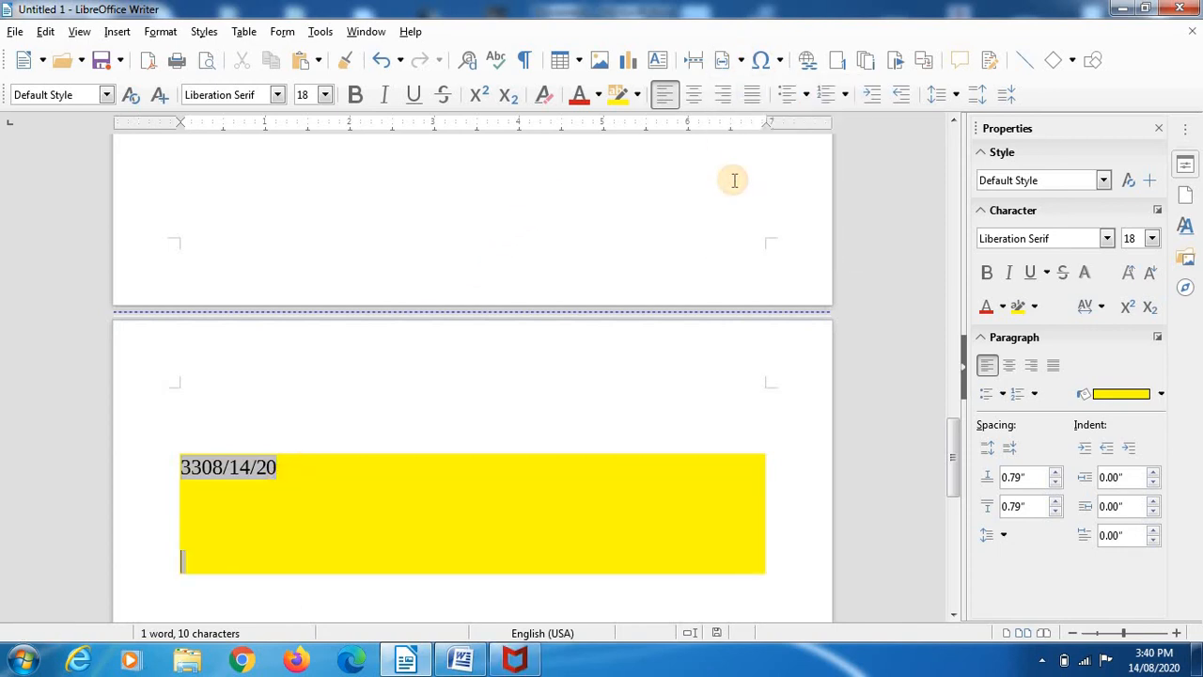
click(741, 61)
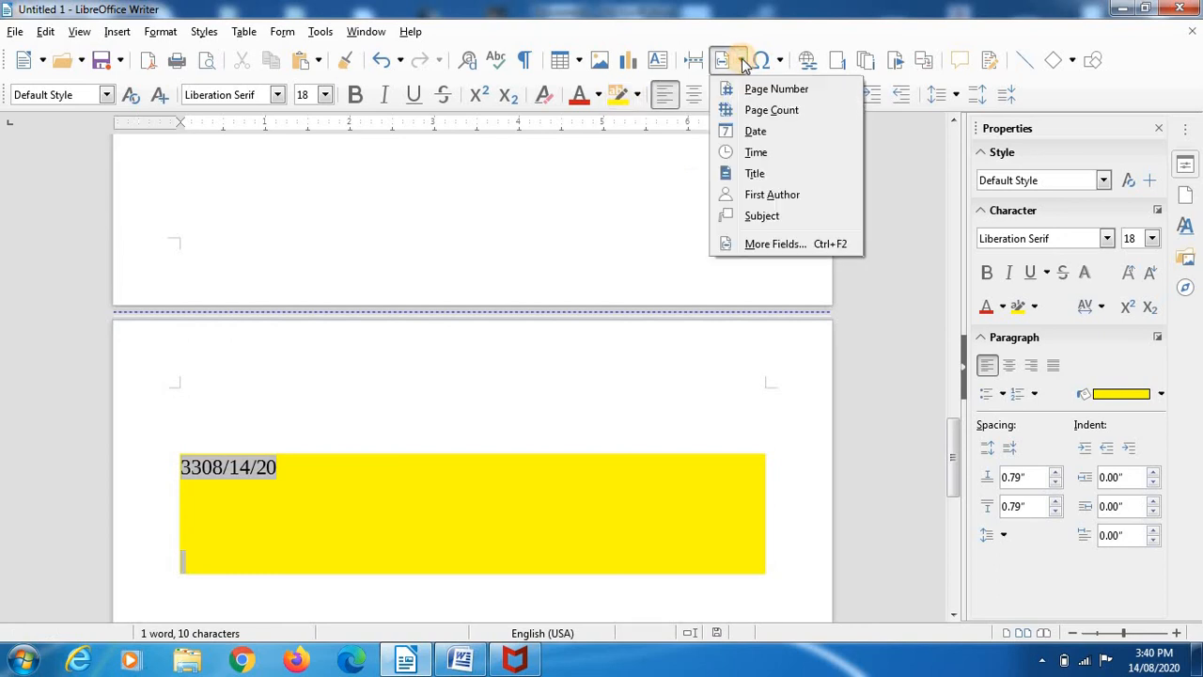
click(763, 216)
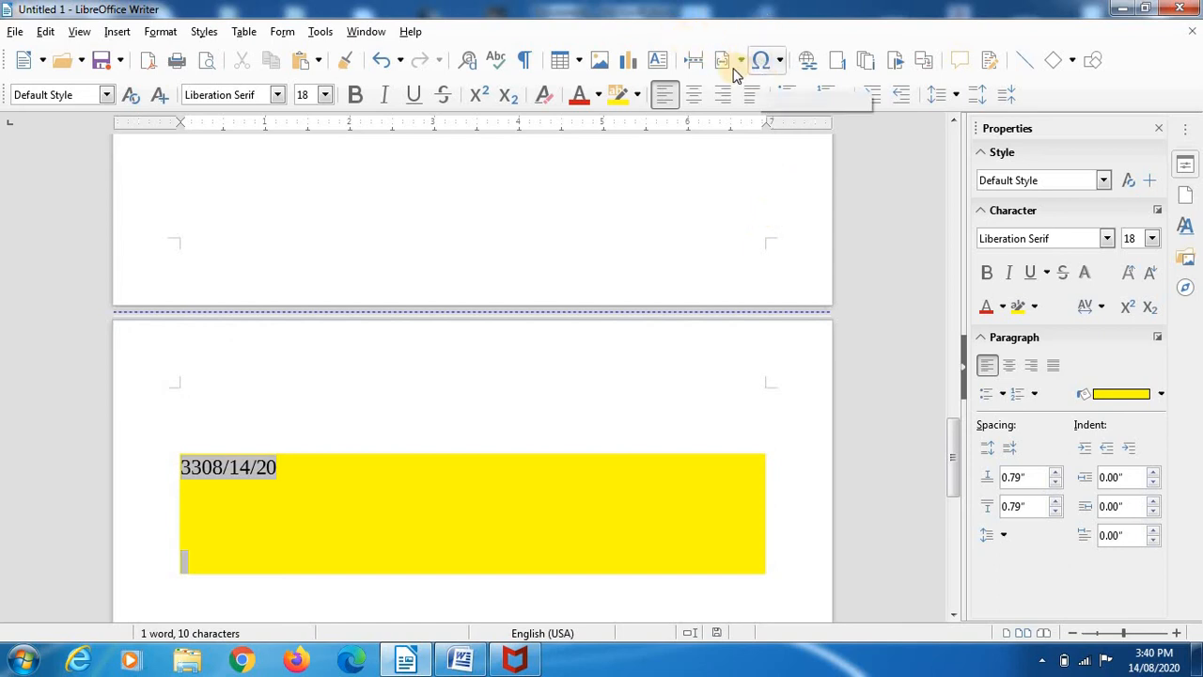
click(775, 61)
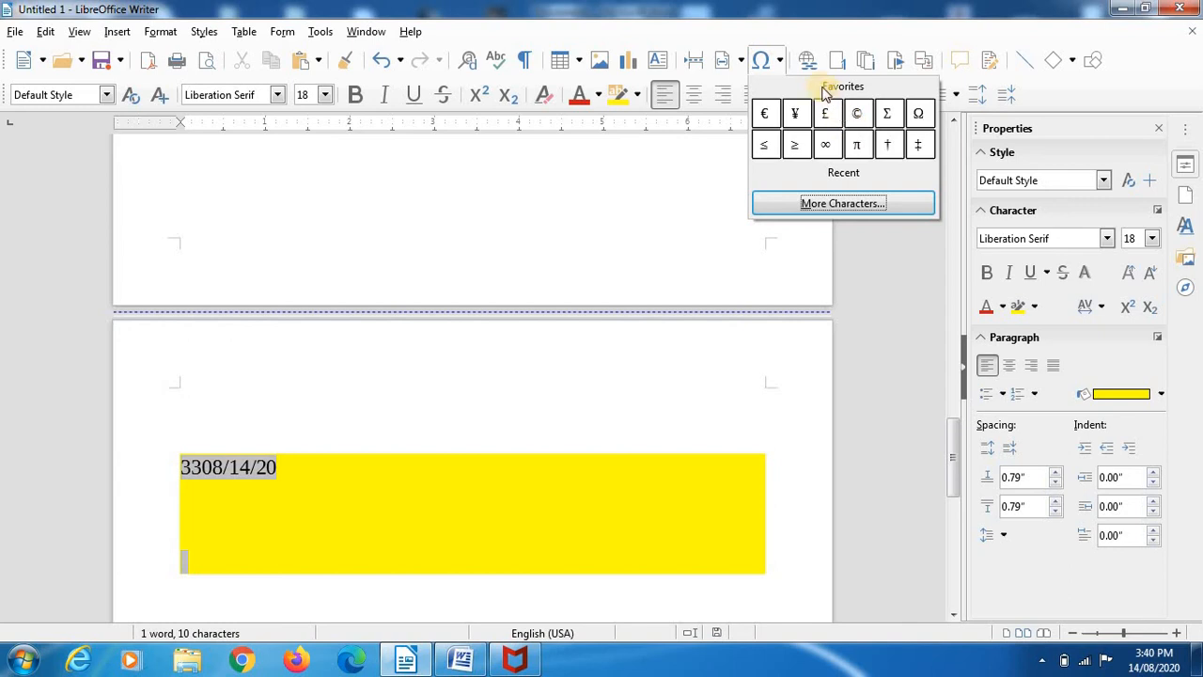
Step: Insert a document hyperlink to BIJLIBILL.jpg from the Documents library in the second yellow paragraph
click(808, 62)
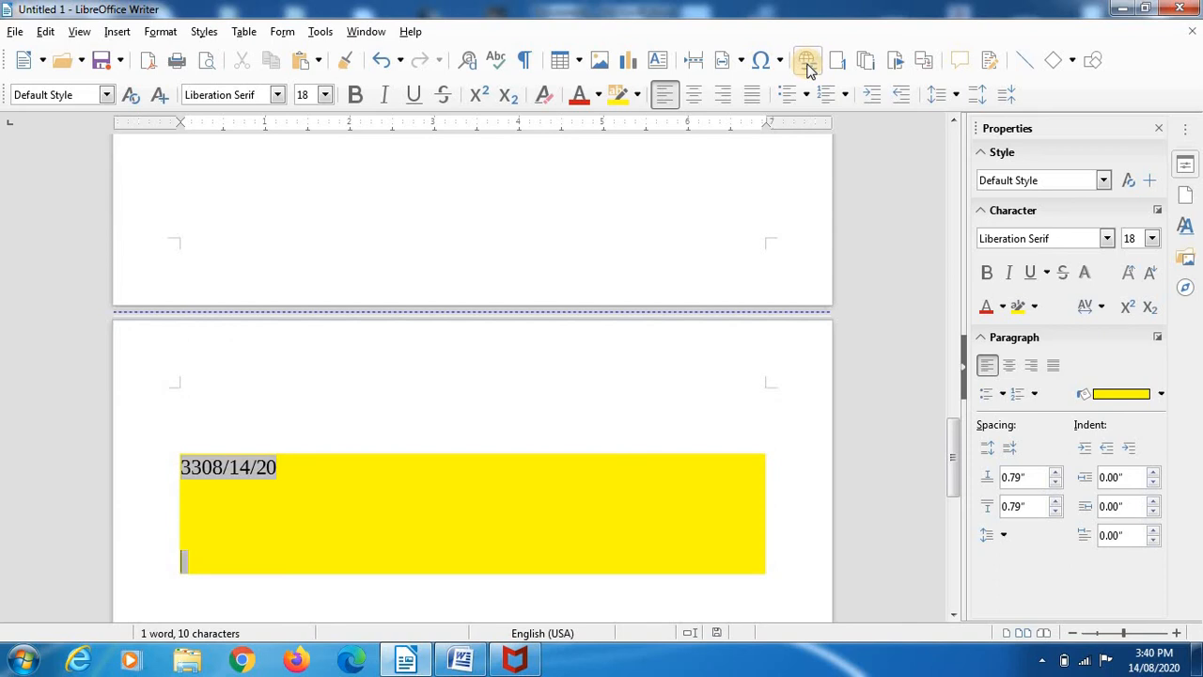
click(807, 62)
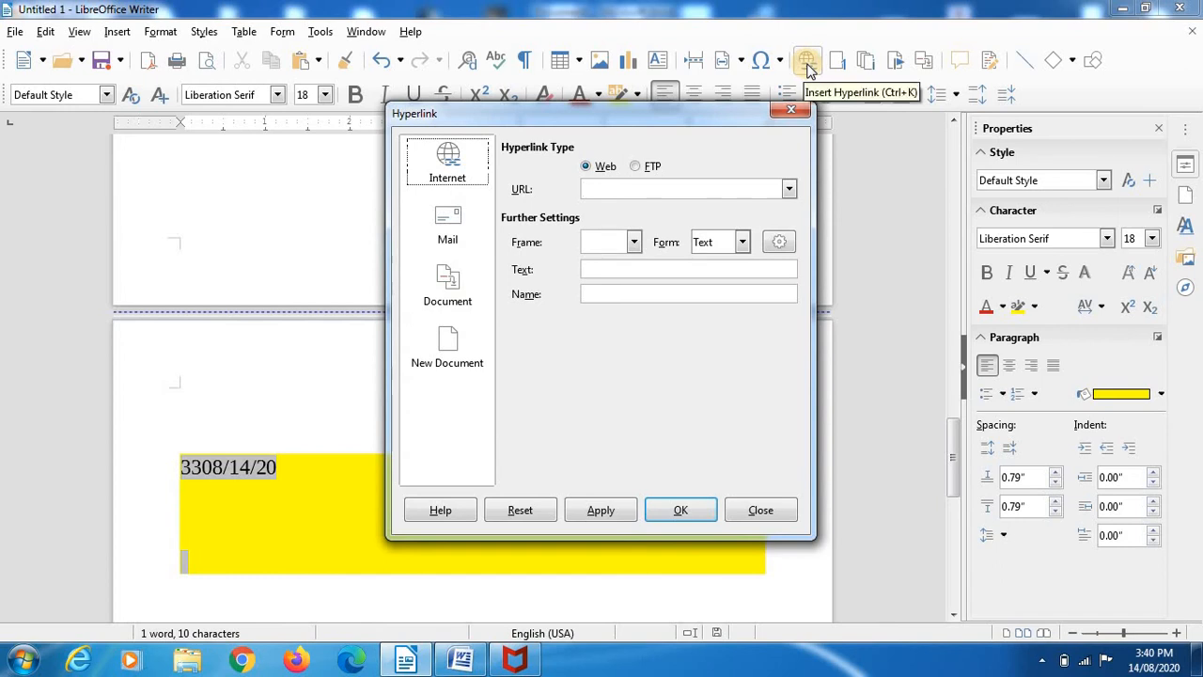
click(452, 303)
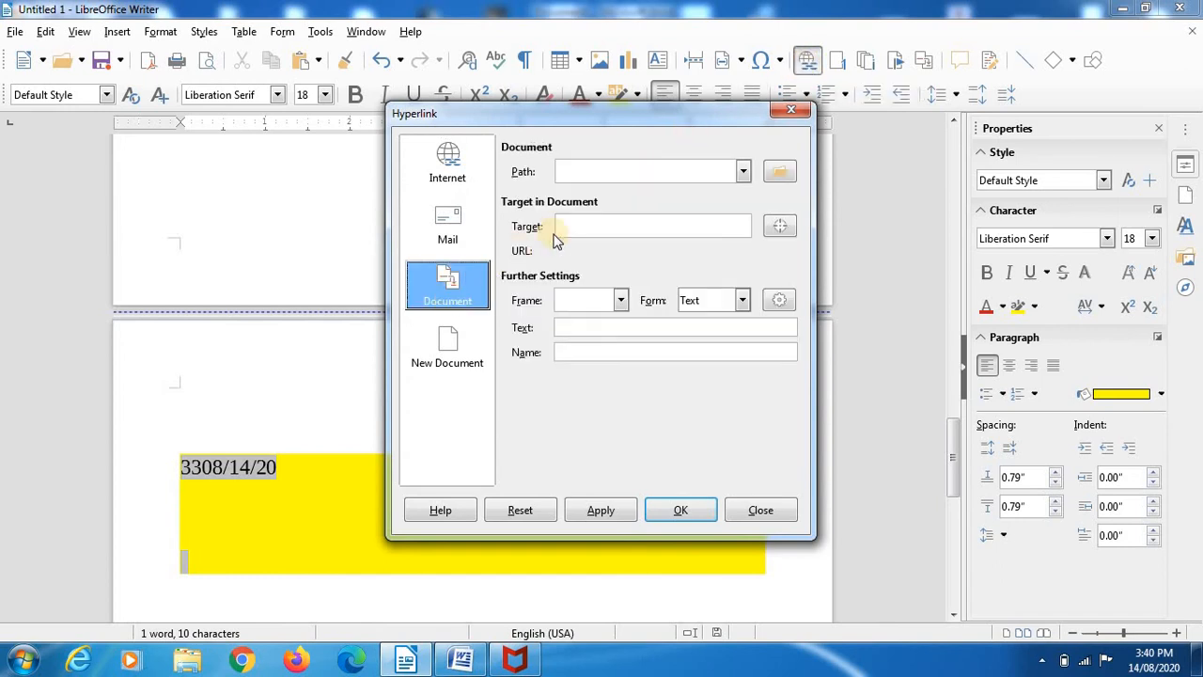
click(779, 173)
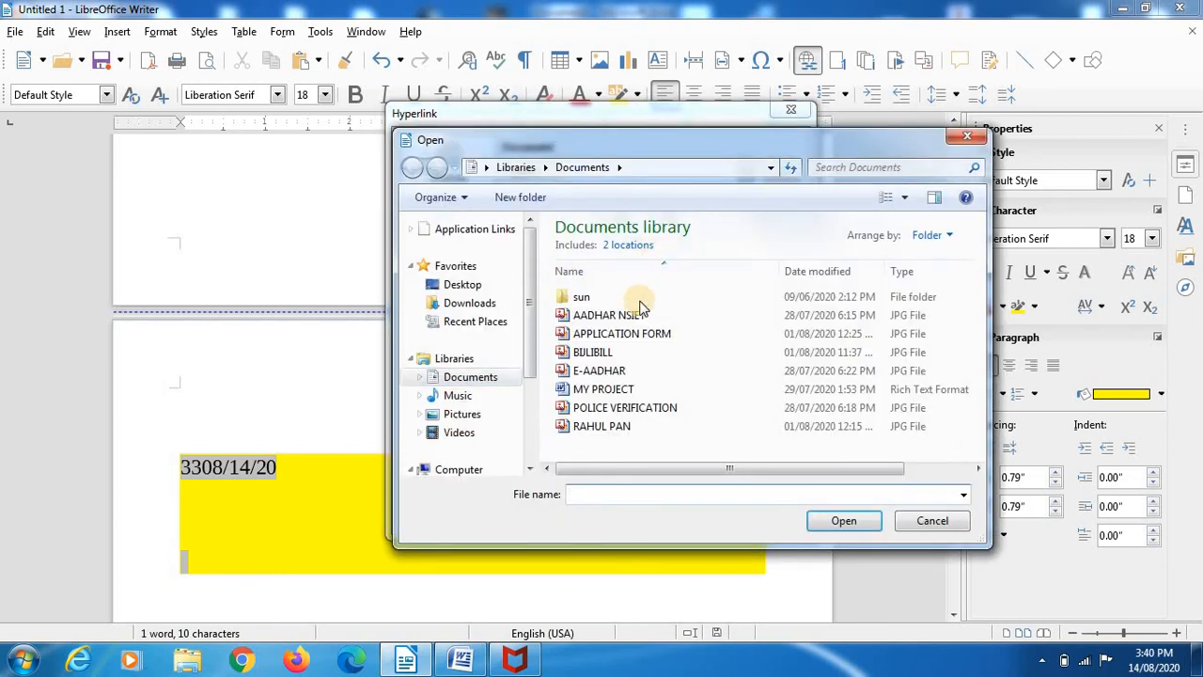
click(626, 353)
click(855, 528)
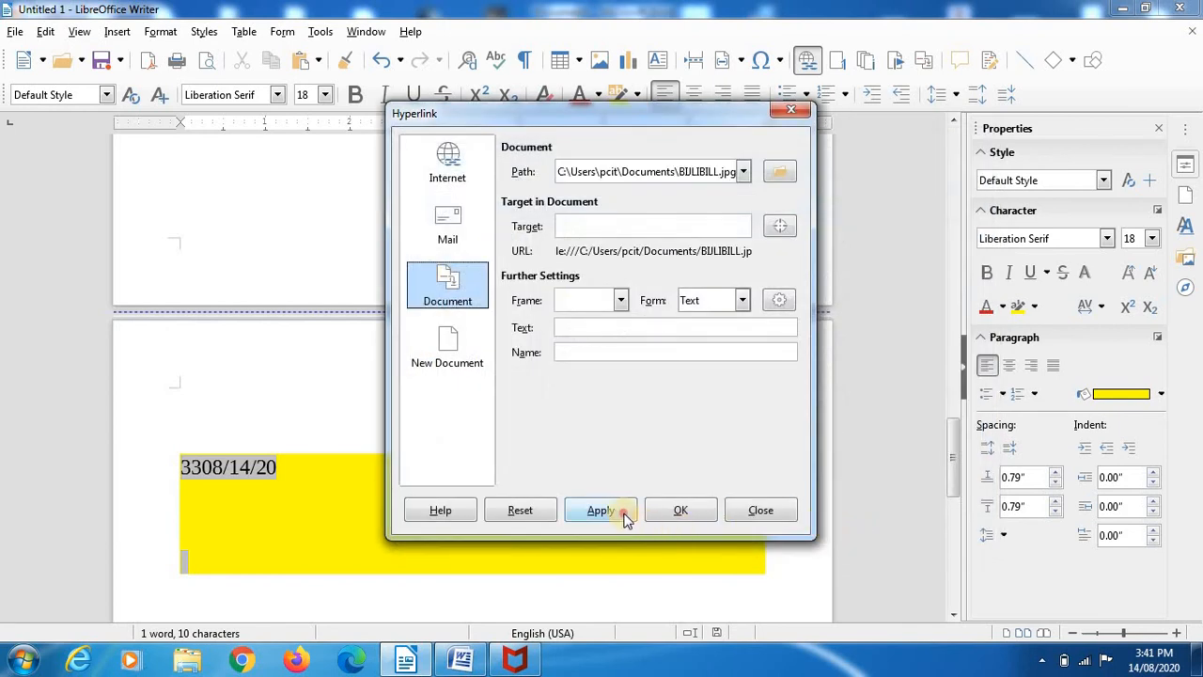
click(626, 515)
click(679, 512)
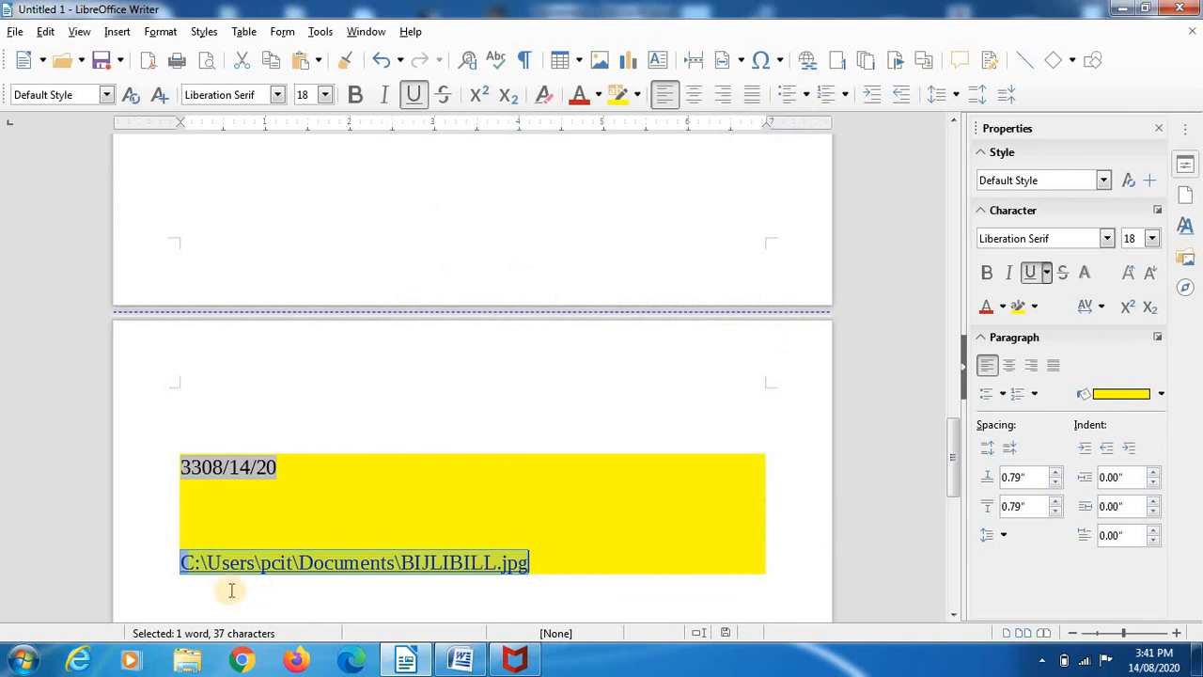
Step: Follow the BIJLIBILL.jpg hyperlink to view the linked picture and close the picture viewer
click(351, 564)
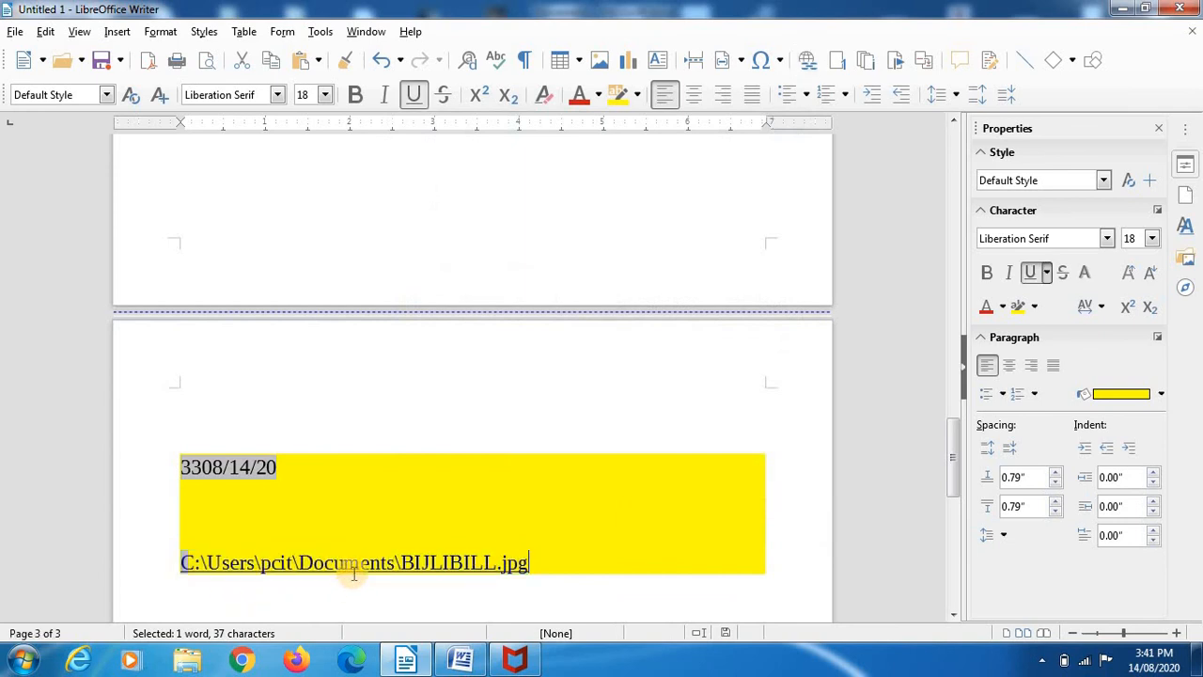
click(354, 561)
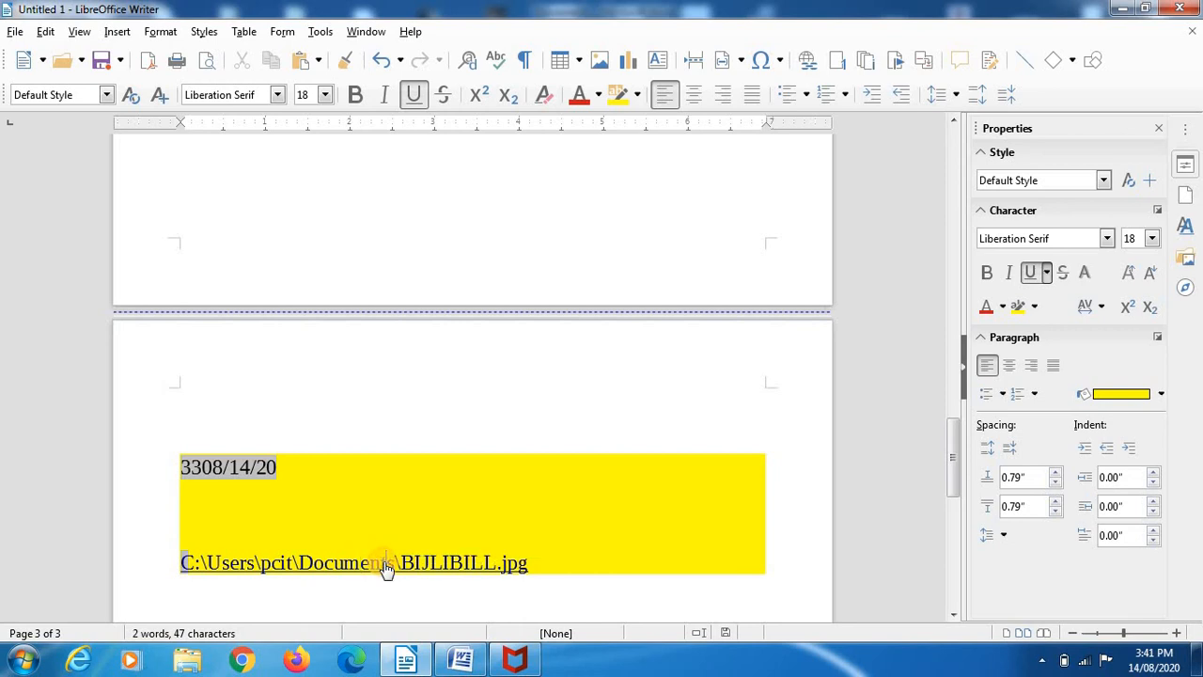
ctrl+click(385, 564)
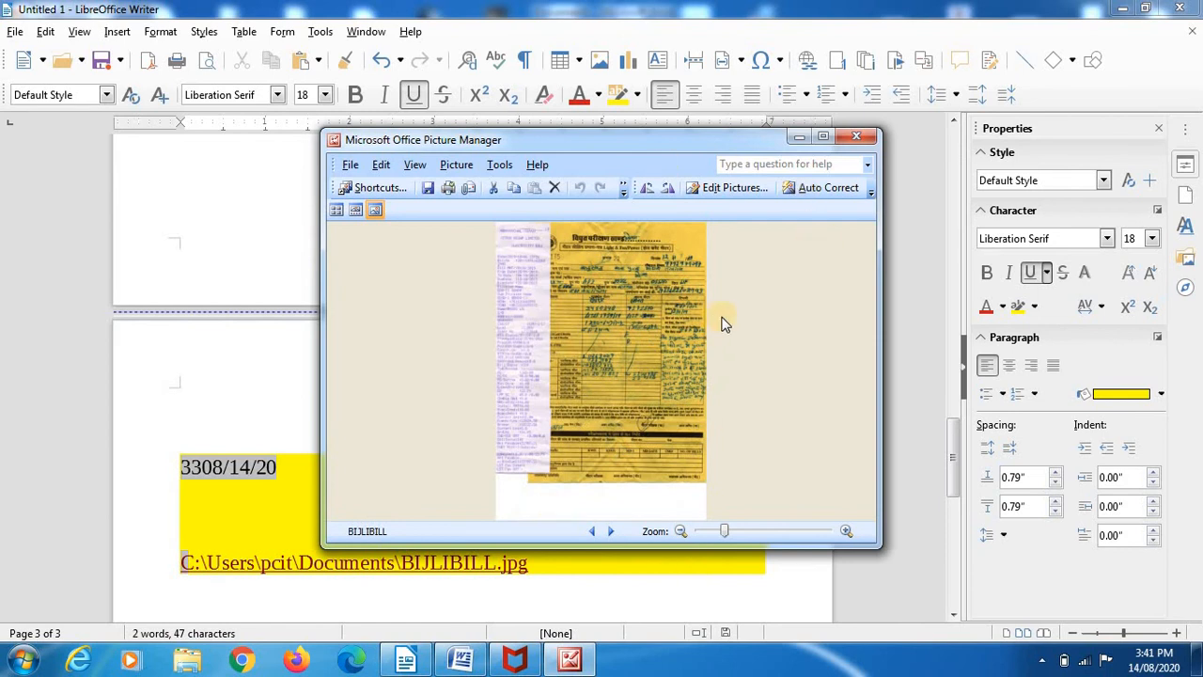
click(856, 137)
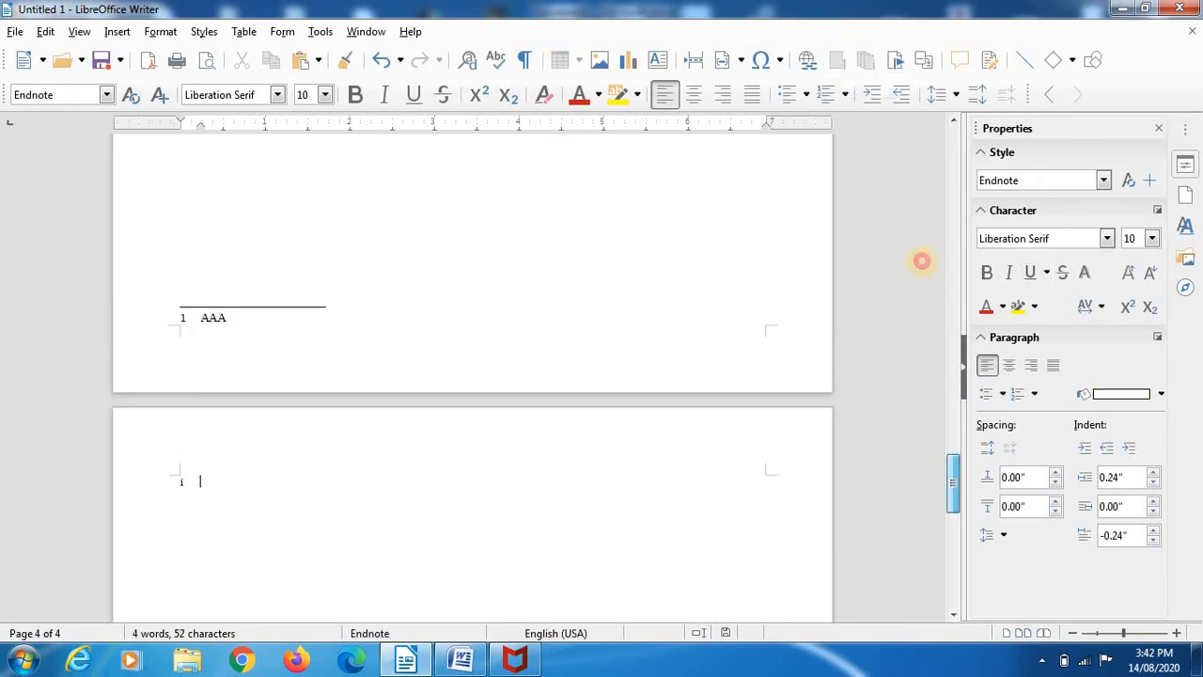
scroll(921, 262, up, 15)
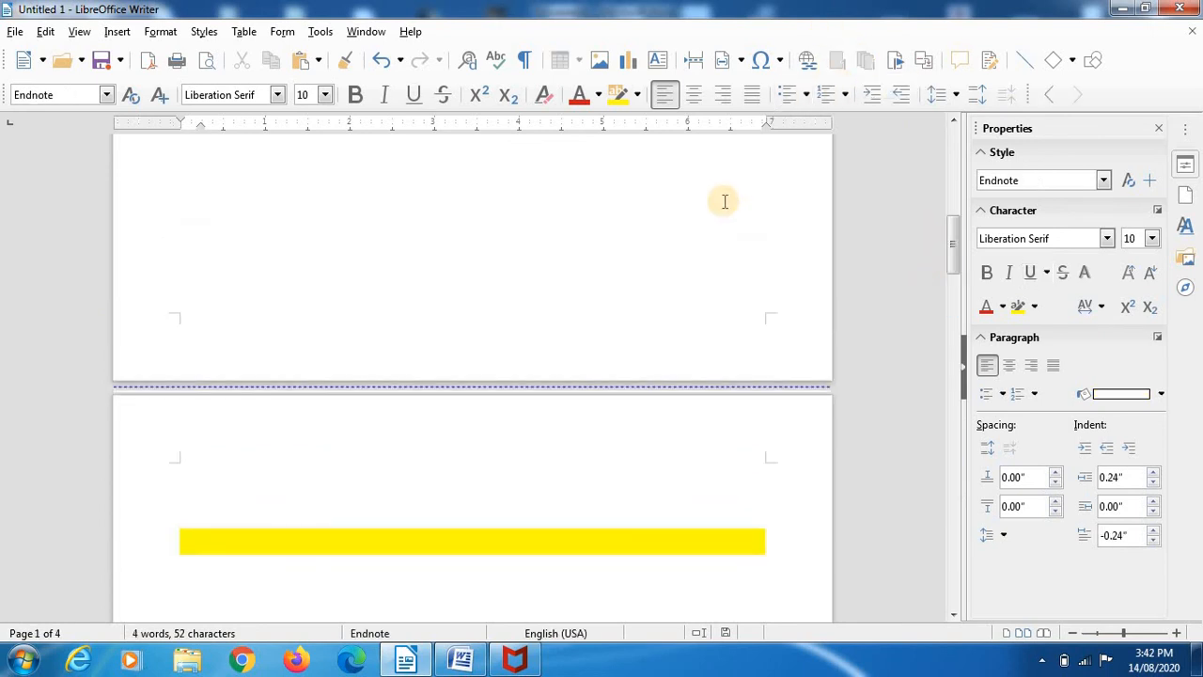
key(ctrl+Home)
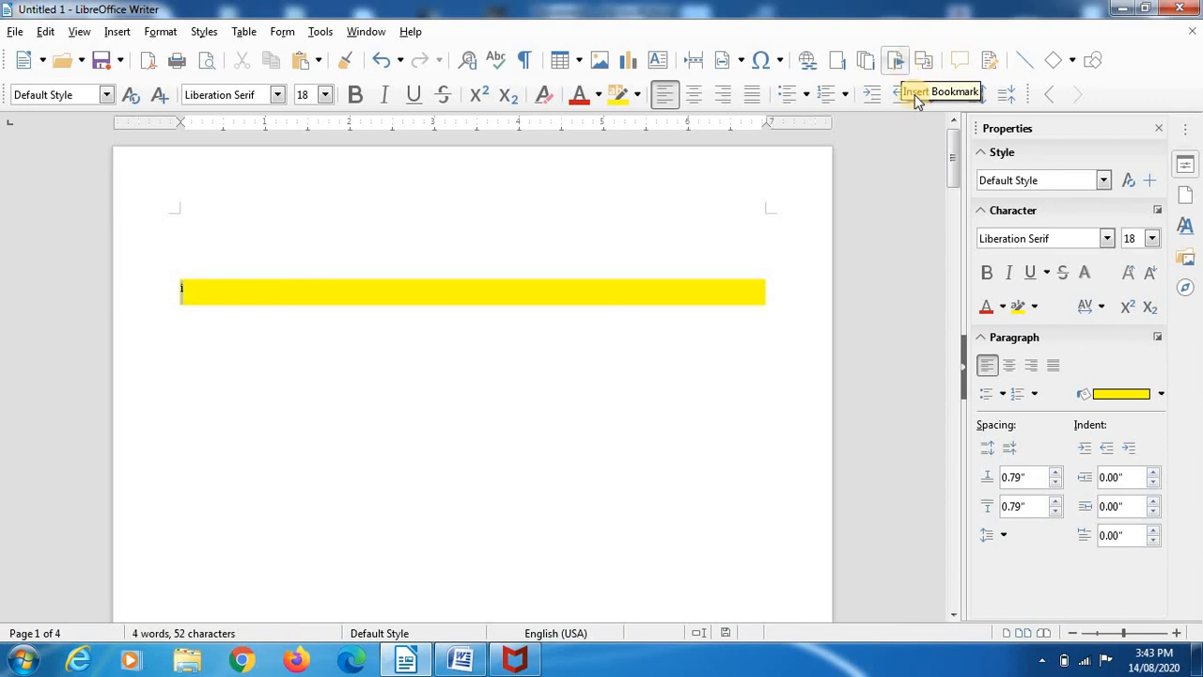
drag(951, 165, 956, 197)
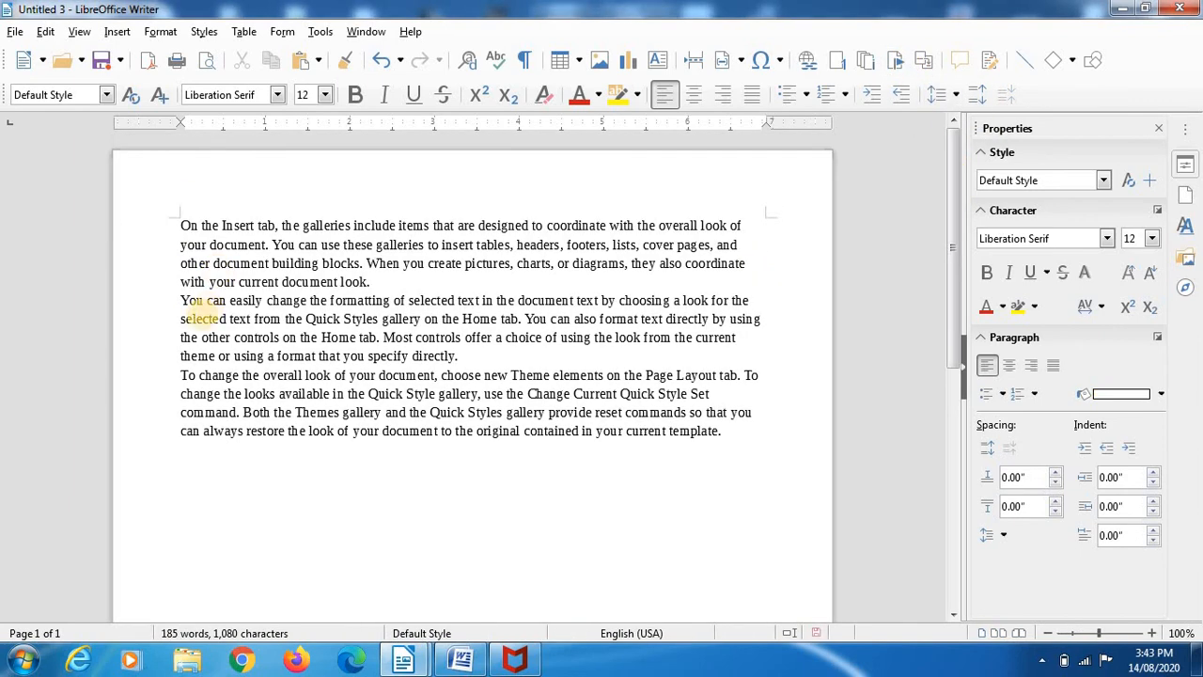
Step: Delete the third paragraph of the sample text and enlarge the two remaining paragraphs to 20 pt
drag(178, 374, 597, 484)
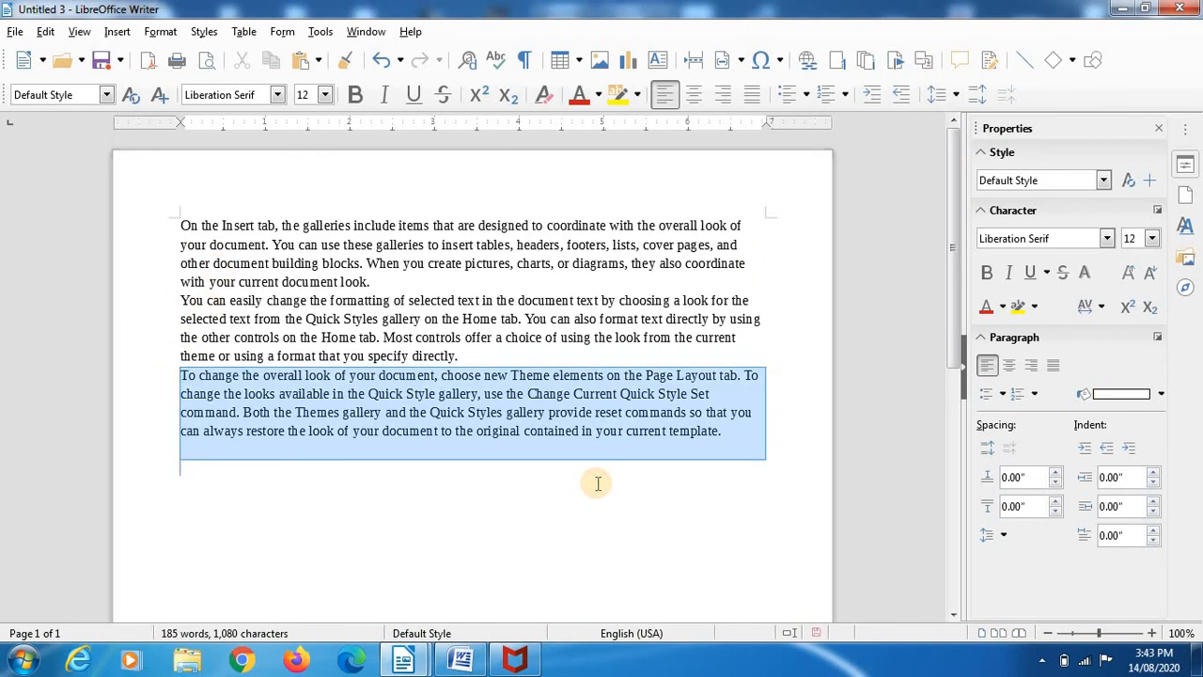
key(Delete)
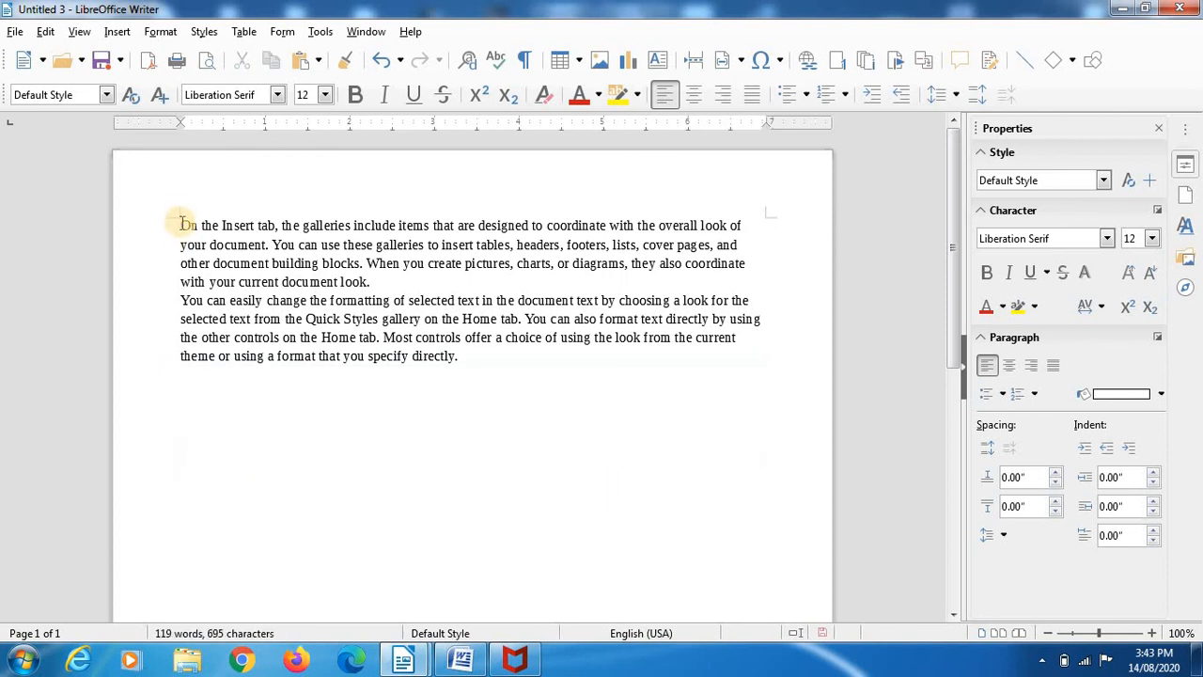
shift+click(183, 223)
key(ctrl+bracketright)
key(ctrl+bracketright)
key(ctrl+bracketright)
key(ctrl+bracketright)
key(ctrl+bracketright)
key(ctrl+bracketright)
key(ctrl+bracketright)
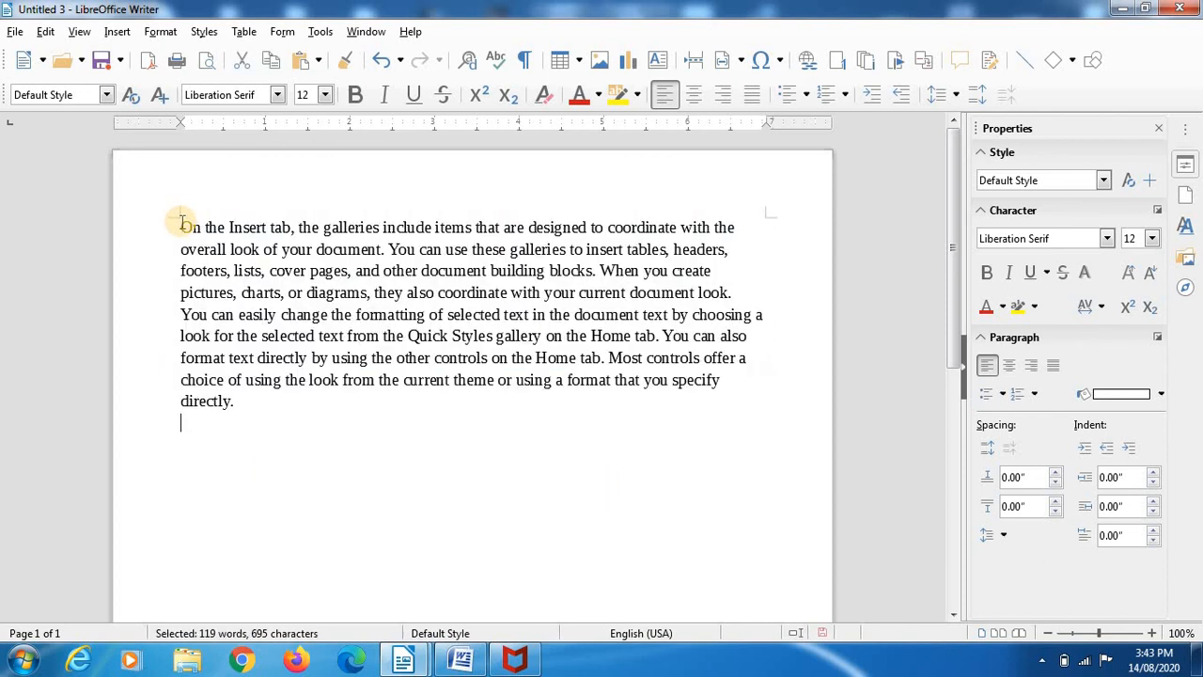
key(ctrl+bracketleft)
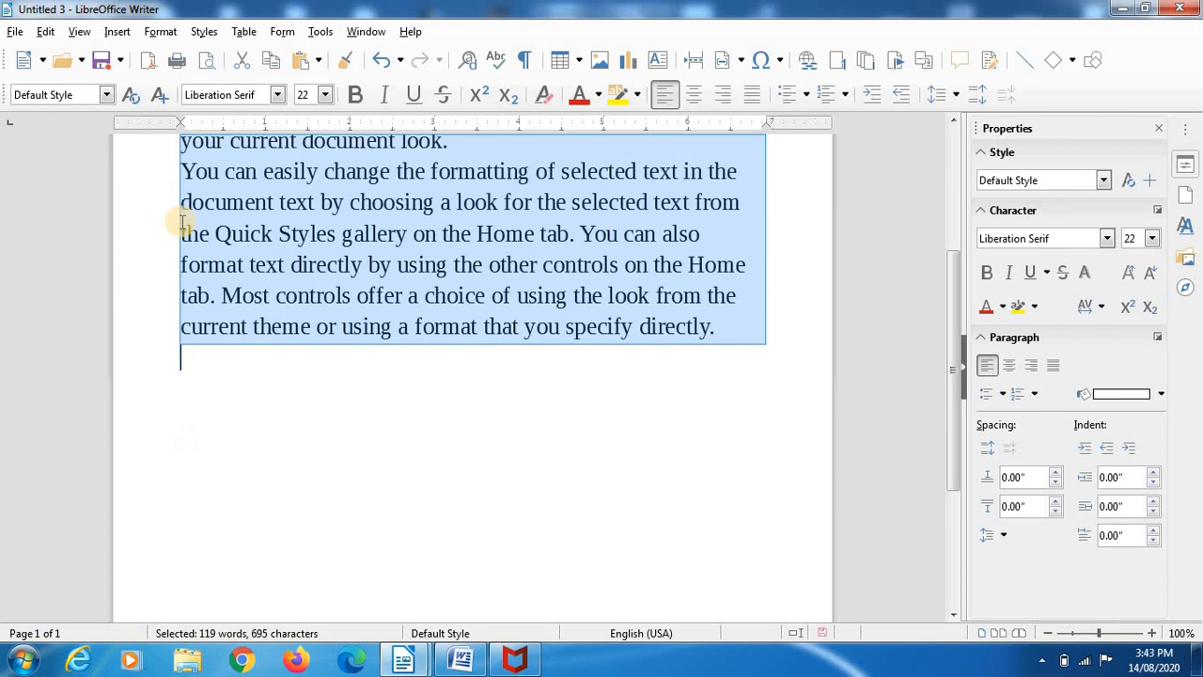
Step: Insert a bookmark named PCIT directly after the word "choosing" in the second paragraph
click(397, 205)
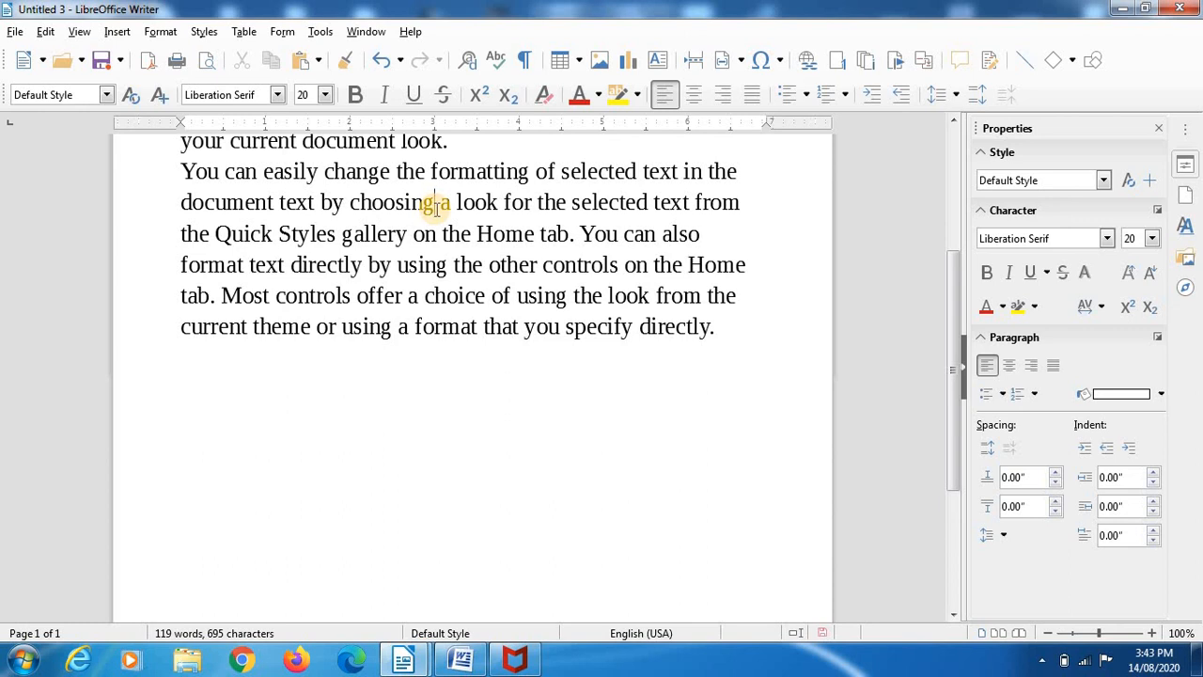
click(896, 64)
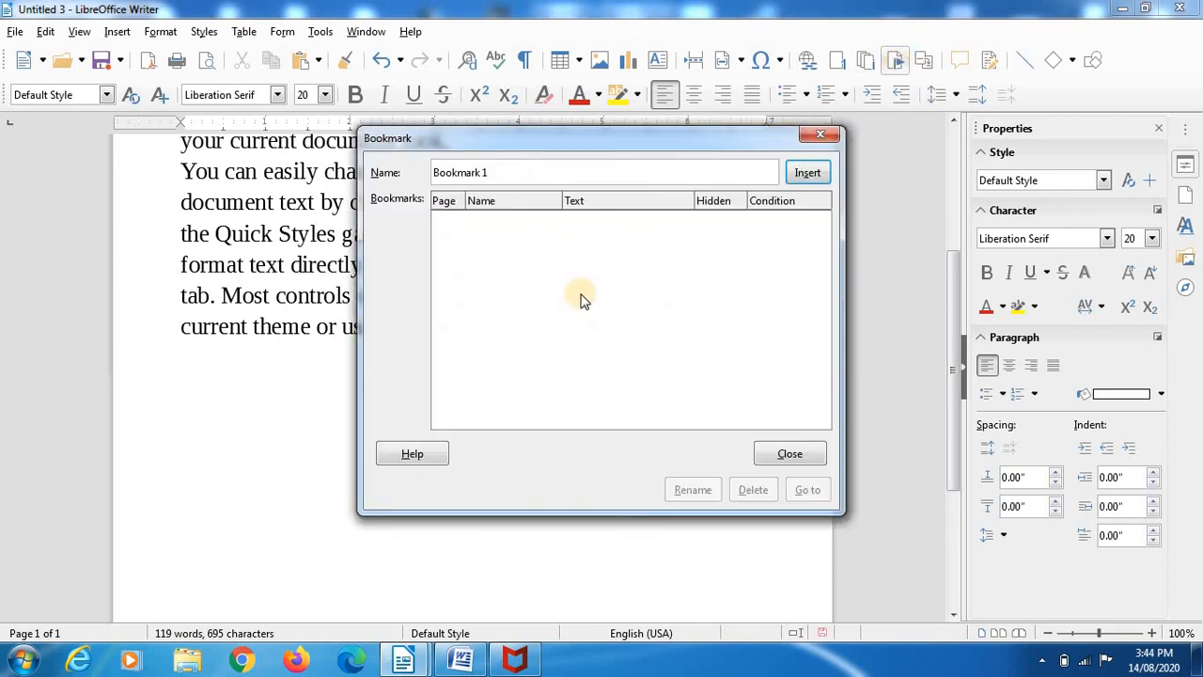
key(BackSpace)
key(BackSpace)
key(BackSpace)
key(BackSpace)
key(BackSpace)
key(BackSpace)
key(BackSpace)
key(BackSpace)
key(BackSpace)
key(BackSpace)
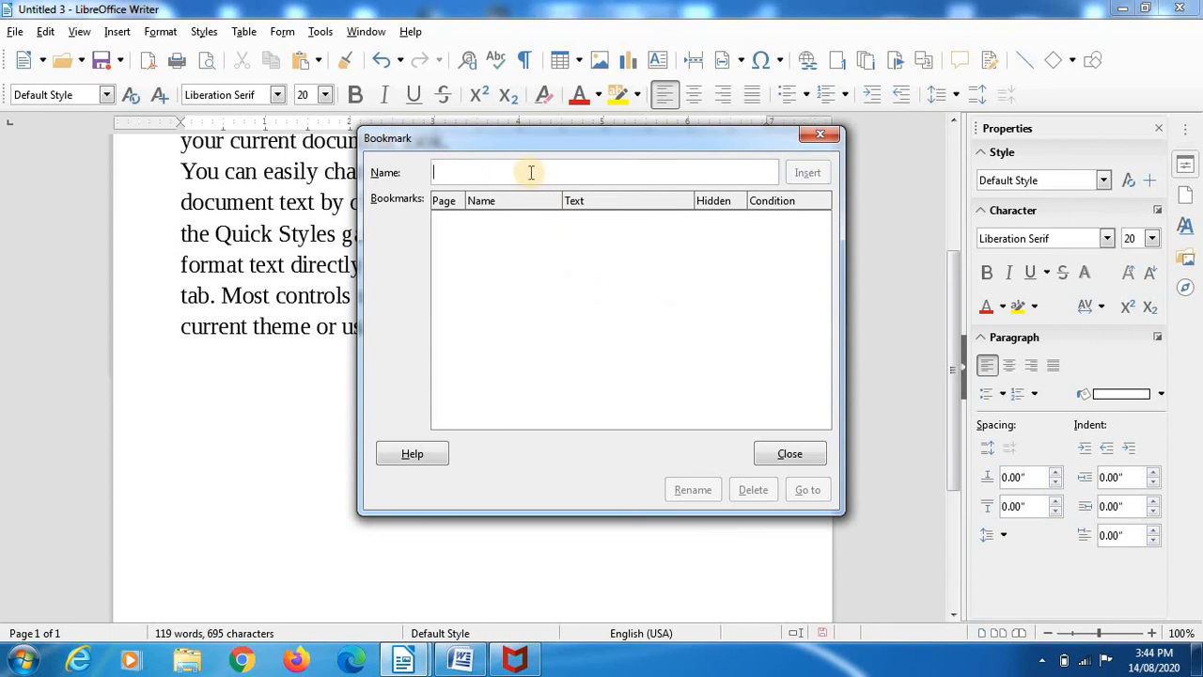
text(PCIT)
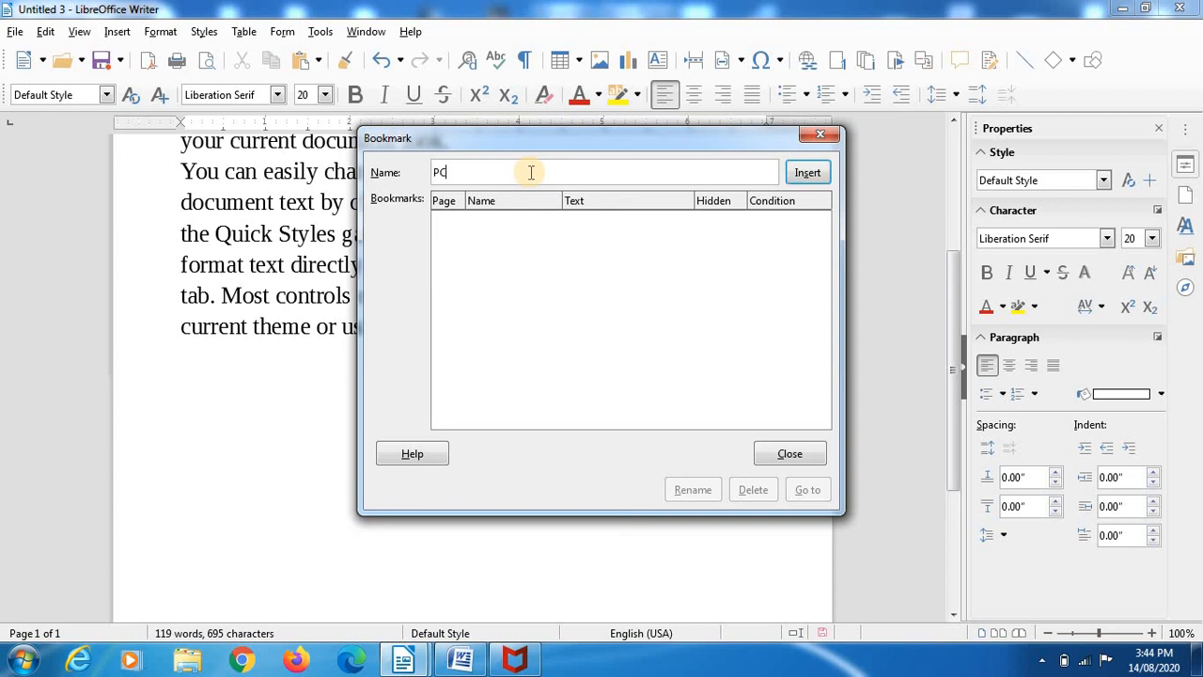
click(801, 175)
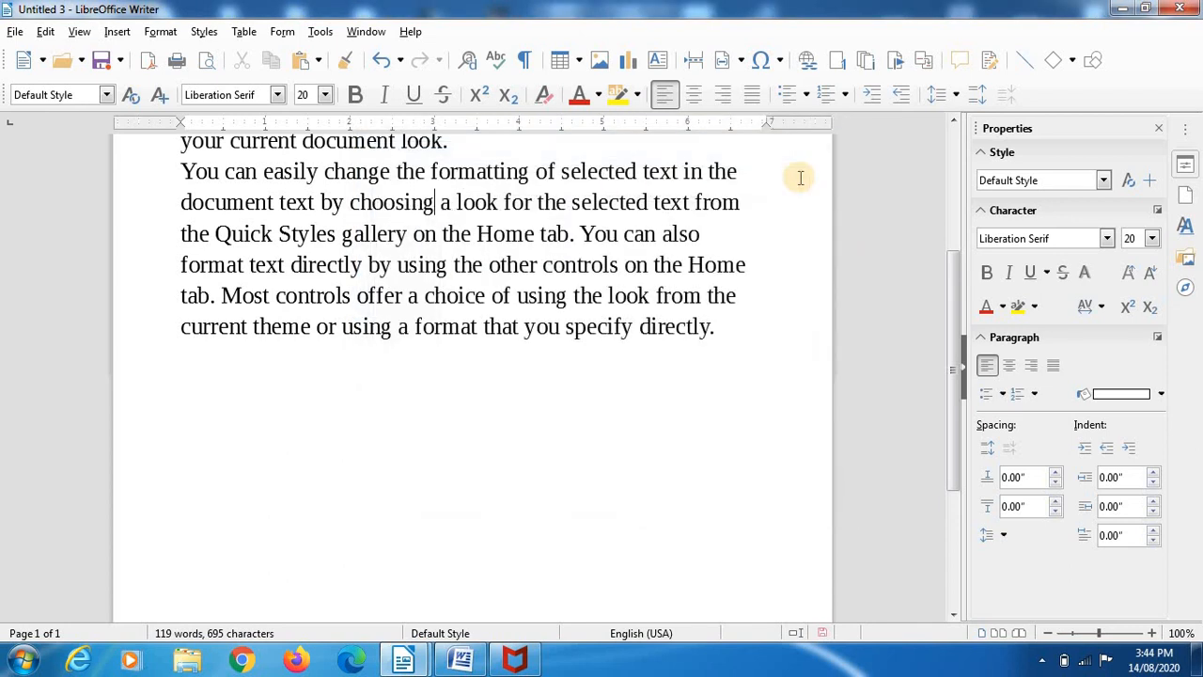
Step: Go to the PCIT bookmark from the list of bookmarks and close the list
click(889, 63)
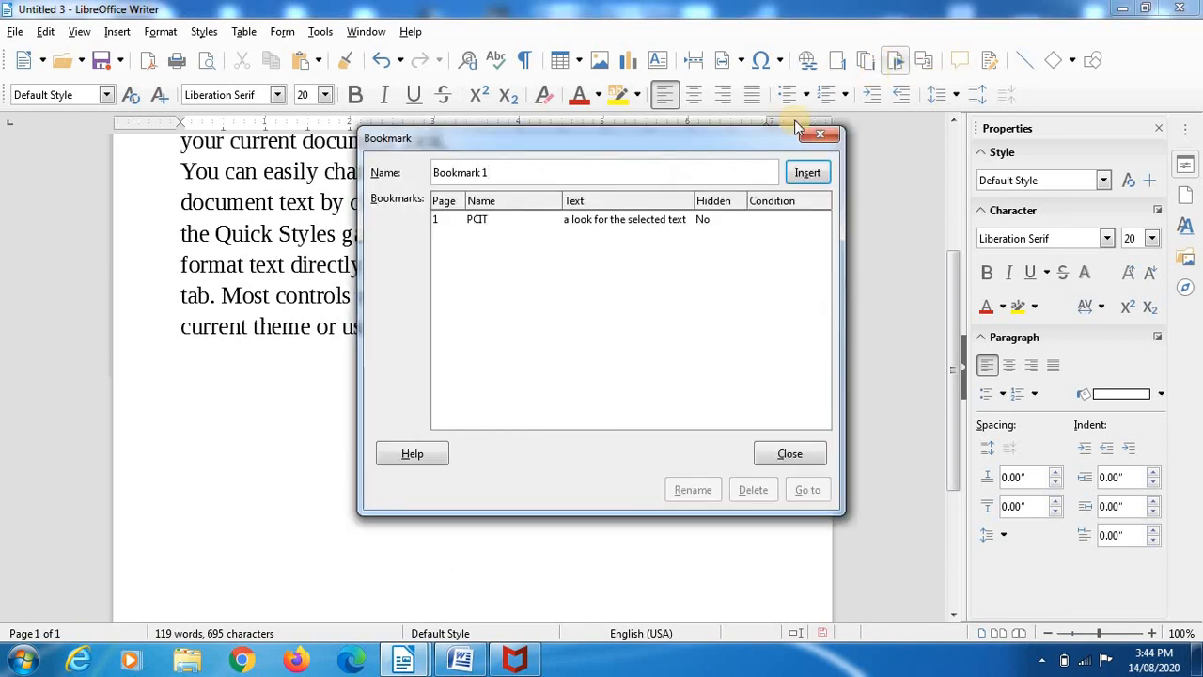
click(472, 223)
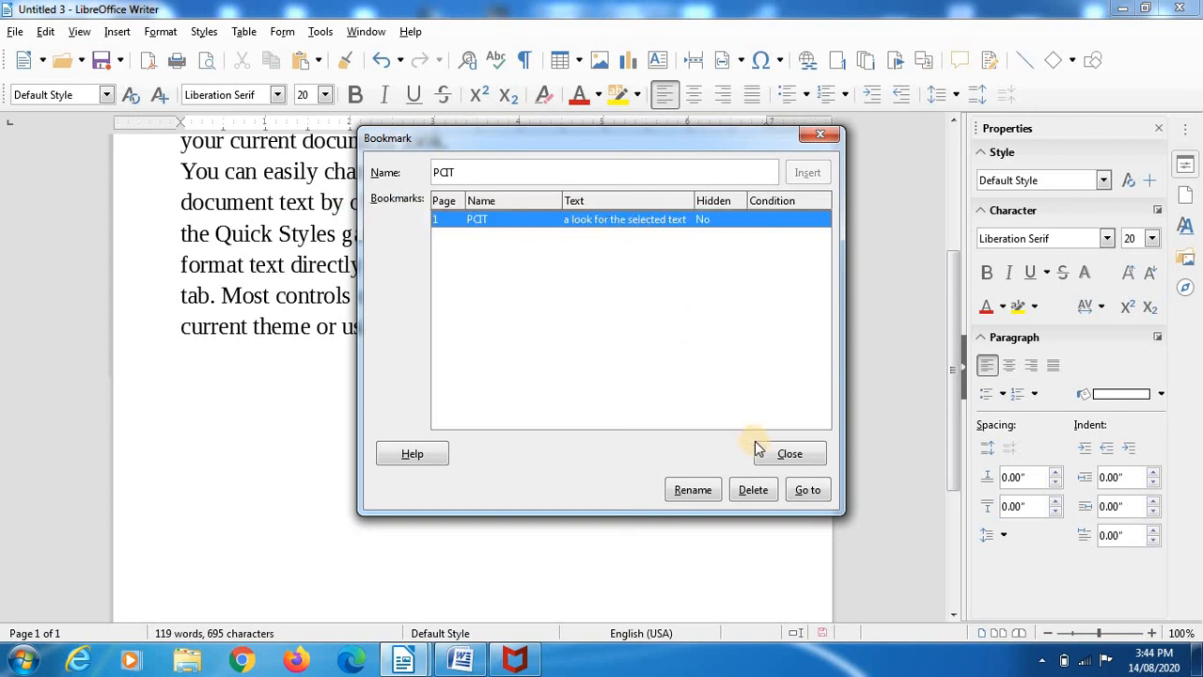
click(796, 493)
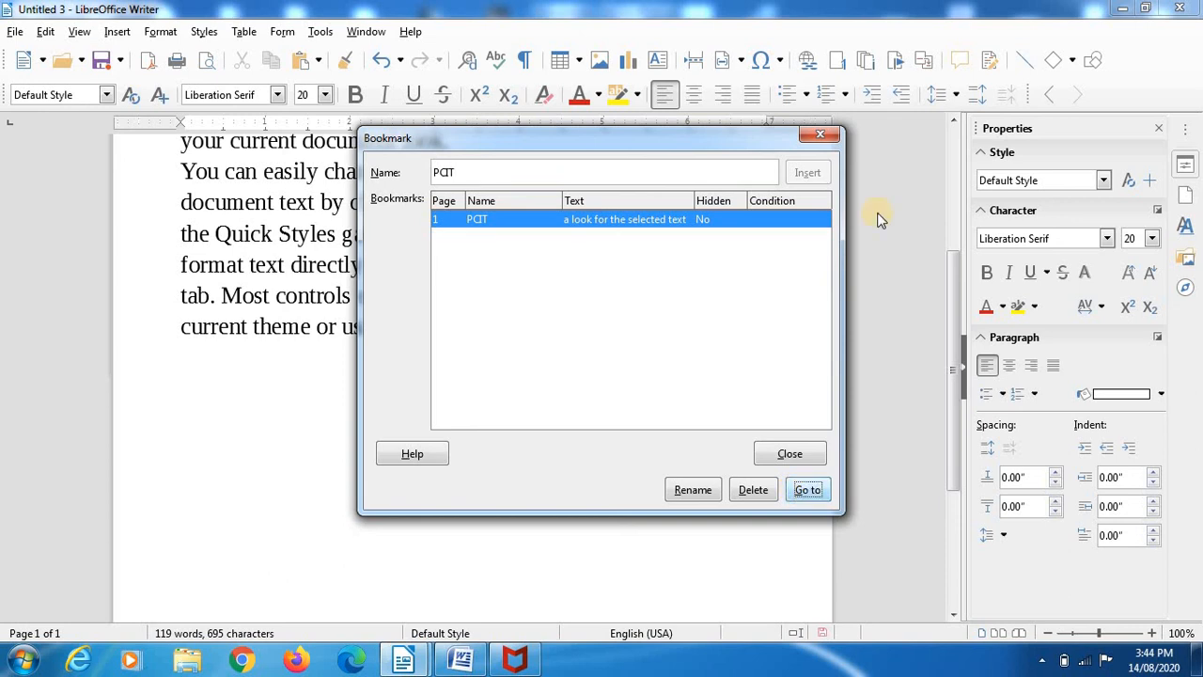
click(818, 135)
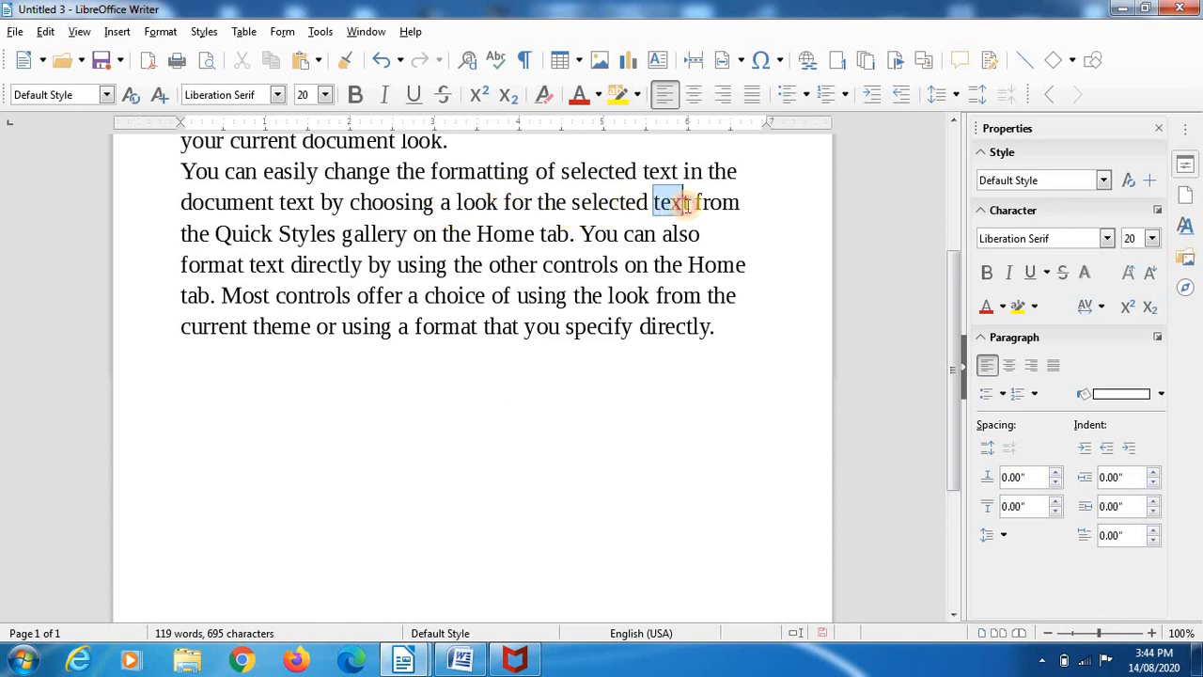
Step: Insert a bookmark named TECHNICAL on the word "text" in "for the selected text" in the second paragraph
double_click(683, 201)
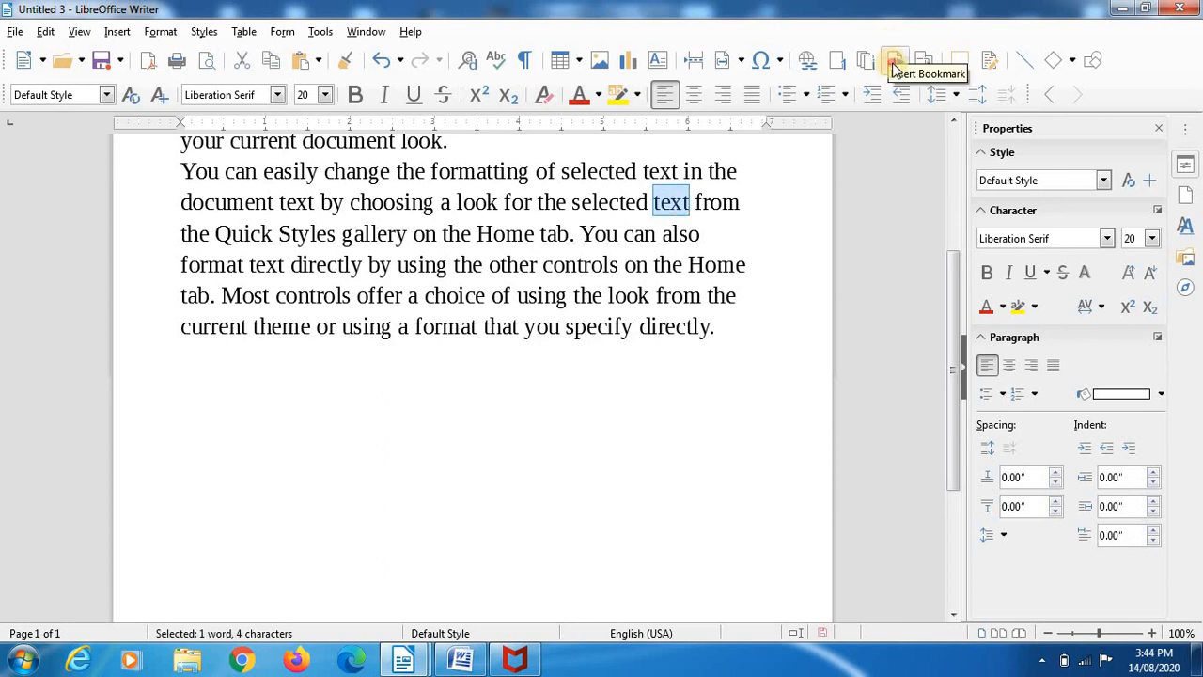
click(894, 62)
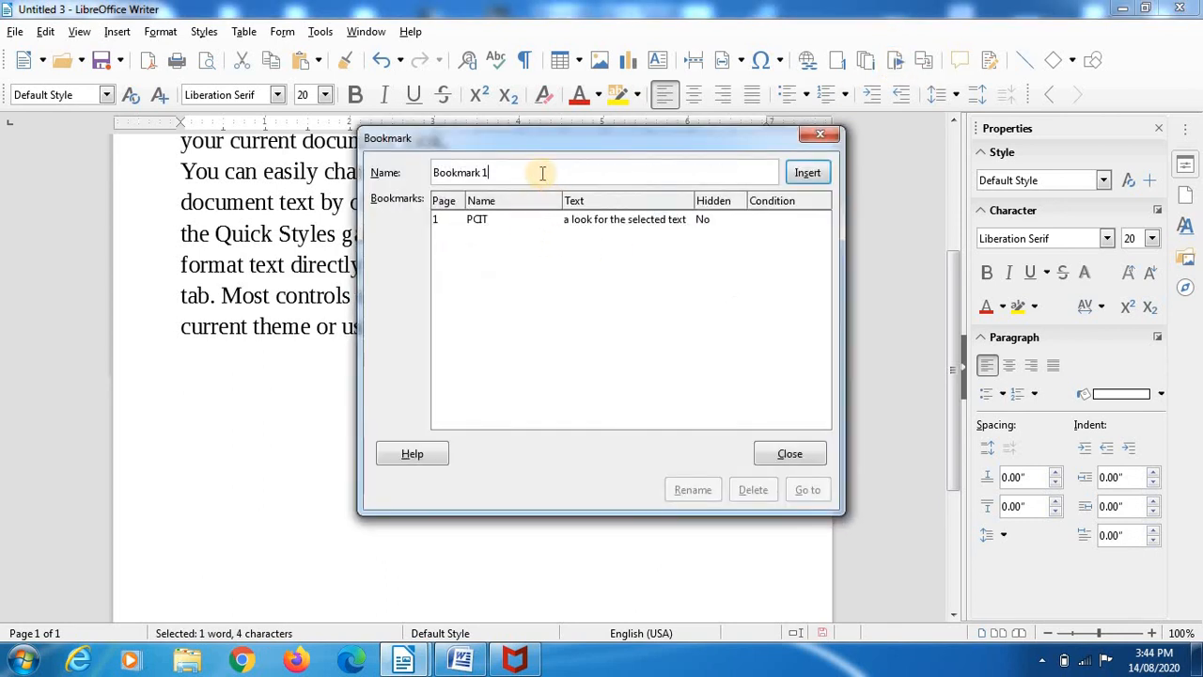
key(BackSpace)
key(BackSpace)
key(BackSpace)
key(BackSpace)
key(BackSpace)
key(BackSpace)
key(BackSpace)
key(BackSpace)
key(BackSpace)
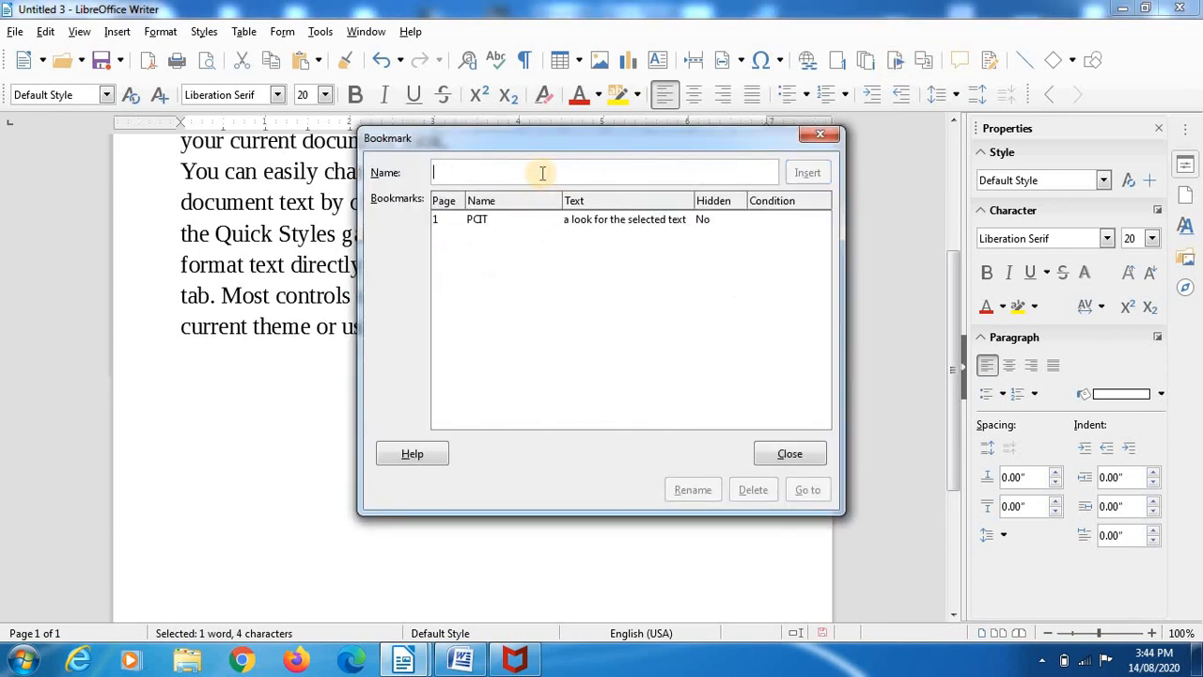
text(TEC)
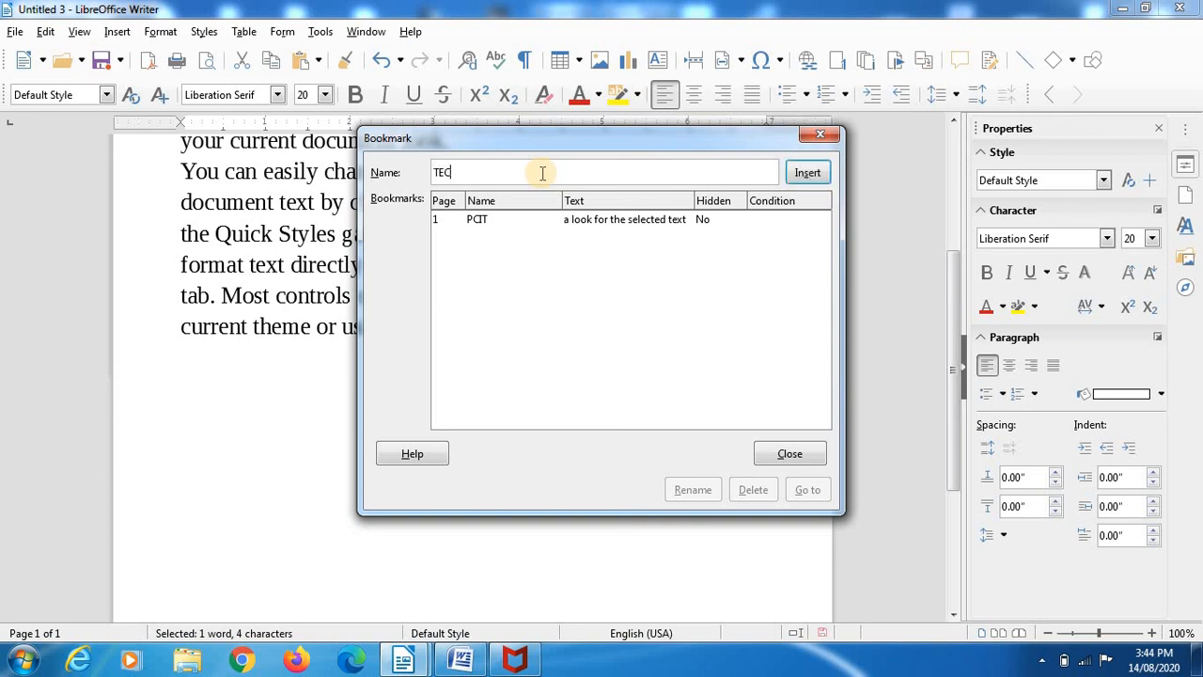
text(HI)
key(BackSpace)
key(BackSpace)
key(BackSpace)
key(BackSpace)
text(TECHNICAL)
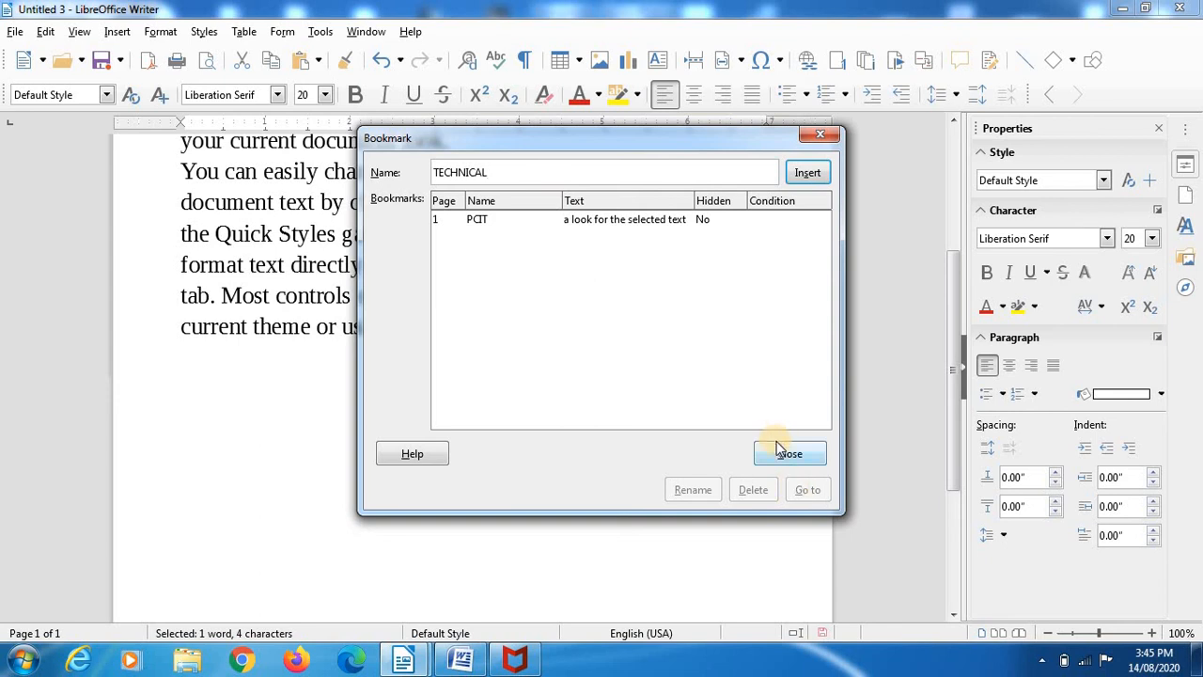
click(815, 175)
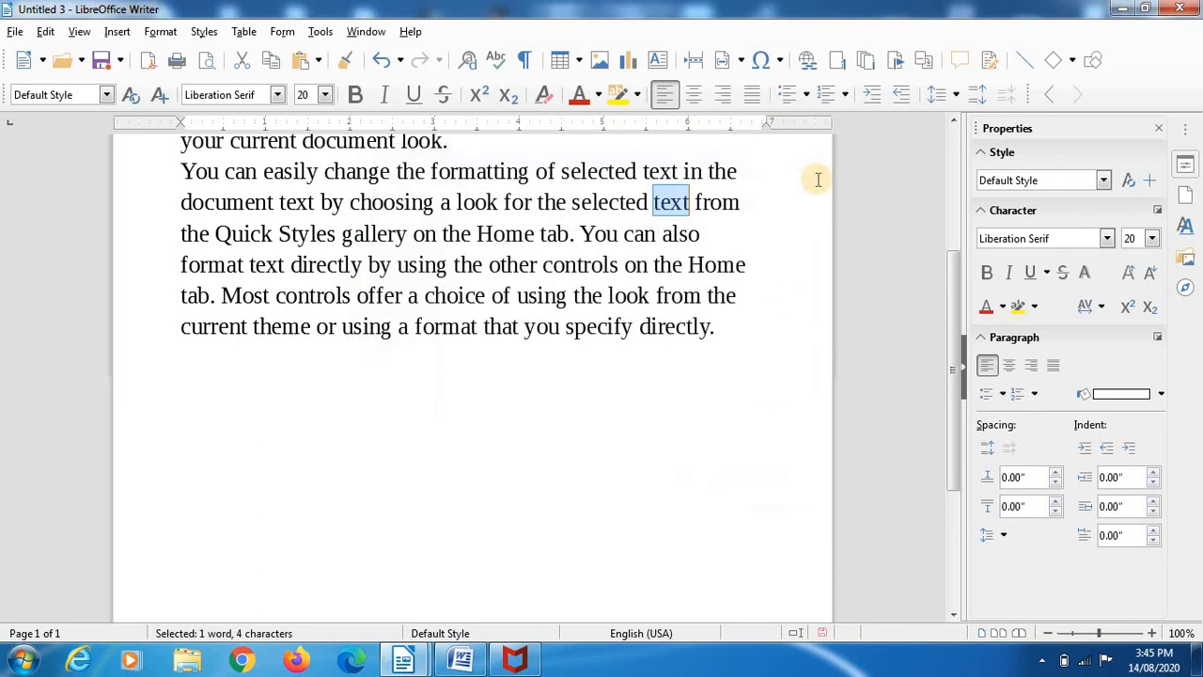
click(748, 237)
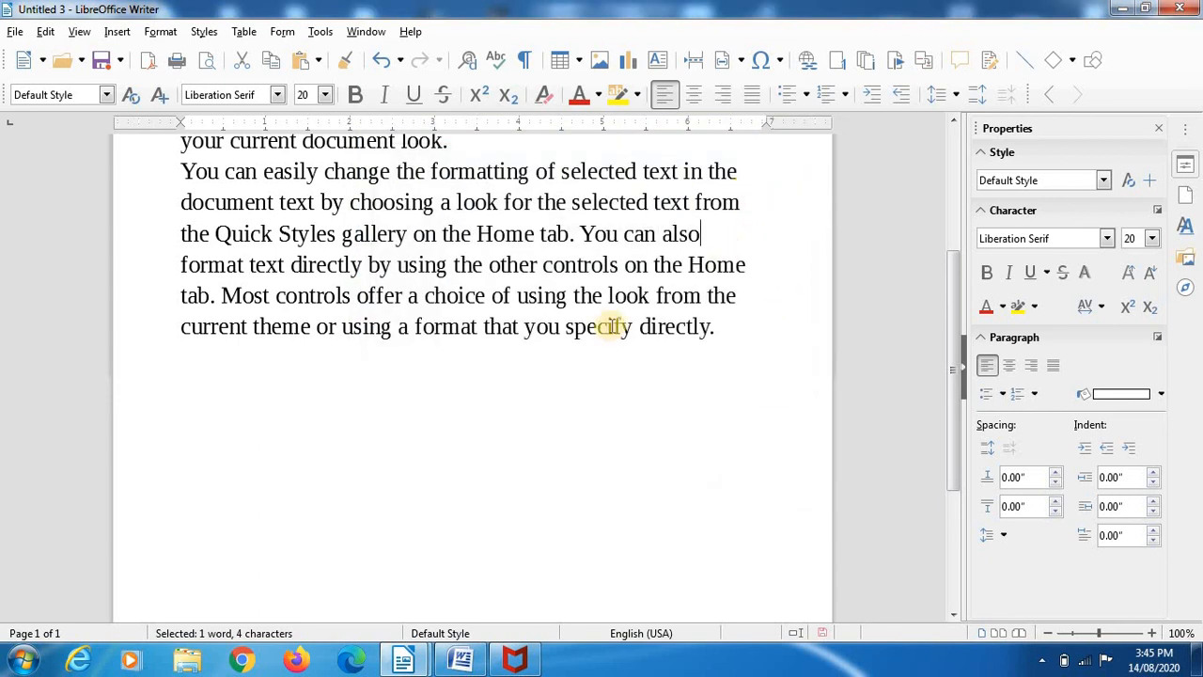
Step: From the start of the document, go to the TECHNICAL bookmark, close the bookmark list and clear the selection
drag(952, 400, 941, 127)
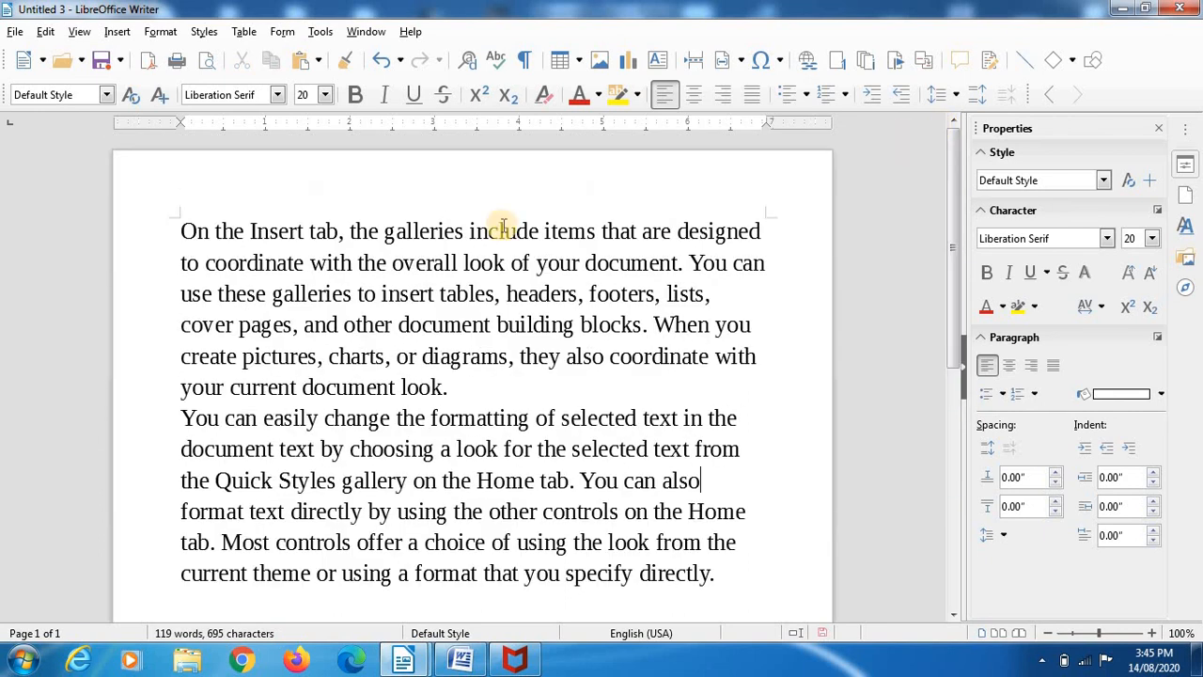
click(214, 237)
click(896, 61)
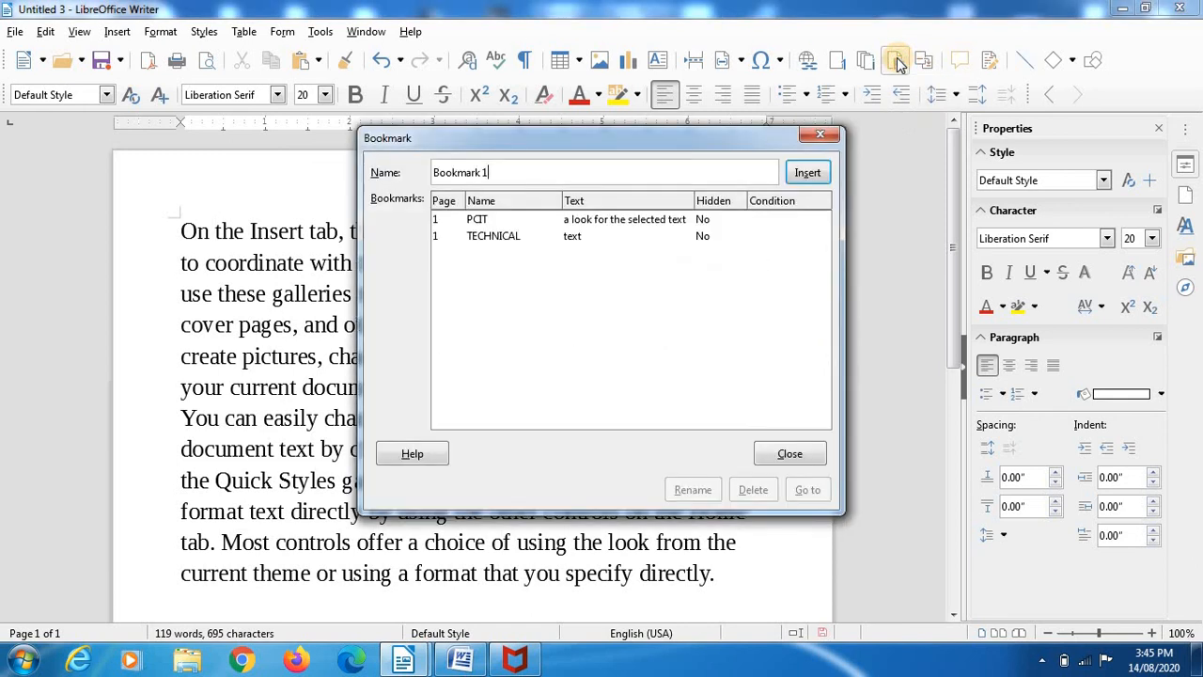
click(609, 242)
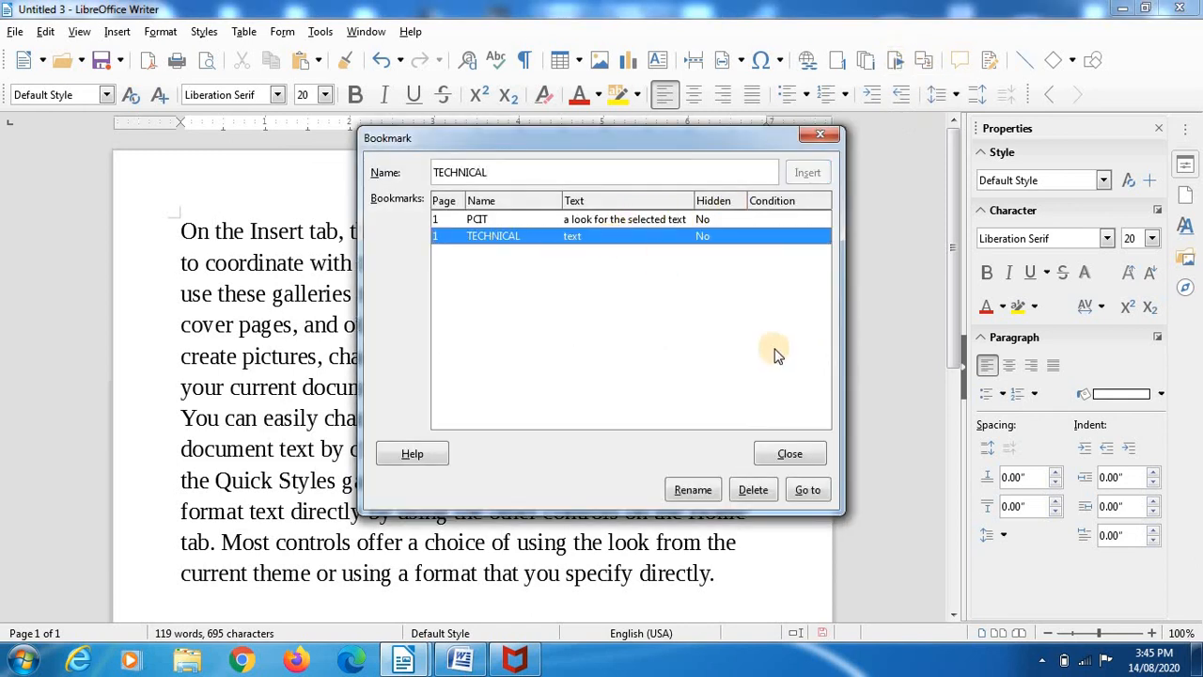
click(806, 489)
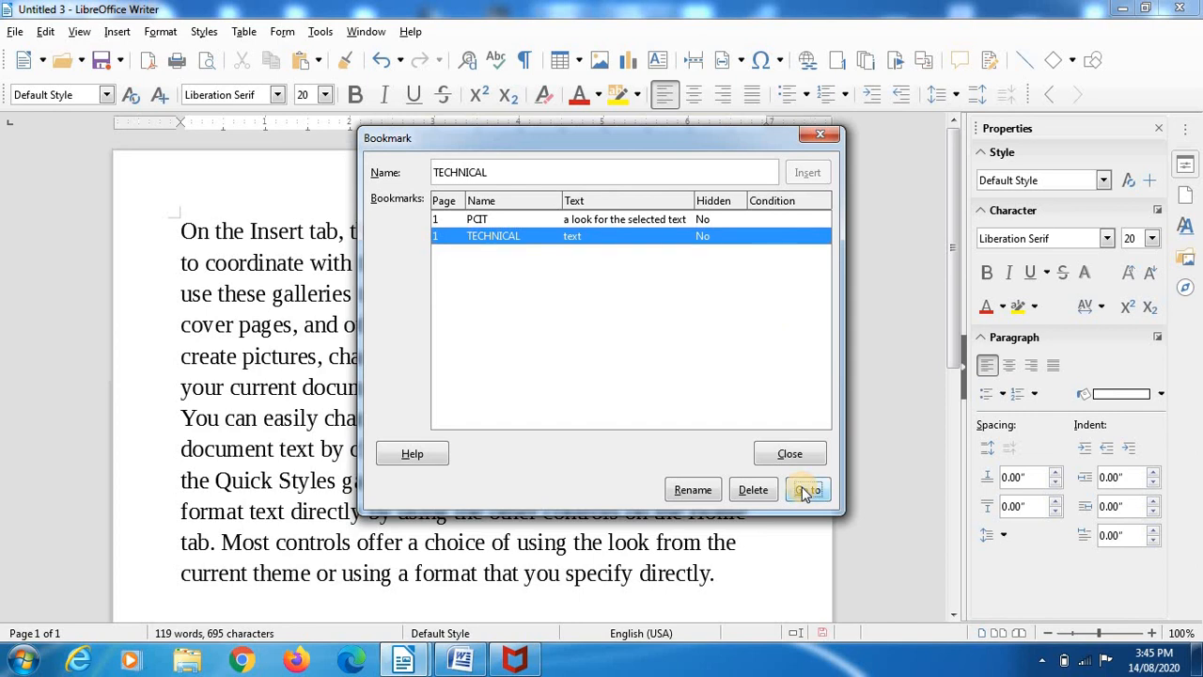
click(816, 138)
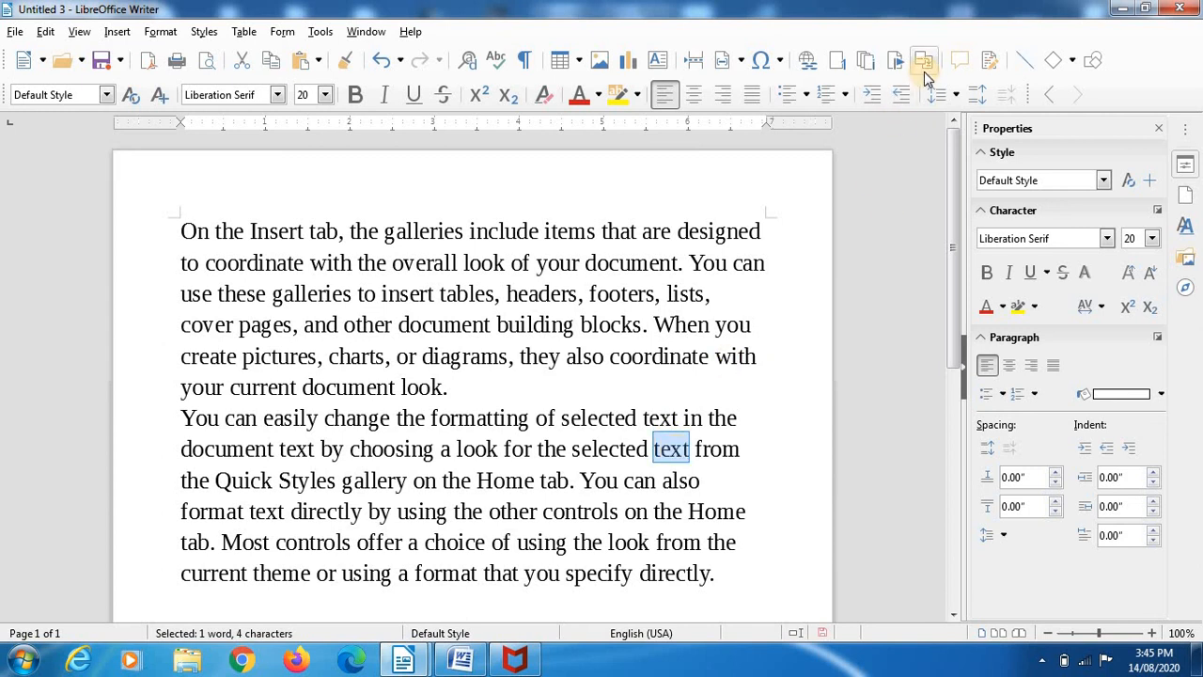
click(904, 295)
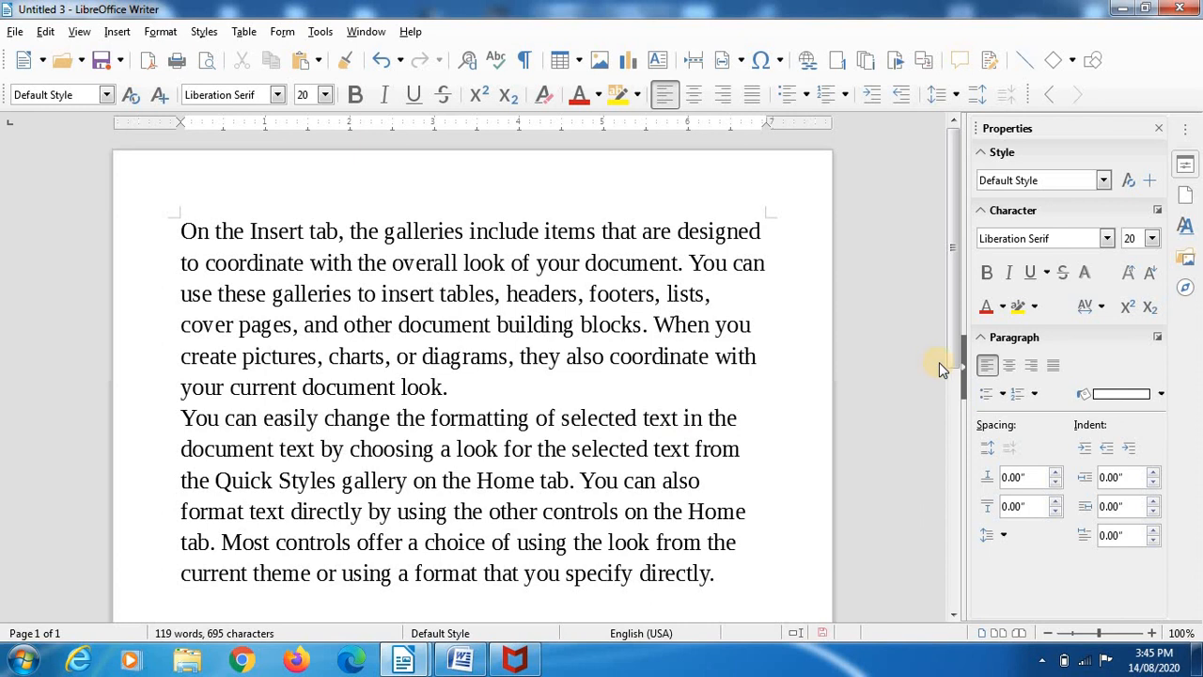
Step: Draw a nearly horizontal line about 3.32" long just below the second paragraph
click(1025, 62)
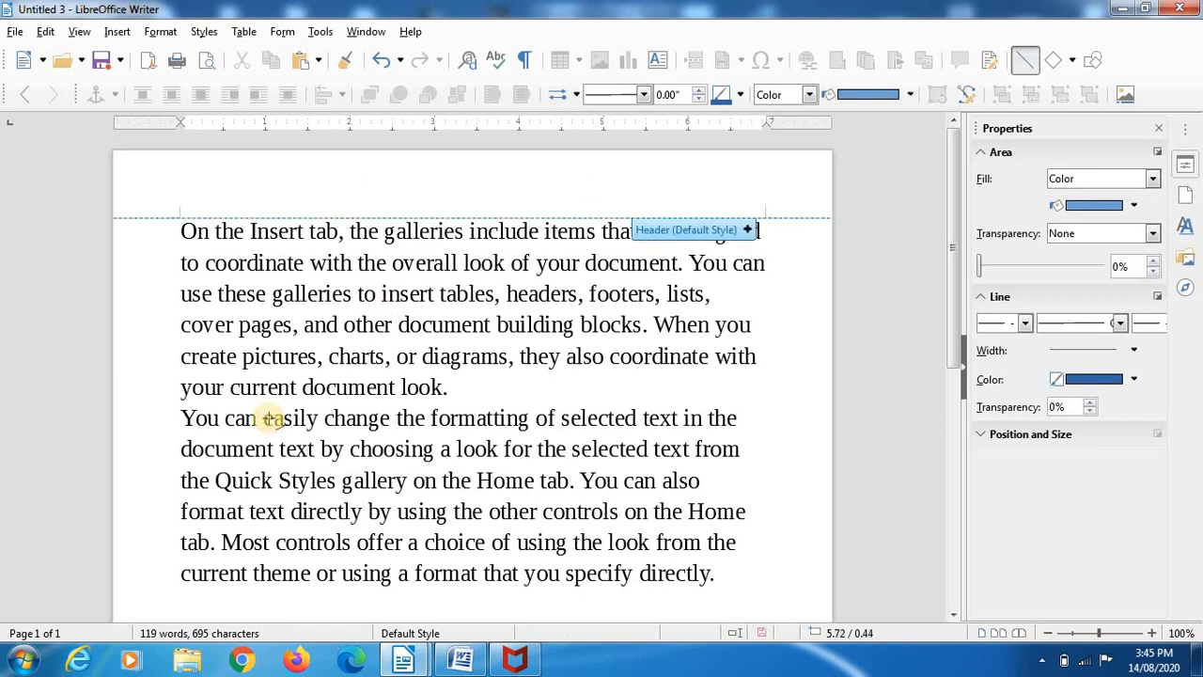
drag(140, 605, 421, 606)
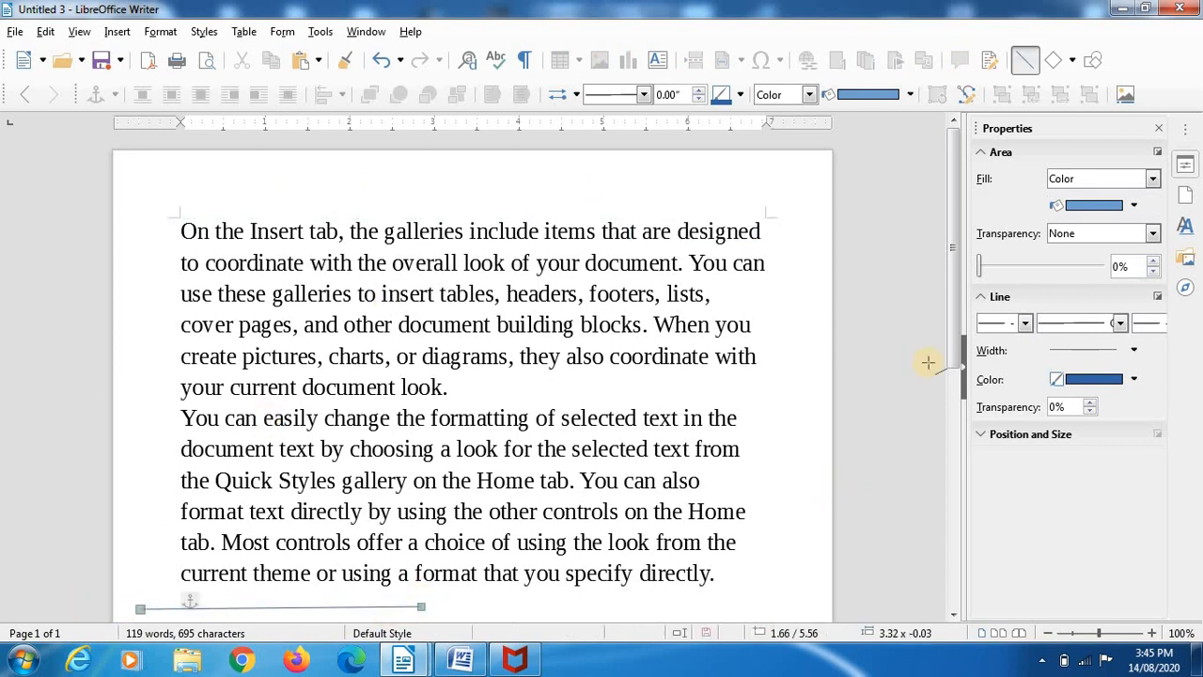
drag(951, 344, 949, 426)
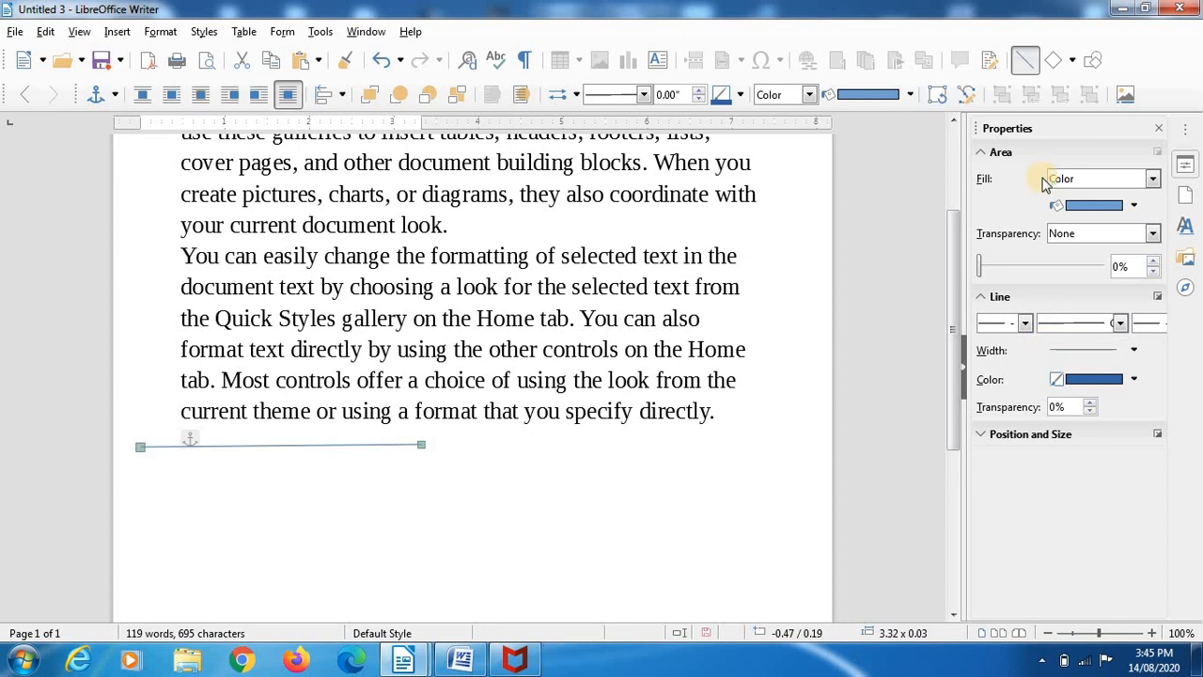
Step: Set the line object's area fill to Gradient with Red as the starting color
click(1111, 183)
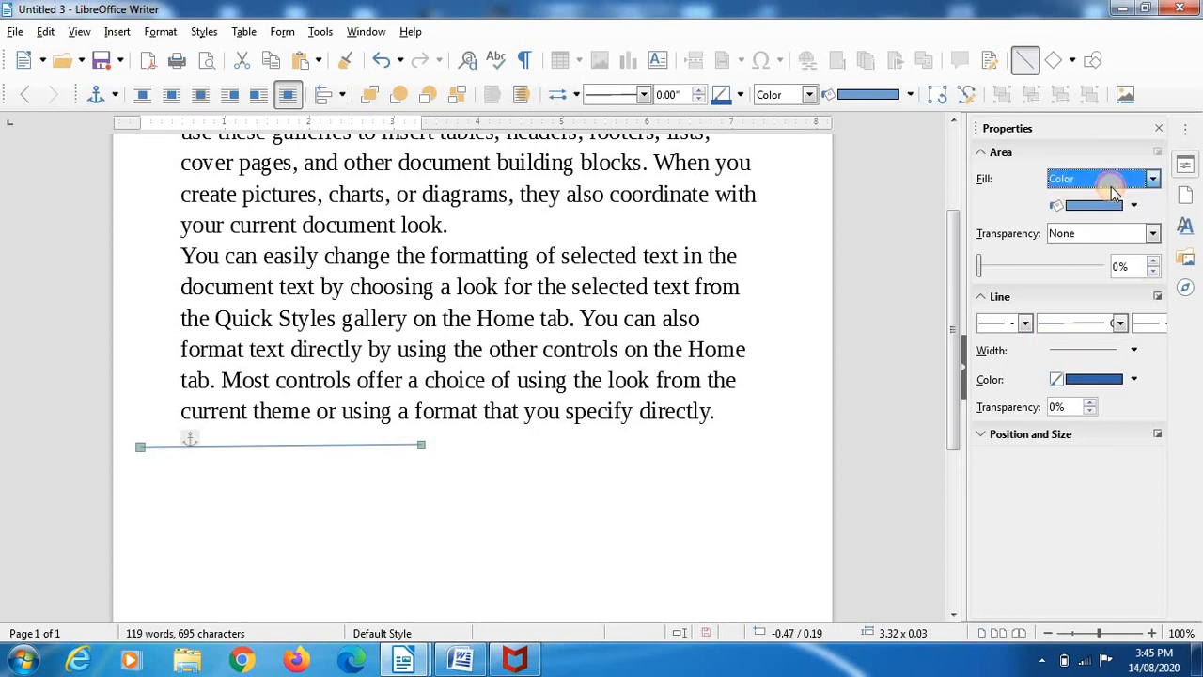
click(1092, 227)
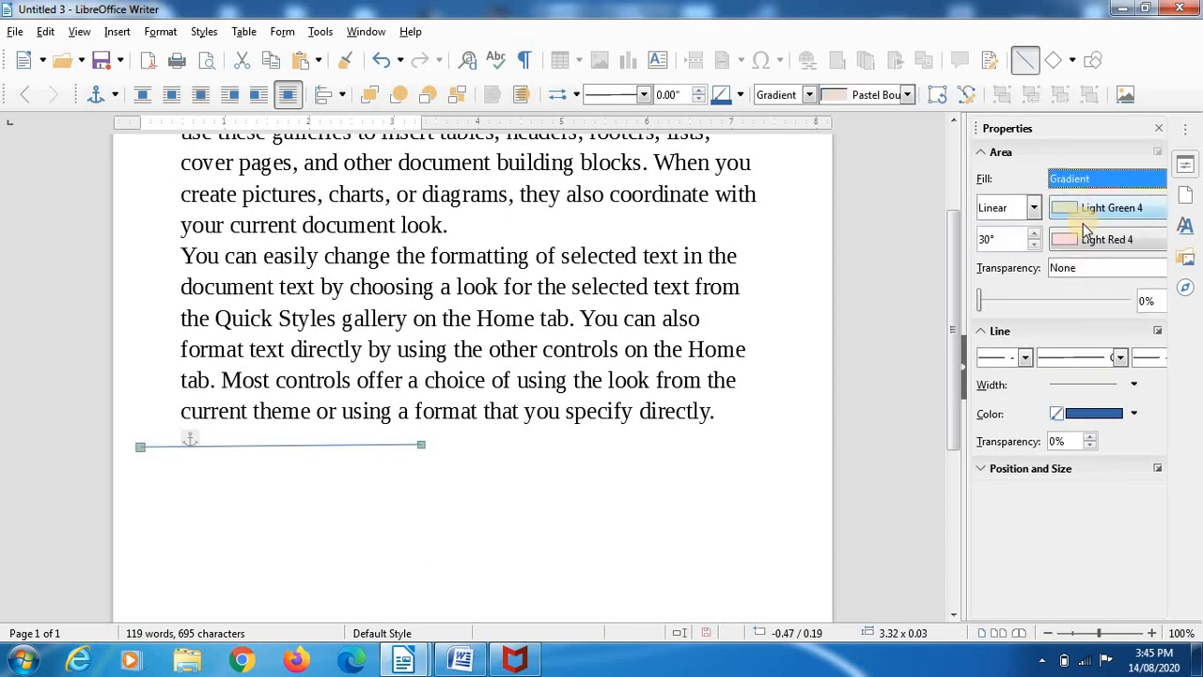
click(1083, 223)
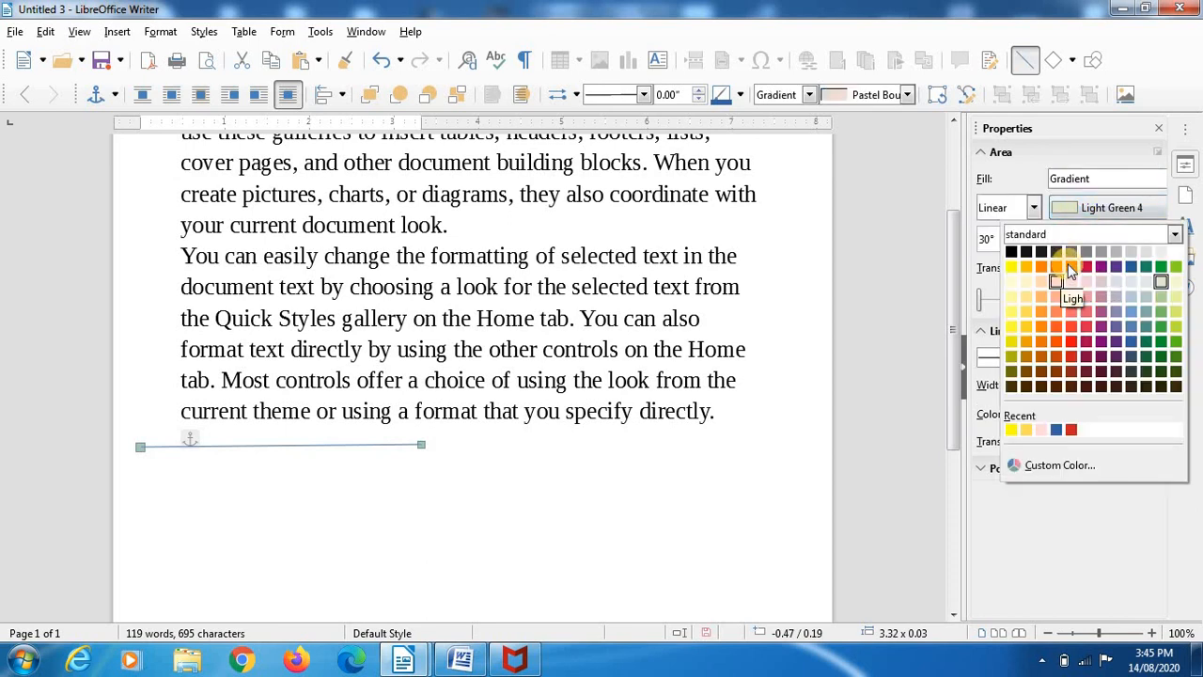
click(1070, 267)
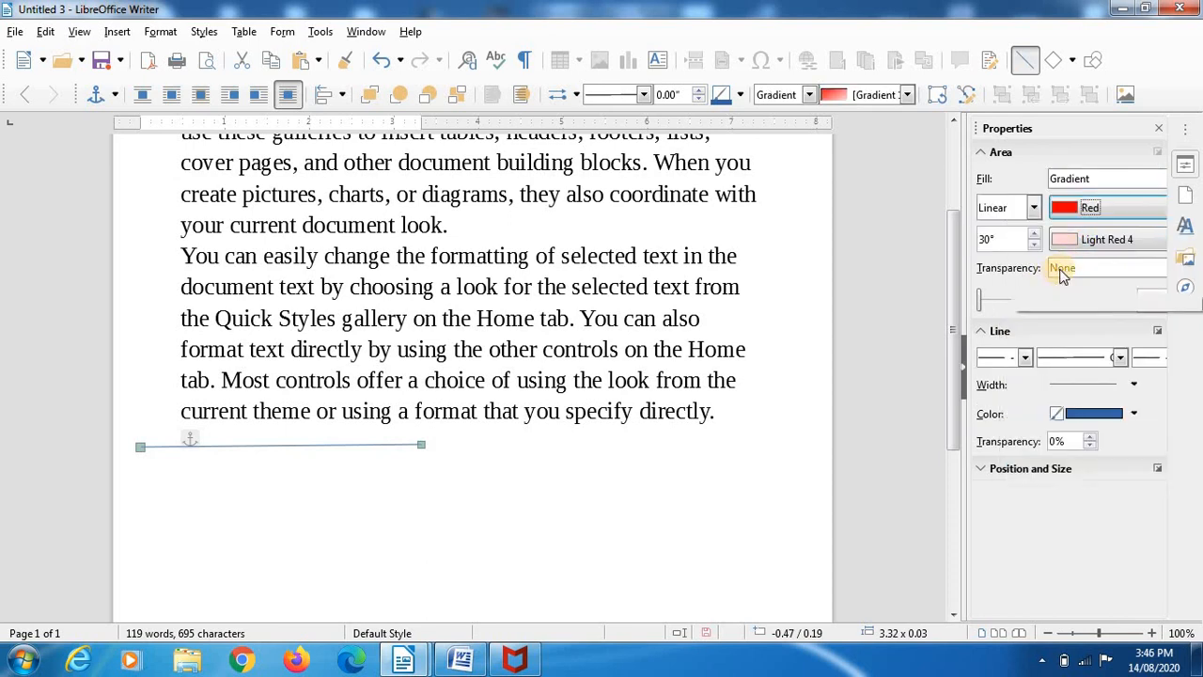
Step: Change the drawn line's style to 3 Dashes 3 Dots and its width to 4.5 pt
click(1071, 384)
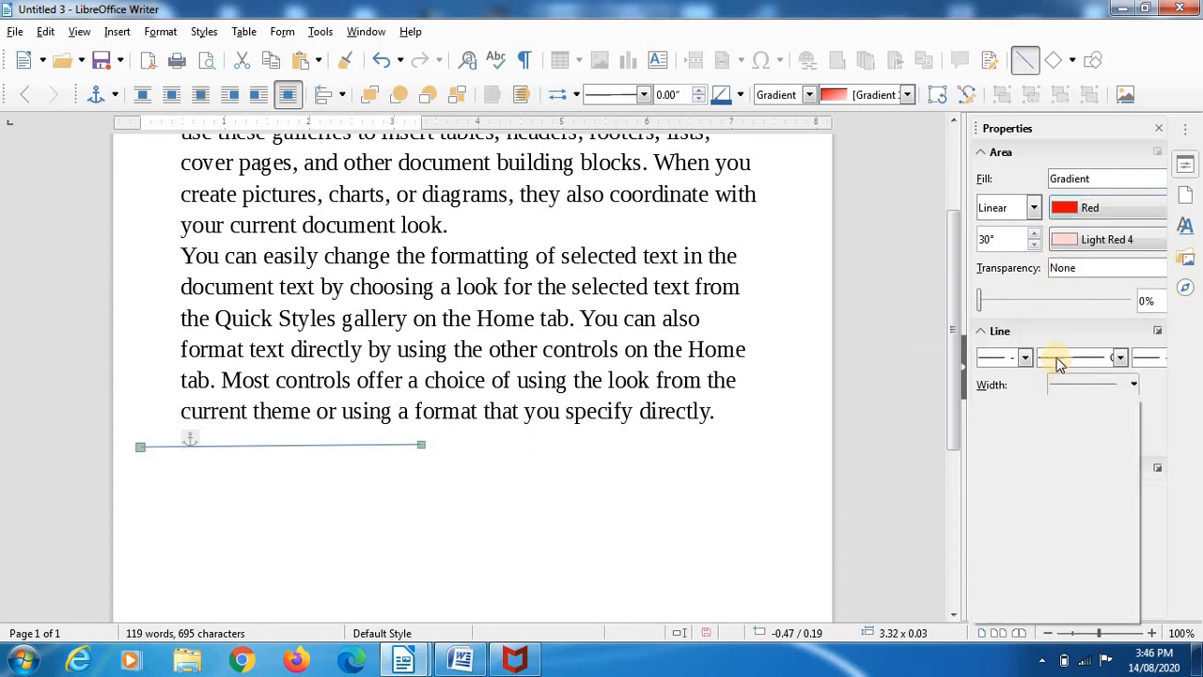
click(1058, 364)
click(1059, 361)
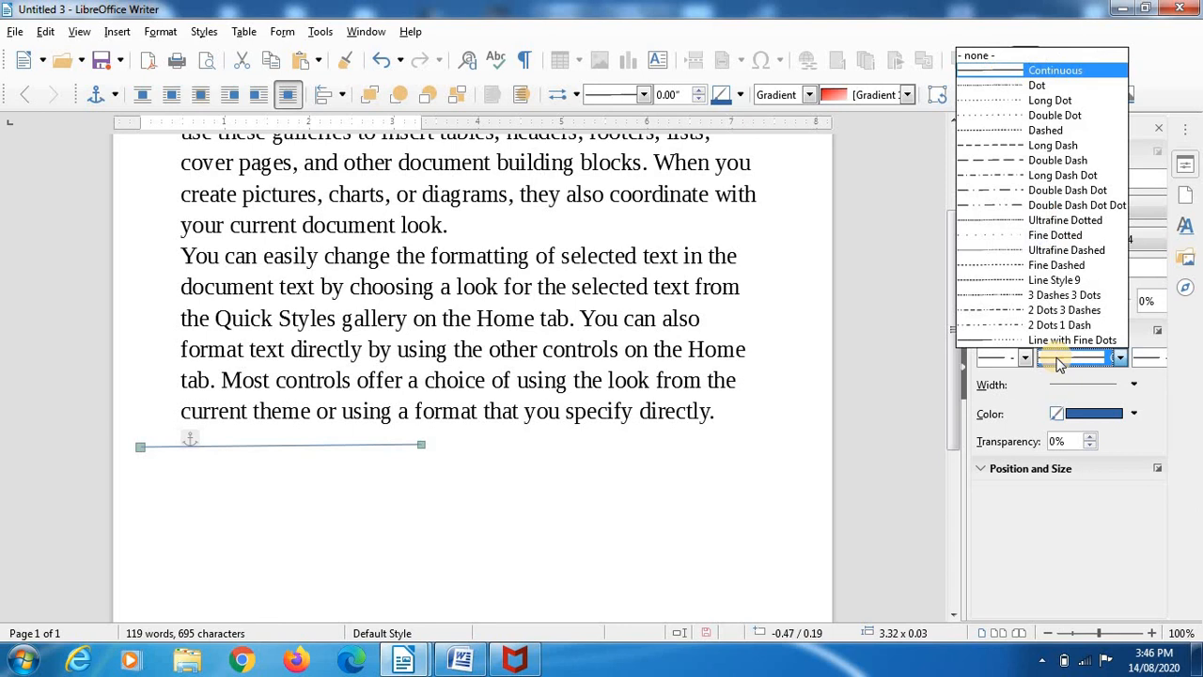
click(1047, 295)
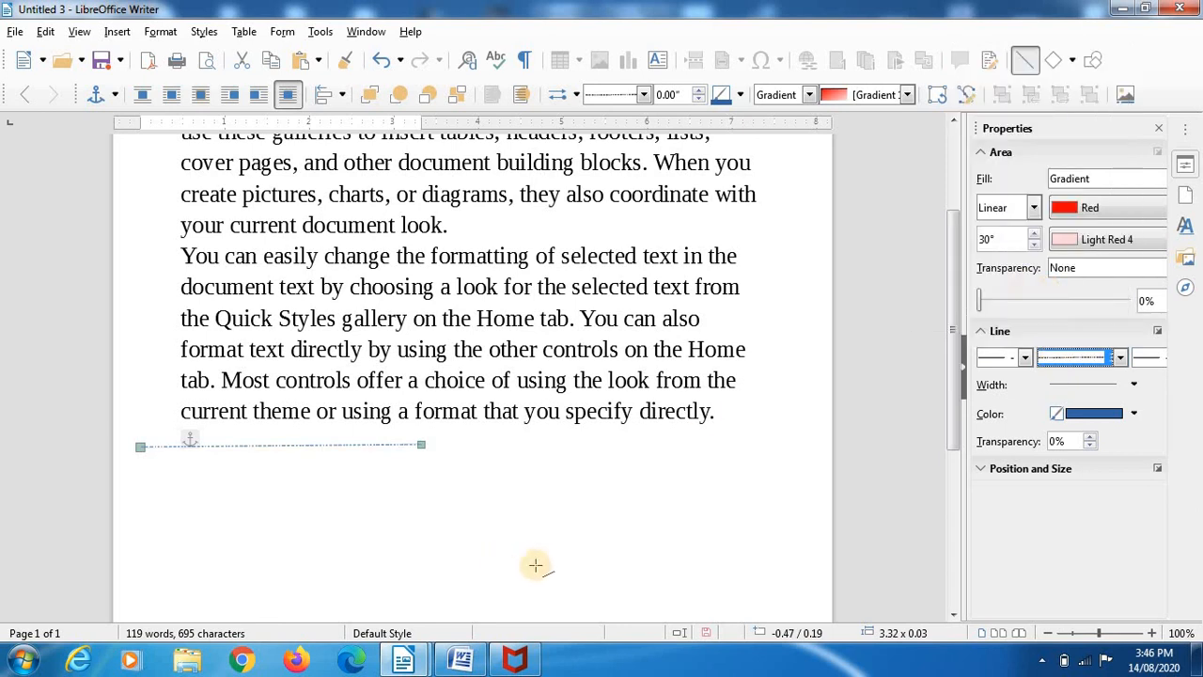
click(1055, 391)
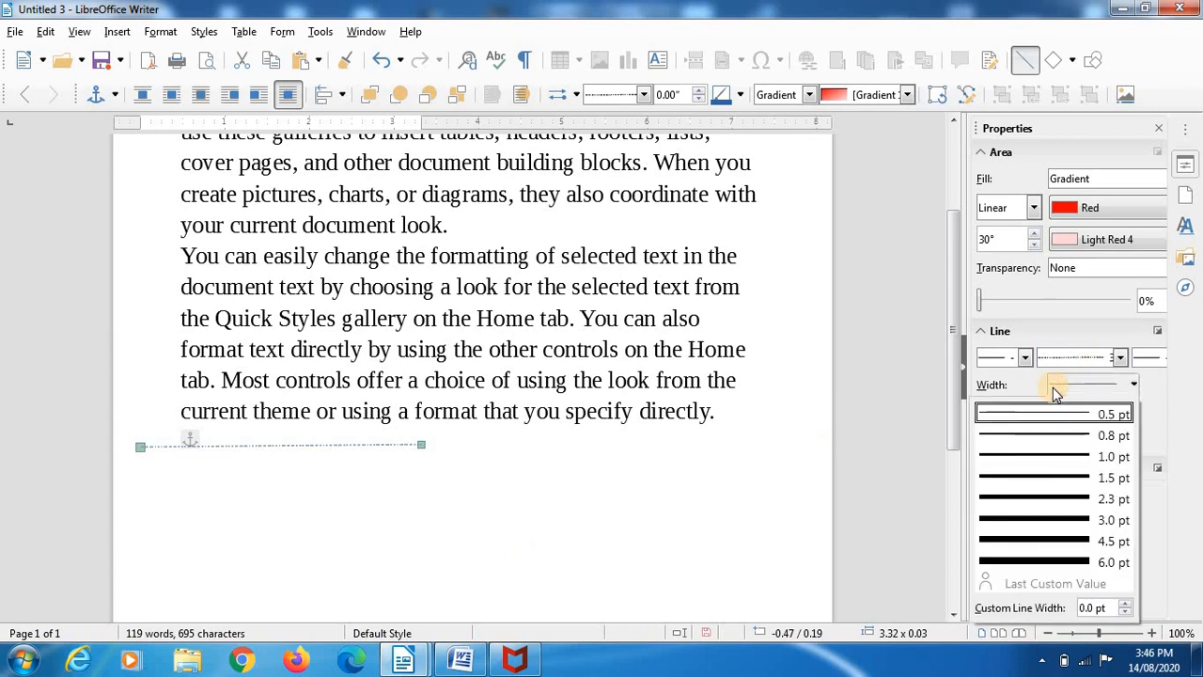
click(1034, 534)
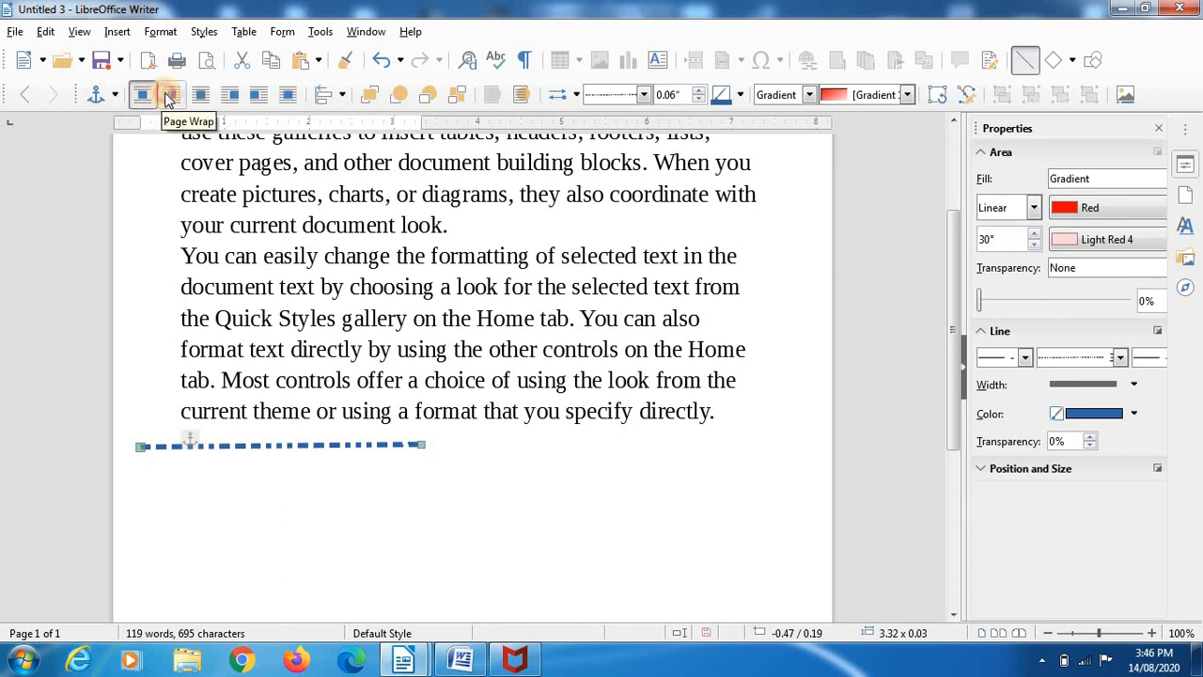
Step: Try Page Wrap on the dashed line, settle on Wrap Left and deselect the line
click(172, 96)
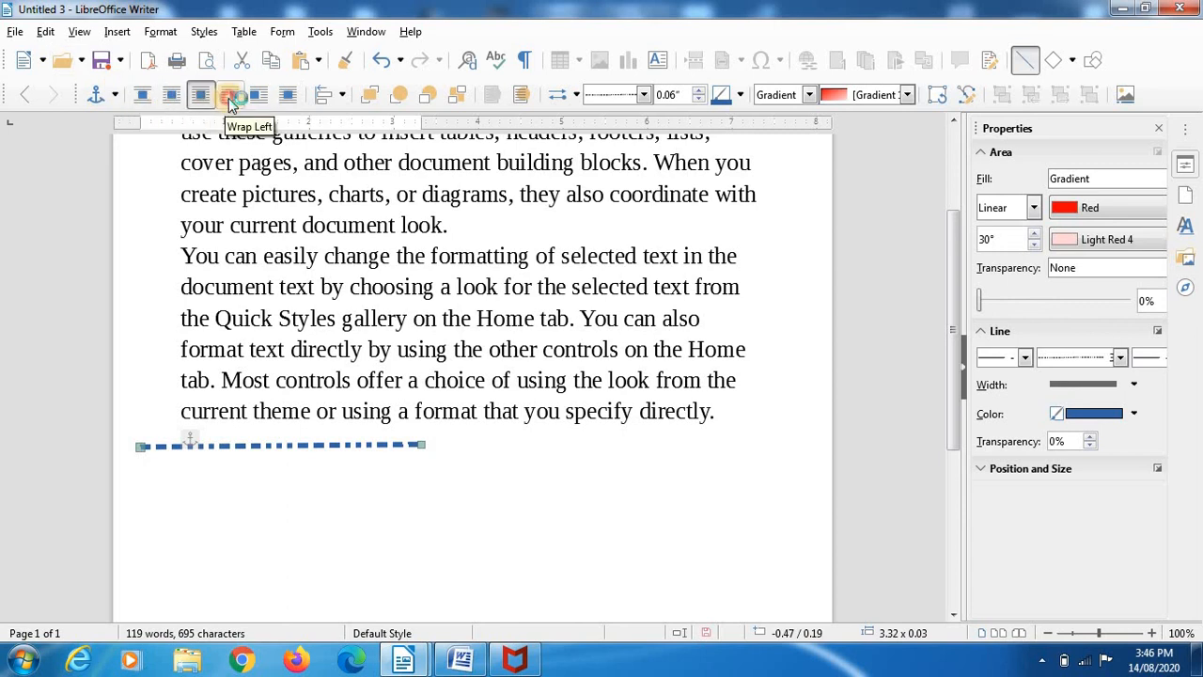
click(229, 98)
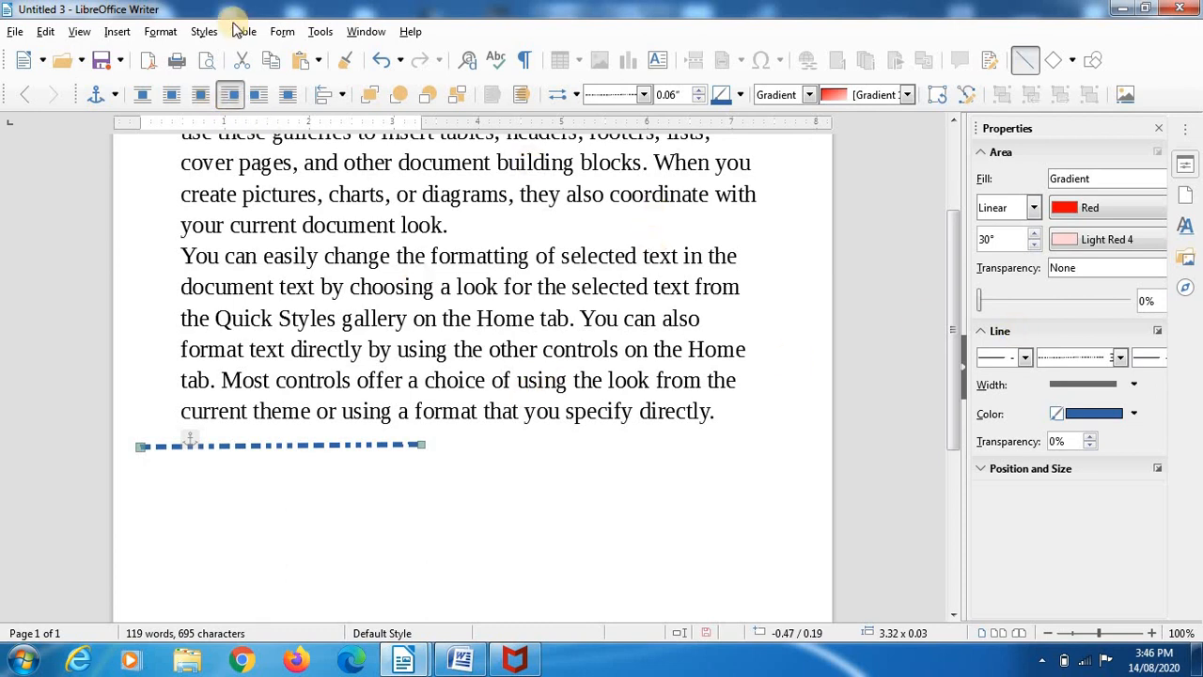
click(711, 604)
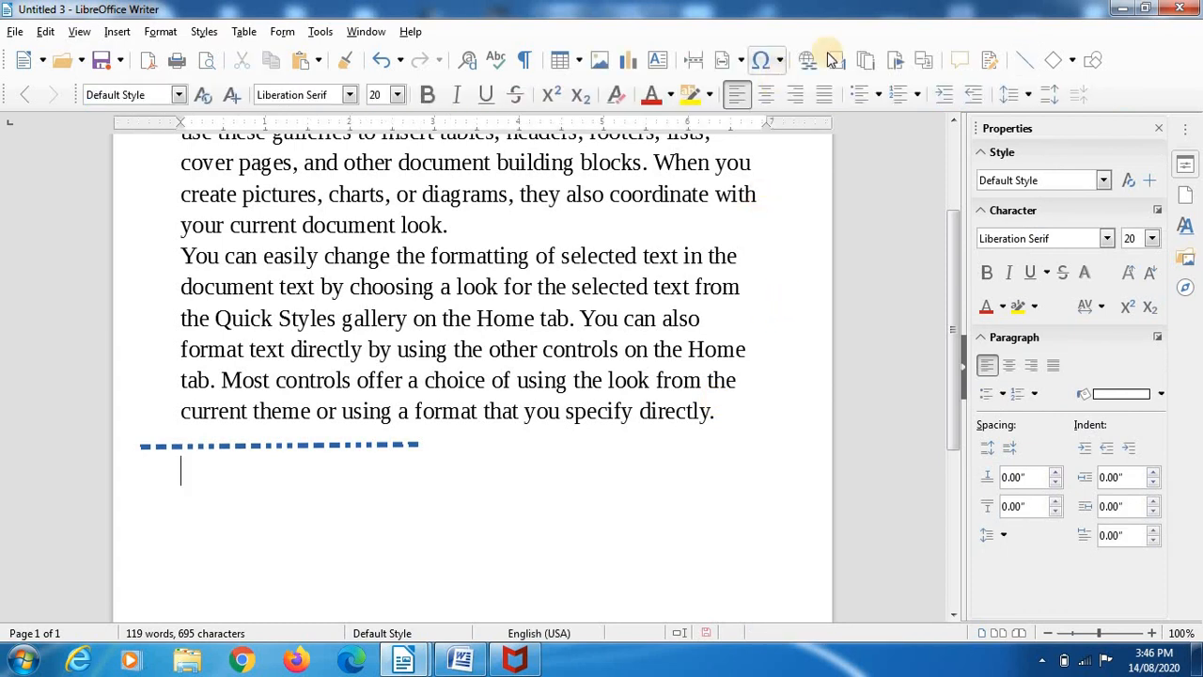
Step: Draw a square of about 1.63" by 1.63" below the dashed line and deselect it
click(1072, 61)
click(972, 101)
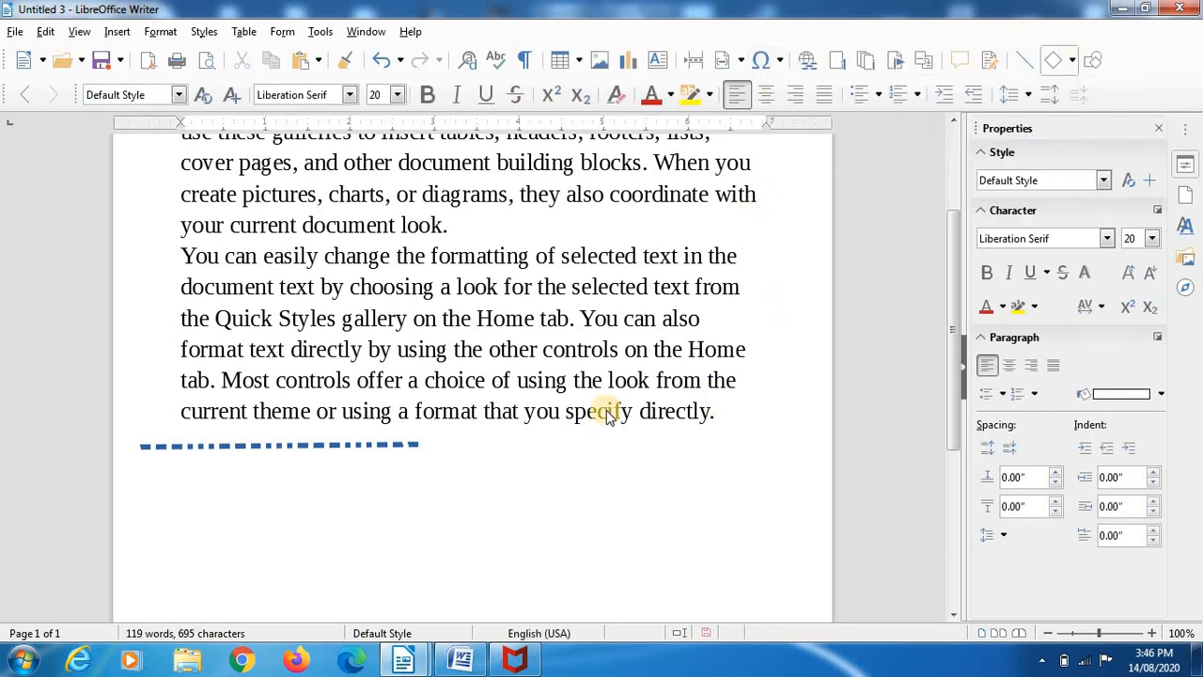
drag(485, 506, 583, 567)
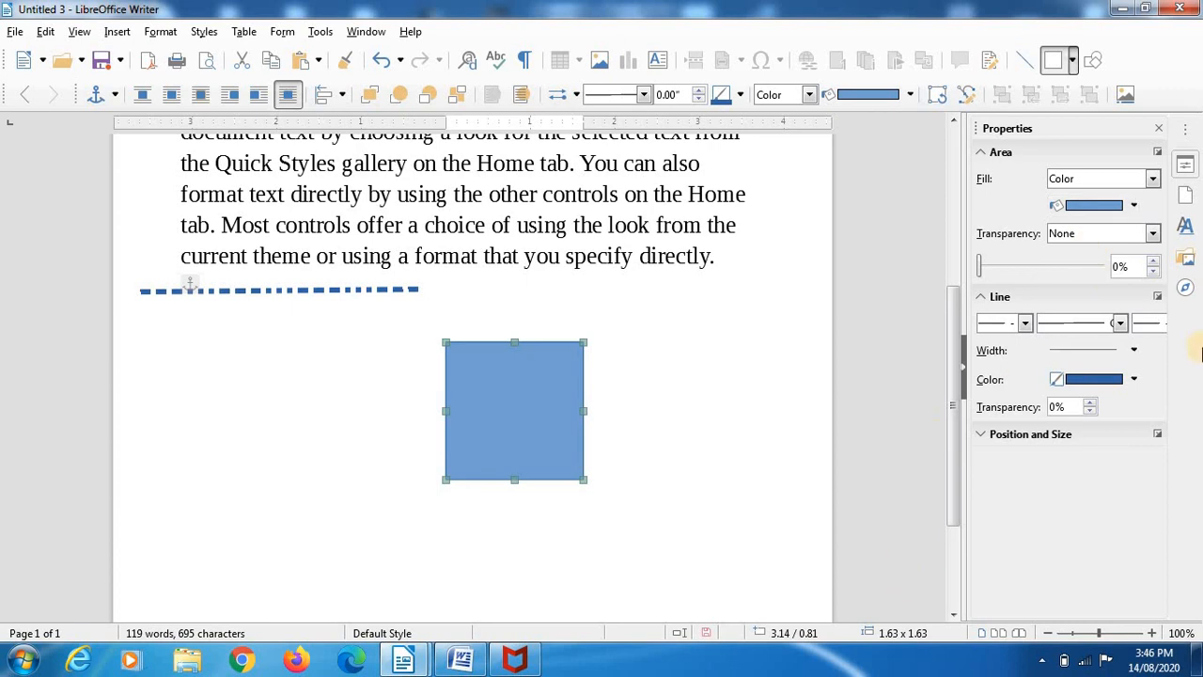
click(790, 255)
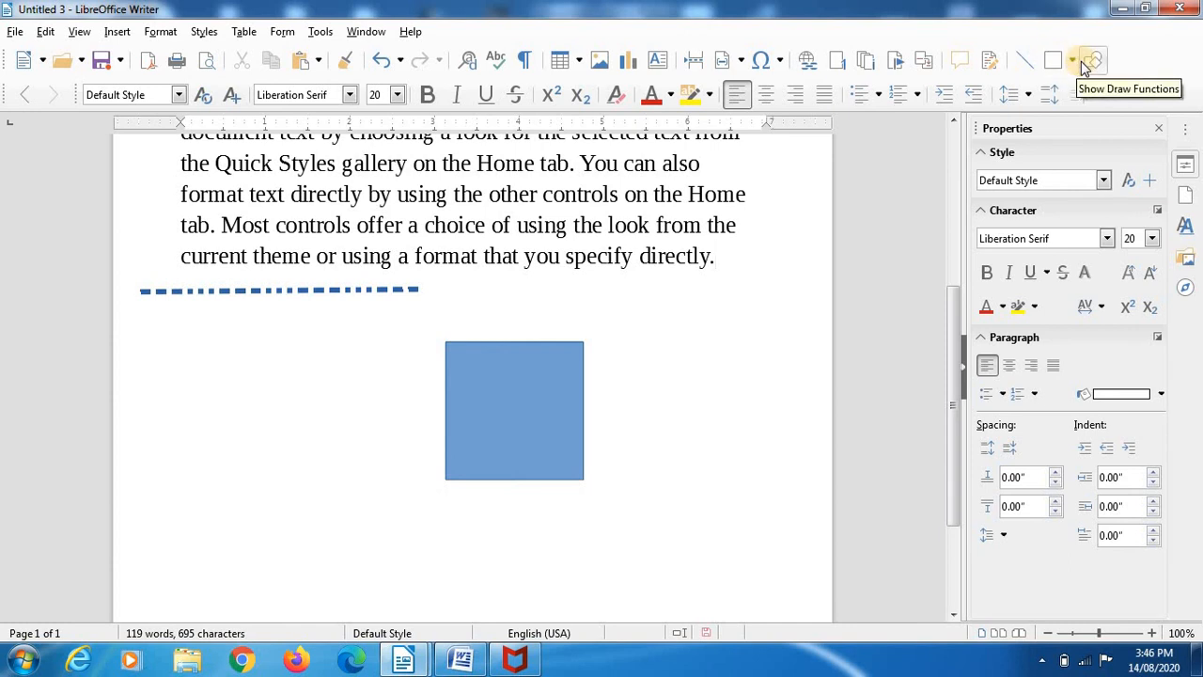
Step: Insert a comment reading "THIS IS A NICE TOPIC" at the end of the second paragraph
click(958, 62)
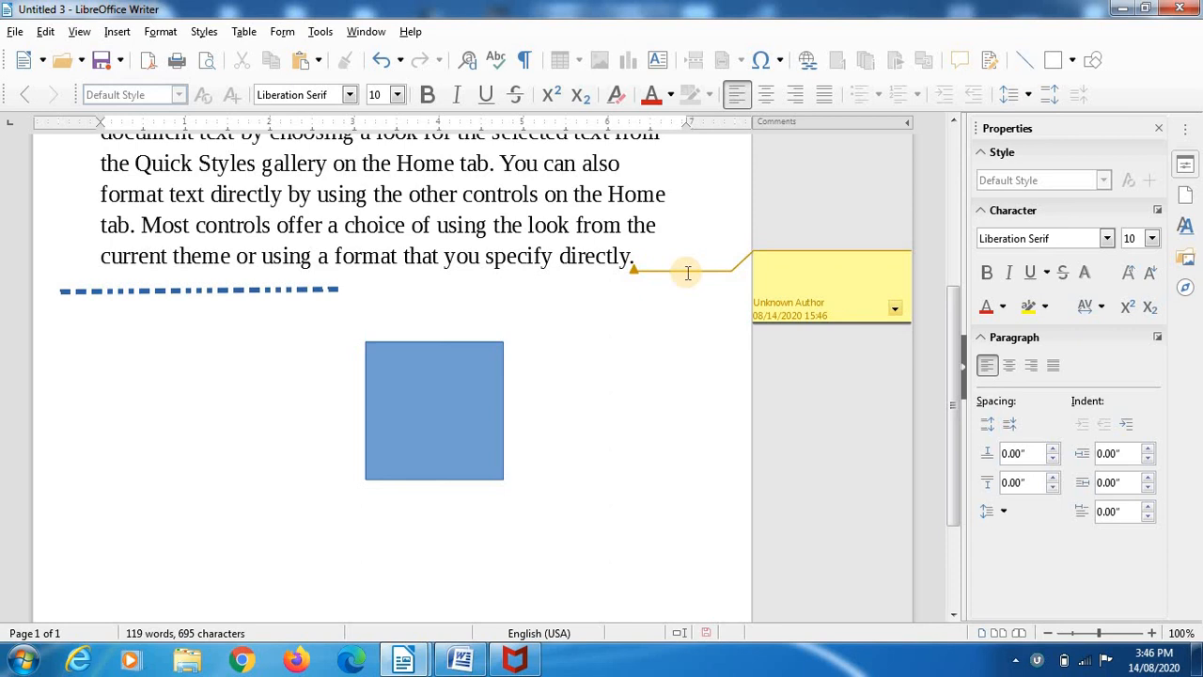
text(THIS IS A NICE TOPIC)
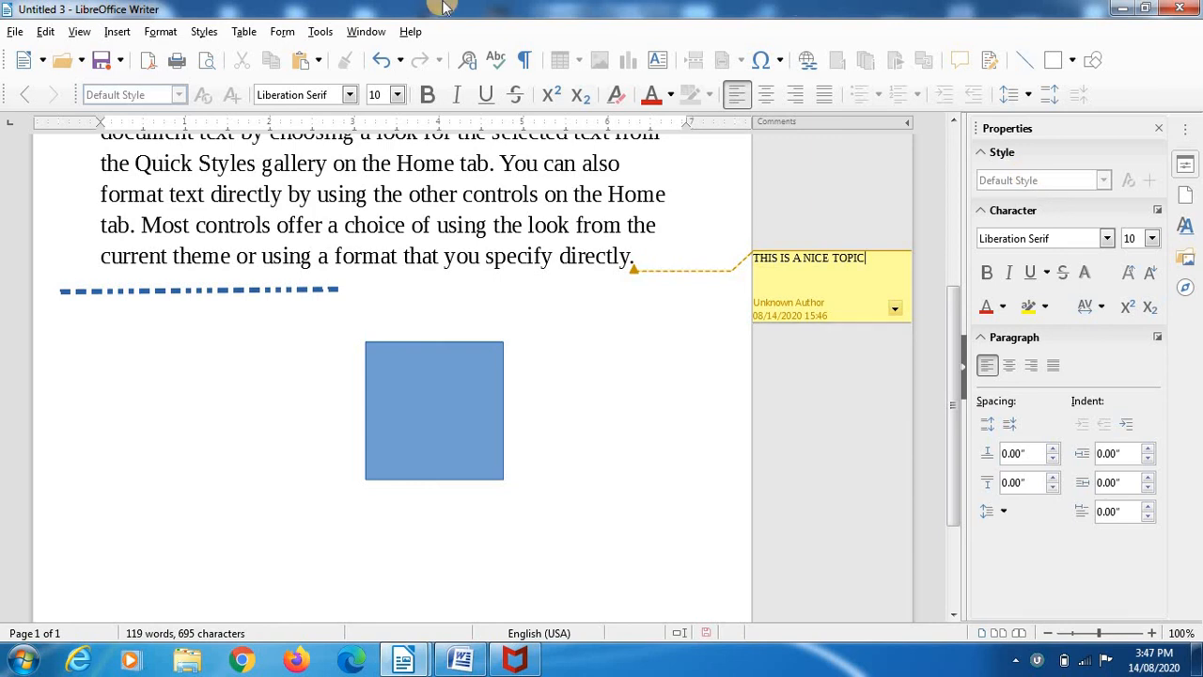
click(619, 512)
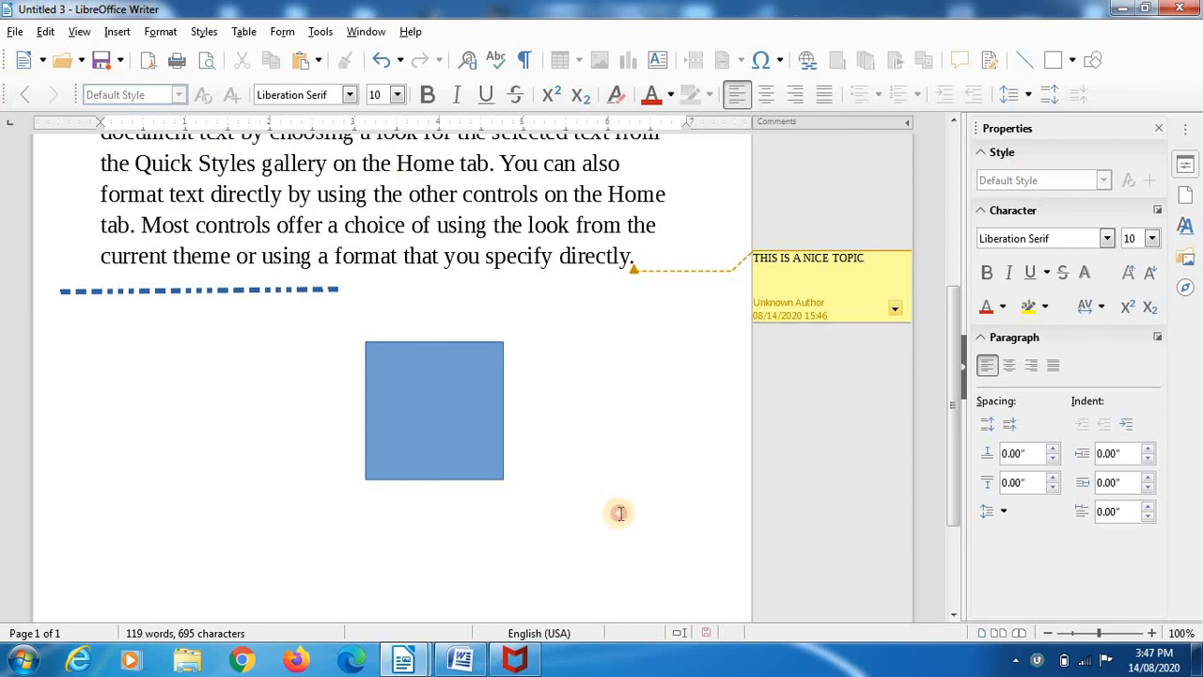